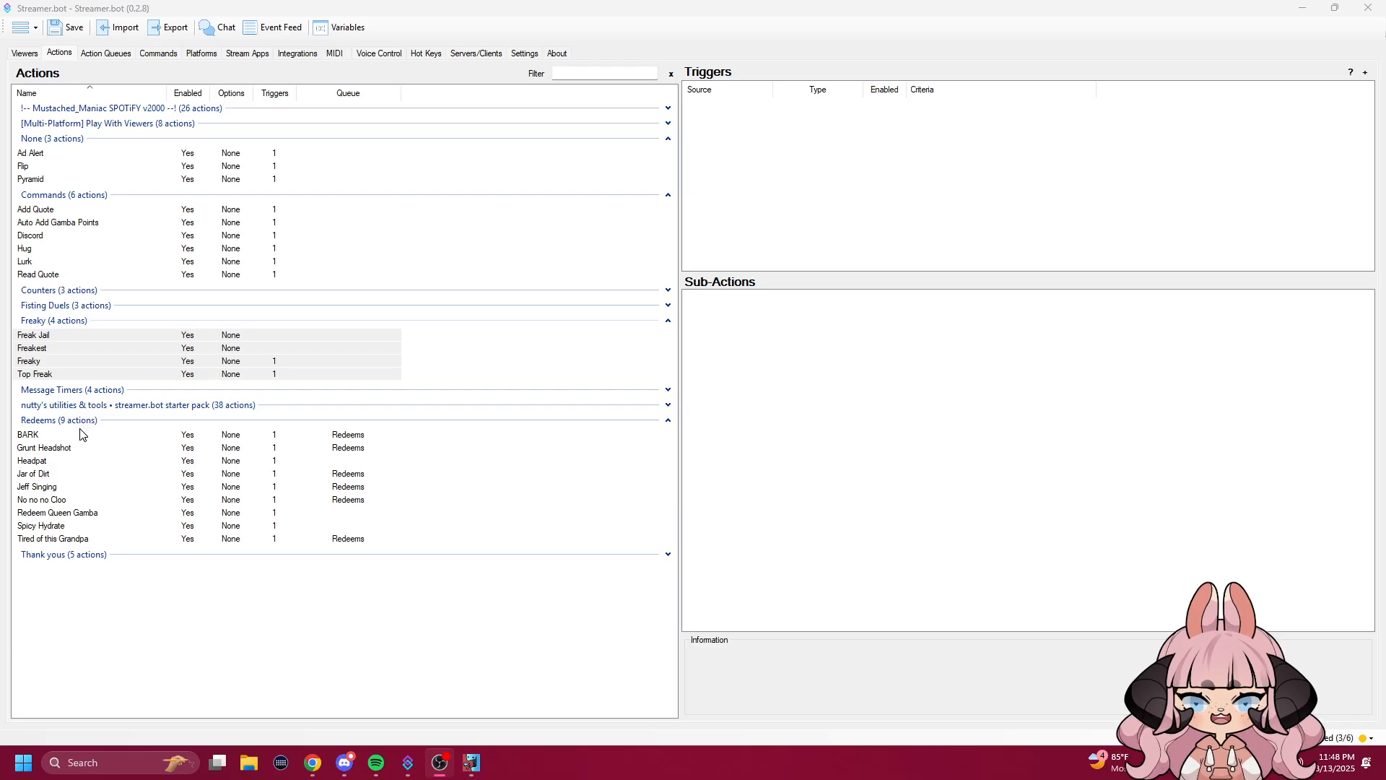
Step: Draft a new enabled action named Freaky in the Freaky group, and cancel without adding it
{"action": "left_click", "coordinate": [43, 364]}
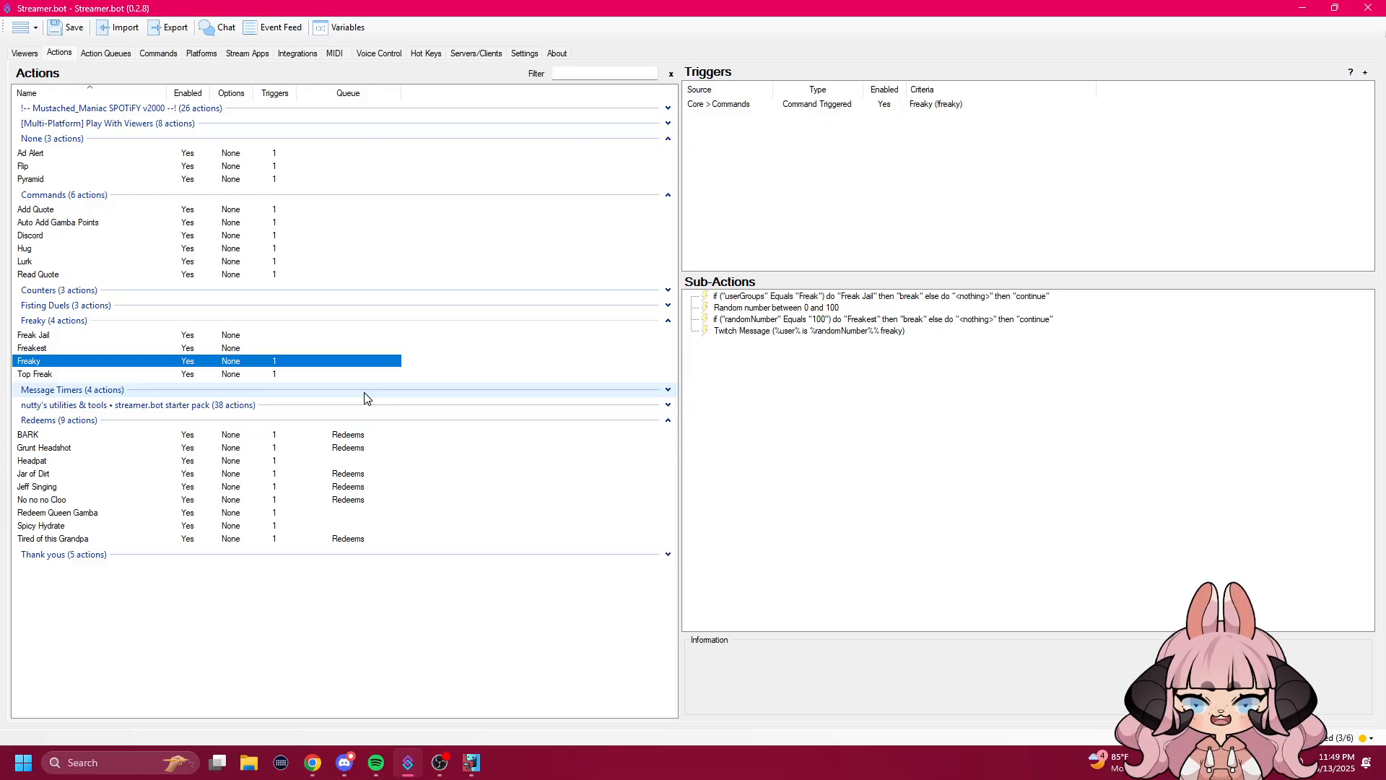
{"action": "right_click", "coordinate": [483, 374]}
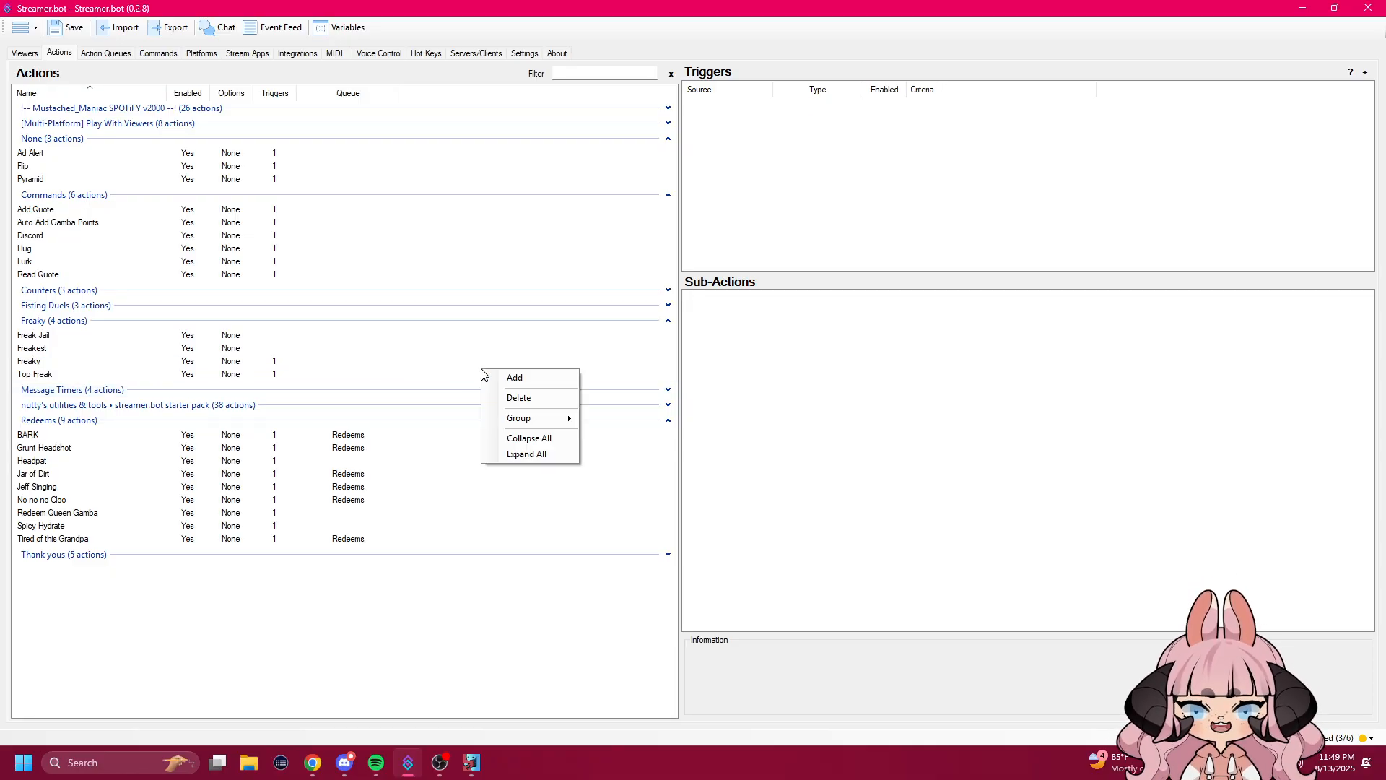
{"action": "left_click", "coordinate": [521, 380]}
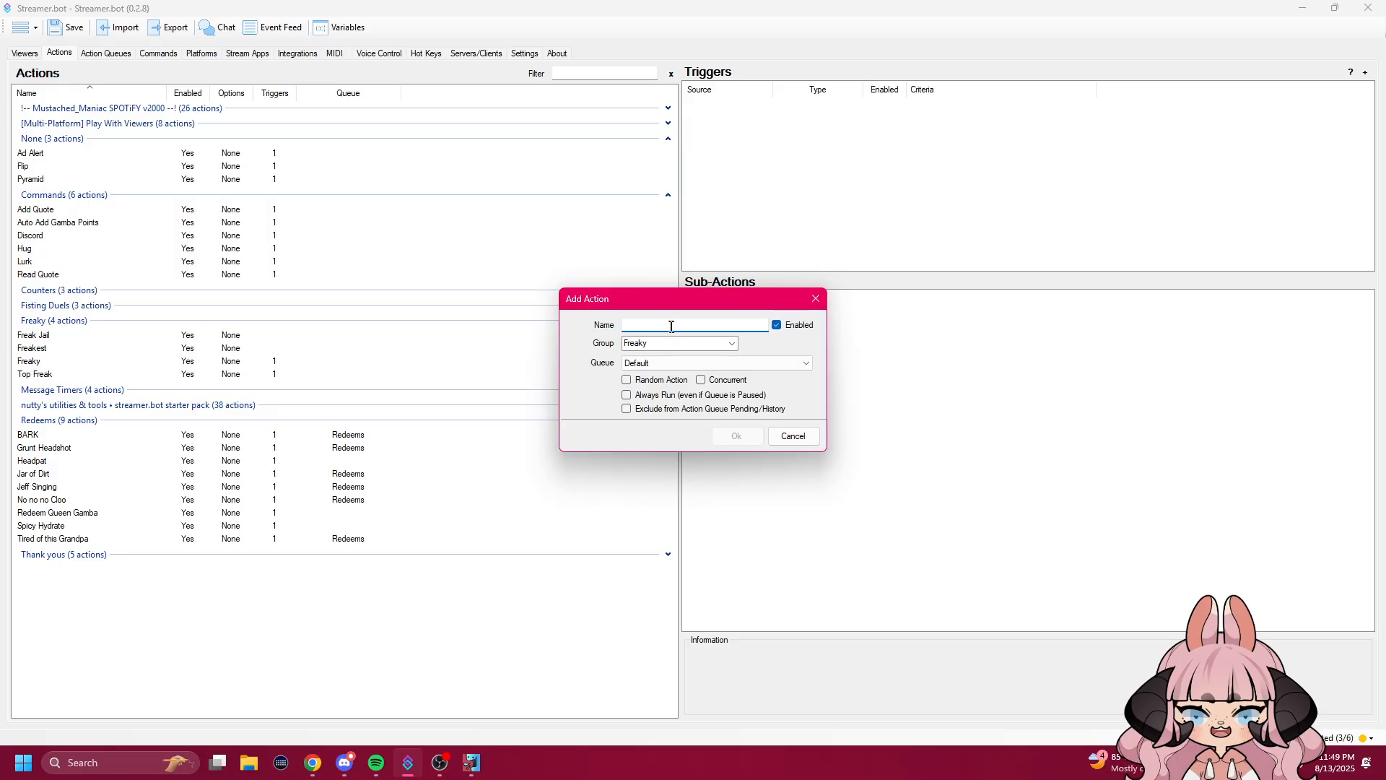
{"action": "type", "text": "Freaky"}
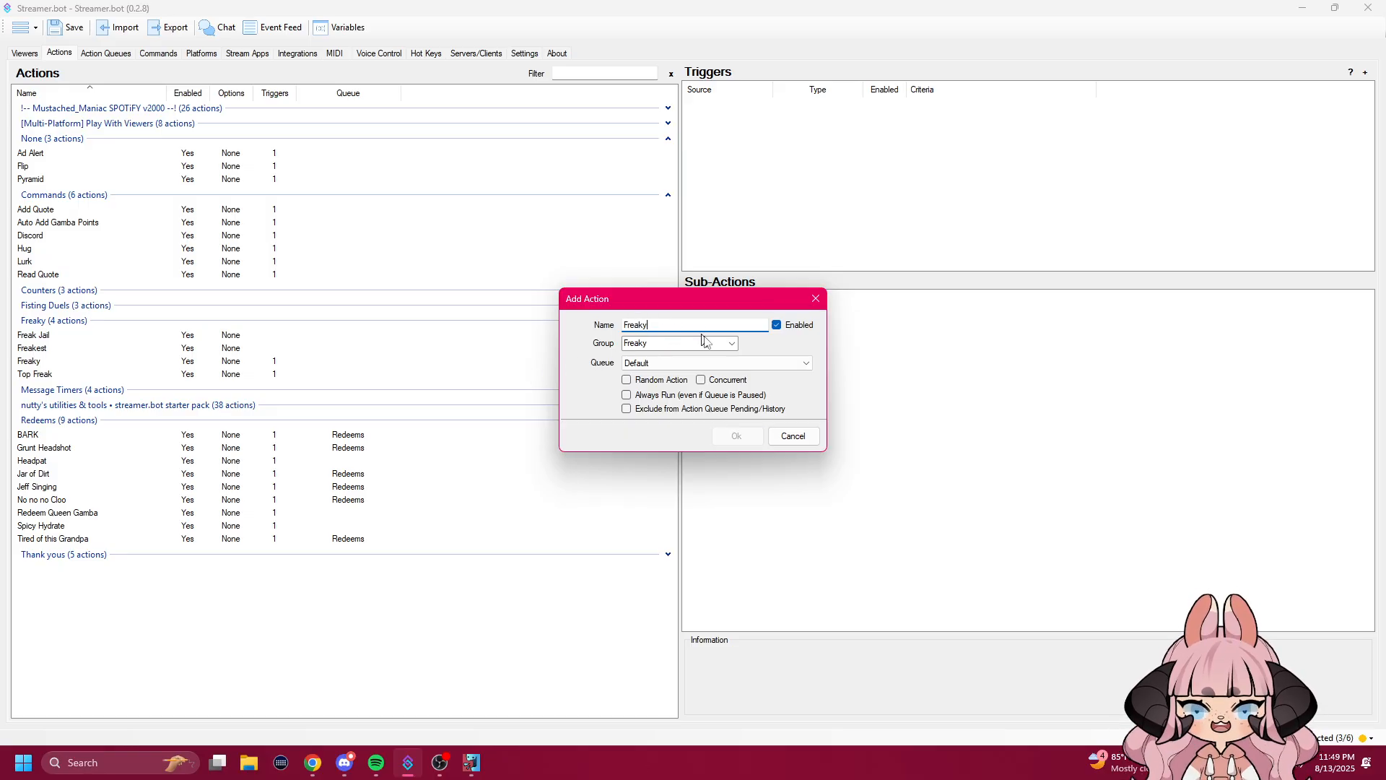
{"action": "left_click", "coordinate": [733, 345]}
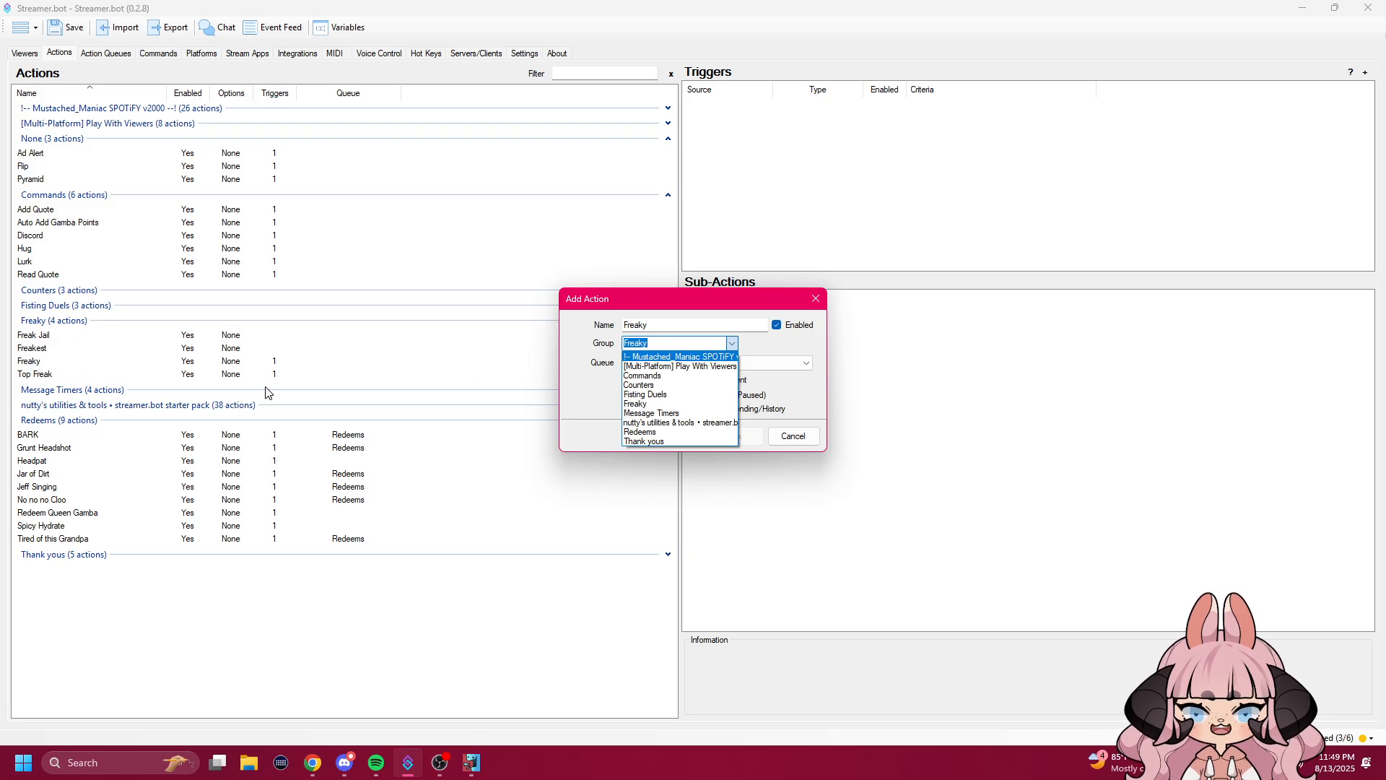
{"action": "left_click", "coordinate": [795, 344]}
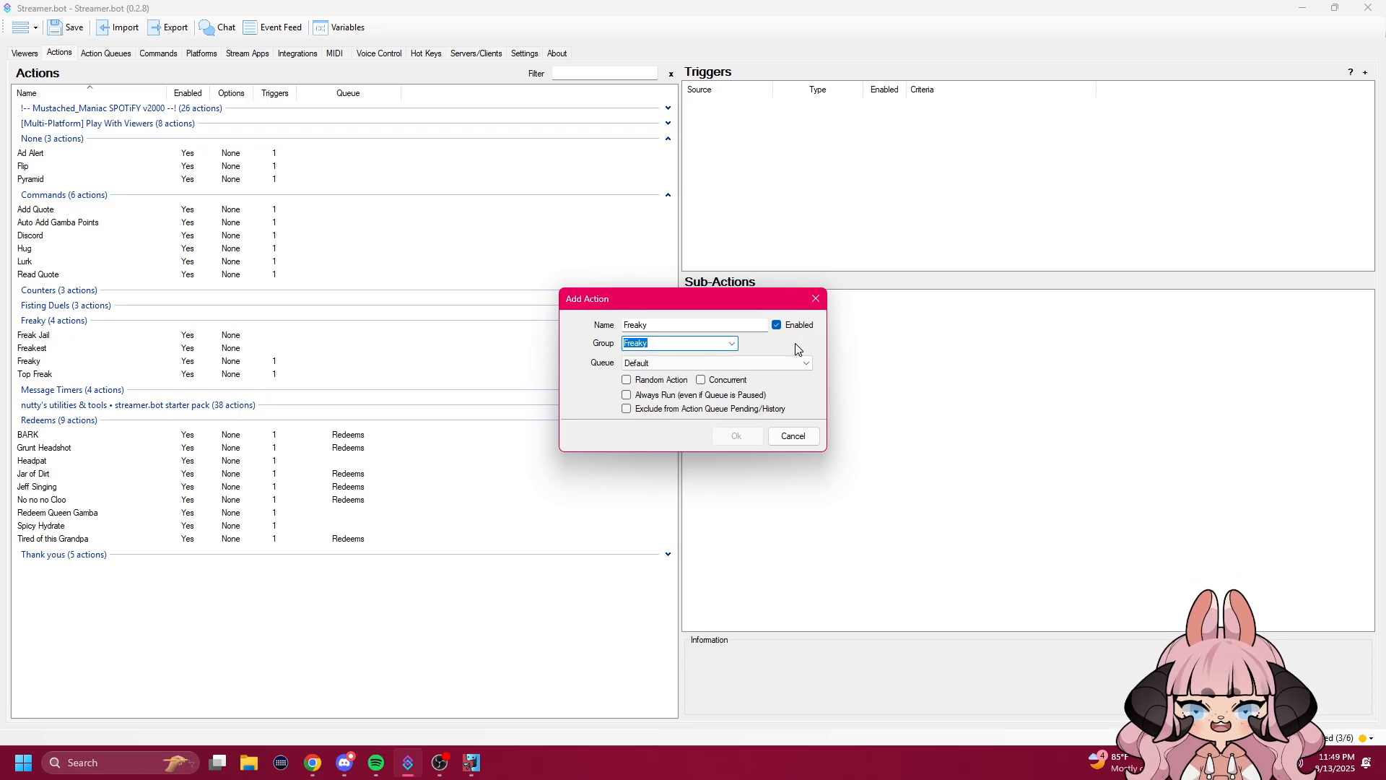
{"action": "left_click", "coordinate": [793, 436]}
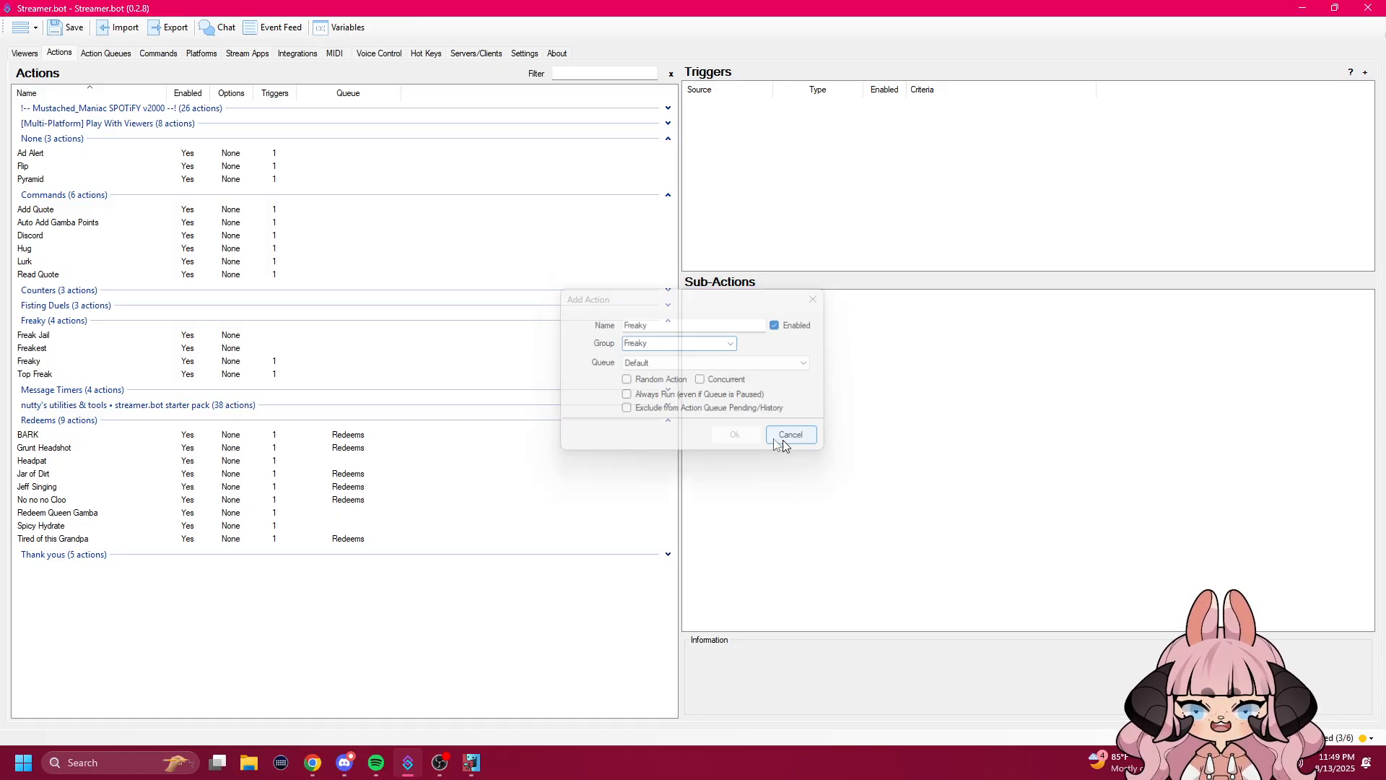
Step: For a Command Triggered trigger on the Freaky action, draft a new command named Freaky with the command text !freaky
{"action": "left_click", "coordinate": [33, 363]}
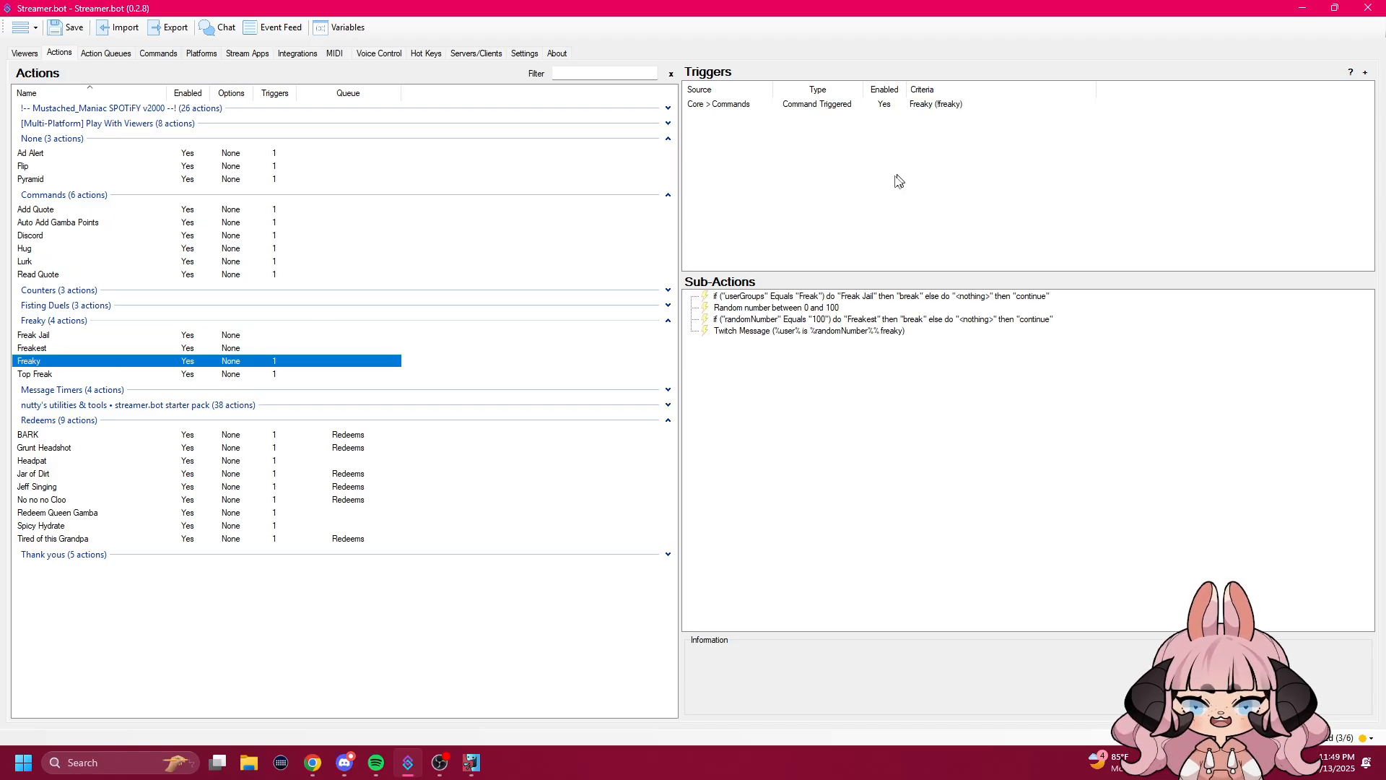
{"action": "right_click", "coordinate": [843, 178]}
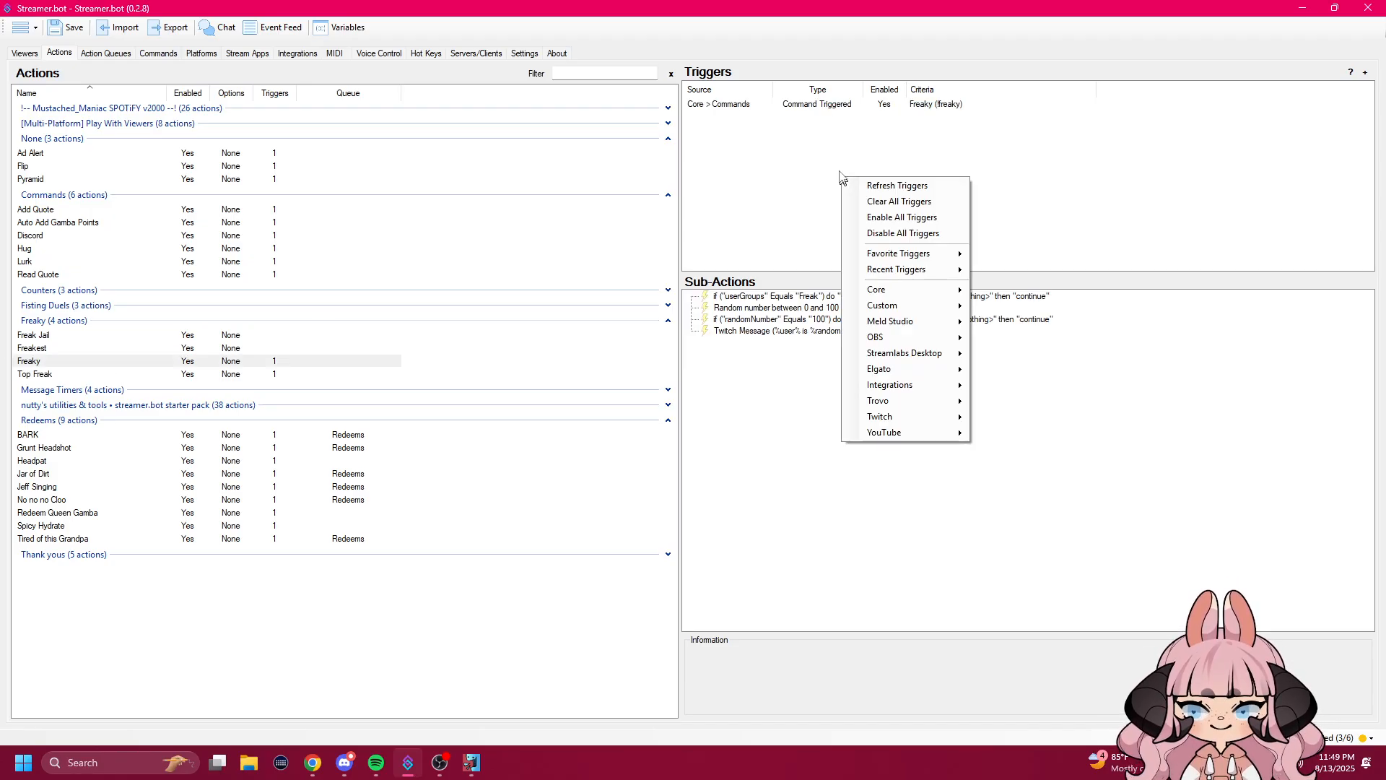
{"action": "right_click", "coordinate": [755, 165]}
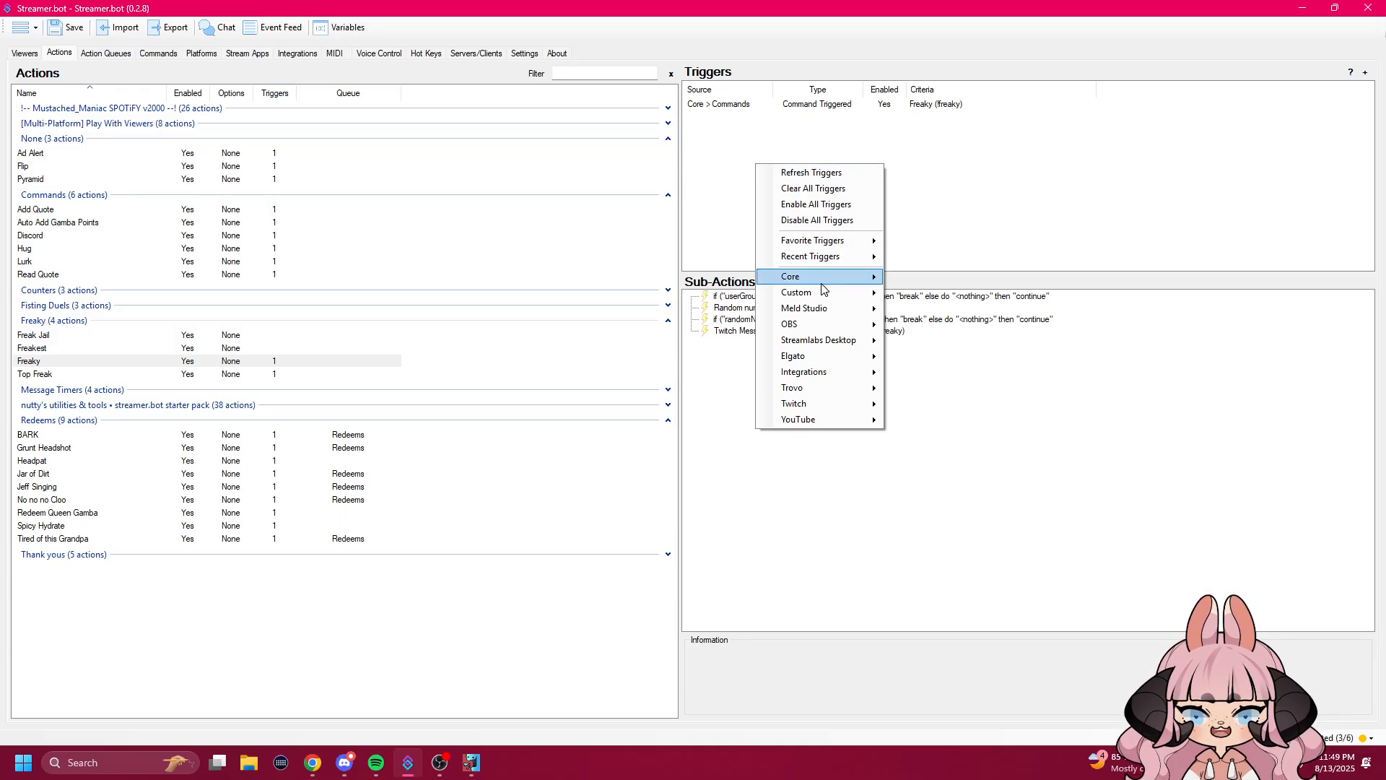
{"action": "mouse_move", "coordinate": [821, 286]}
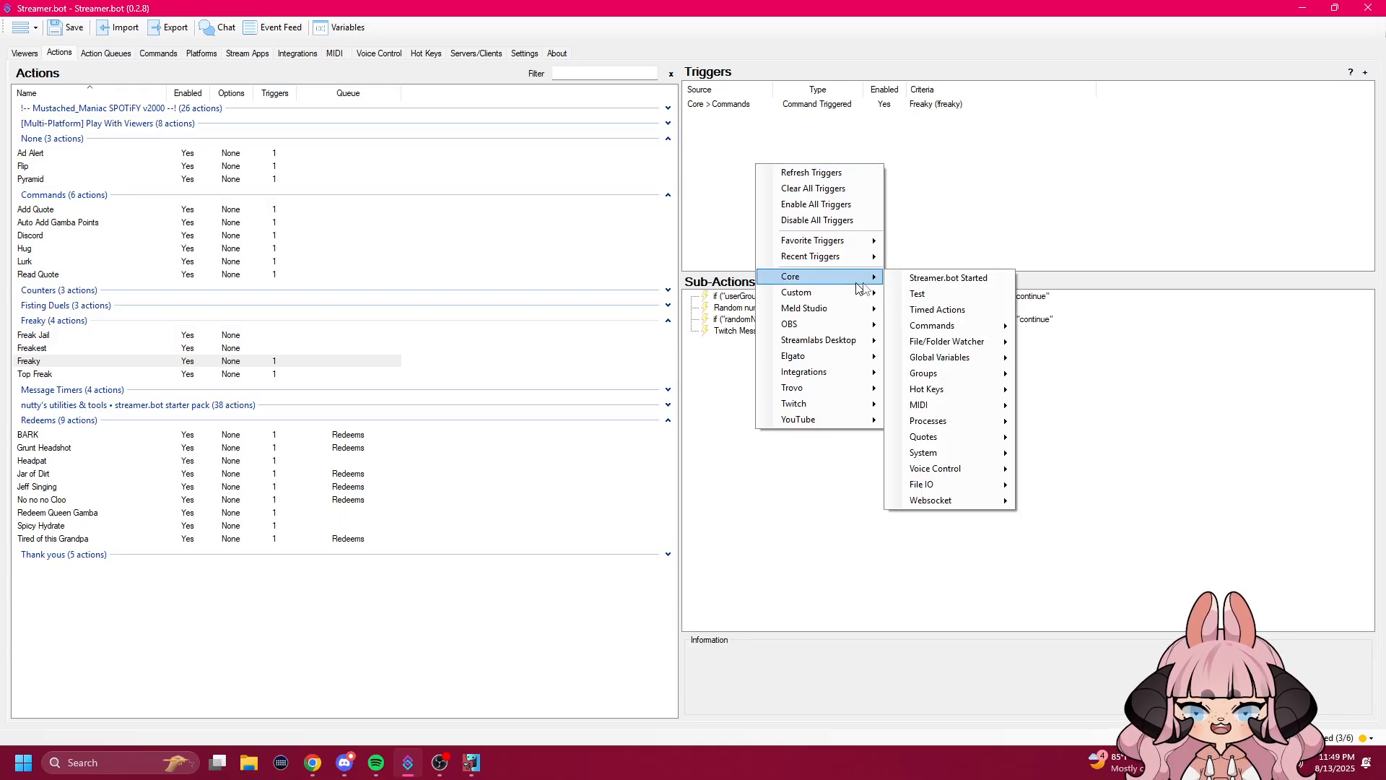
{"action": "mouse_move", "coordinate": [943, 330]}
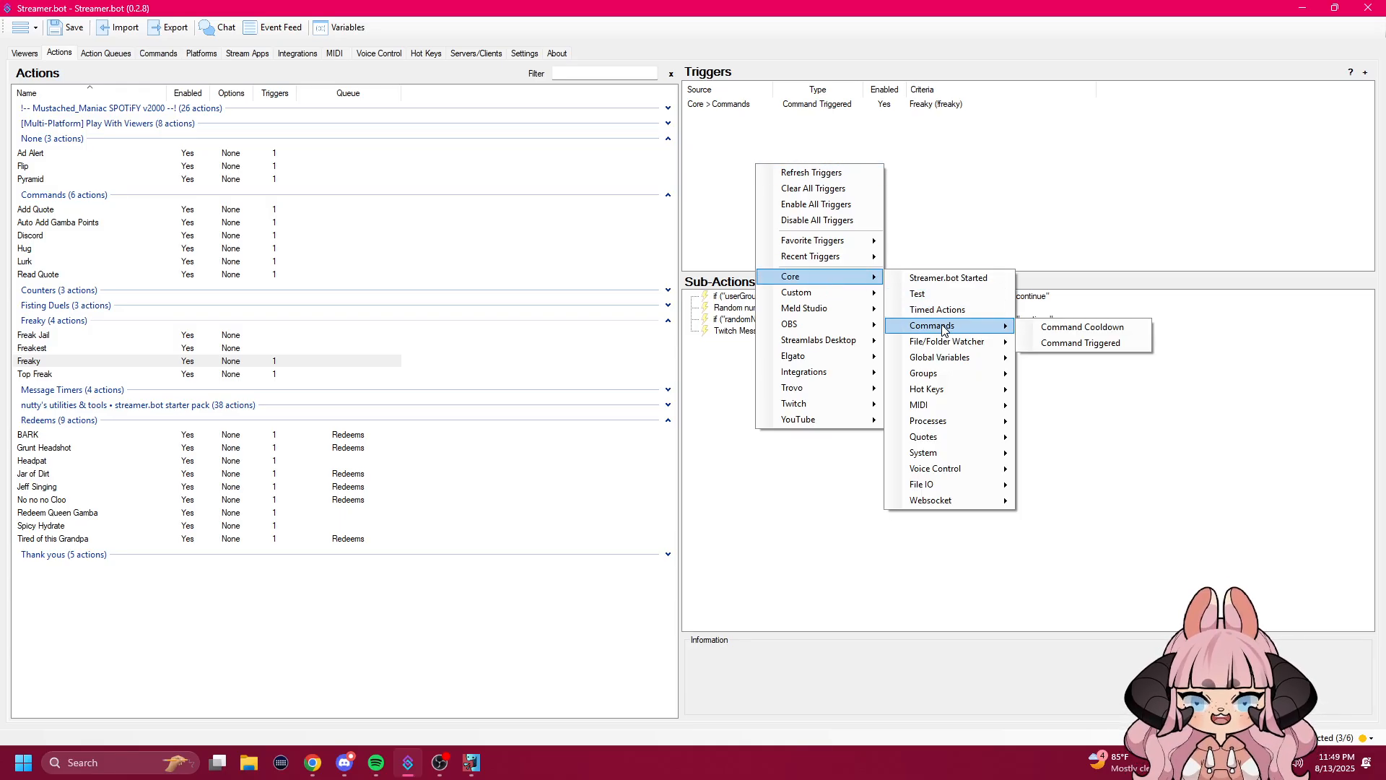
{"action": "left_click", "coordinate": [1103, 349]}
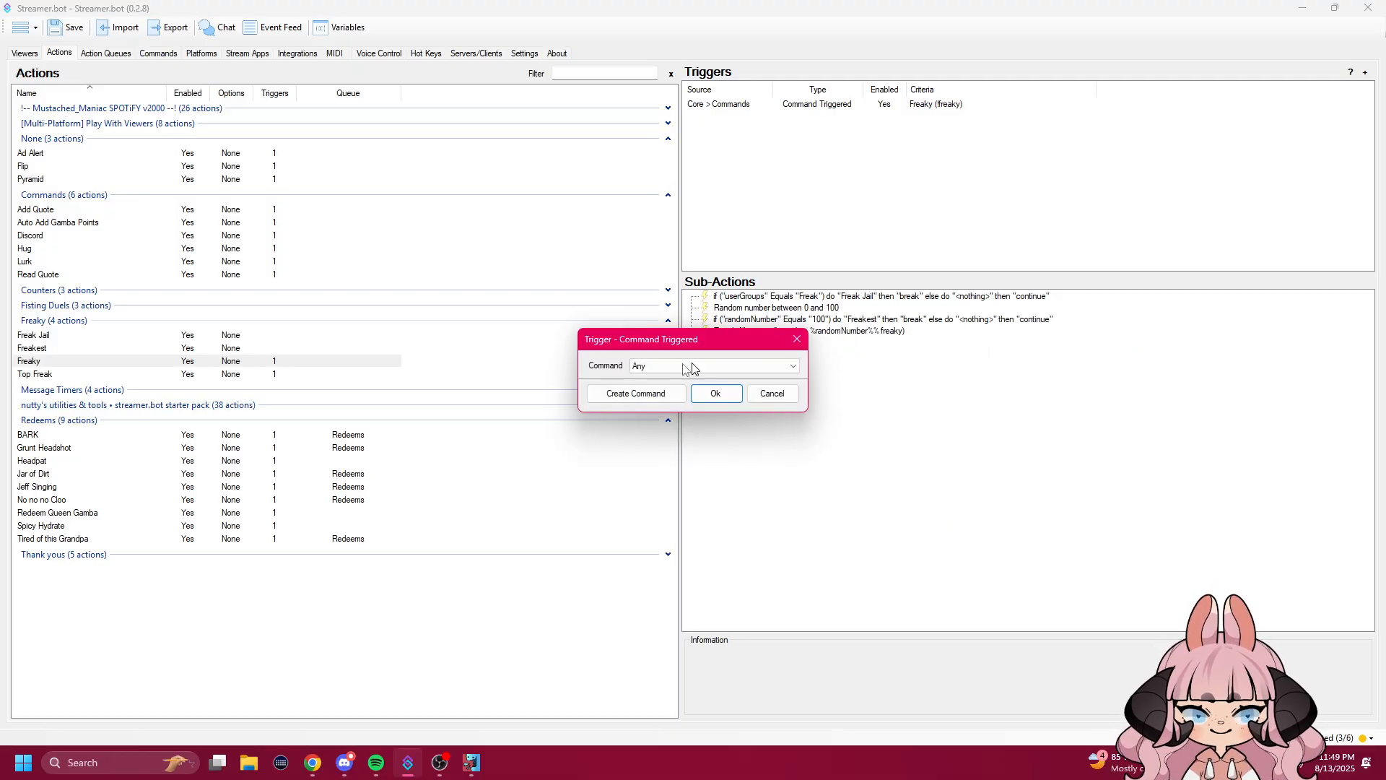
{"action": "left_click", "coordinate": [641, 400]}
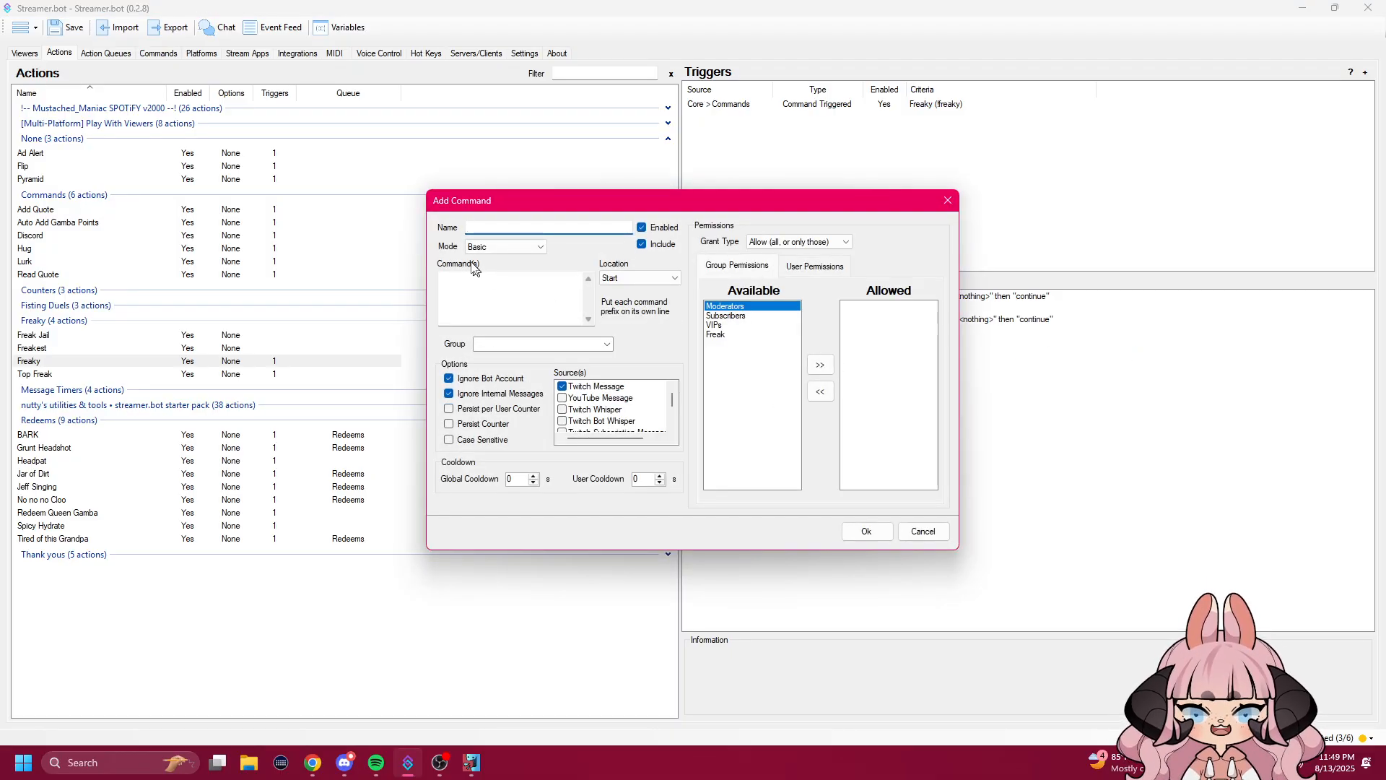
{"action": "type", "text": "Freaky"}
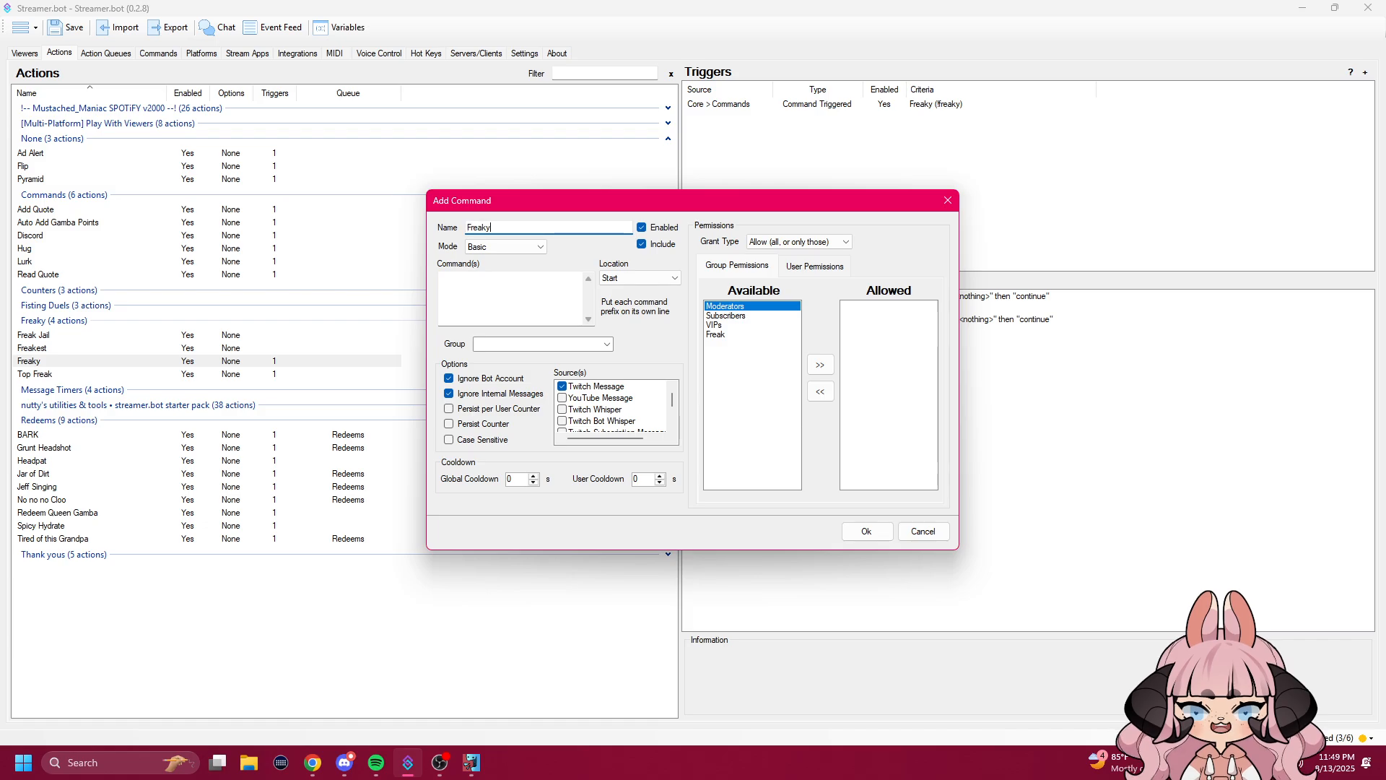
{"action": "left_click", "coordinate": [470, 286]}
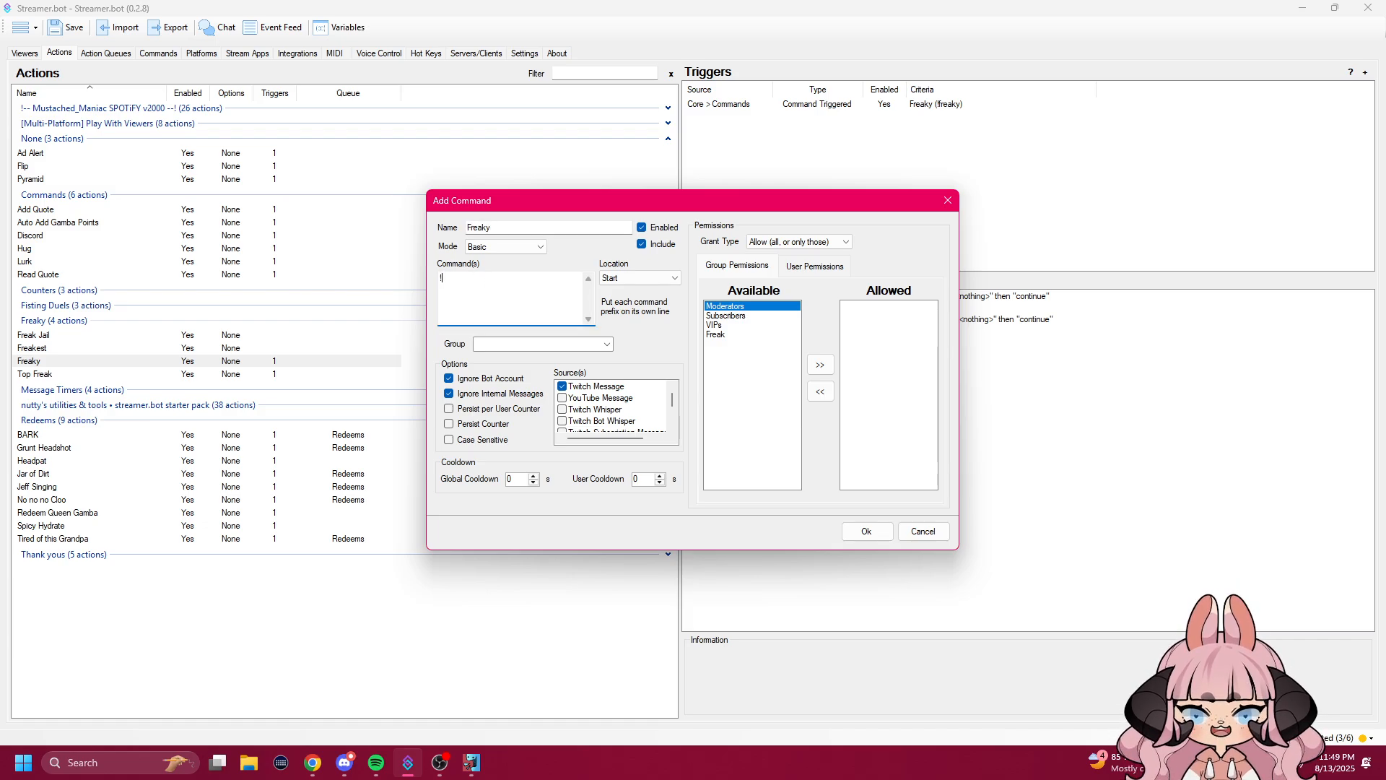
{"action": "type", "text": "!freaky"}
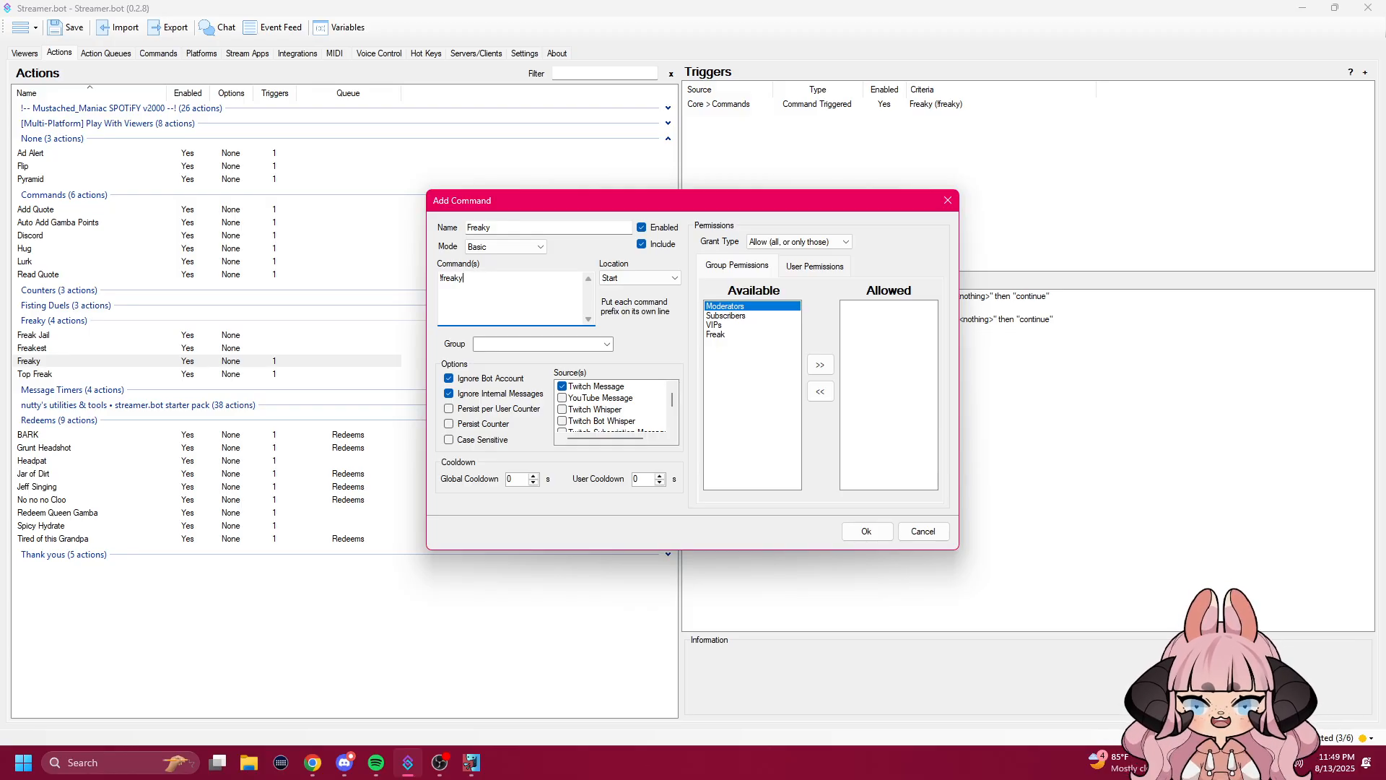
Step: Enter !freak as a second command on its own line, and remove it again
{"action": "key", "text": "Return"}
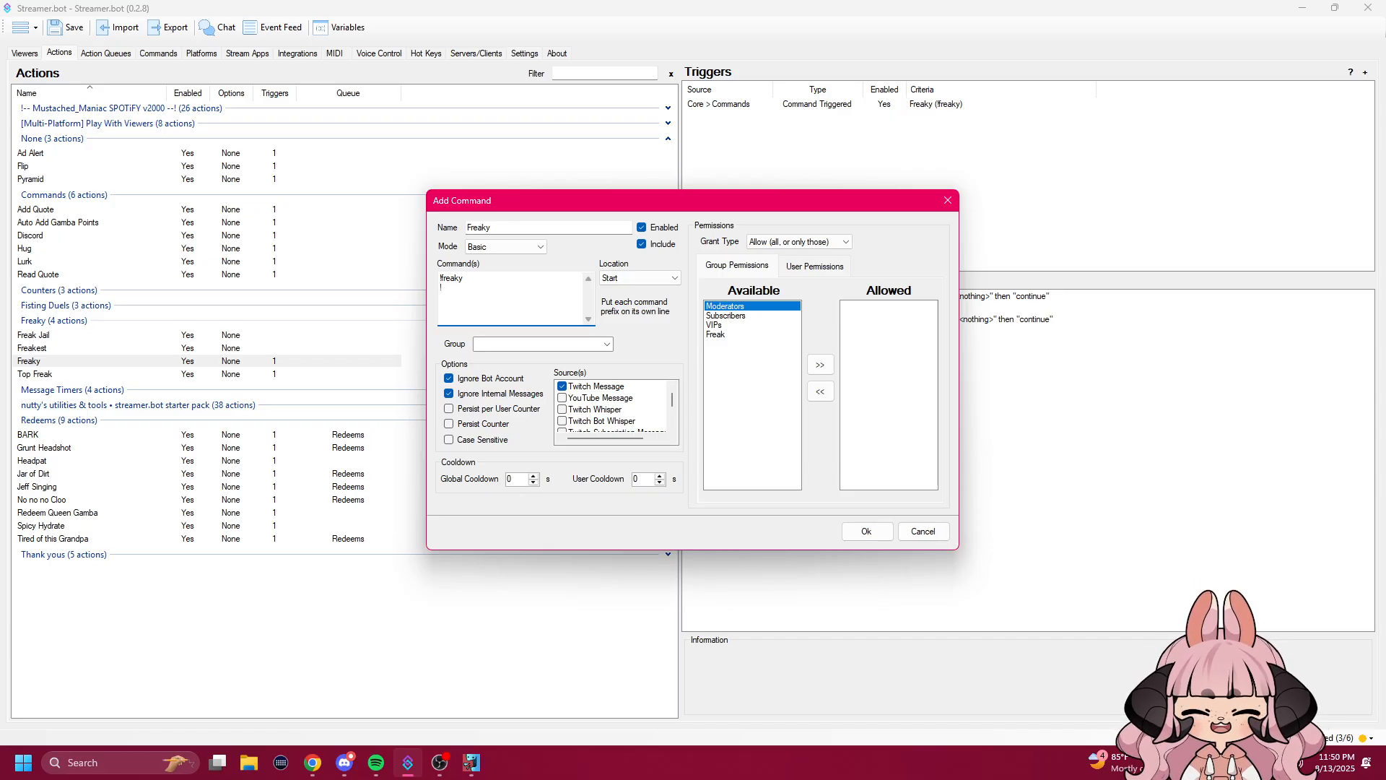
{"action": "type", "text": "!freak"}
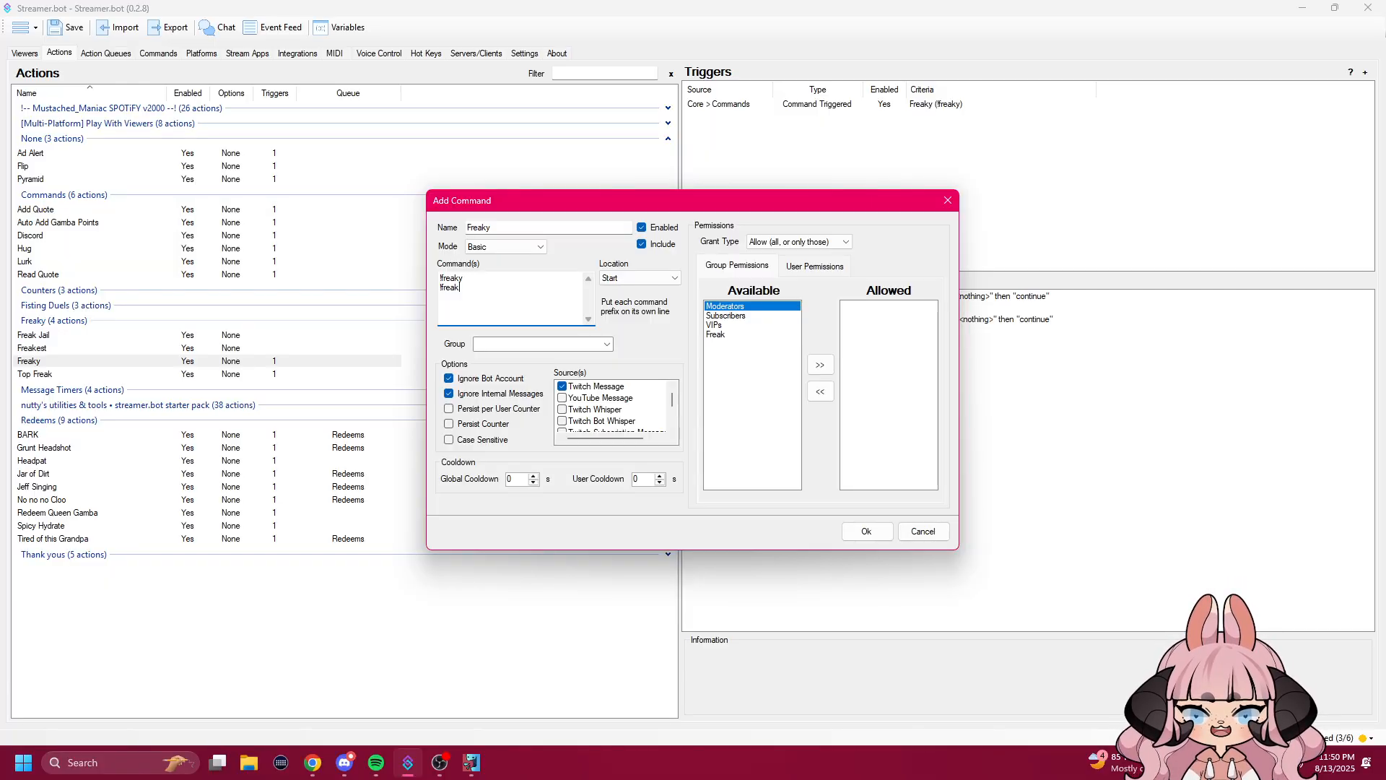
{"action": "key", "text": "BackSpace"}
{"action": "key", "text": "BackSpace"}
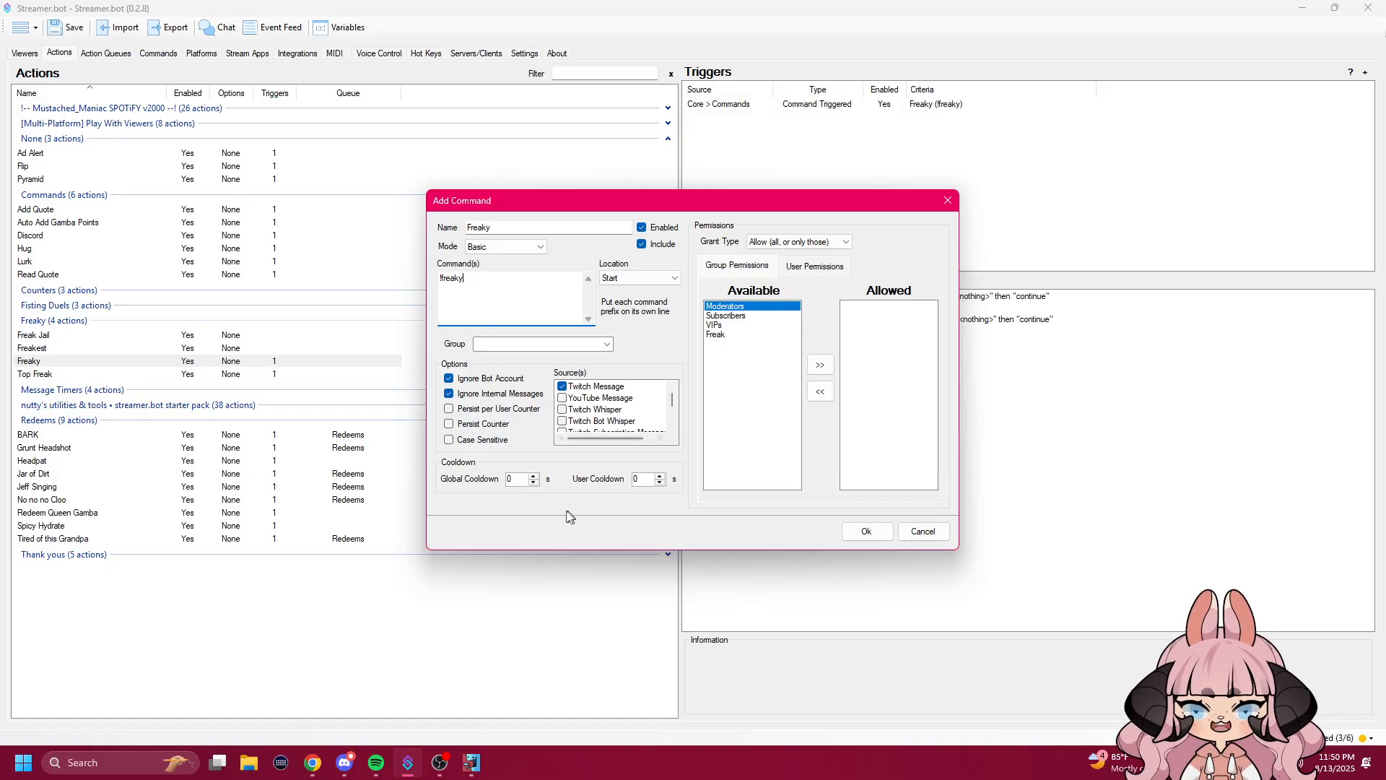
Step: Set the command's global cooldown to 10 seconds, and cancel both the new command and the trigger
{"action": "left_click", "coordinate": [503, 480]}
{"action": "type", "text": "1"}
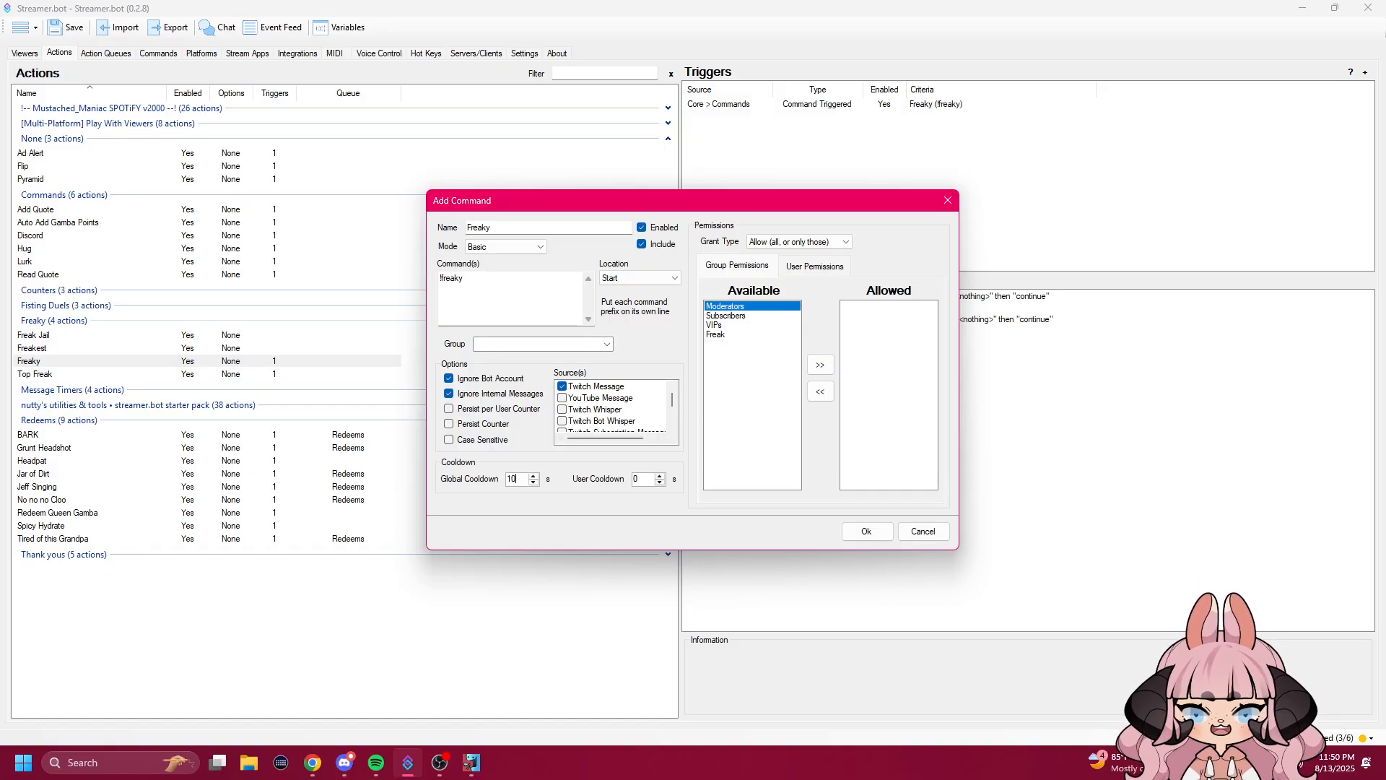
{"action": "left_click", "coordinate": [936, 530]}
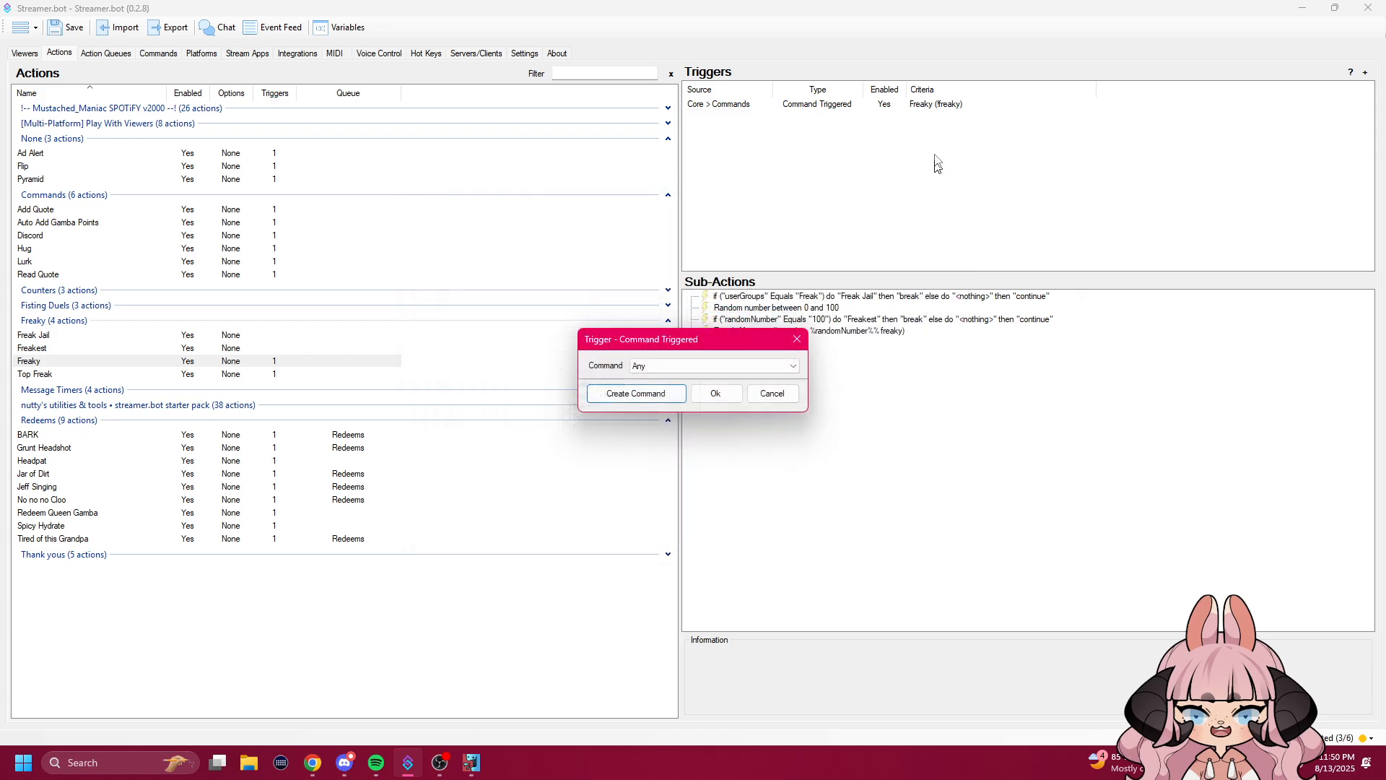
{"action": "left_click", "coordinate": [791, 394]}
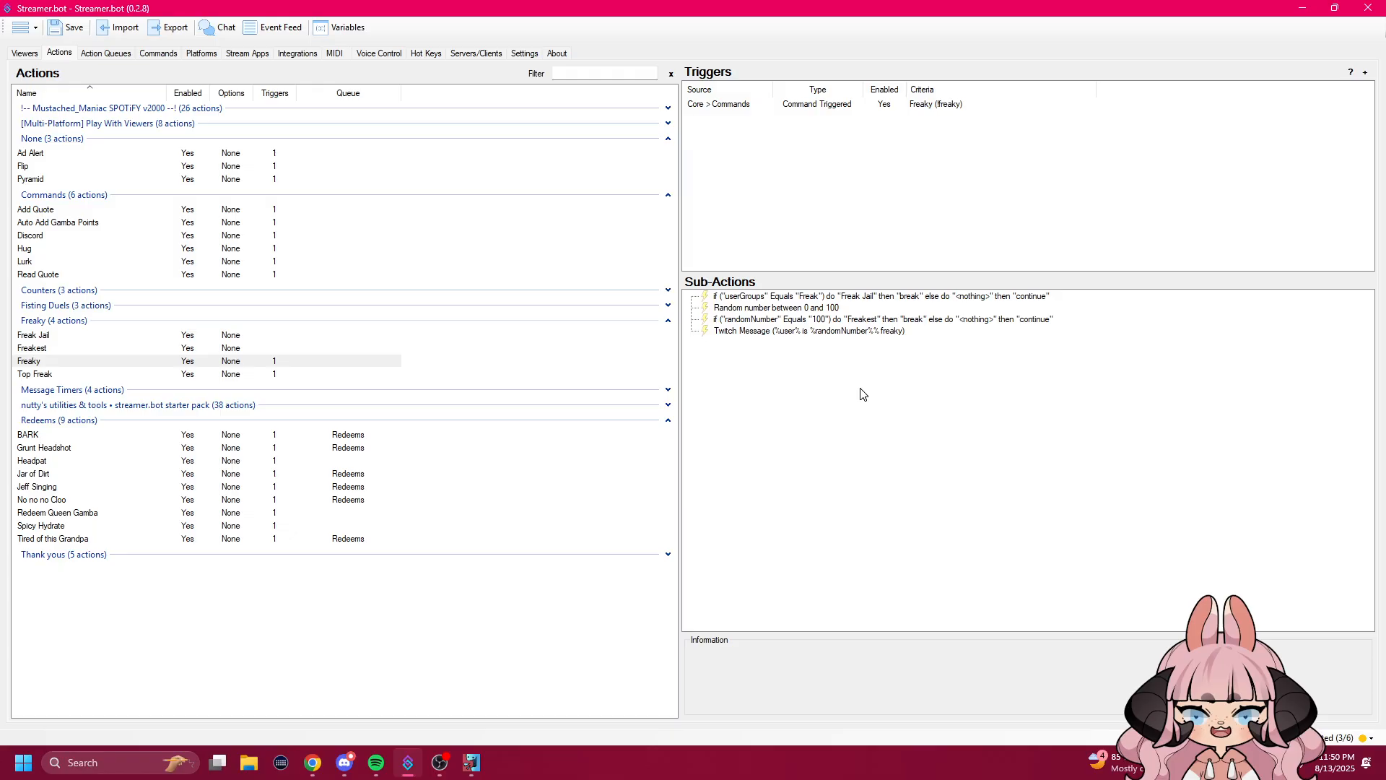
Step: Examine the random number and Twitch message sub-actions of the Freaky action
{"action": "left_click", "coordinate": [791, 308]}
{"action": "left_click", "coordinate": [774, 332]}
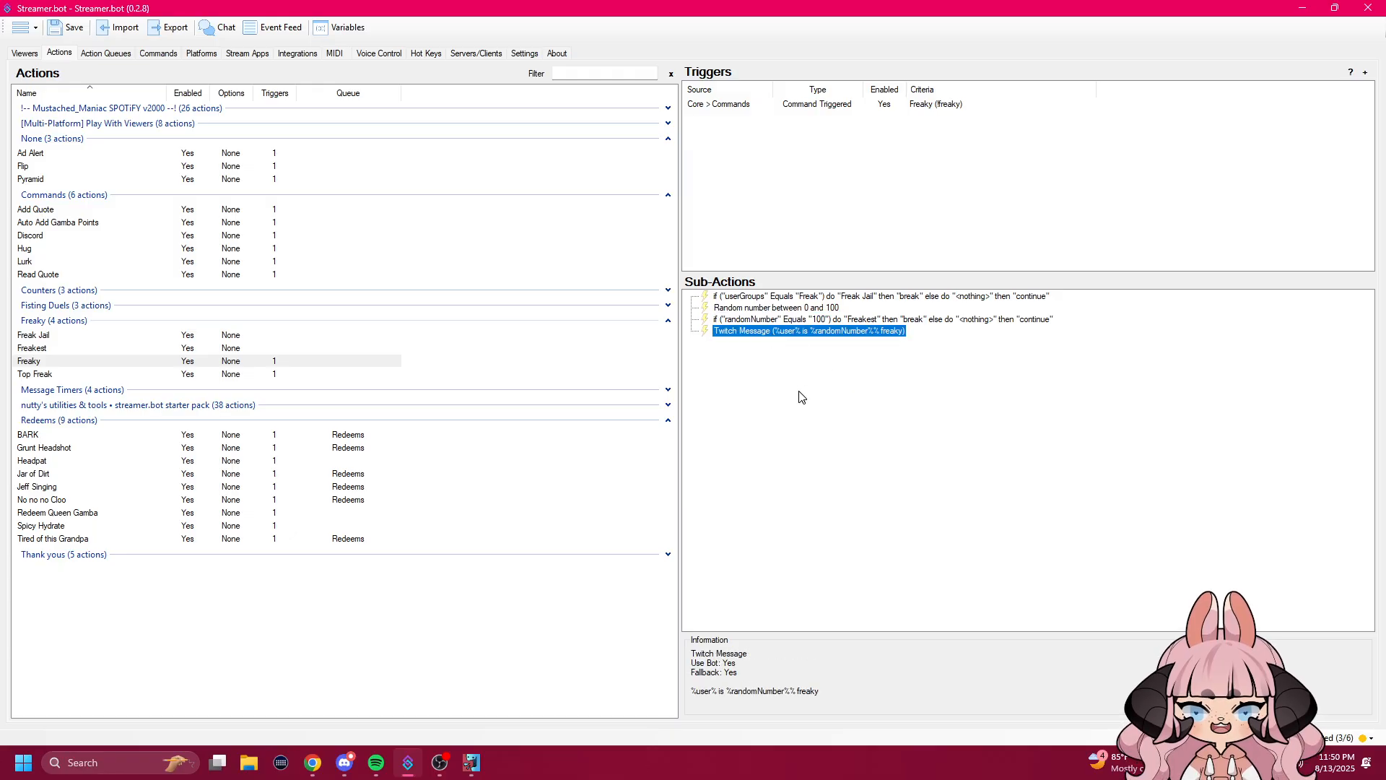
{"action": "left_click", "coordinate": [802, 396]}
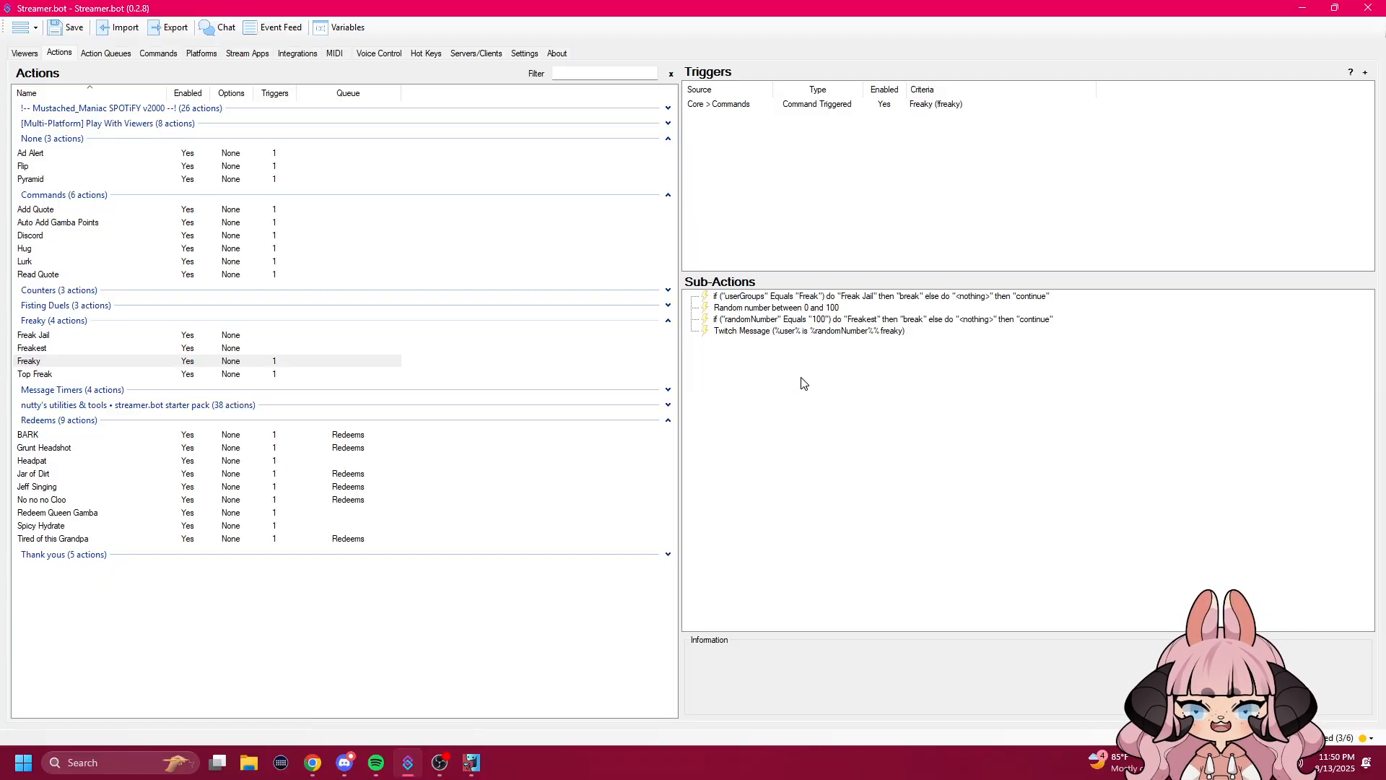
Step: Draft a Get Random Number sub-action of type Between for the Freaky action, with the range 0 to 100
{"action": "right_click", "coordinate": [798, 375]}
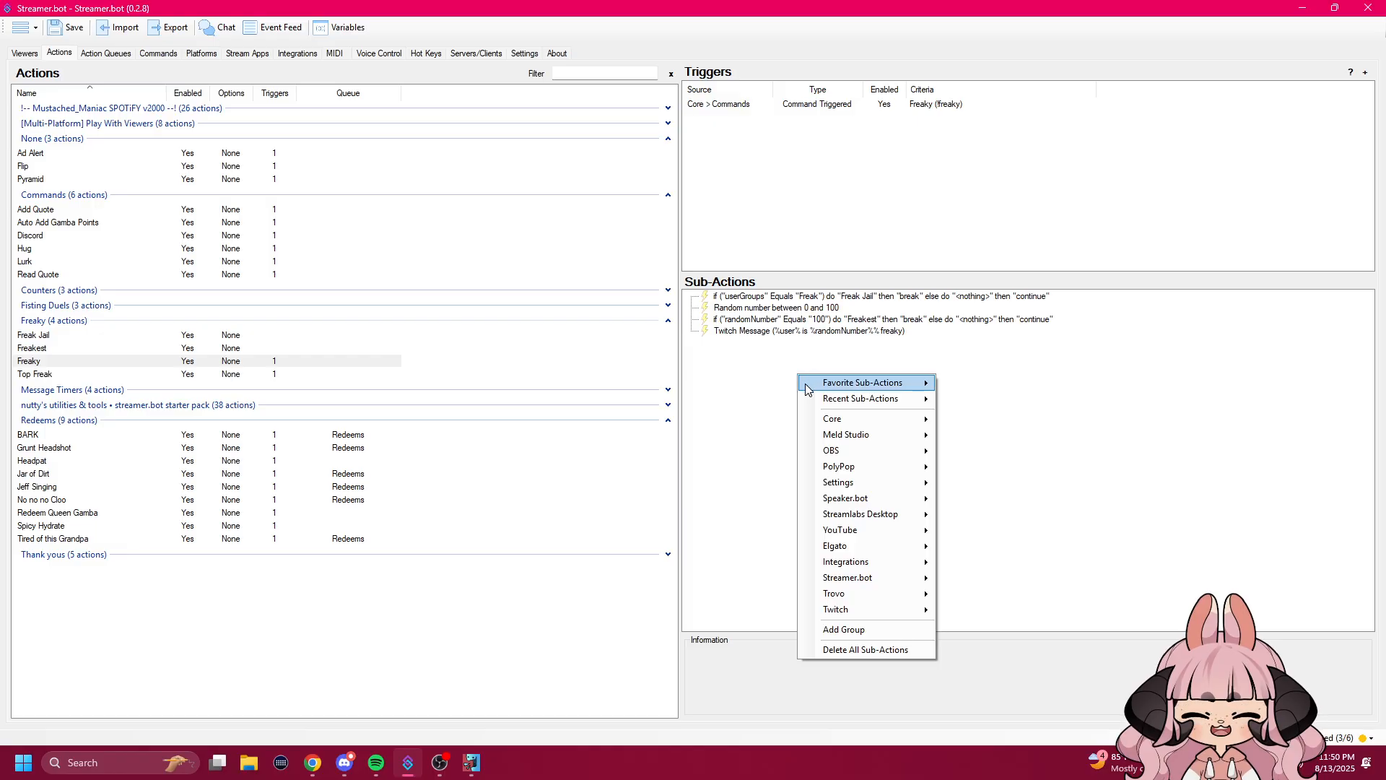
{"action": "mouse_move", "coordinate": [867, 414]}
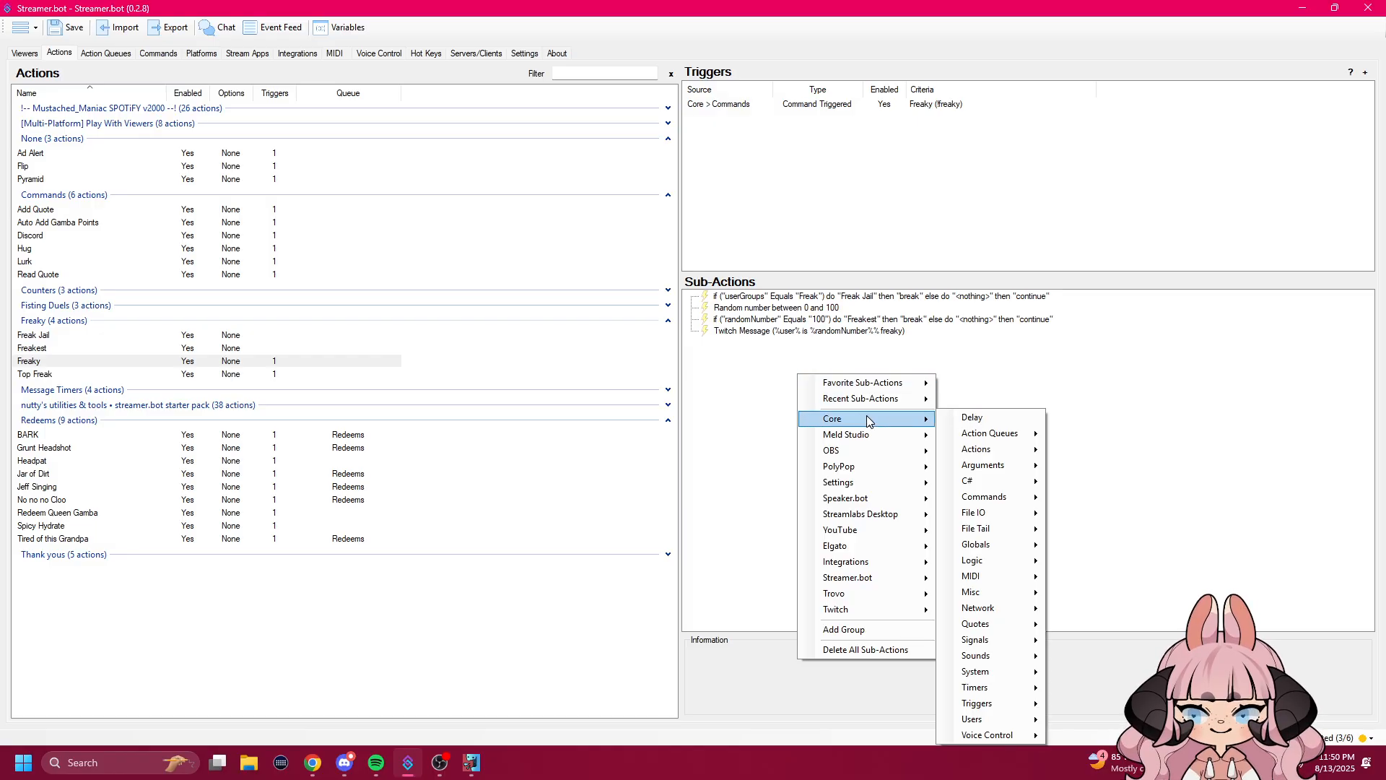
{"action": "mouse_move", "coordinate": [984, 559]}
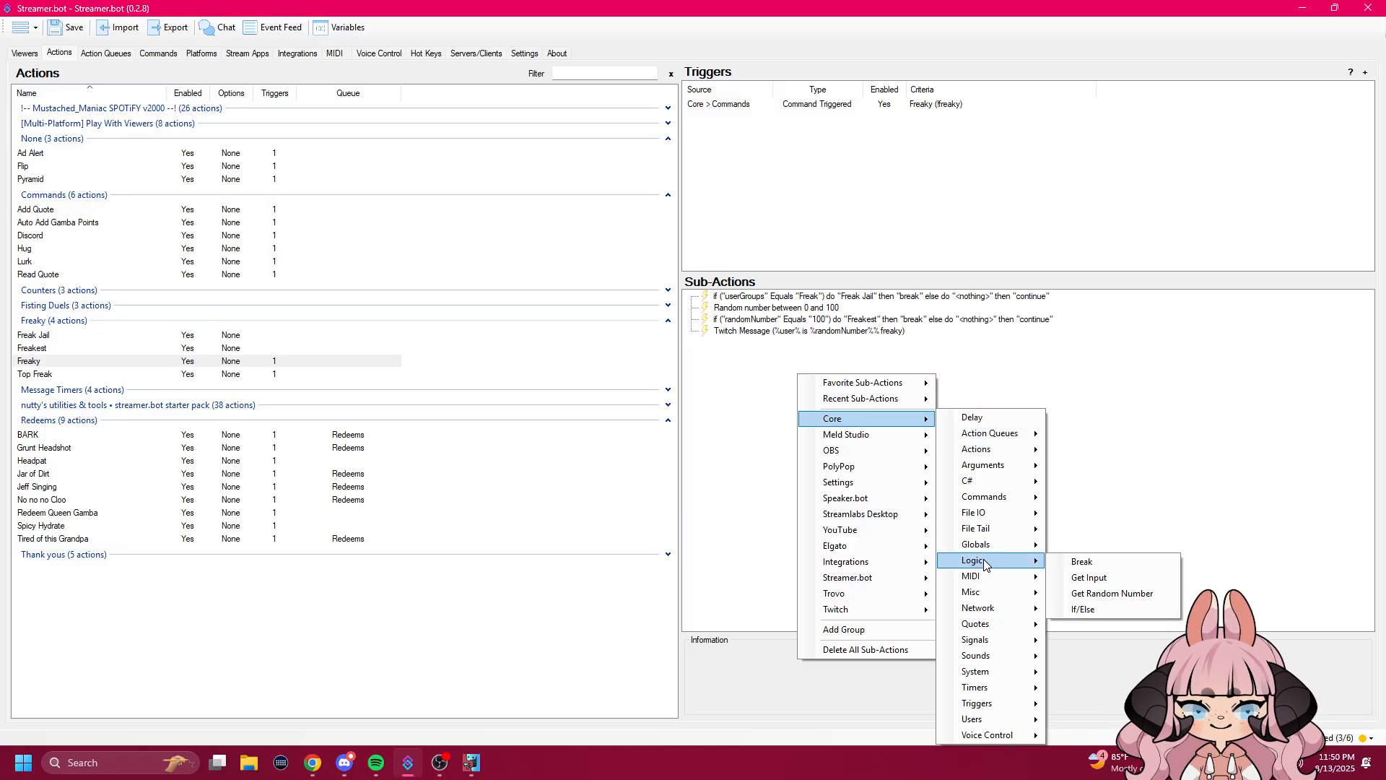
{"action": "left_click", "coordinate": [1121, 594]}
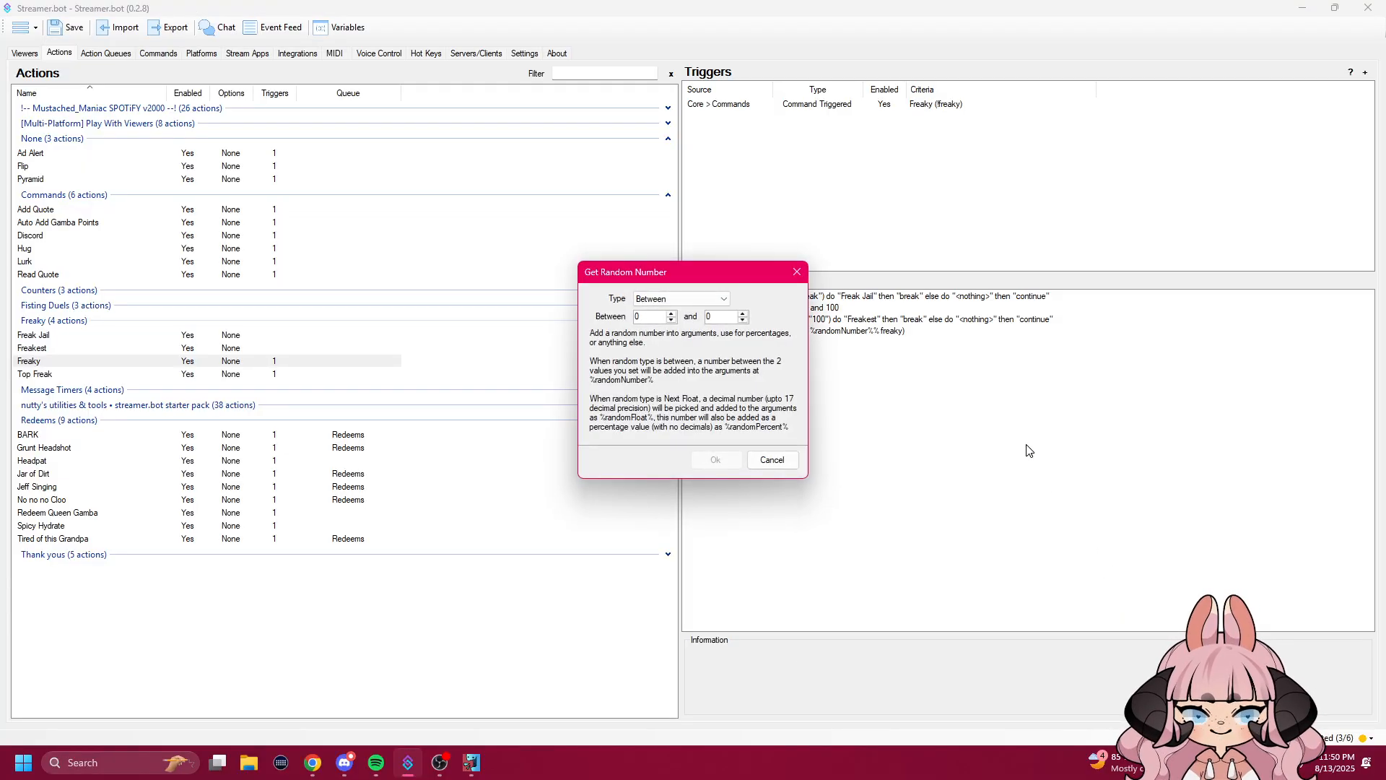
{"action": "left_click", "coordinate": [726, 299]}
{"action": "left_click", "coordinate": [726, 298]}
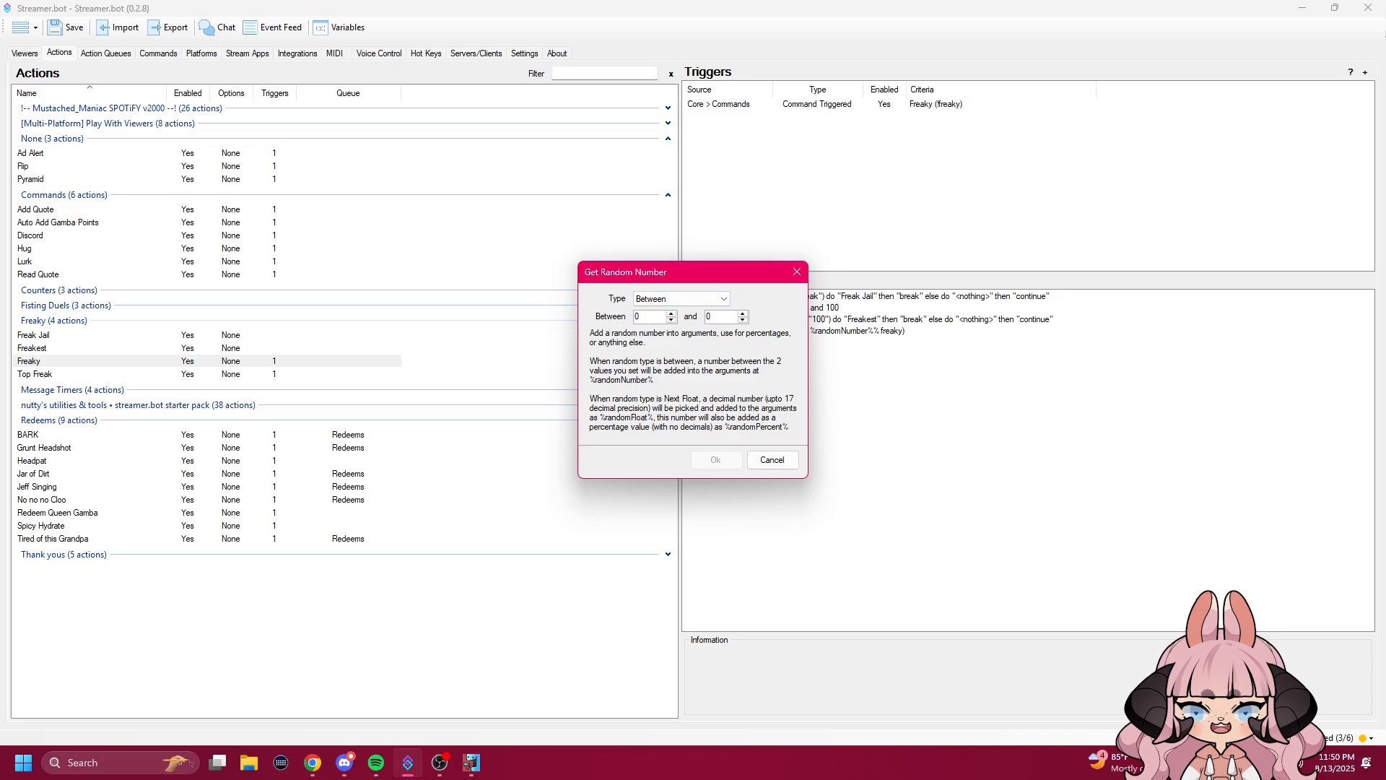
{"action": "left_click_drag", "start_coordinate": [690, 277], "coordinate": [589, 301]}
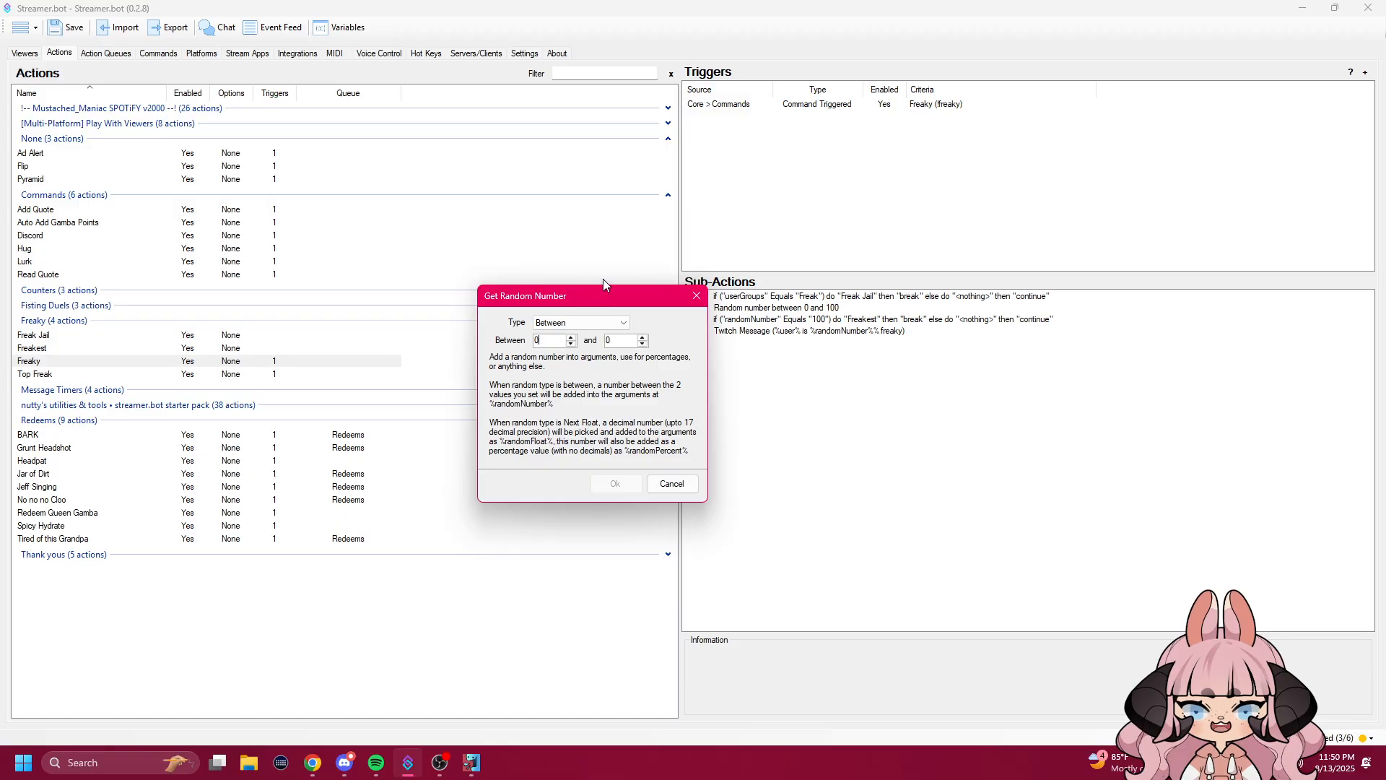
{"action": "double_click", "coordinate": [536, 340]}
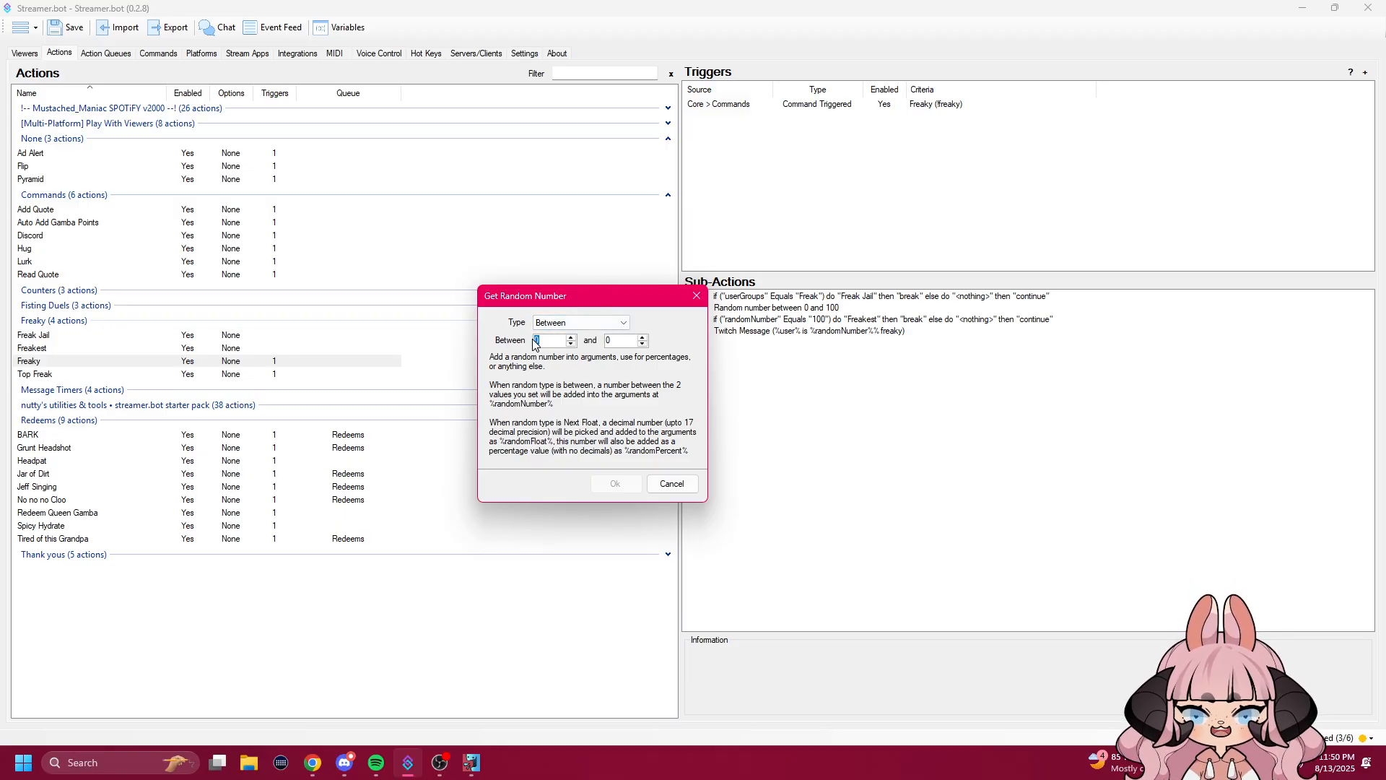
{"action": "key", "text": "Tab"}
{"action": "type", "text": "1"}
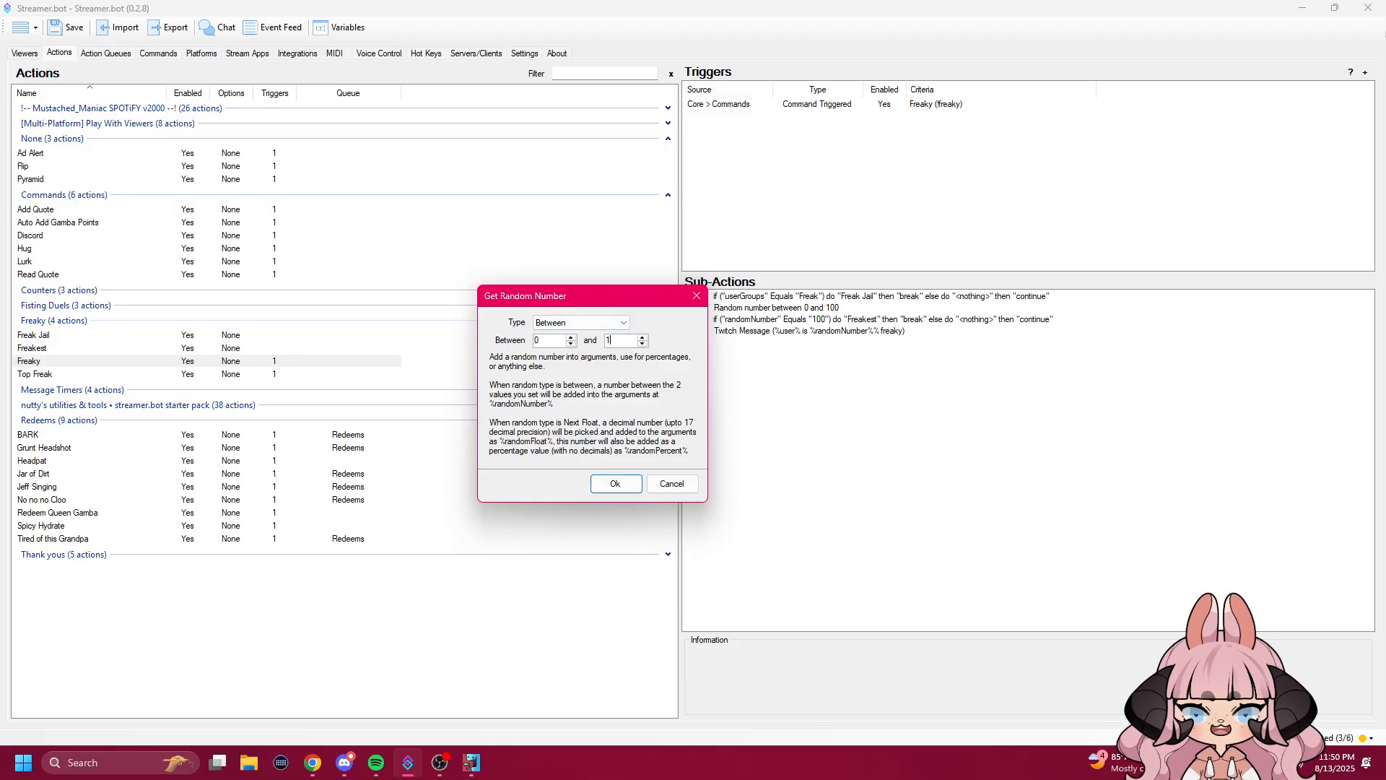
{"action": "type", "text": "00"}
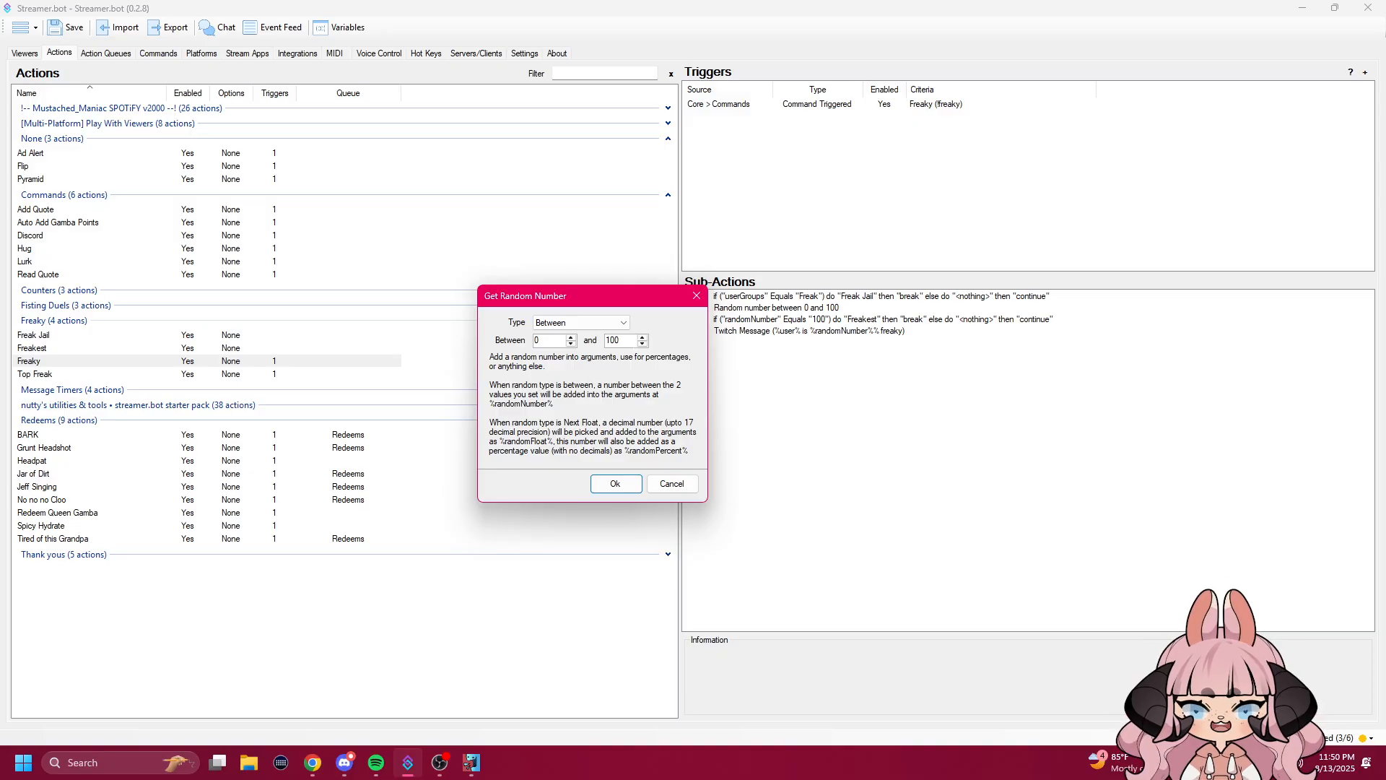
Step: Set the upper limit of the random number range to 101, and cancel the new sub-action
{"action": "left_click_drag", "start_coordinate": [622, 340], "coordinate": [573, 331]}
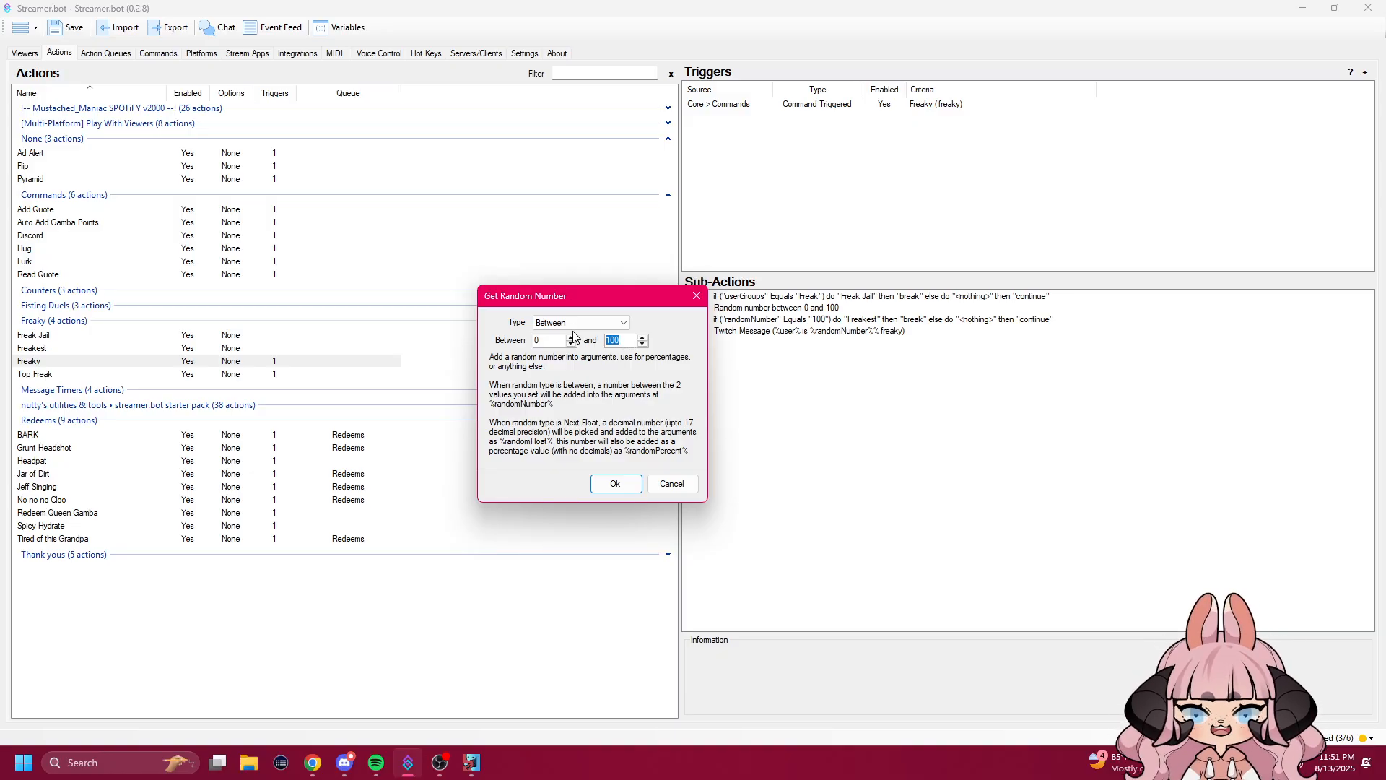
{"action": "type", "text": "101"}
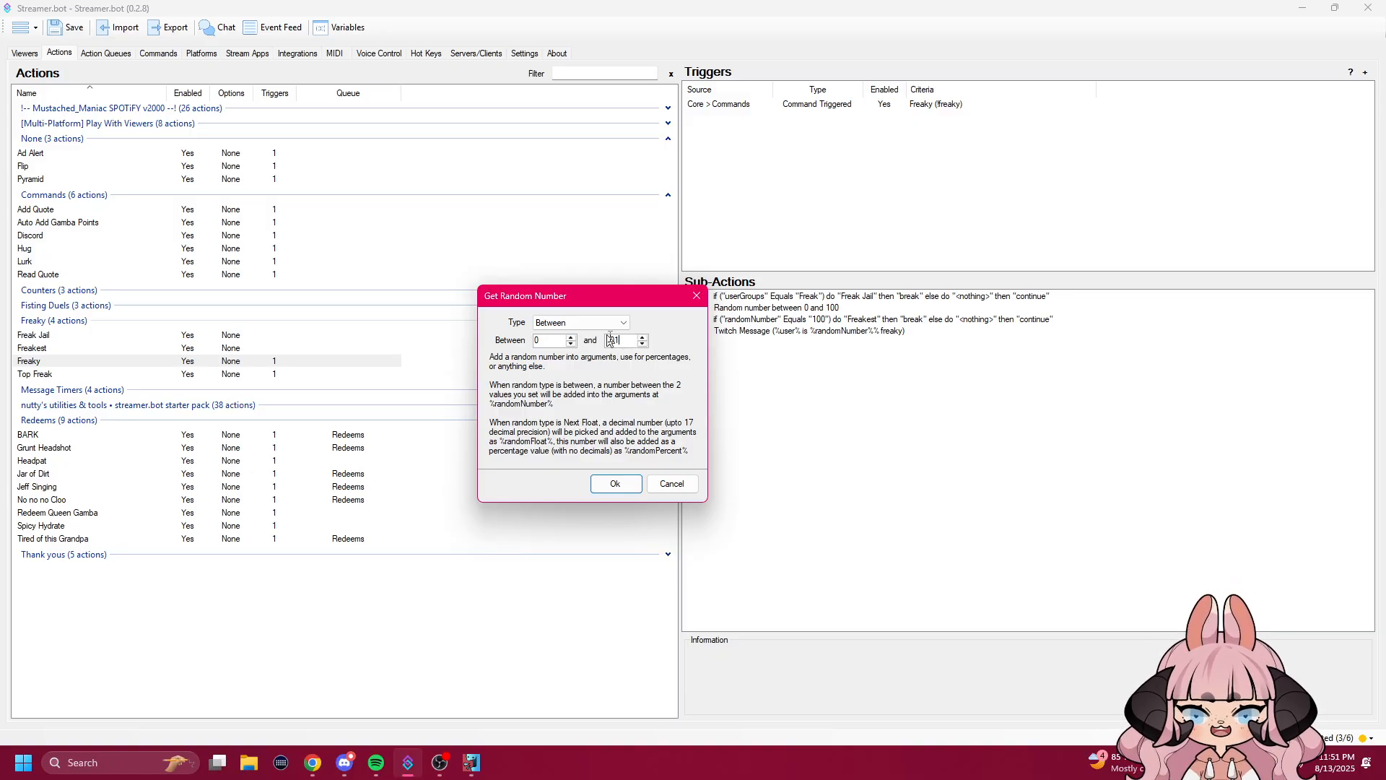
{"action": "left_click_drag", "start_coordinate": [625, 340], "coordinate": [526, 341]}
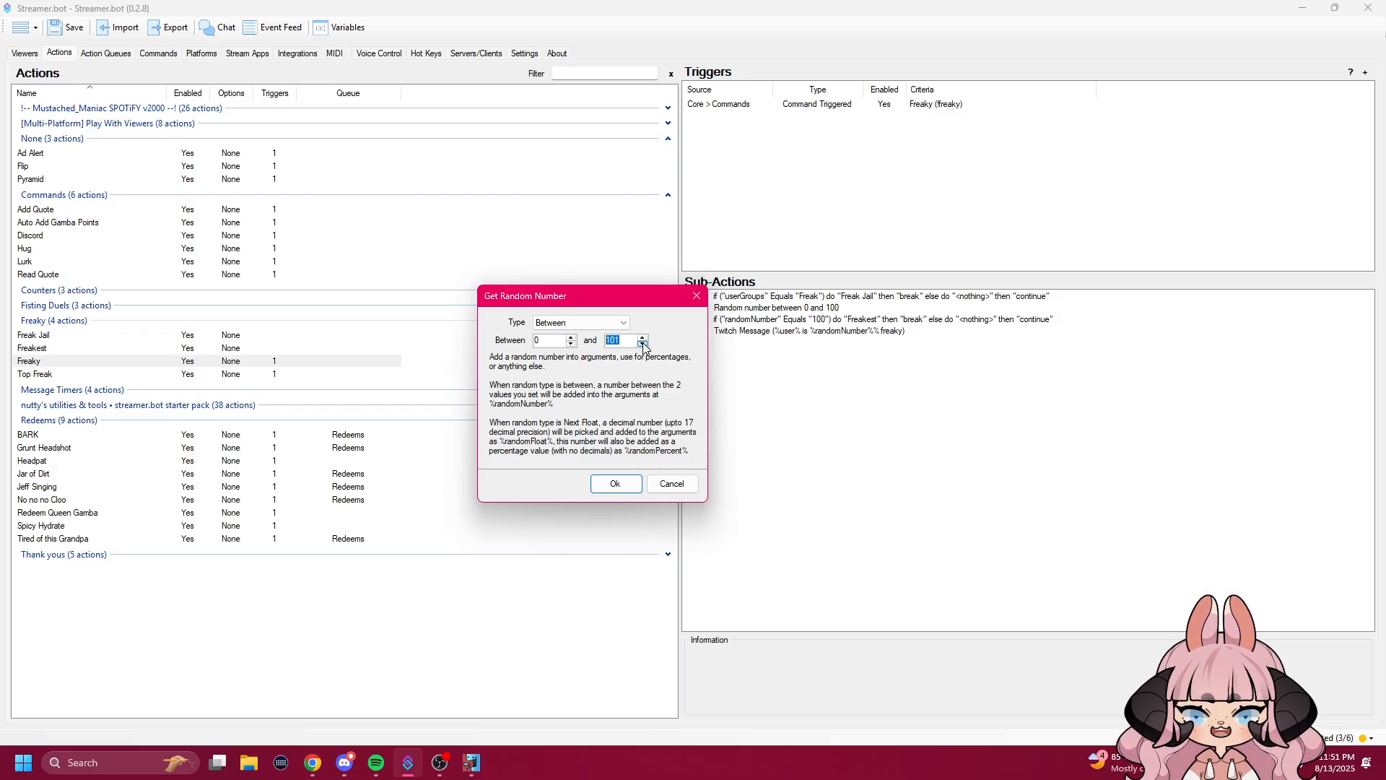
{"action": "left_click", "coordinate": [673, 485]}
{"action": "left_click", "coordinate": [780, 309]}
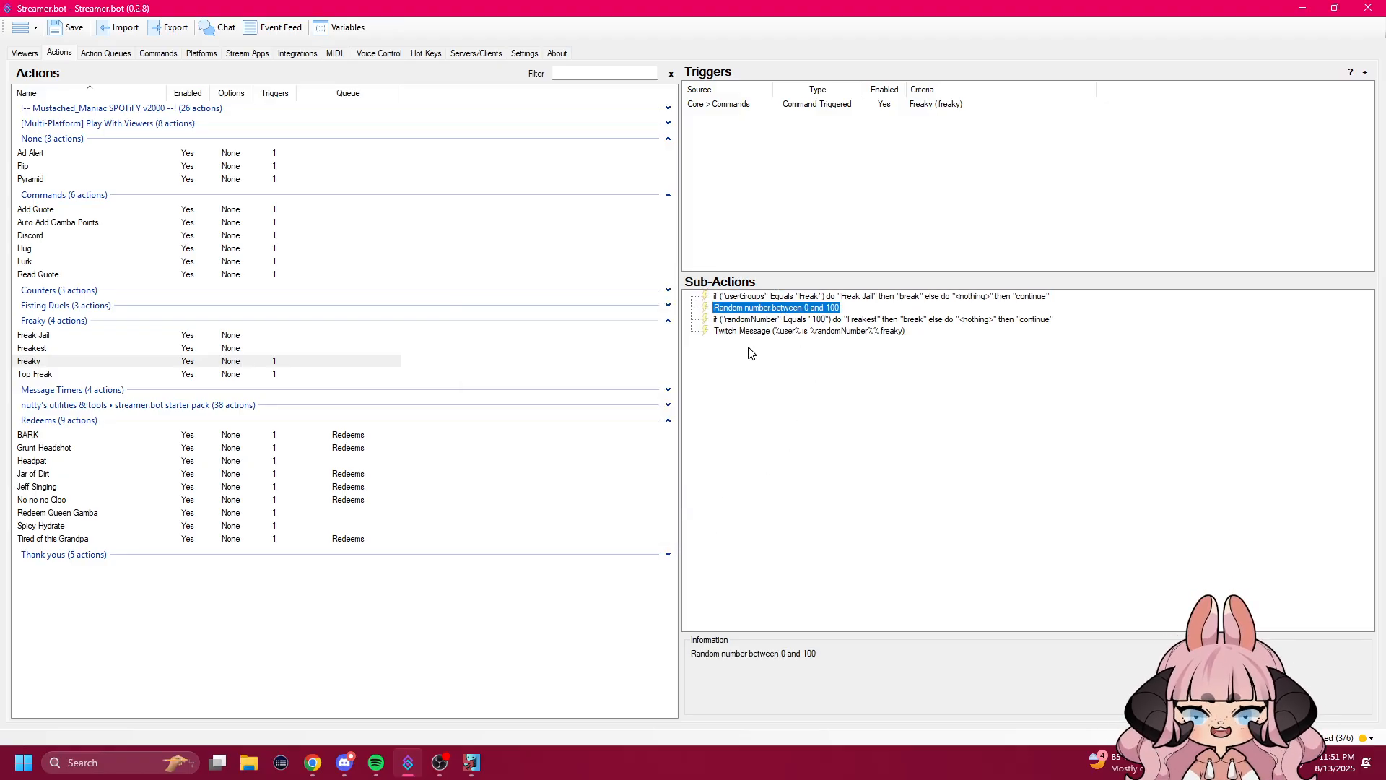
{"action": "left_click", "coordinate": [774, 371]}
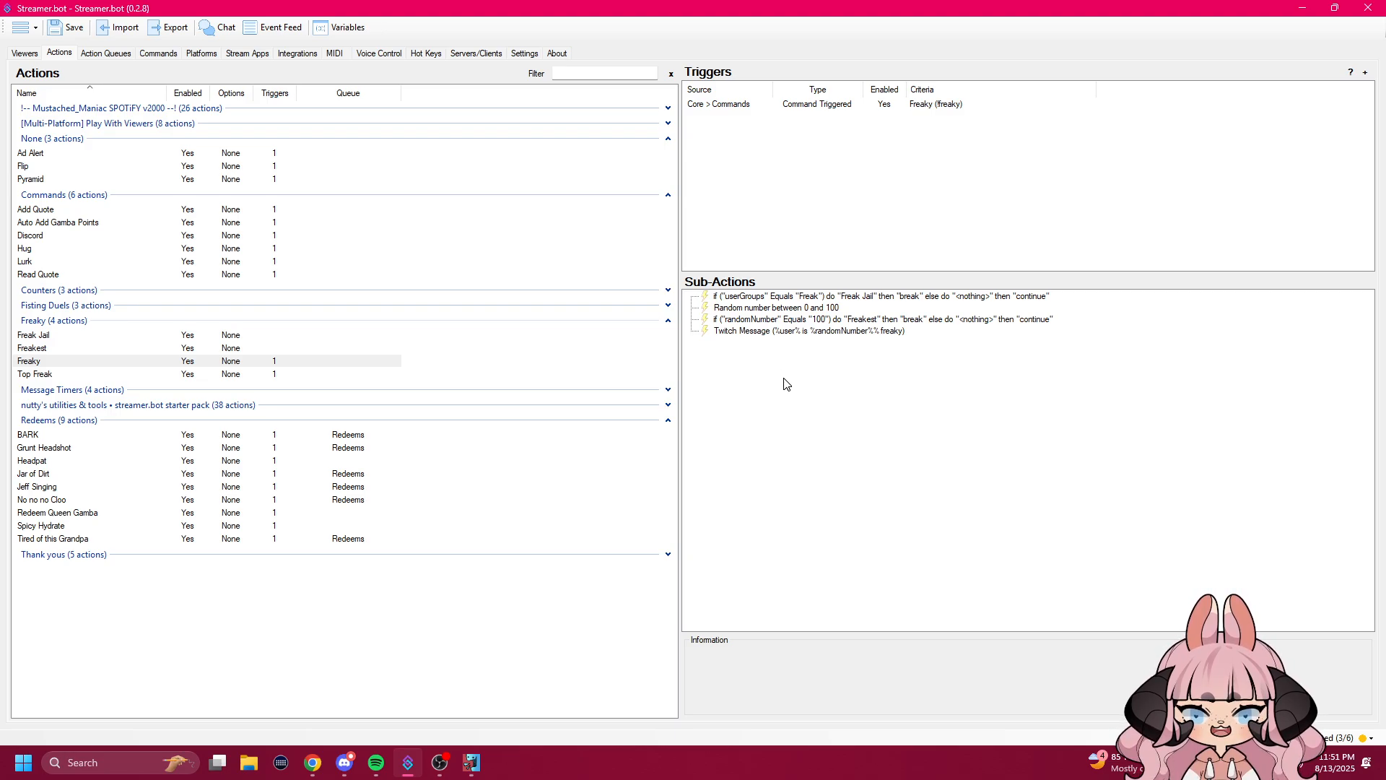
Step: Start a Twitch Send Message to Channel sub-action for the Freaky action, and cancel it with the message empty
{"action": "right_click", "coordinate": [786, 380]}
{"action": "mouse_move", "coordinate": [791, 383]}
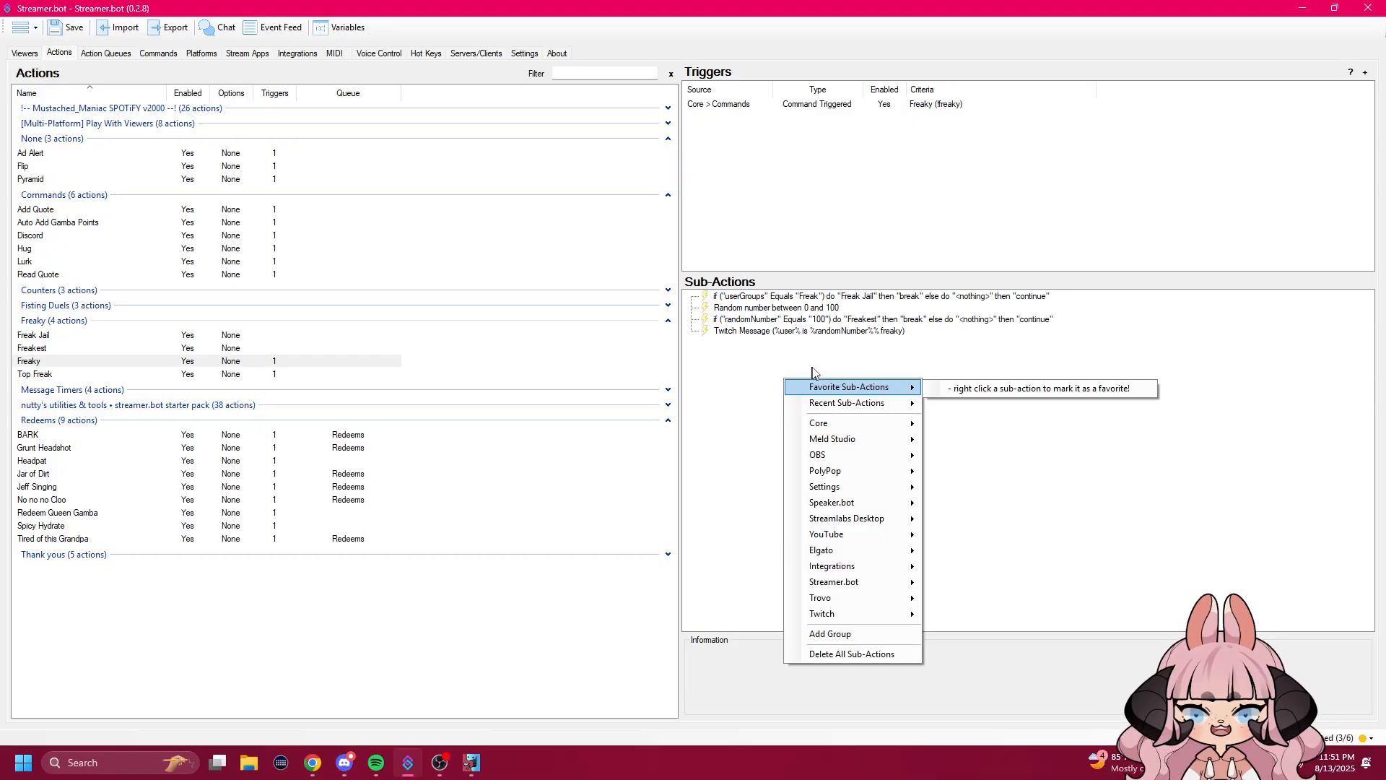
{"action": "mouse_move", "coordinate": [865, 618]}
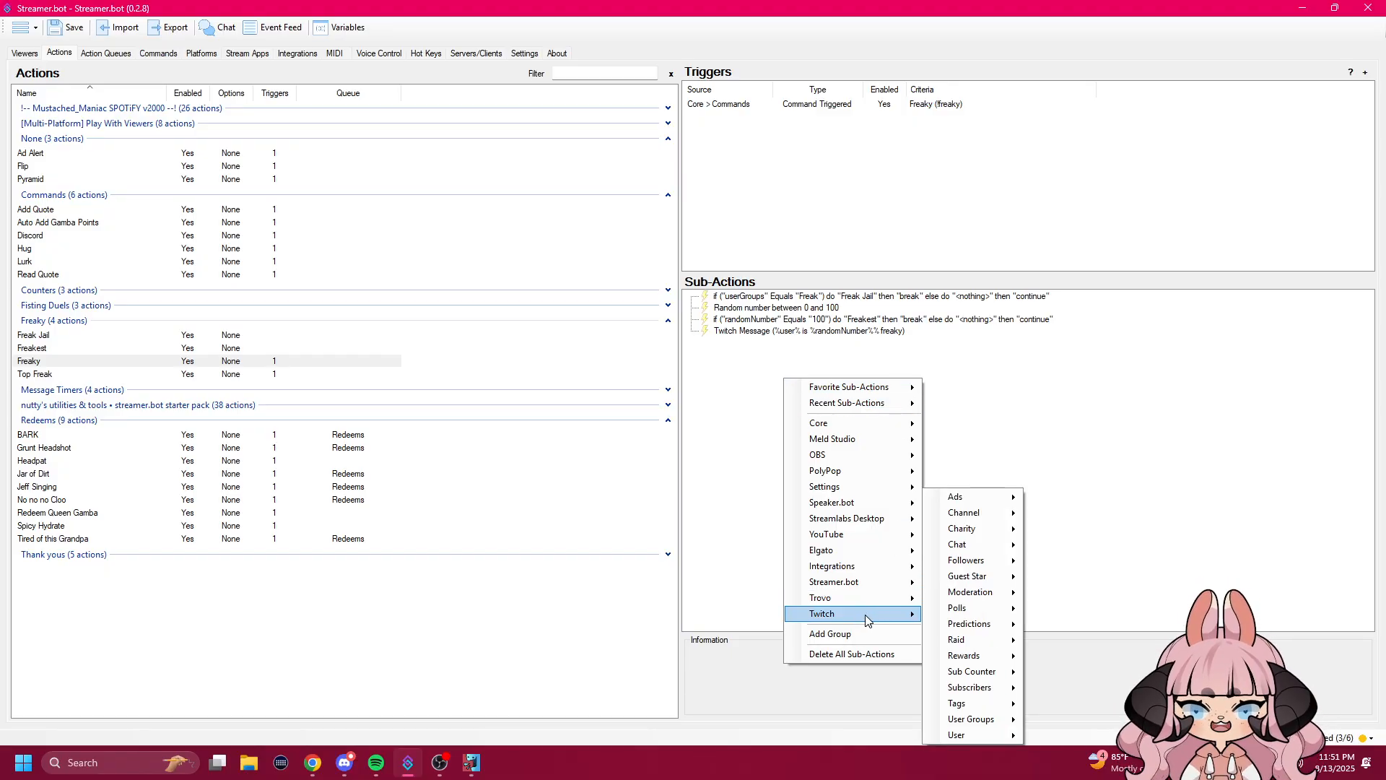
{"action": "mouse_move", "coordinate": [986, 554]}
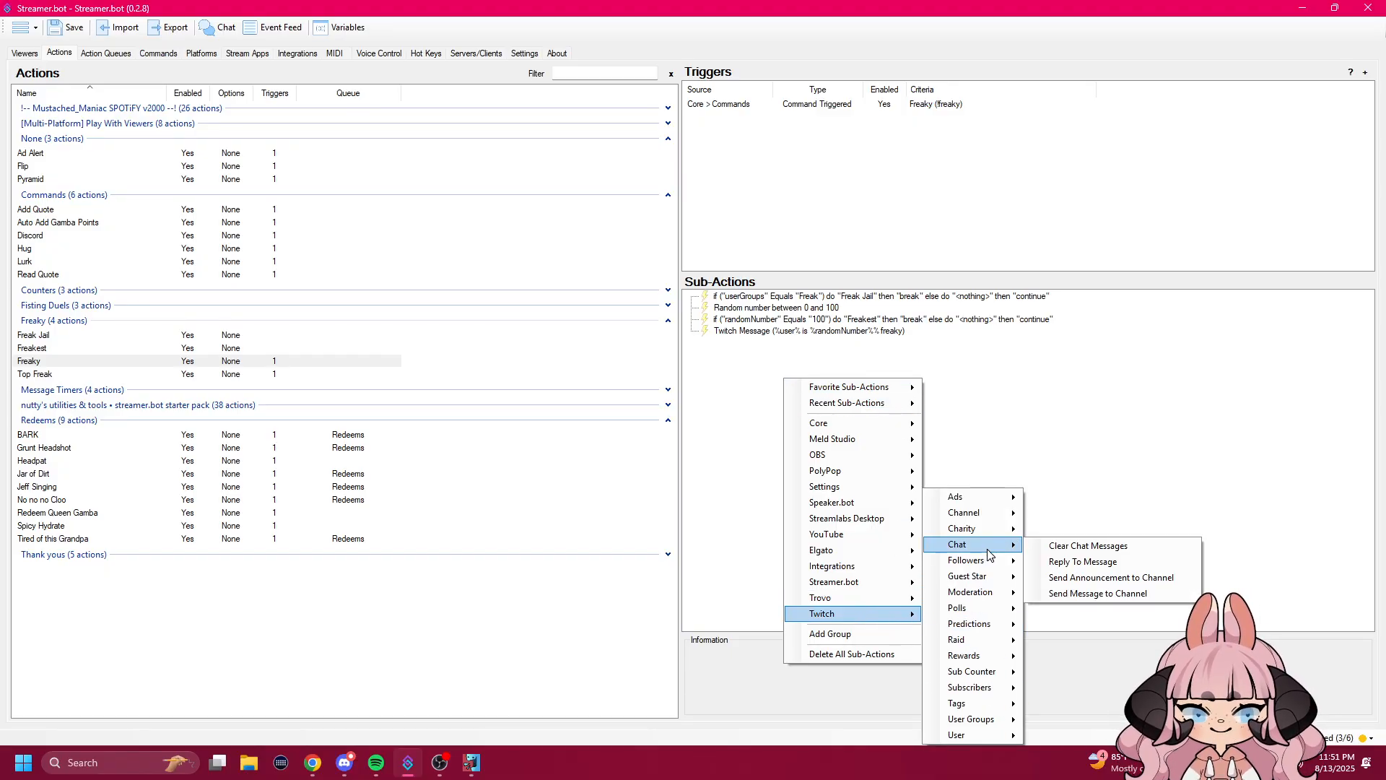
{"action": "left_click", "coordinate": [1088, 593]}
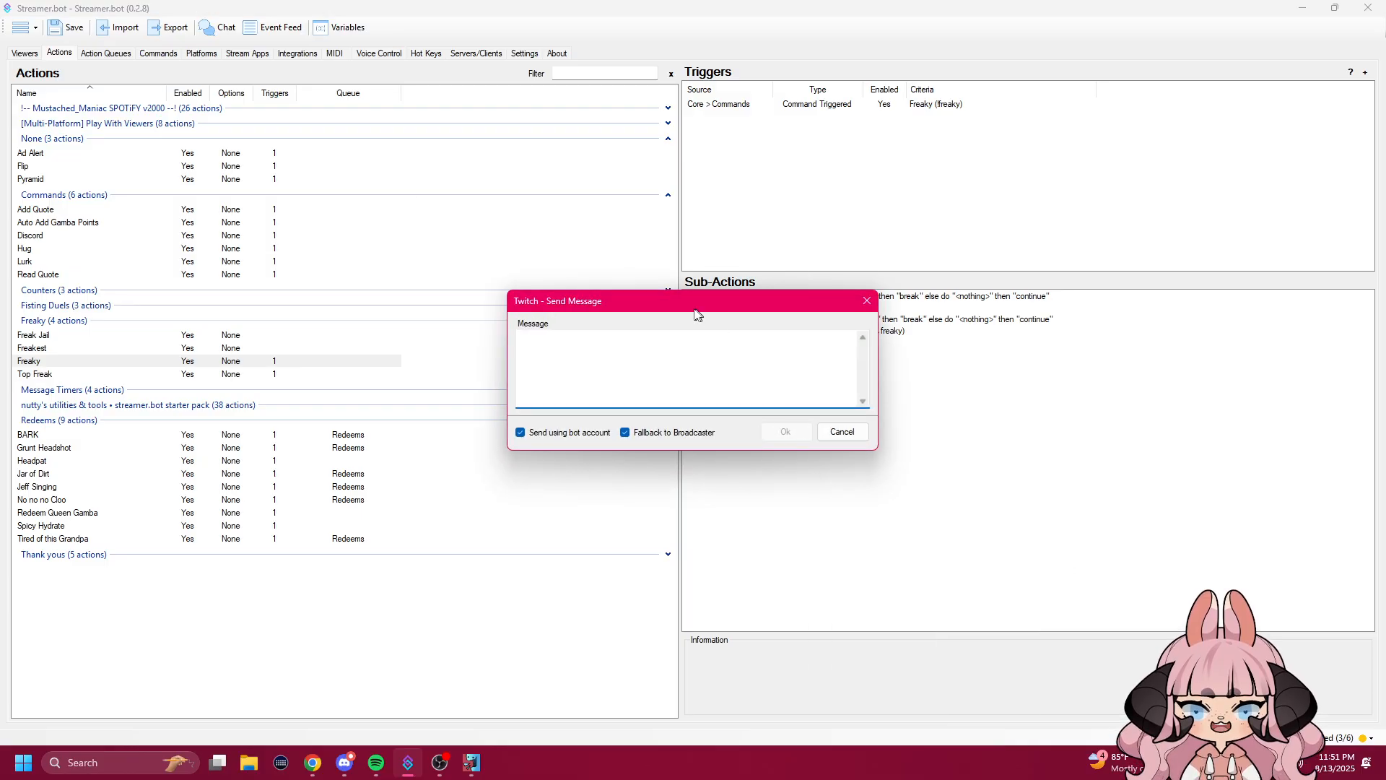
{"action": "left_click_drag", "start_coordinate": [692, 312], "coordinate": [698, 329]}
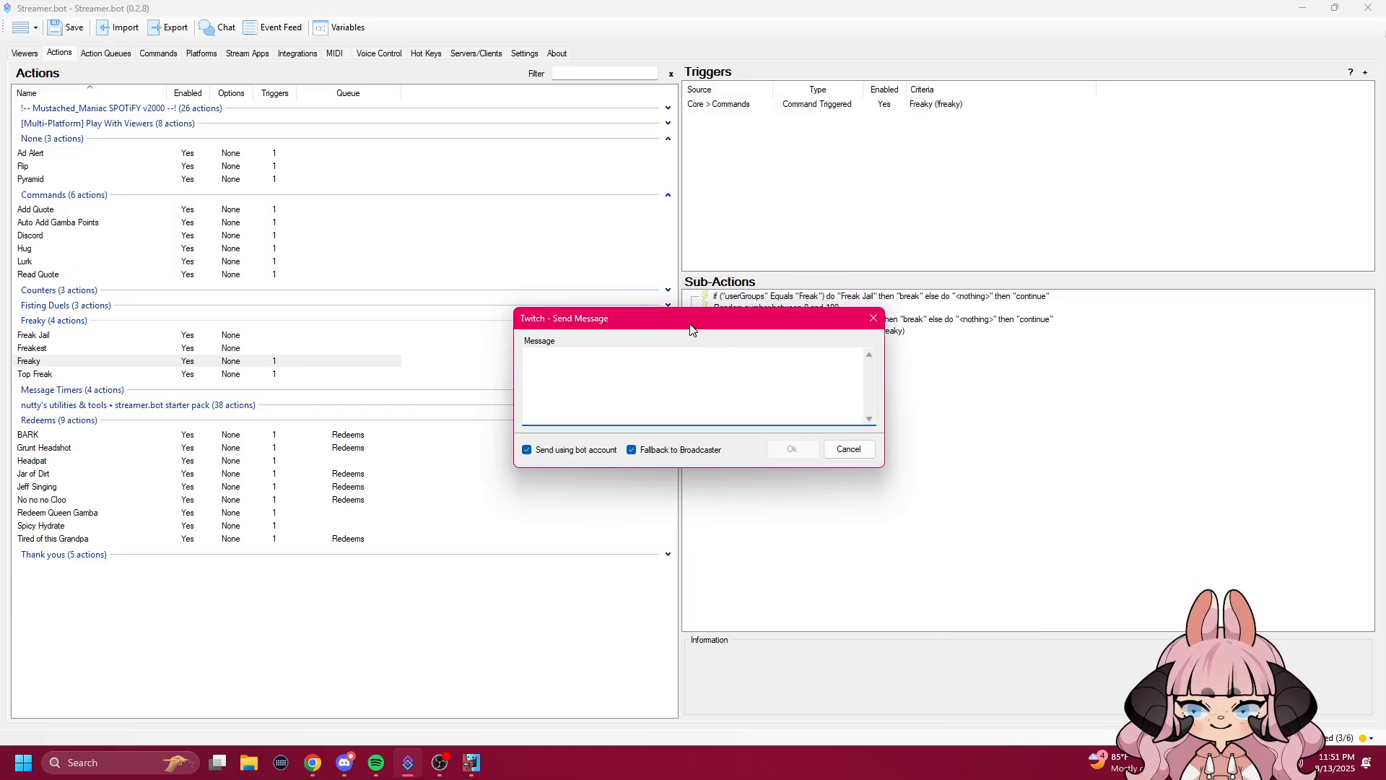
{"action": "left_click", "coordinate": [847, 450]}
Step: Examine the user and random number variables in the text of the Freaky action's existing Twitch message
{"action": "double_click", "coordinate": [755, 332]}
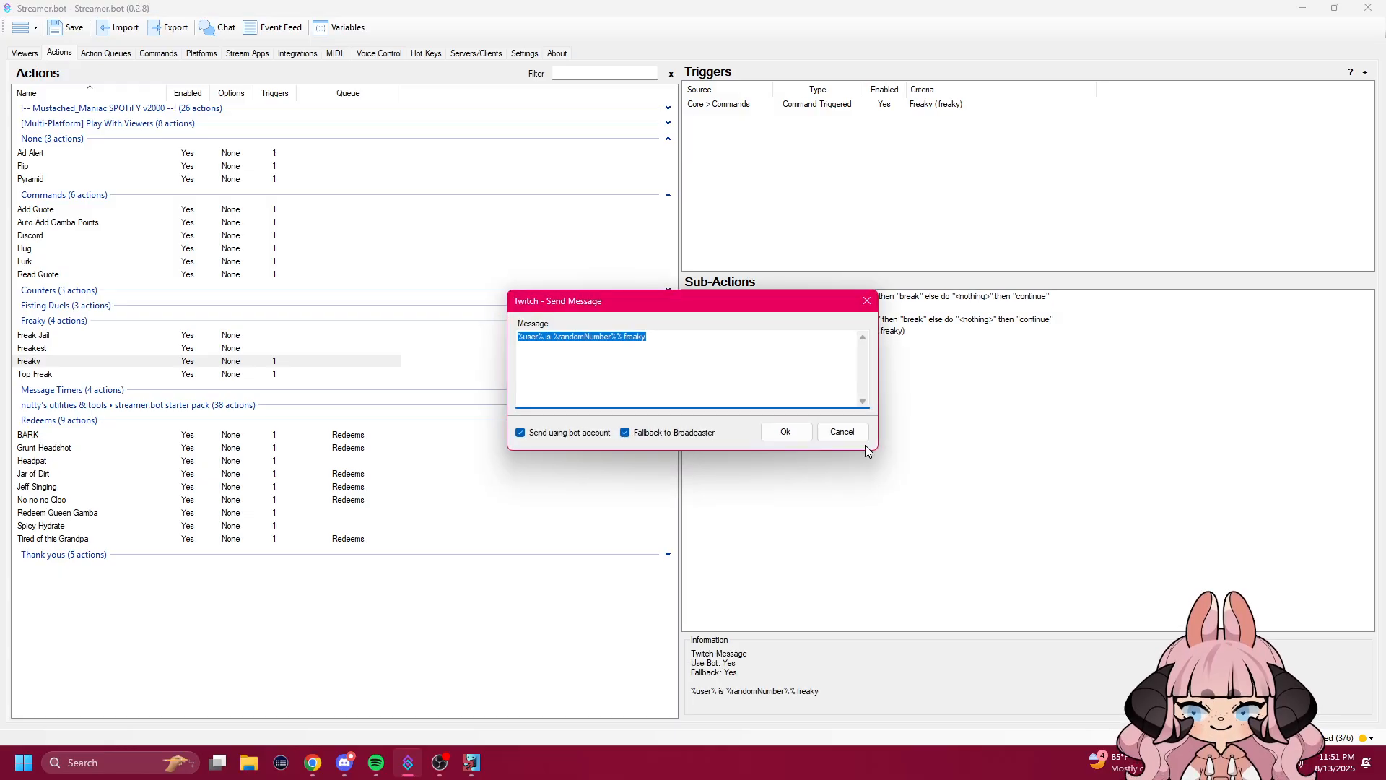
{"action": "left_click", "coordinate": [713, 339]}
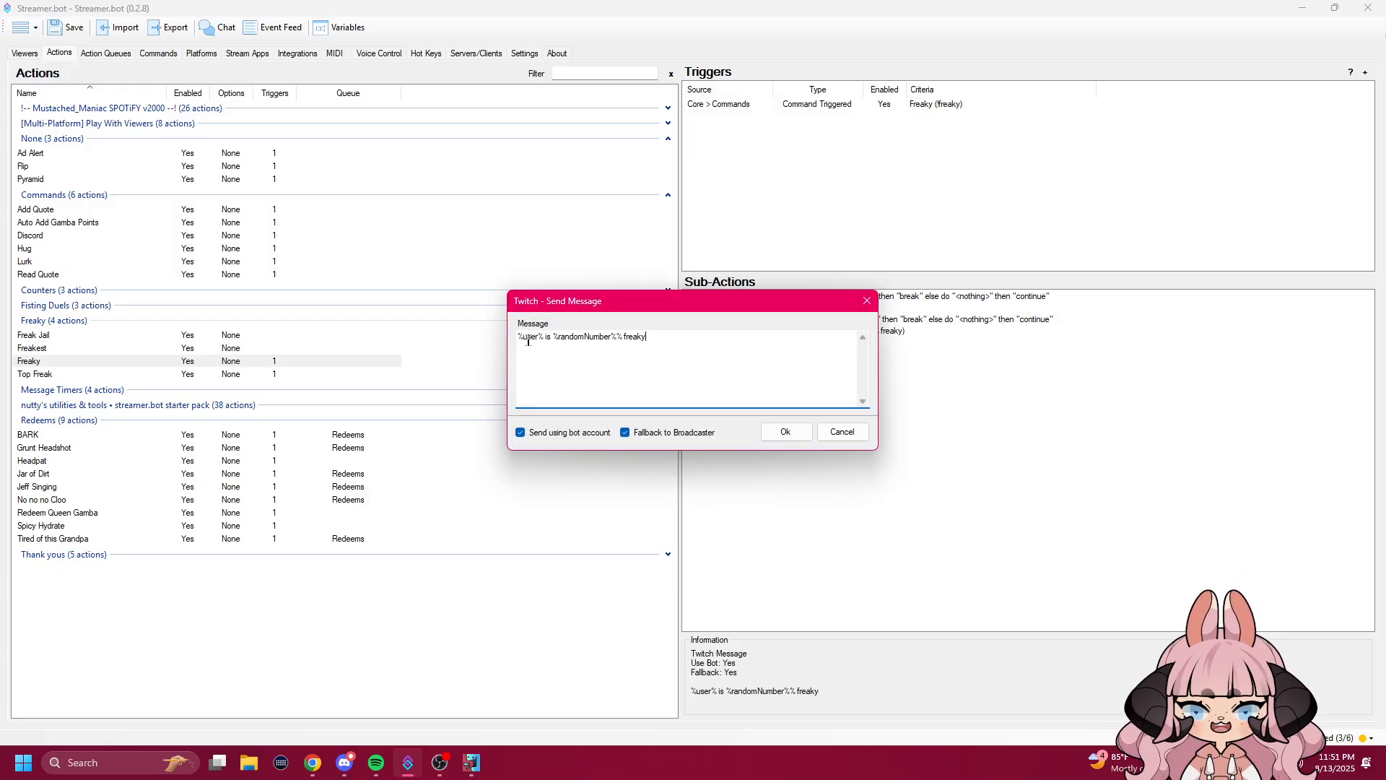
{"action": "left_click_drag", "start_coordinate": [523, 337], "coordinate": [549, 337]}
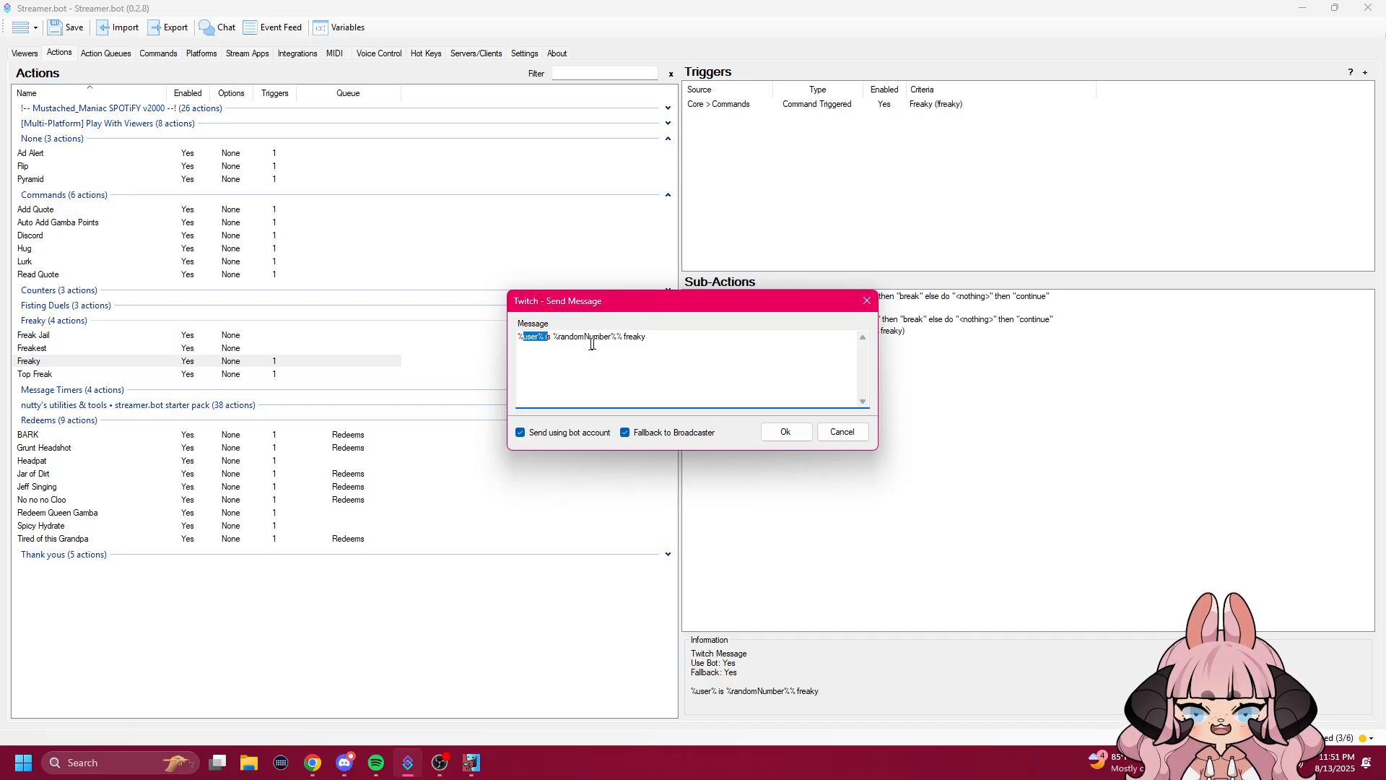
{"action": "left_click", "coordinate": [546, 337]}
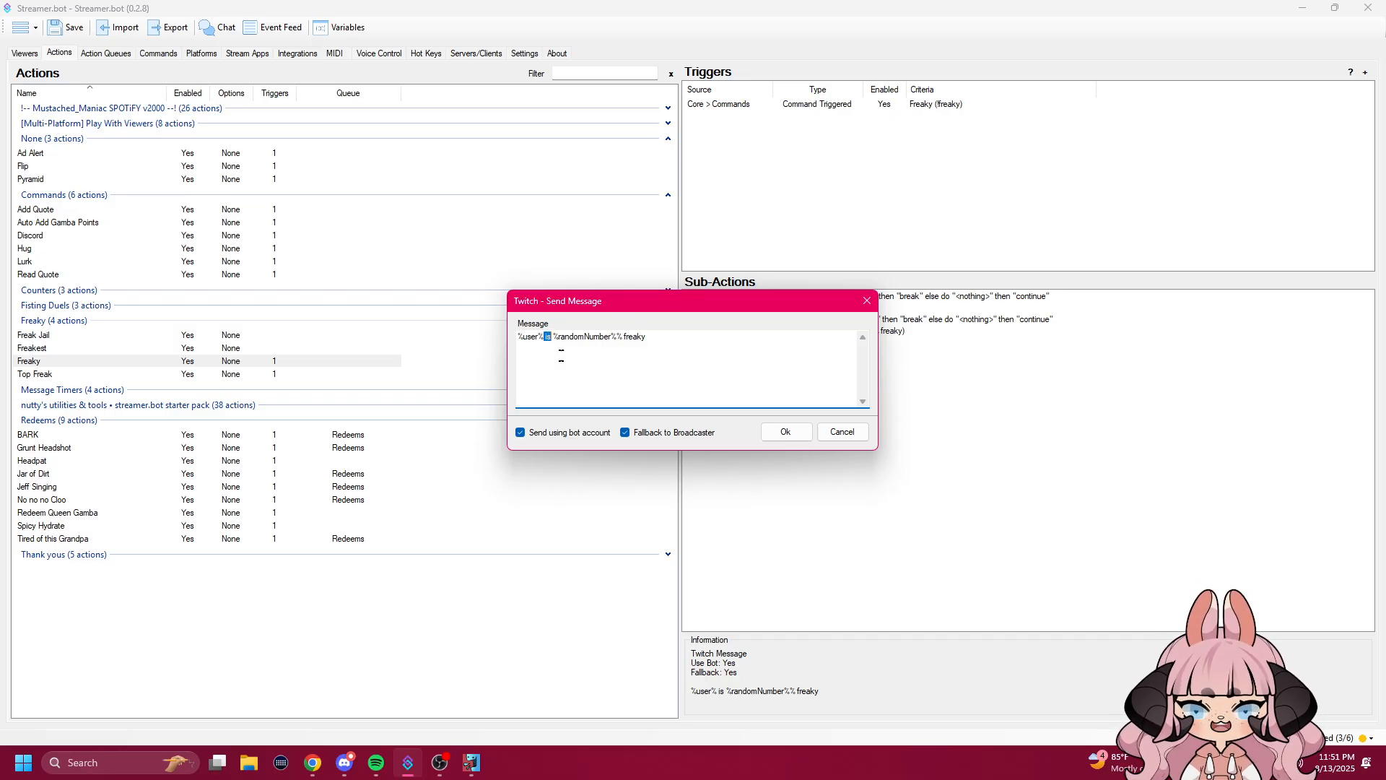
{"action": "left_click_drag", "start_coordinate": [551, 336], "coordinate": [612, 337]}
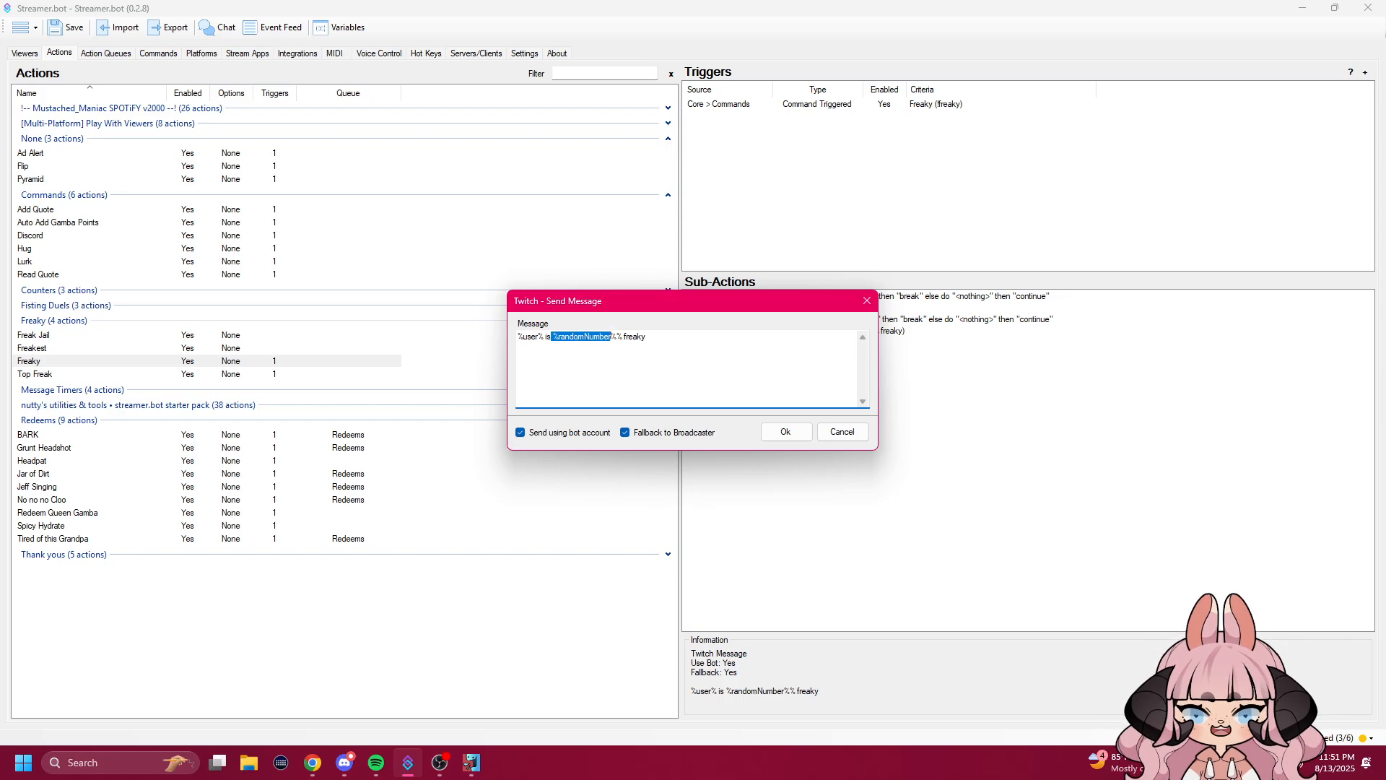
{"action": "left_click", "coordinate": [546, 336]}
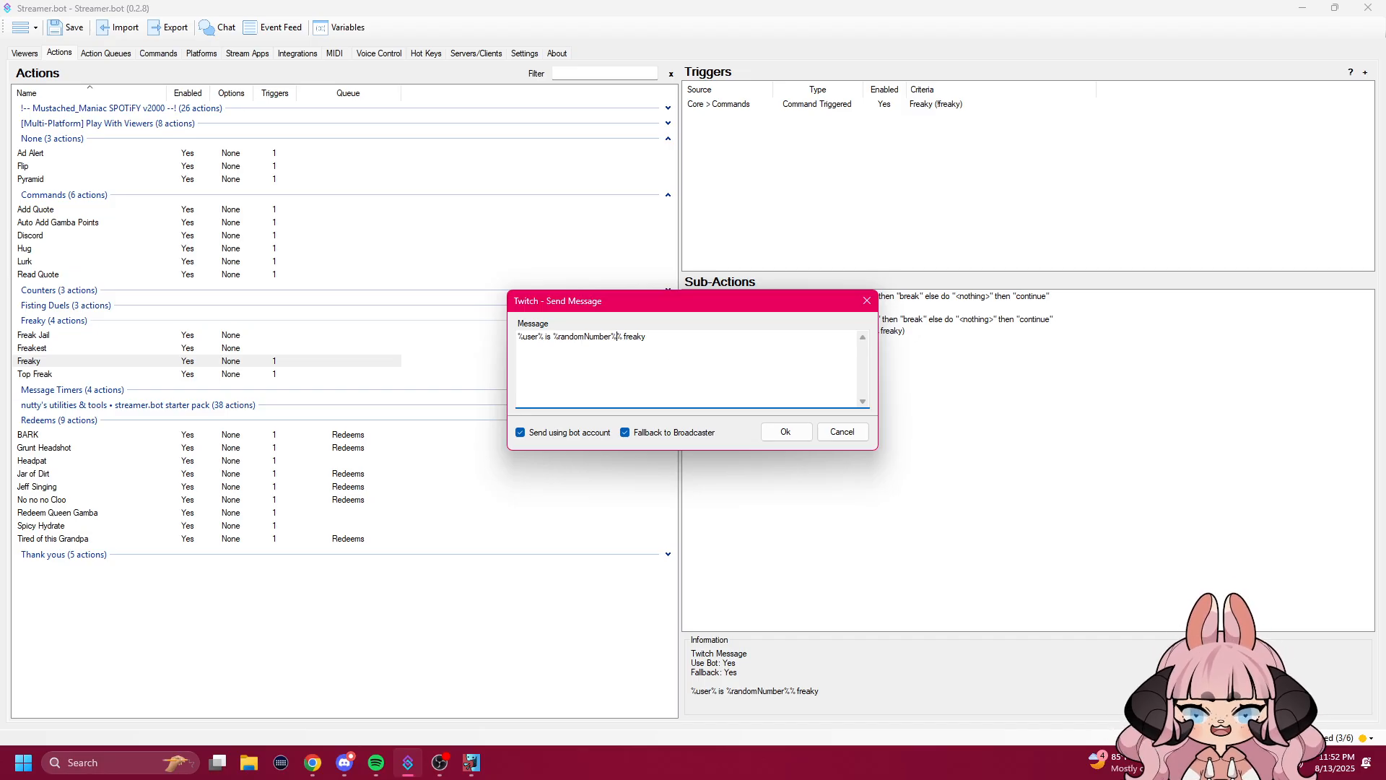
{"action": "left_click", "coordinate": [842, 432]}
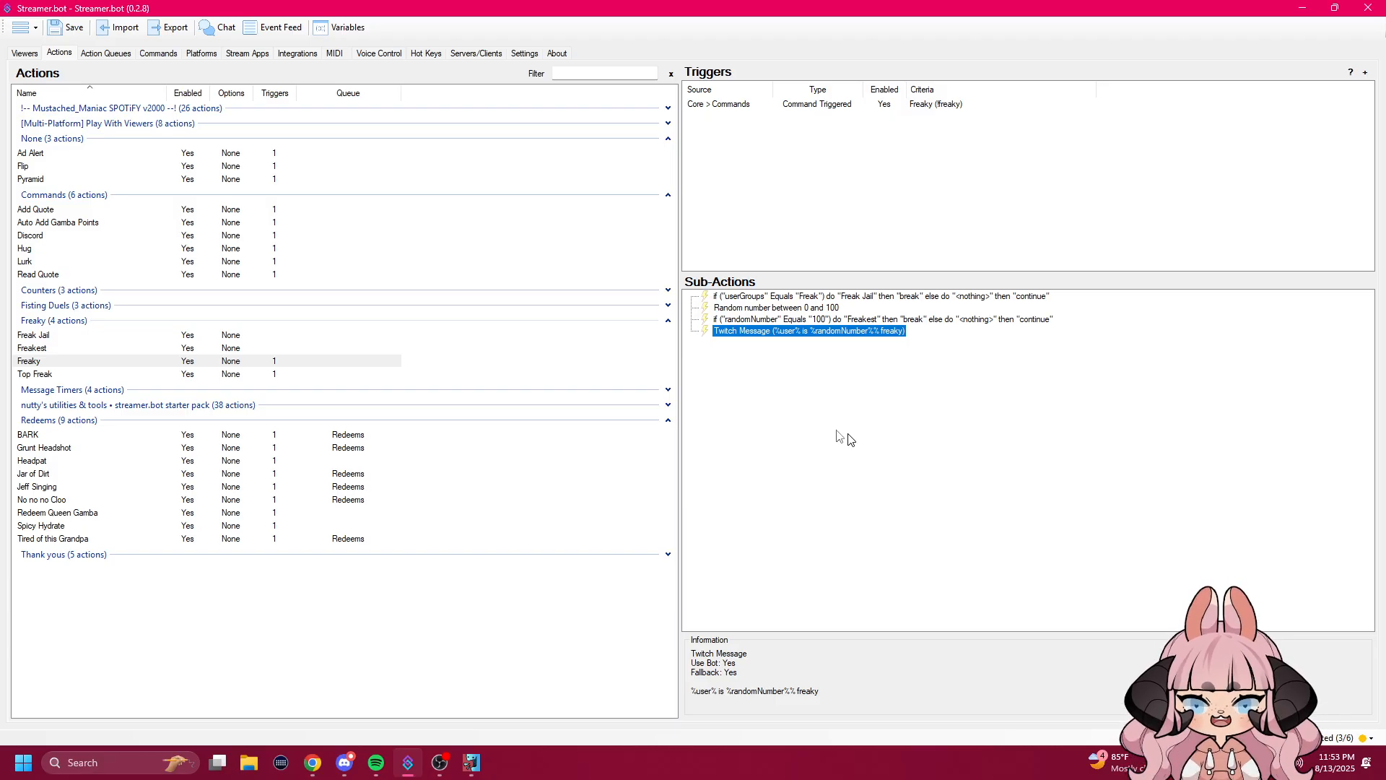
{"action": "left_click", "coordinate": [71, 360]}
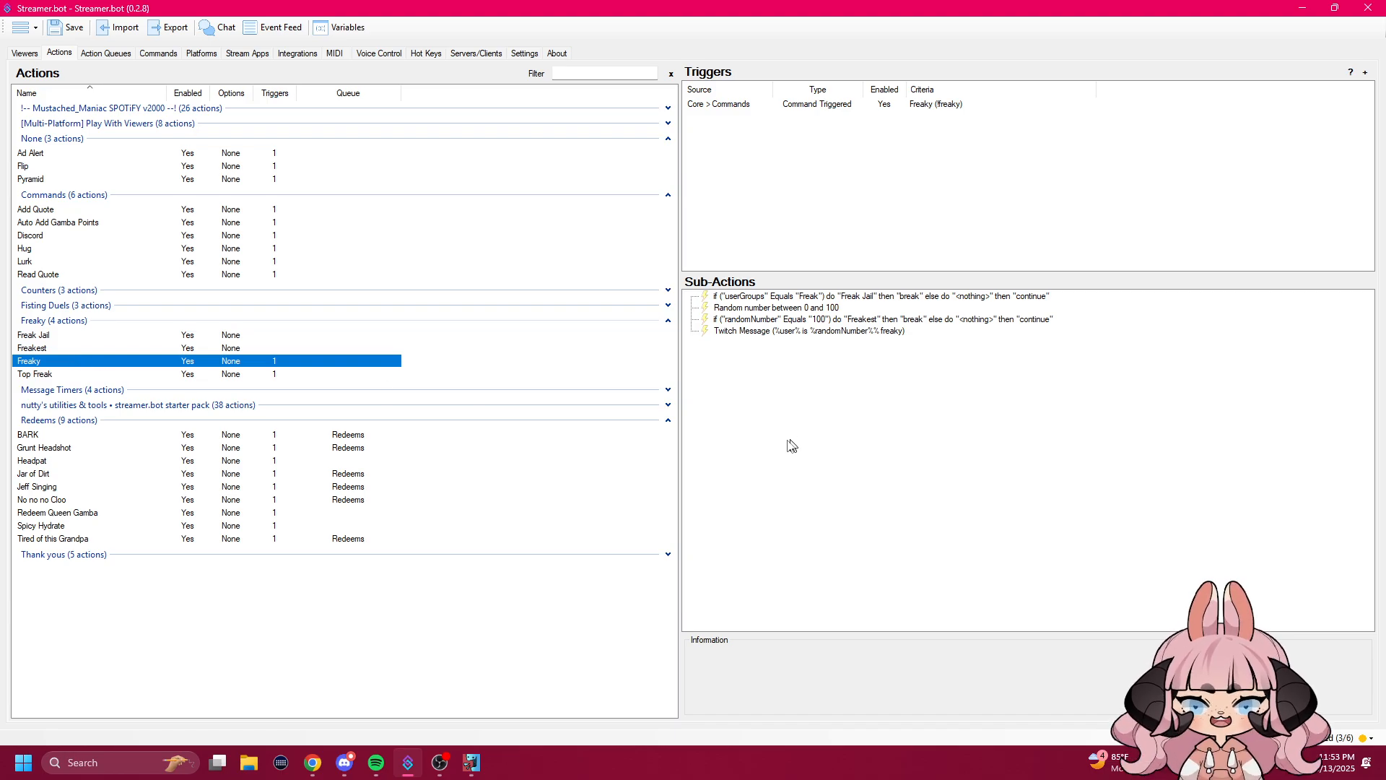
{"action": "left_click", "coordinate": [768, 447]}
{"action": "left_click", "coordinate": [62, 364]}
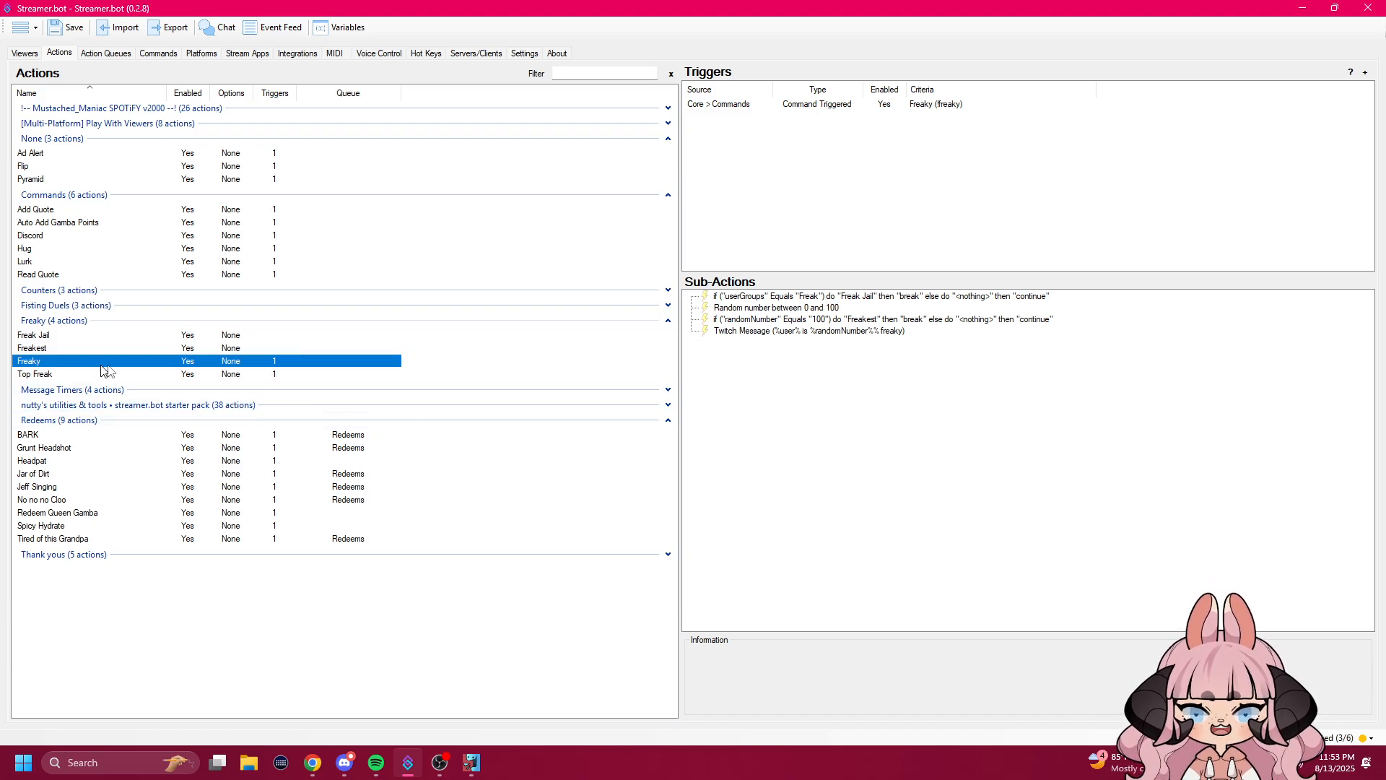
{"action": "left_click", "coordinate": [835, 390]}
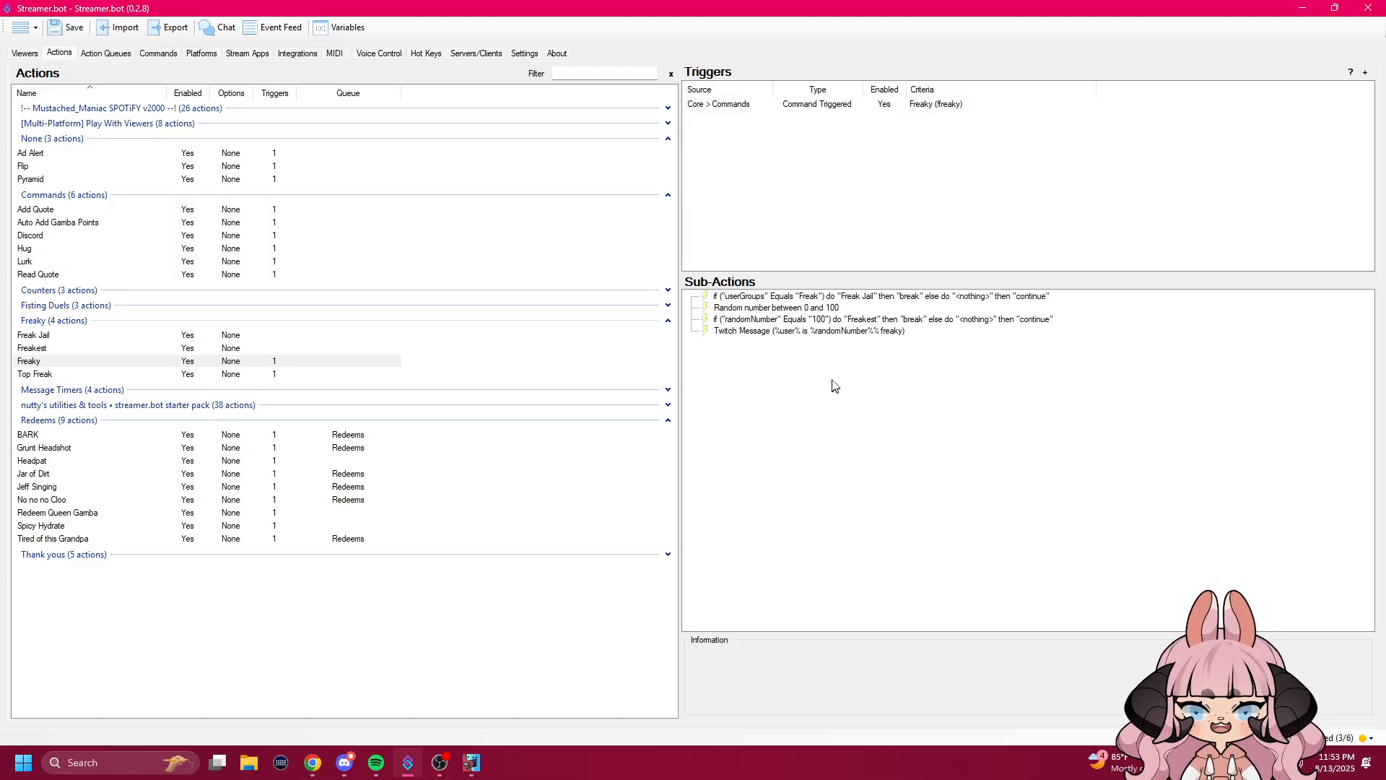
Step: Reopen the Freaky action's Twitch message to check its wording, and close it without saving
{"action": "left_click", "coordinate": [758, 334]}
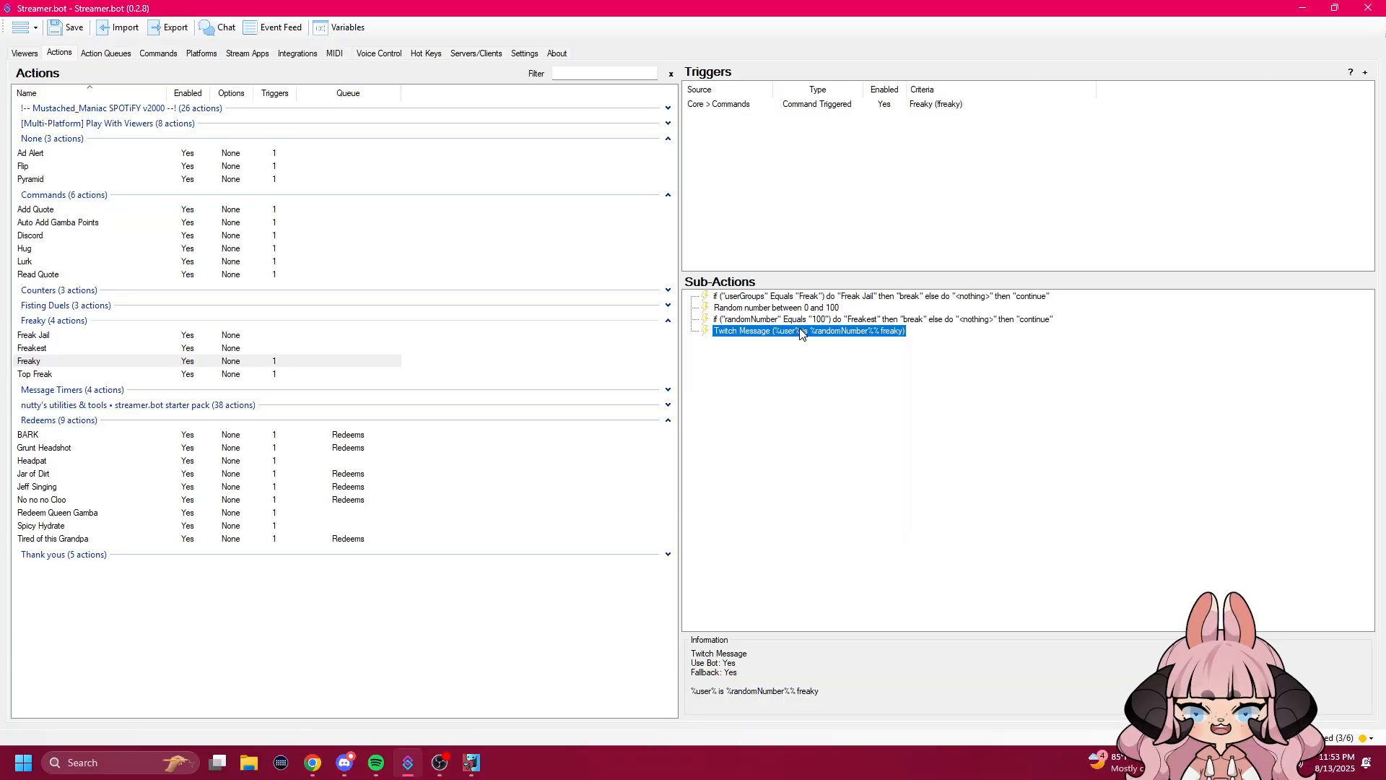
{"action": "double_click", "coordinate": [804, 334]}
{"action": "left_click", "coordinate": [535, 346]}
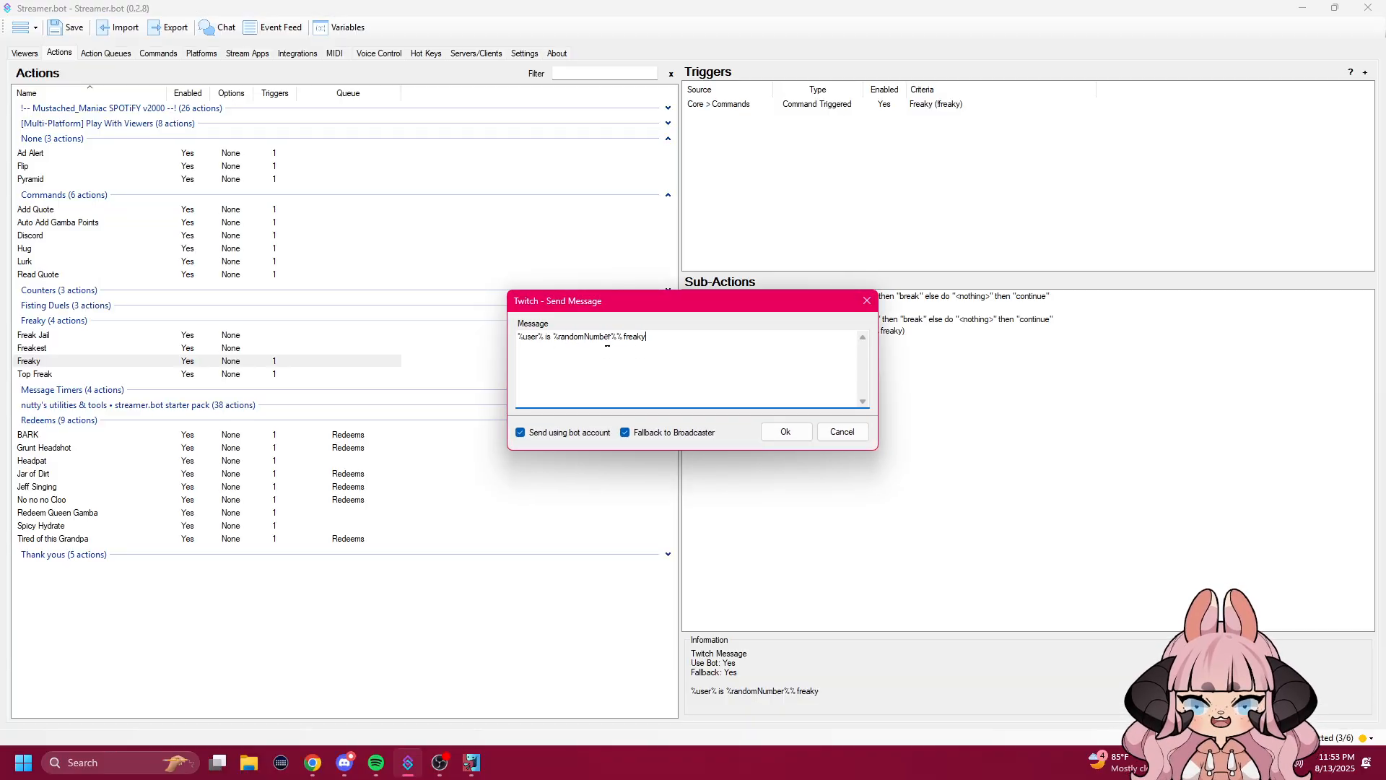
{"action": "left_click", "coordinate": [839, 431]}
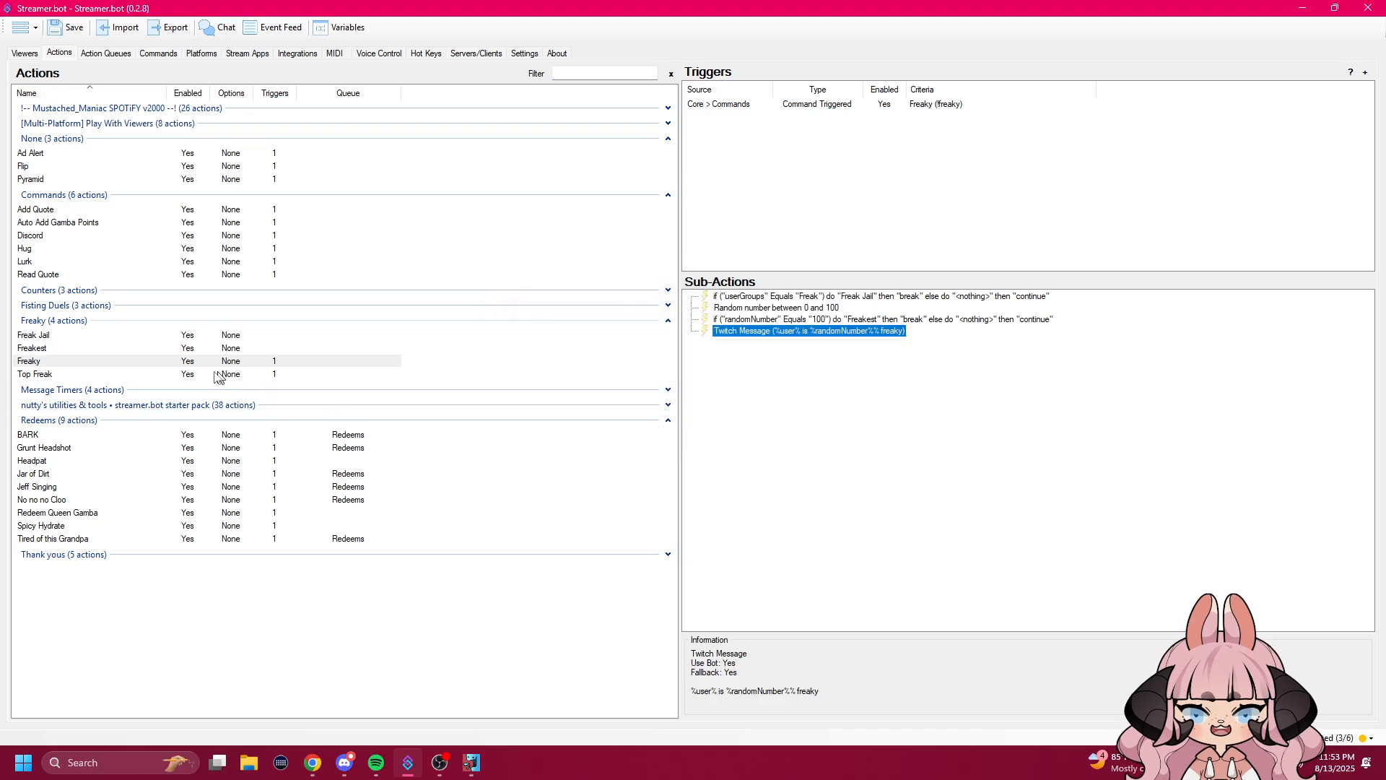
{"action": "left_click", "coordinate": [794, 390]}
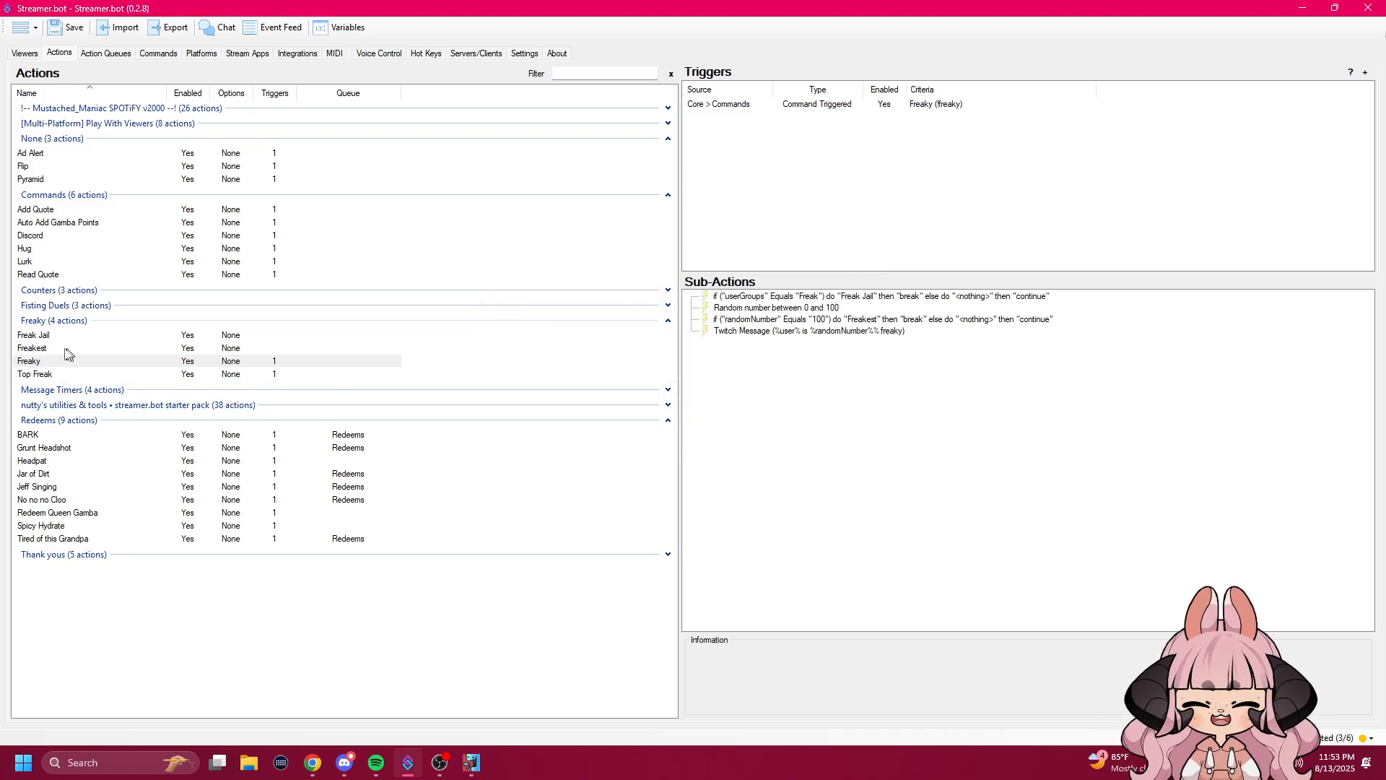
Step: Start a new action named Freakest in the Freaky group, and cancel it
{"action": "right_click", "coordinate": [358, 353]}
{"action": "right_click", "coordinate": [496, 338]}
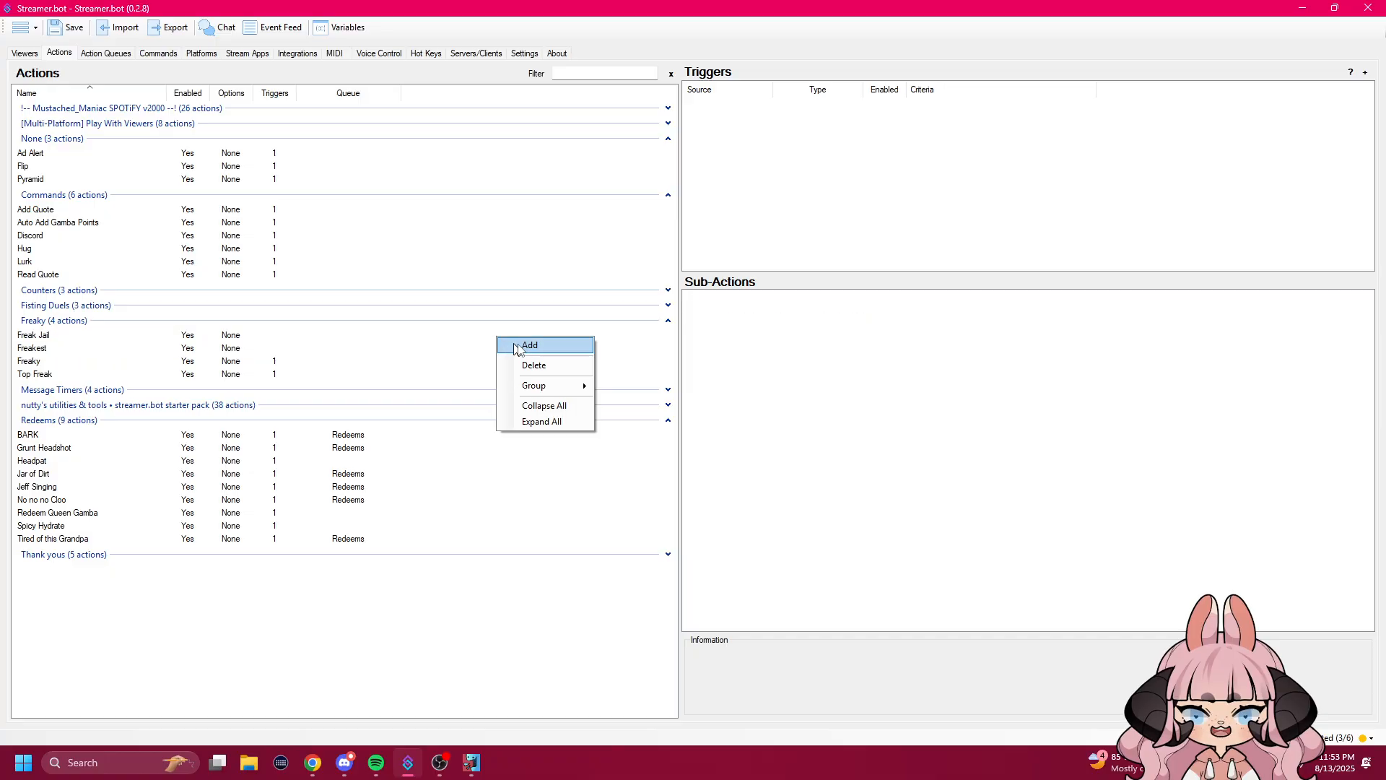
{"action": "left_click", "coordinate": [543, 345]}
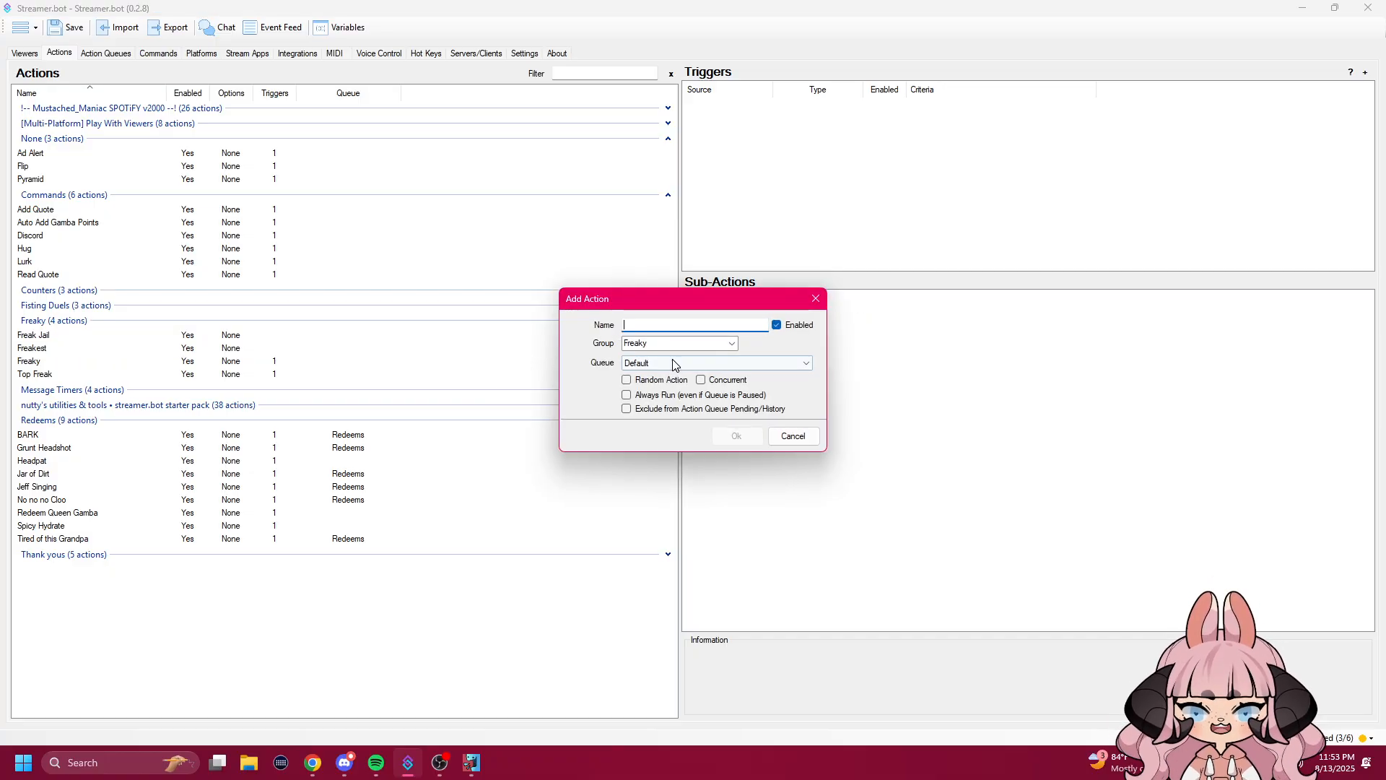
{"action": "type", "text": "Freaker"}
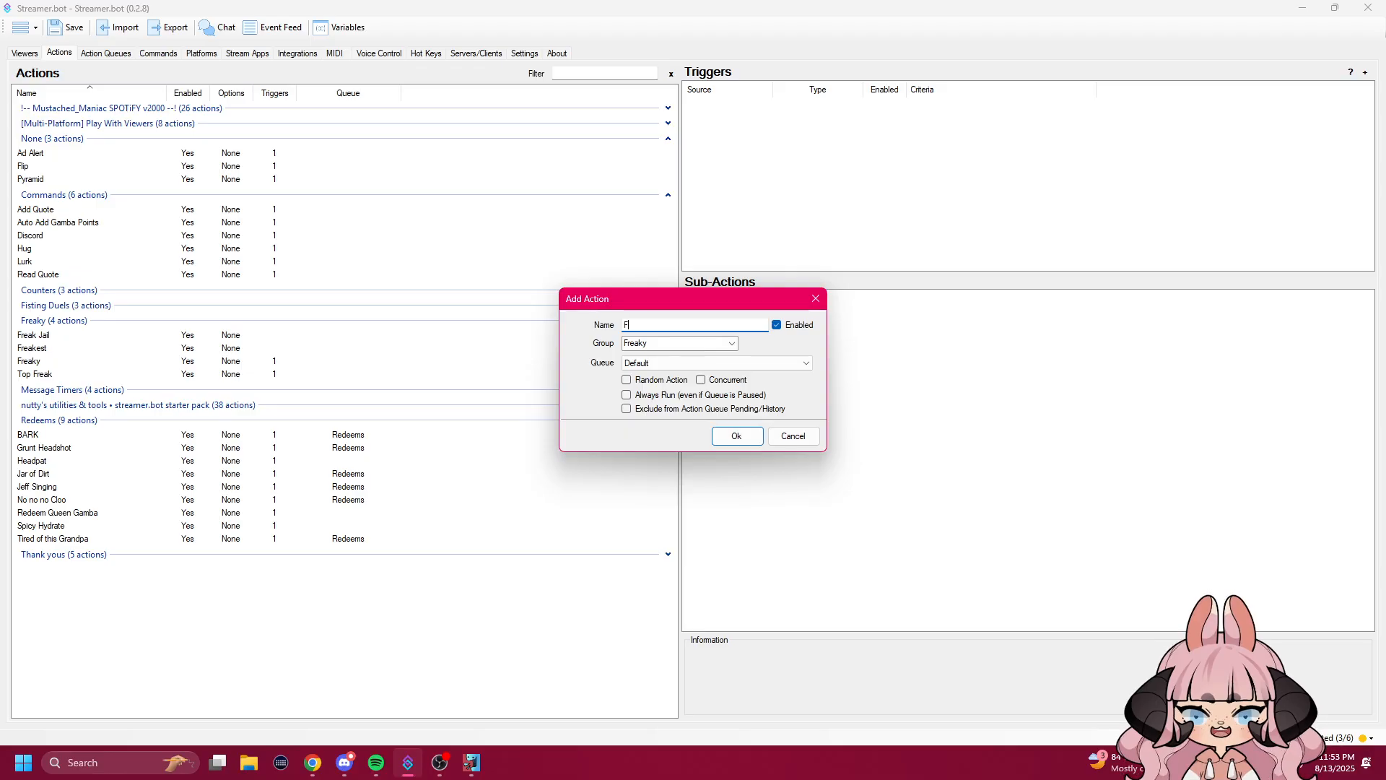
{"action": "key", "text": "BackSpace"}
{"action": "key", "text": "BackSpace"}
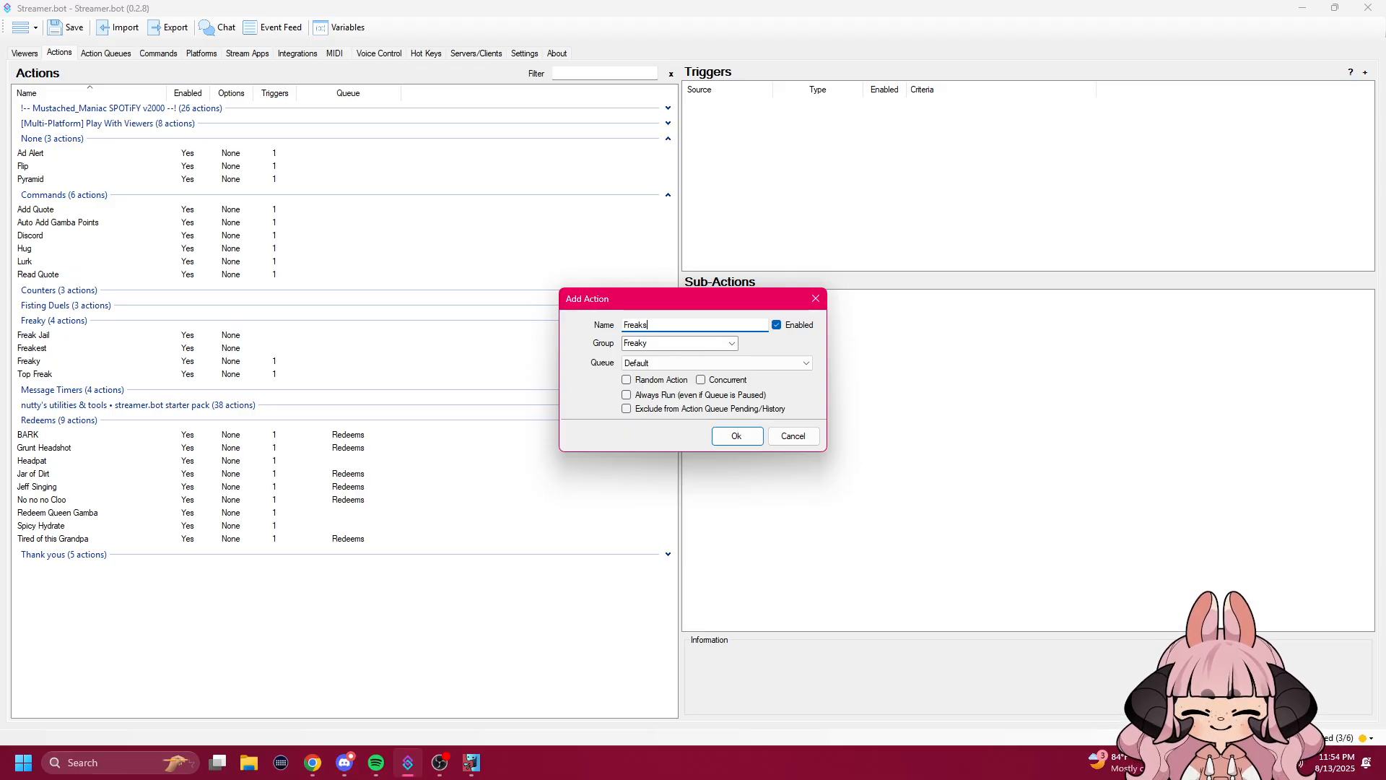
{"action": "type", "text": "st"}
{"action": "key", "text": "BackSpace"}
{"action": "key", "text": "BackSpace"}
{"action": "type", "text": "est"}
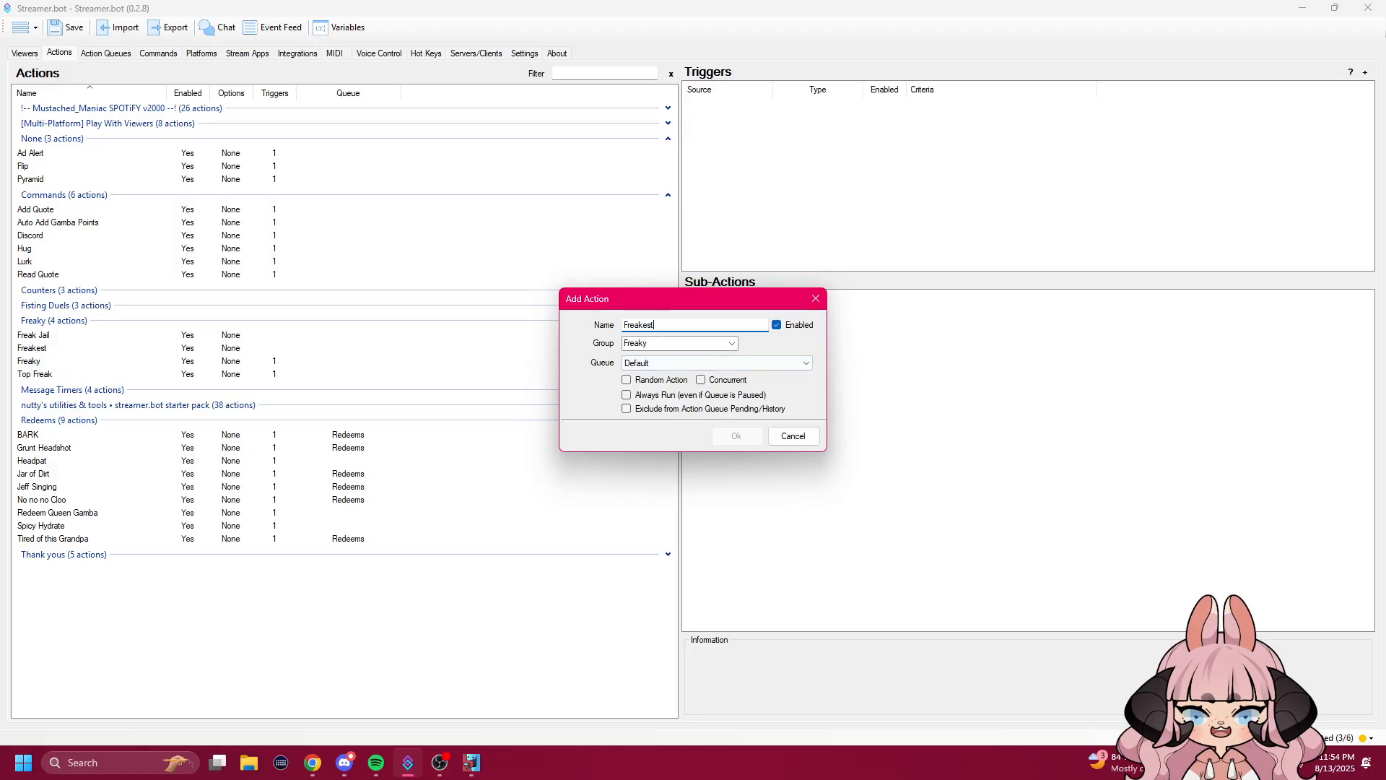
{"action": "left_click", "coordinate": [794, 435]}
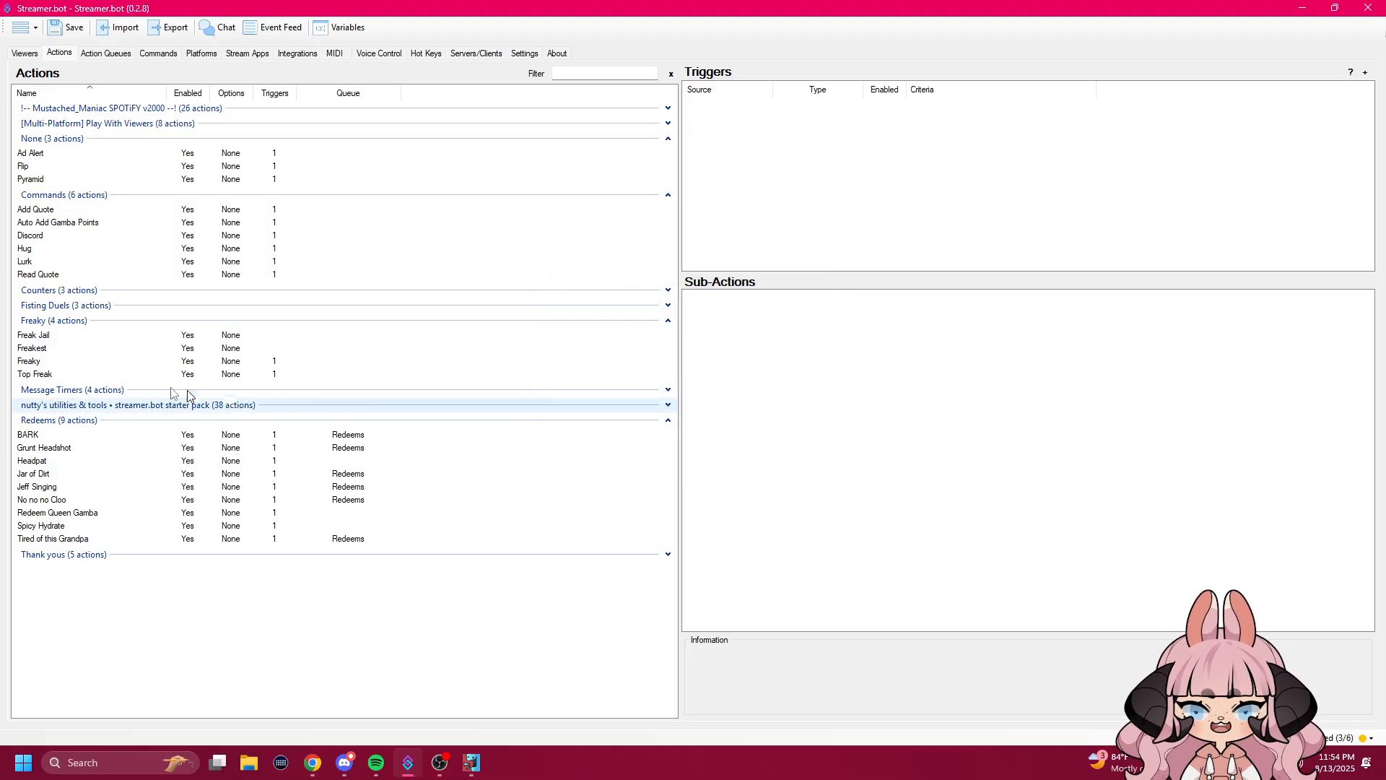
Step: Locate the Twitch Send Message to Channel sub-action for the Freakest action without adding it
{"action": "left_click", "coordinate": [62, 350]}
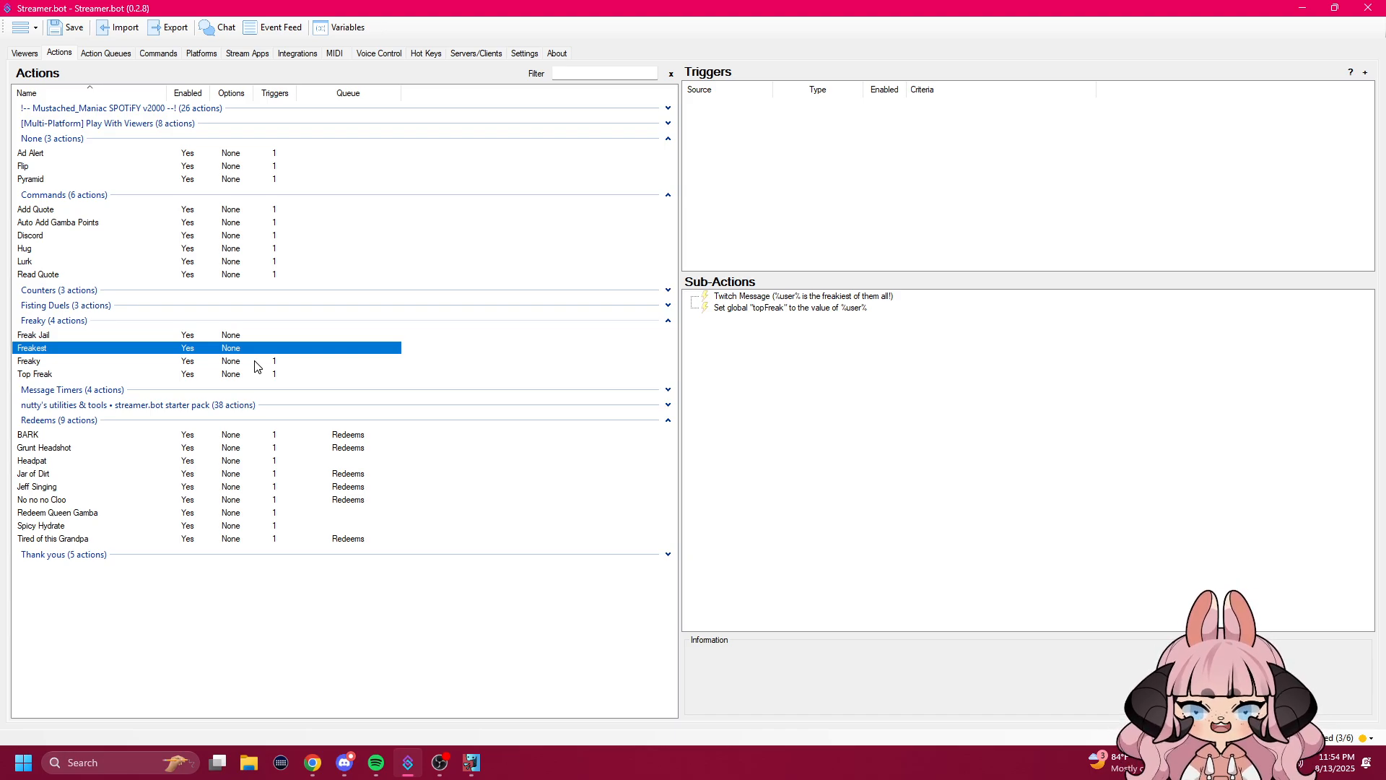
{"action": "right_click", "coordinate": [838, 382]}
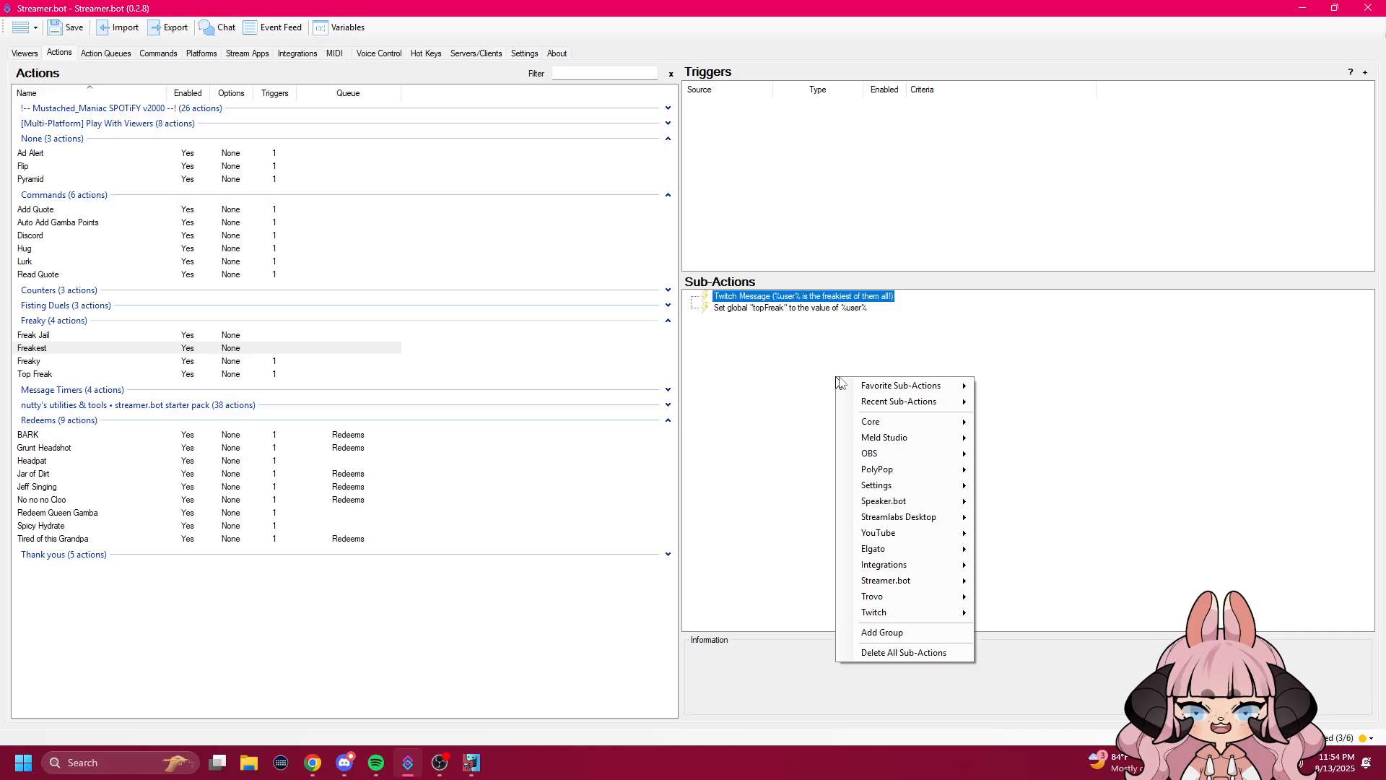
{"action": "mouse_move", "coordinate": [913, 614]}
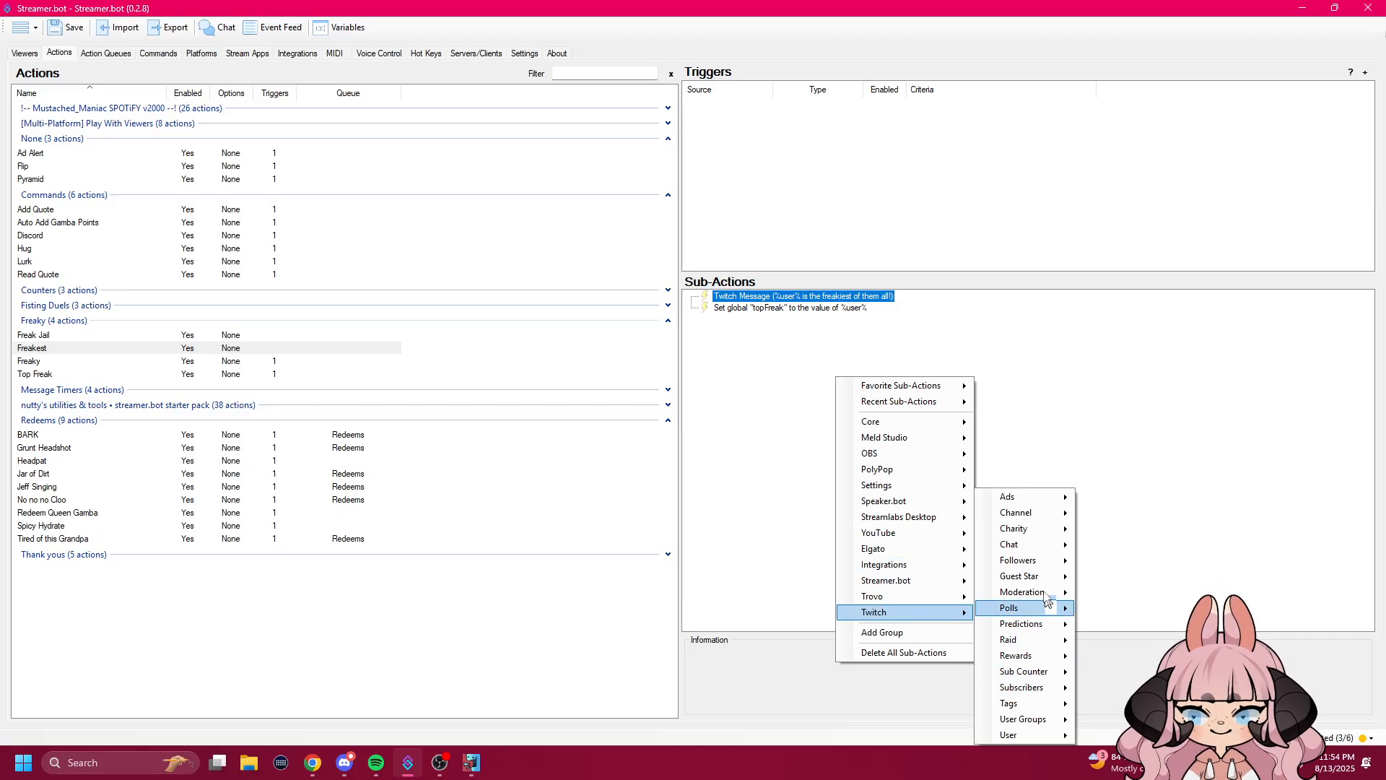
{"action": "mouse_move", "coordinate": [1025, 545]}
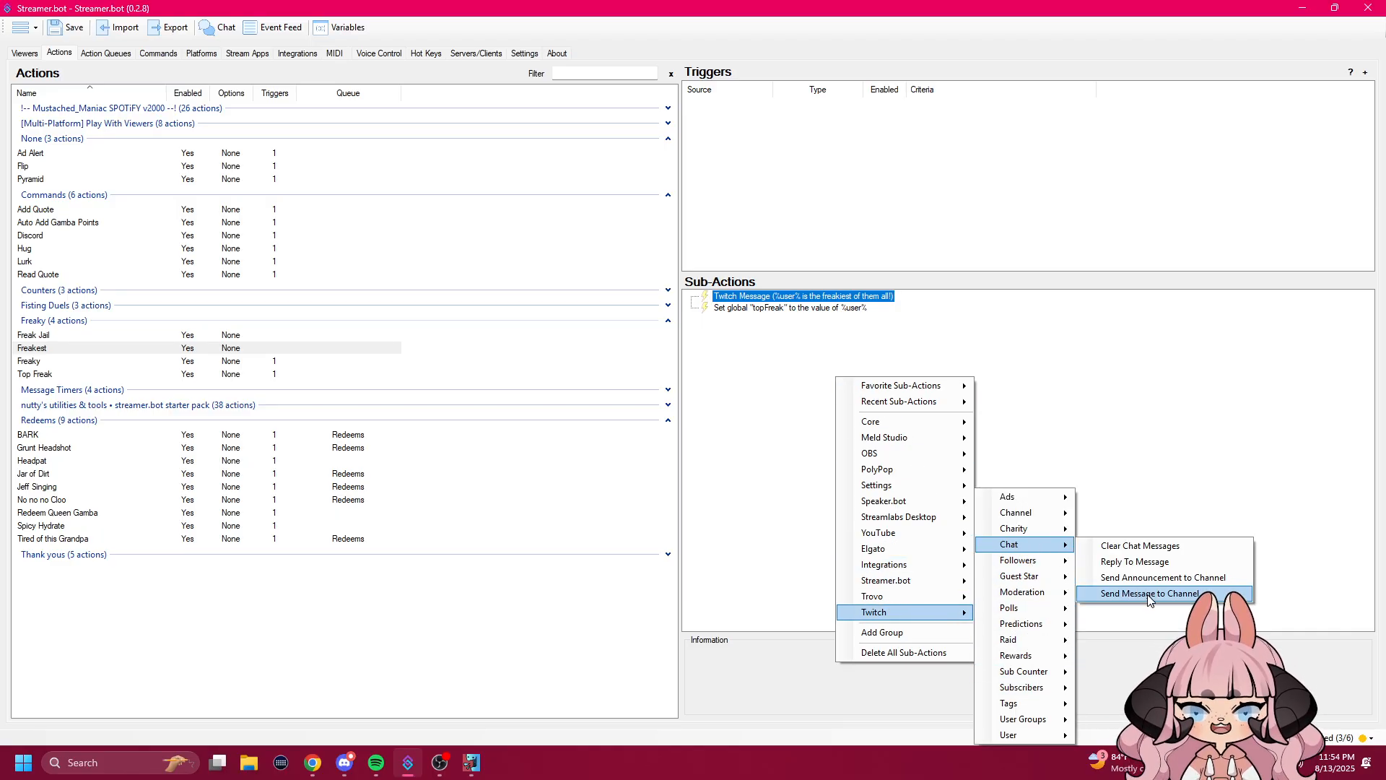
{"action": "left_click", "coordinate": [876, 334]}
Step: Examine the wording of the Freakest action's existing Twitch message, and close it without saving
{"action": "double_click", "coordinate": [774, 298]}
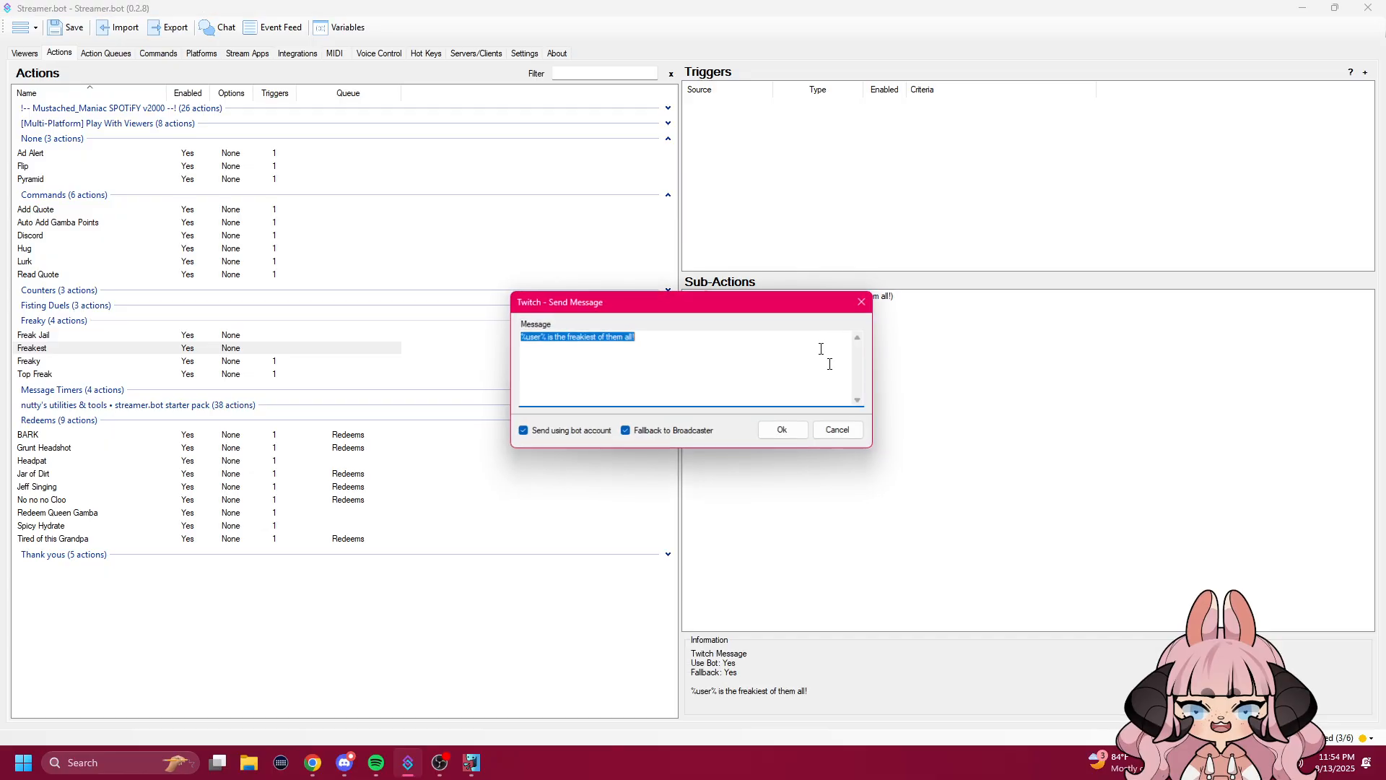
{"action": "key", "text": "Right"}
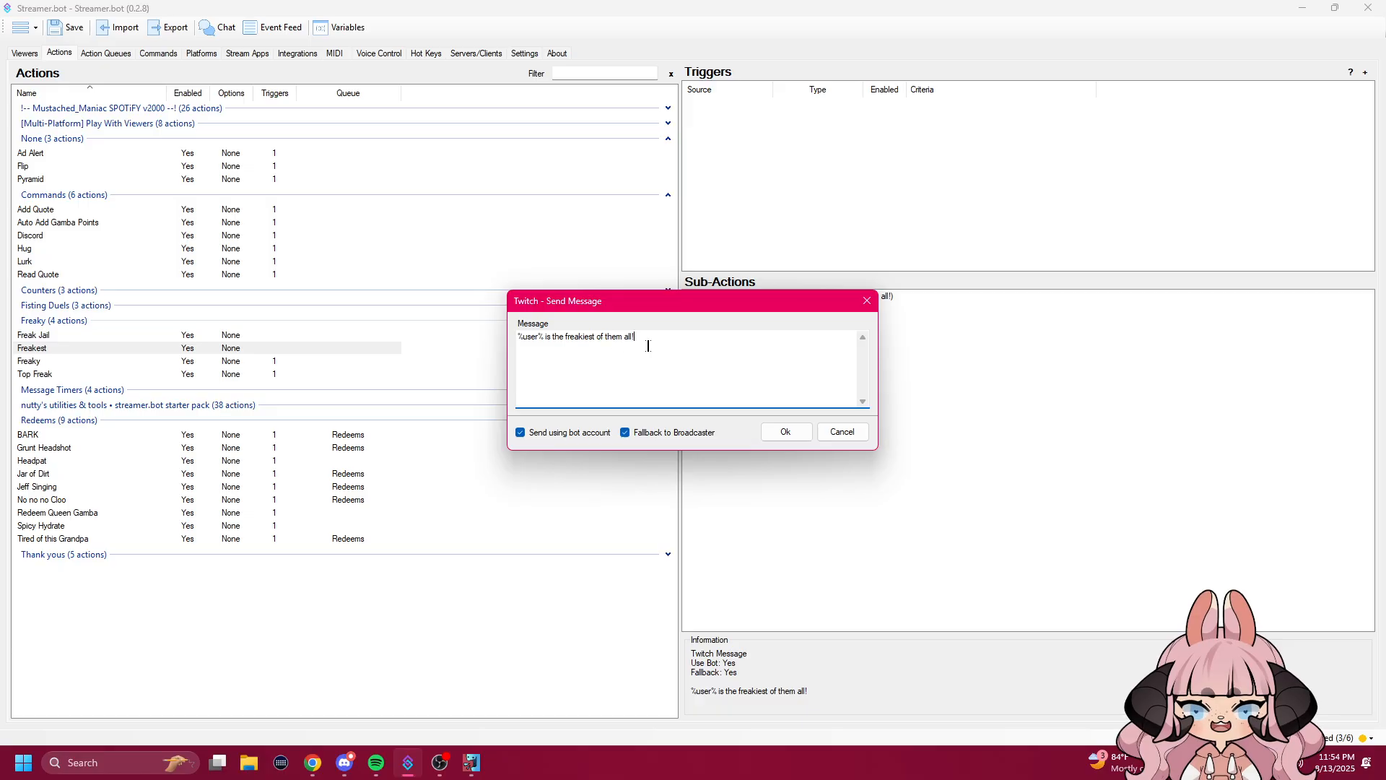
{"action": "left_click_drag", "start_coordinate": [637, 336], "coordinate": [498, 337]}
{"action": "left_click", "coordinate": [723, 342]}
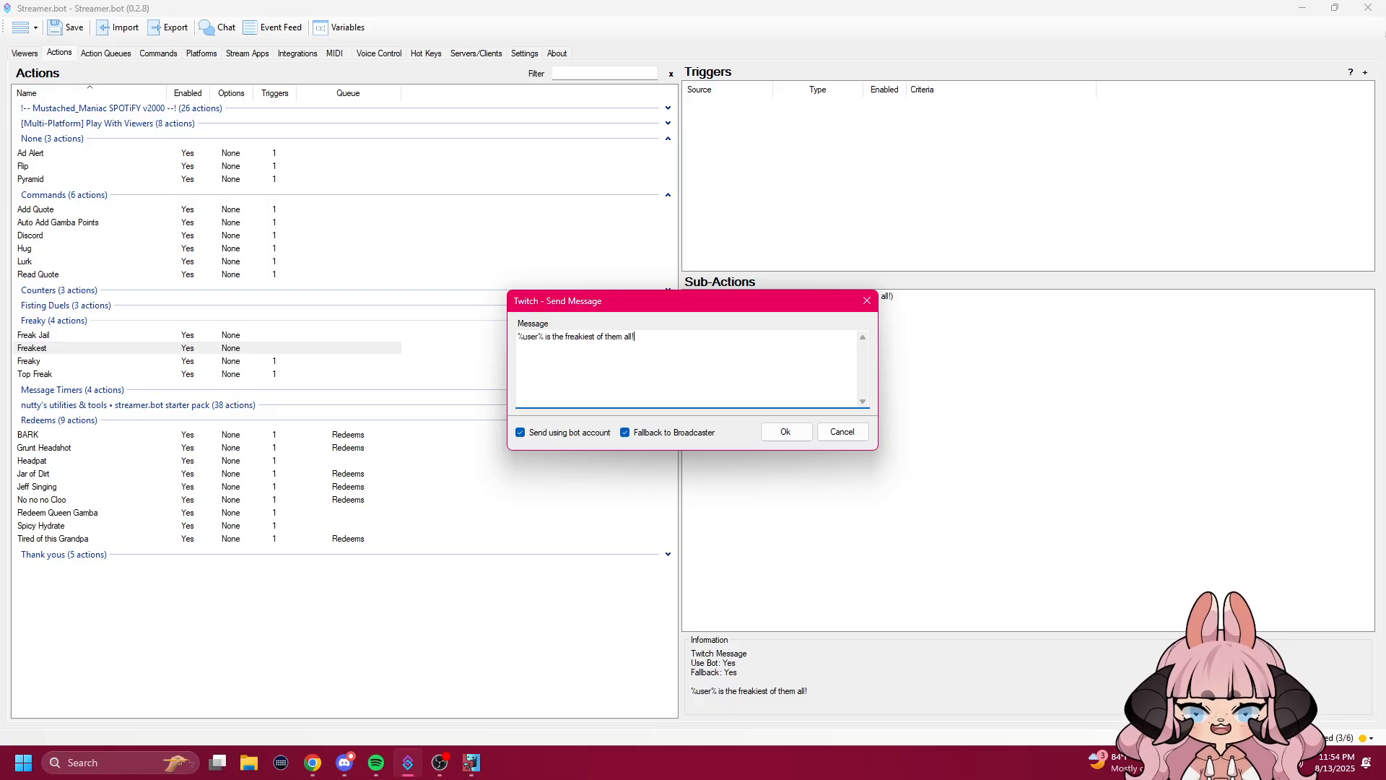
{"action": "left_click_drag", "start_coordinate": [635, 336], "coordinate": [496, 344]}
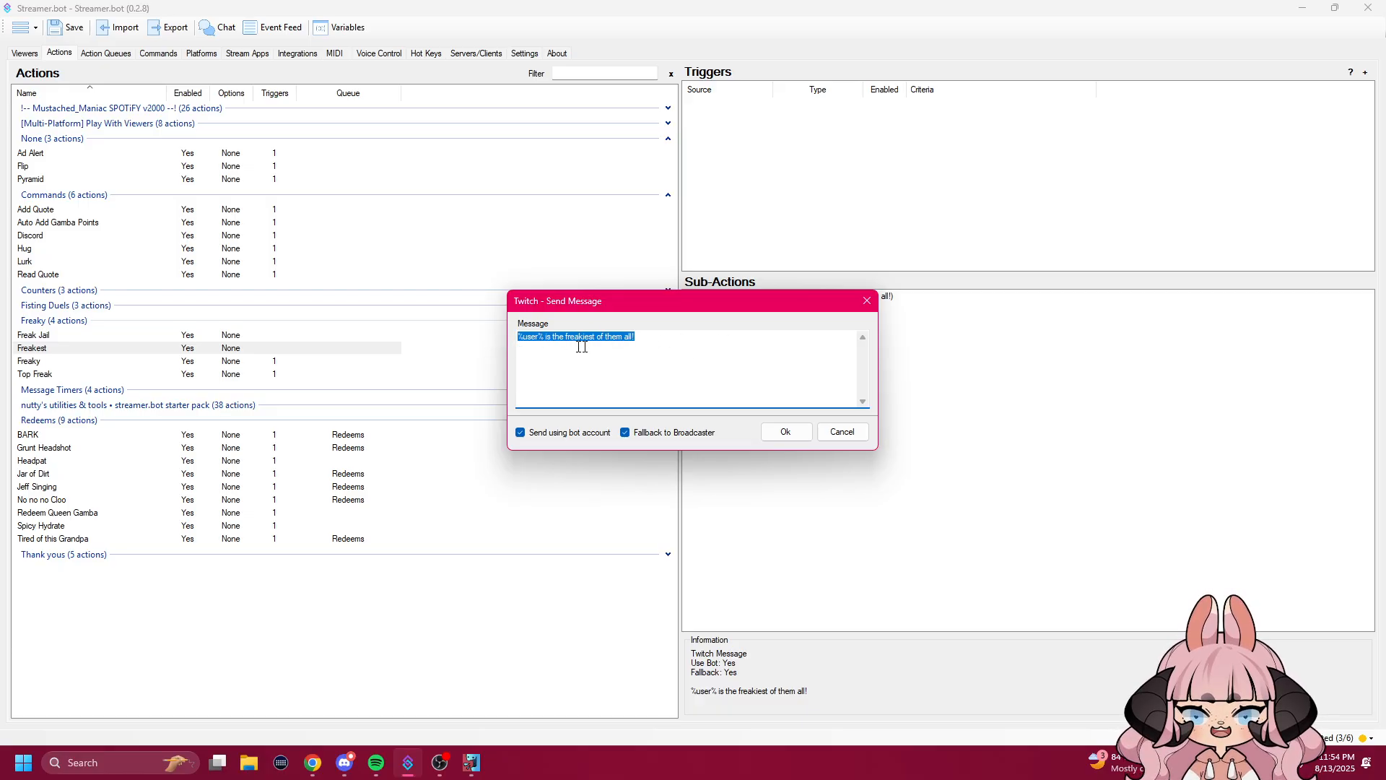
{"action": "left_click", "coordinate": [635, 336]}
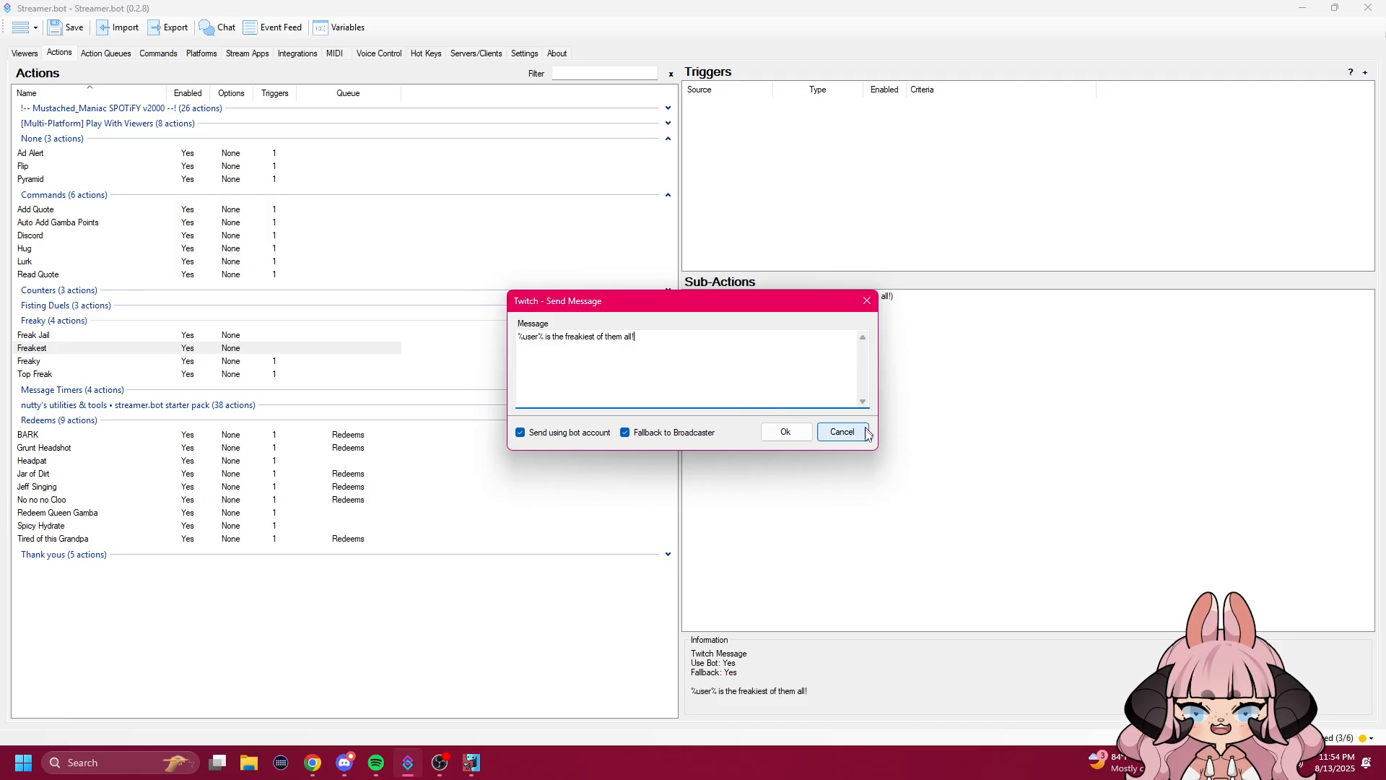
{"action": "left_click", "coordinate": [840, 431]}
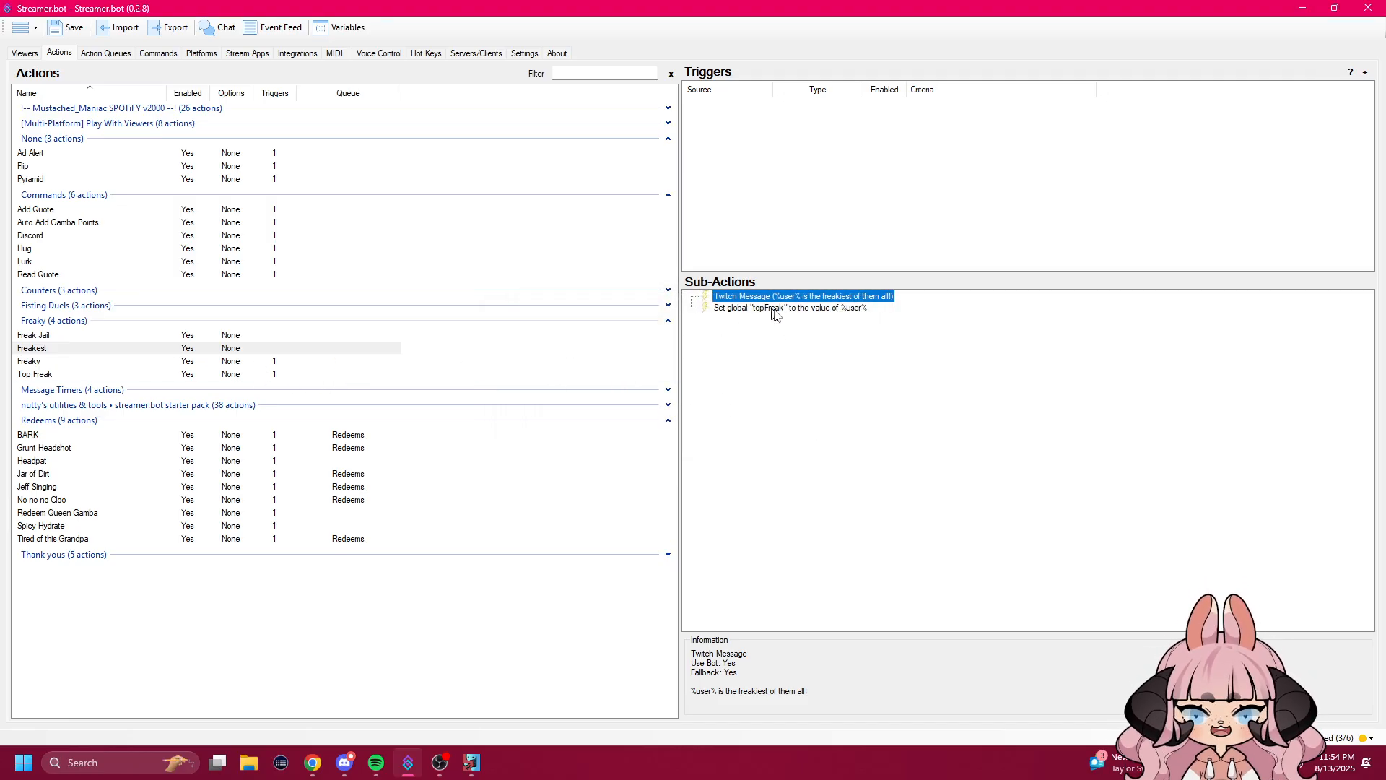
Step: Start an If/Else logic sub-action for the Freaky action, and cancel it with the condition empty
{"action": "left_click", "coordinate": [50, 363]}
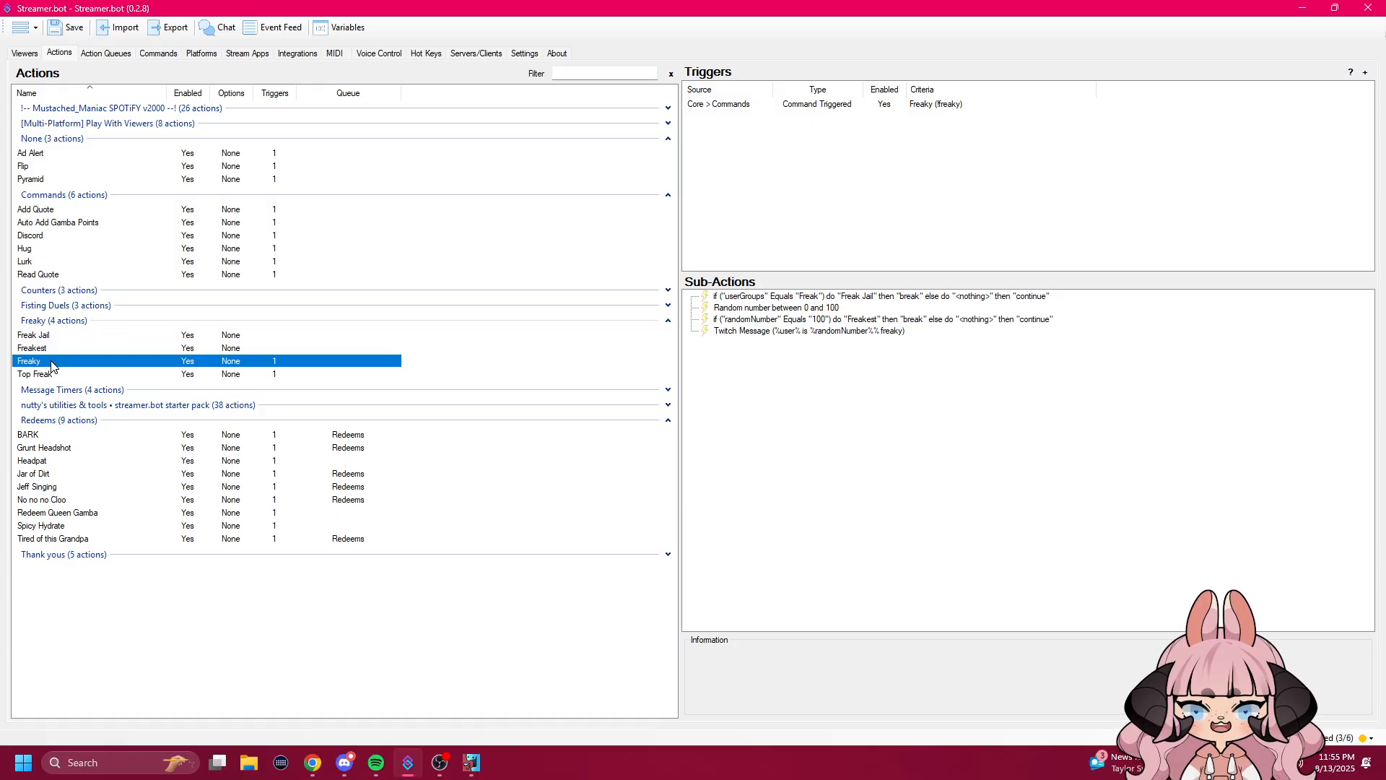
{"action": "right_click", "coordinate": [790, 375]}
{"action": "mouse_move", "coordinate": [856, 414]}
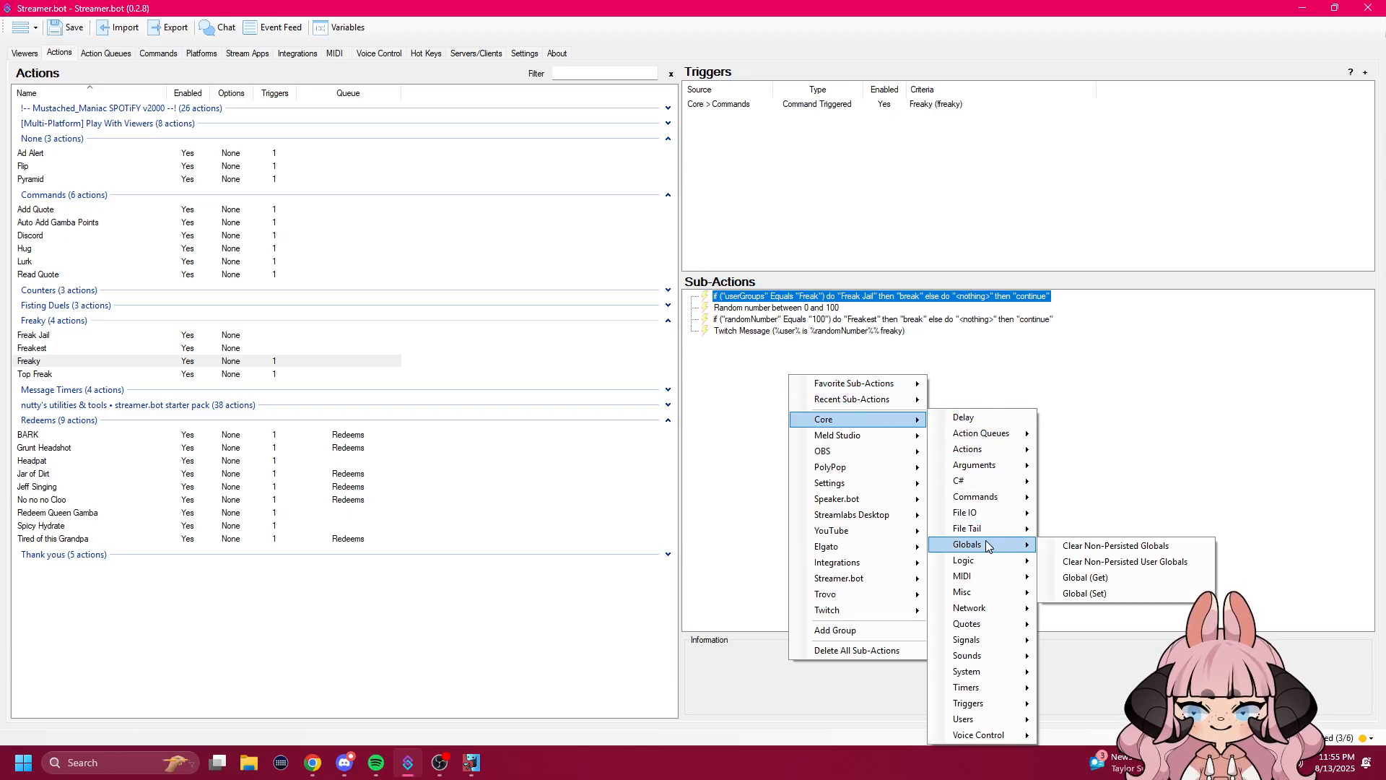
{"action": "mouse_move", "coordinate": [983, 568]}
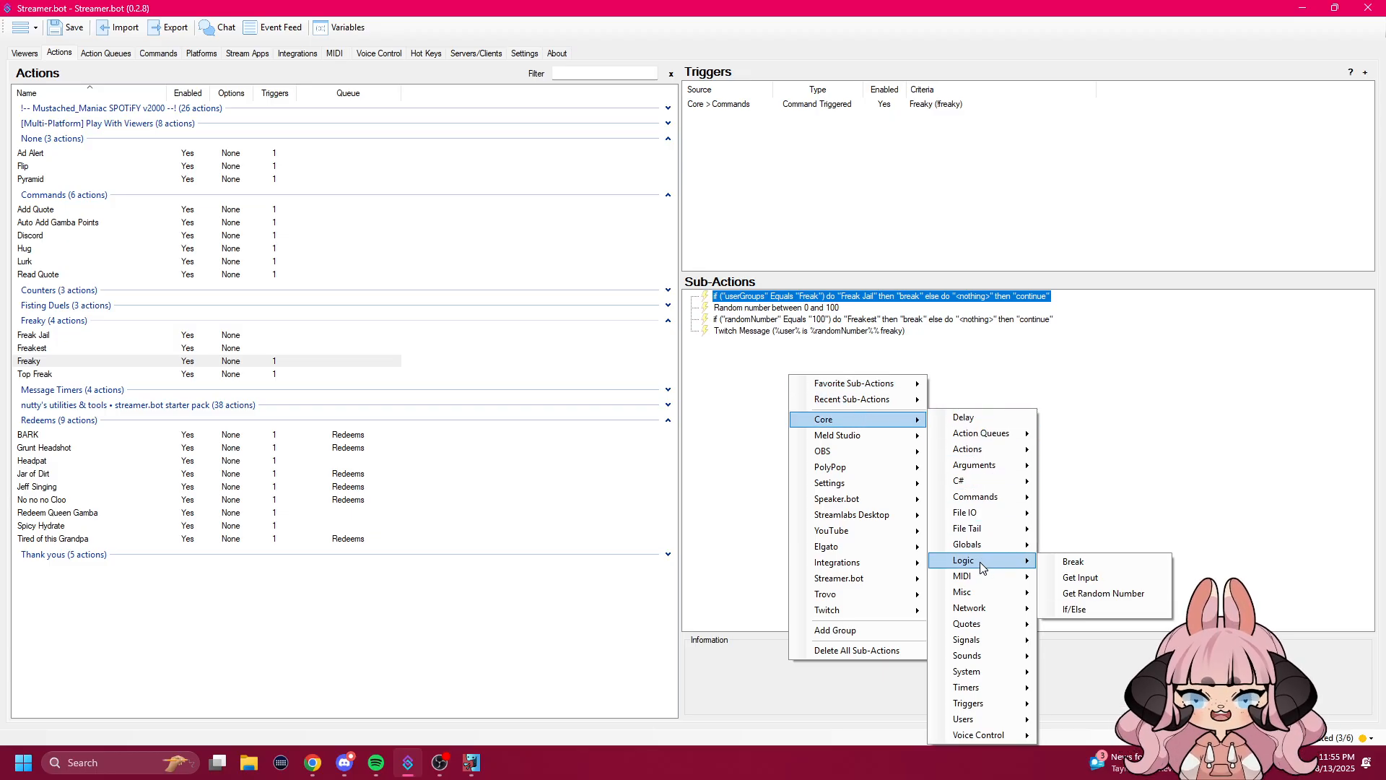
{"action": "left_click", "coordinate": [1091, 611]}
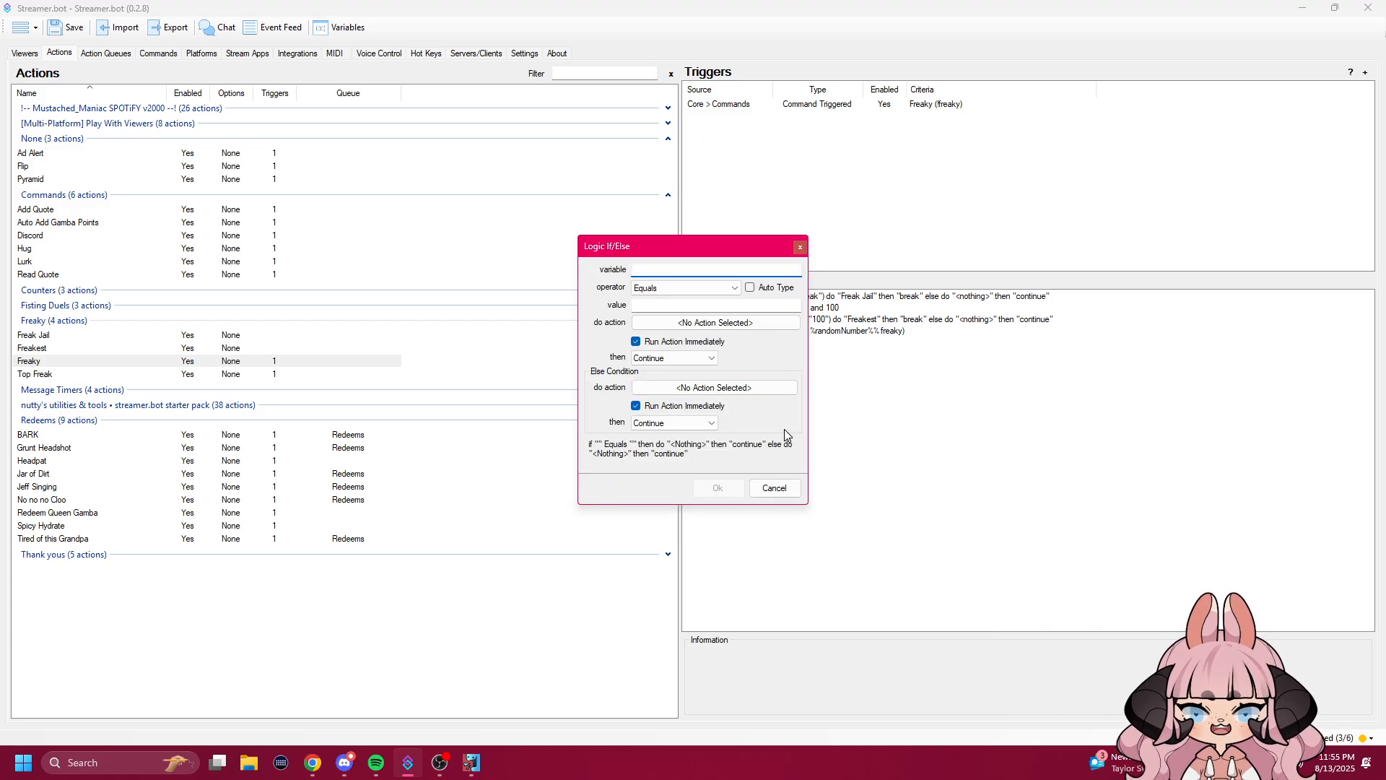
{"action": "left_click", "coordinate": [786, 493]}
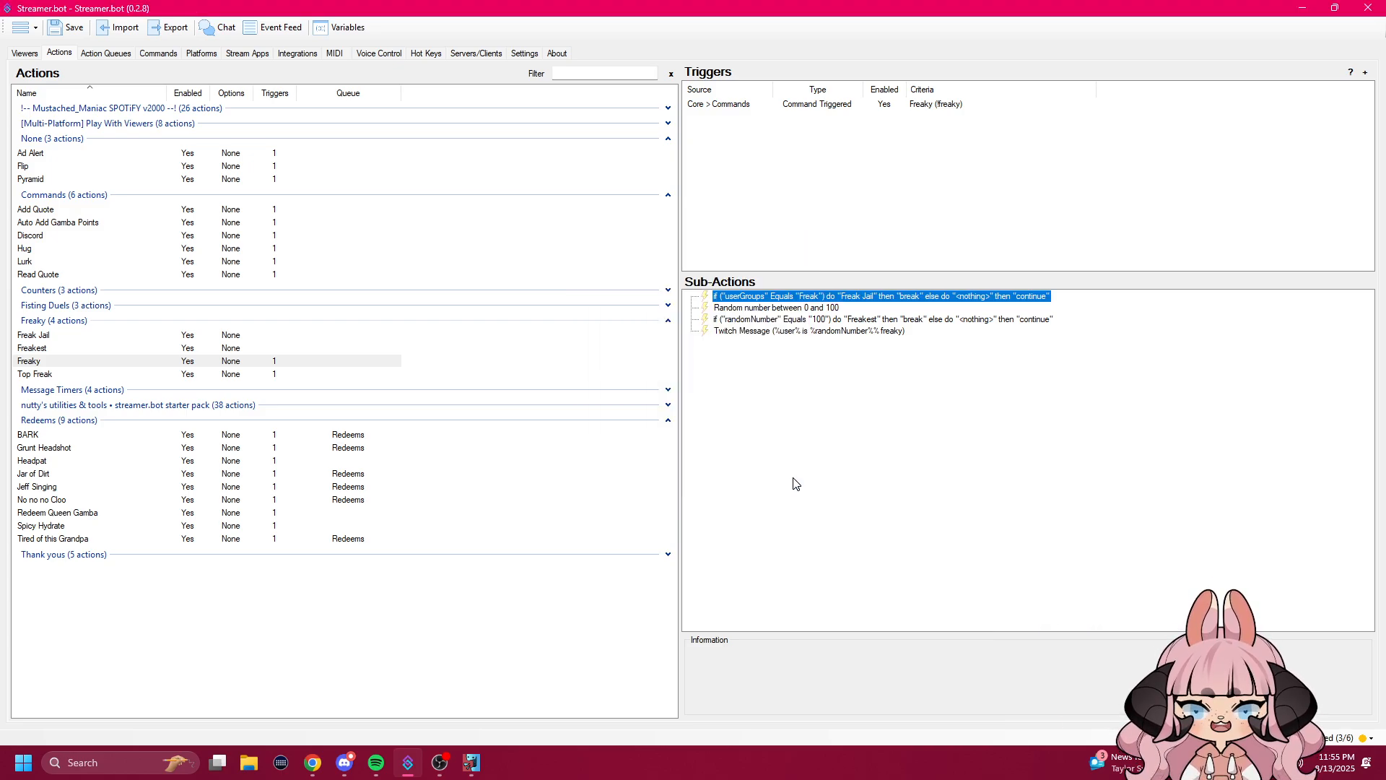
Step: Open the Freaky action's randomNumber If/Else sub-action and examine its variable, Equals operator and comparison value
{"action": "left_click", "coordinate": [803, 323]}
{"action": "double_click", "coordinate": [803, 323]}
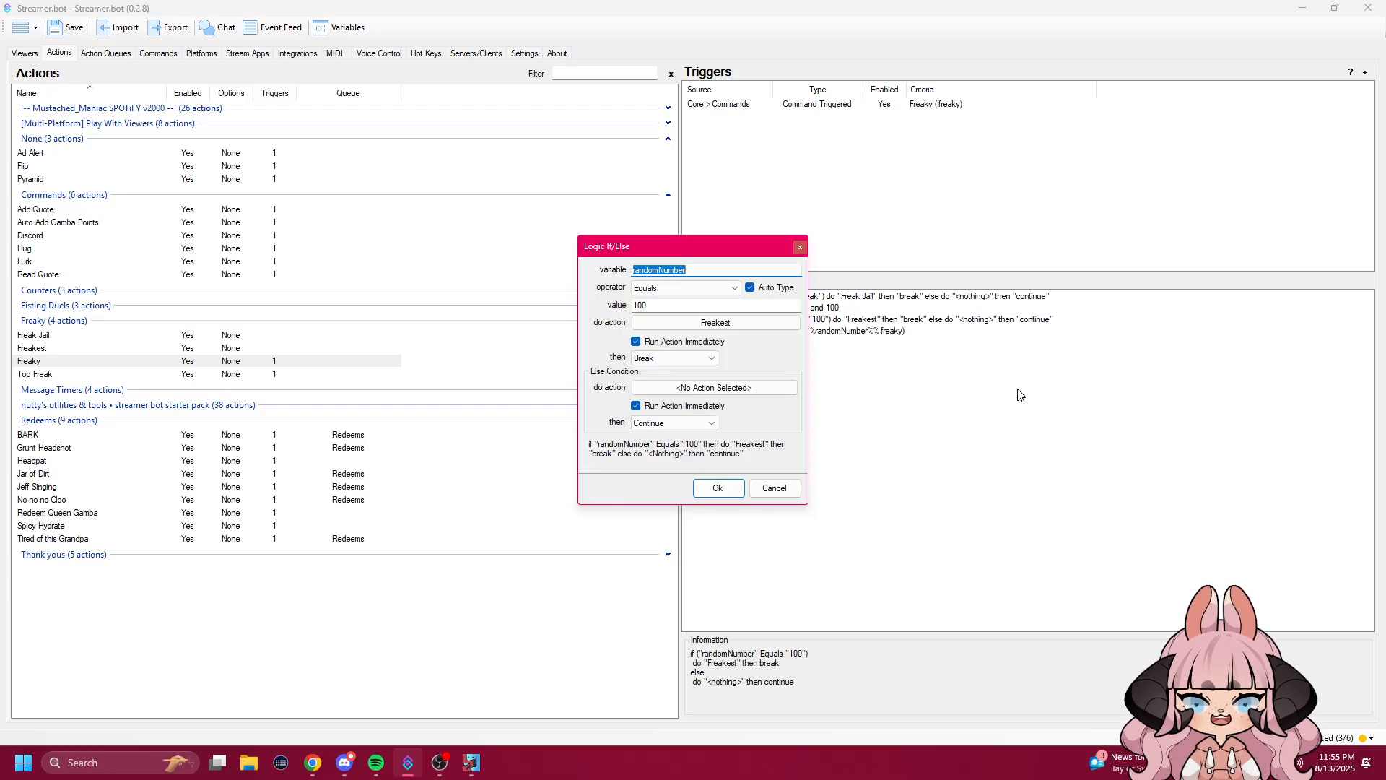
{"action": "left_click_drag", "start_coordinate": [636, 253], "coordinate": [496, 274]}
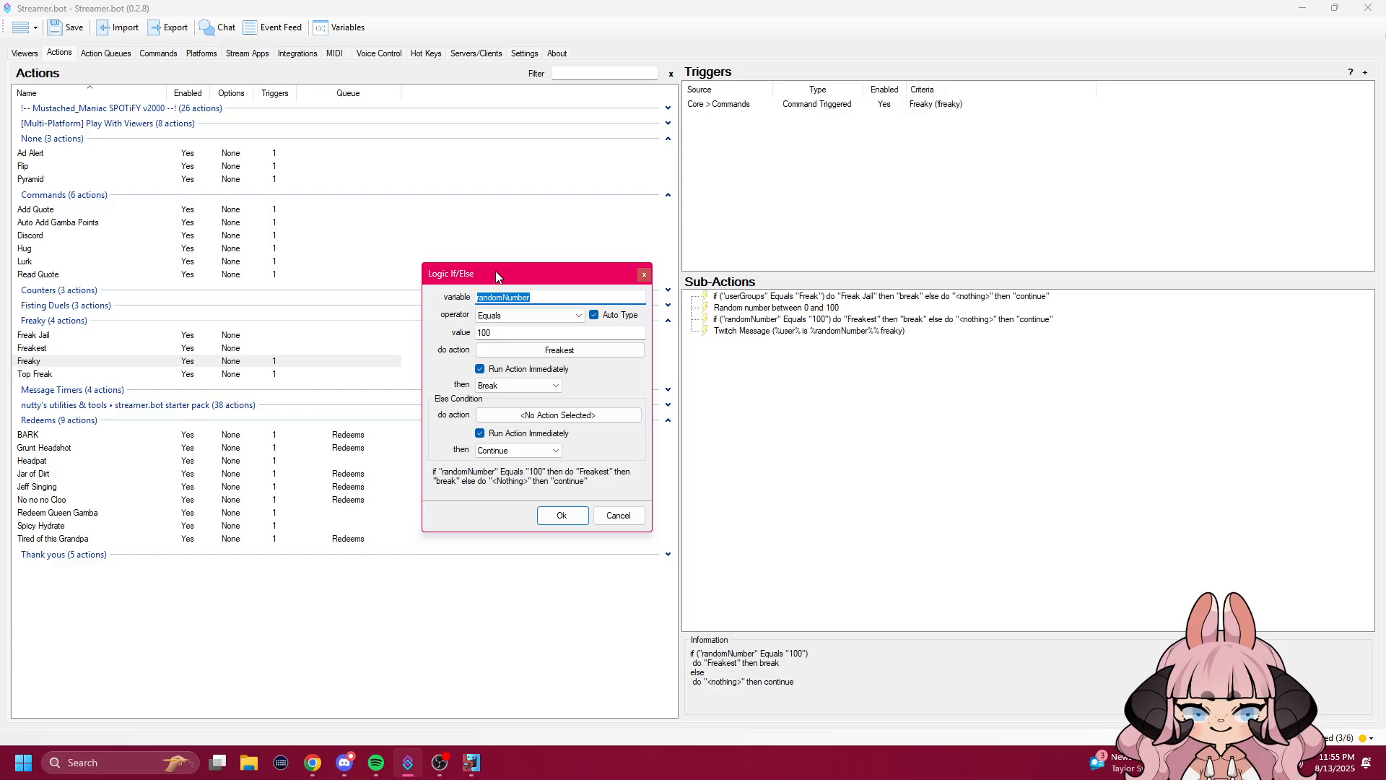
{"action": "left_click", "coordinate": [539, 300]}
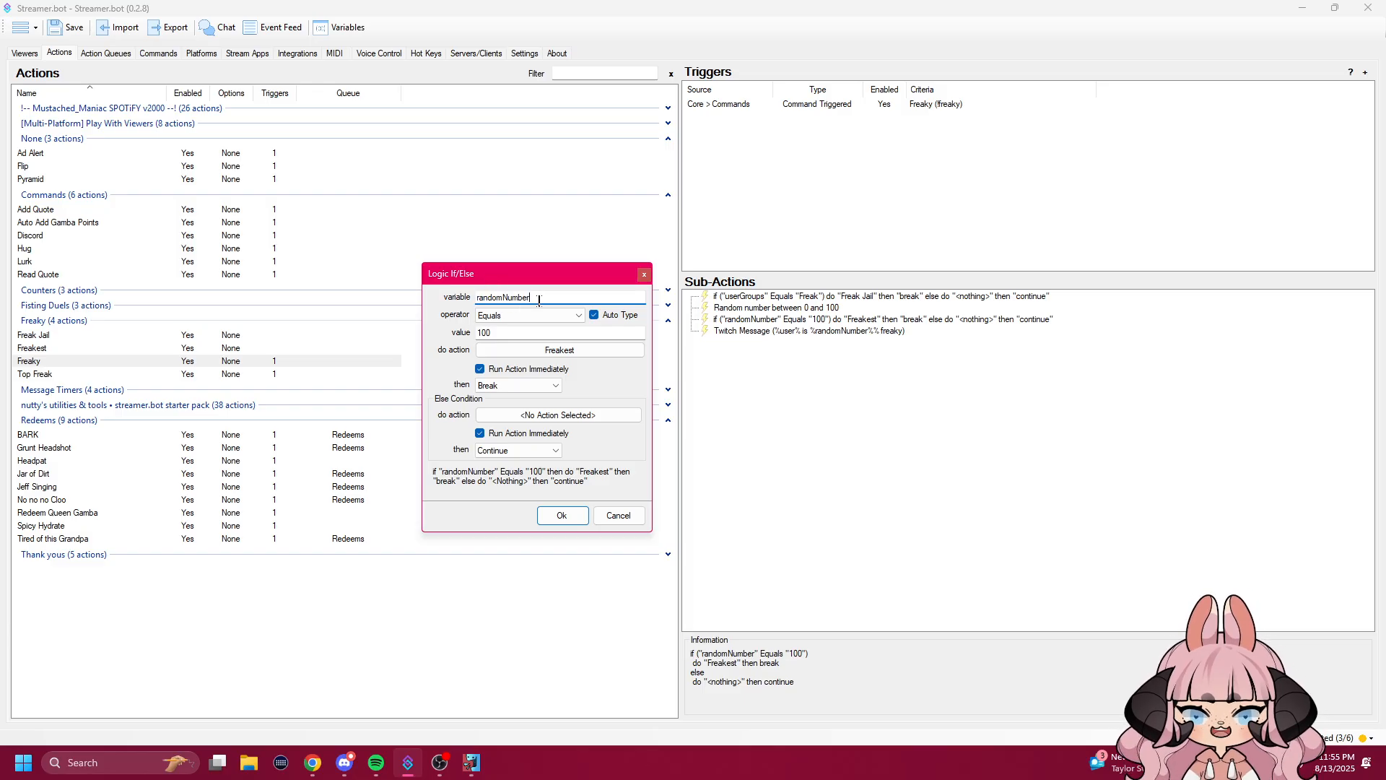
{"action": "left_click_drag", "start_coordinate": [541, 298], "coordinate": [478, 299]}
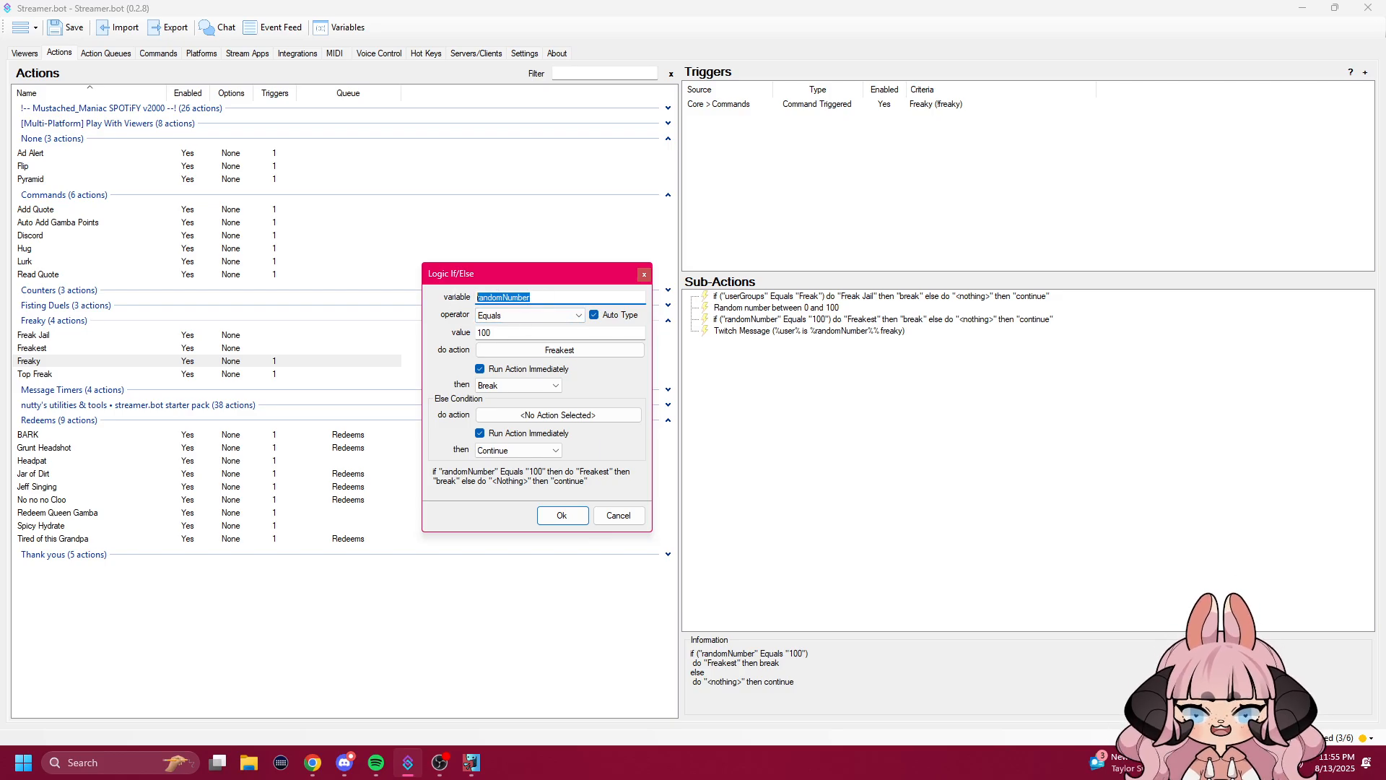
{"action": "left_click", "coordinate": [579, 315]}
{"action": "left_click", "coordinate": [501, 327]}
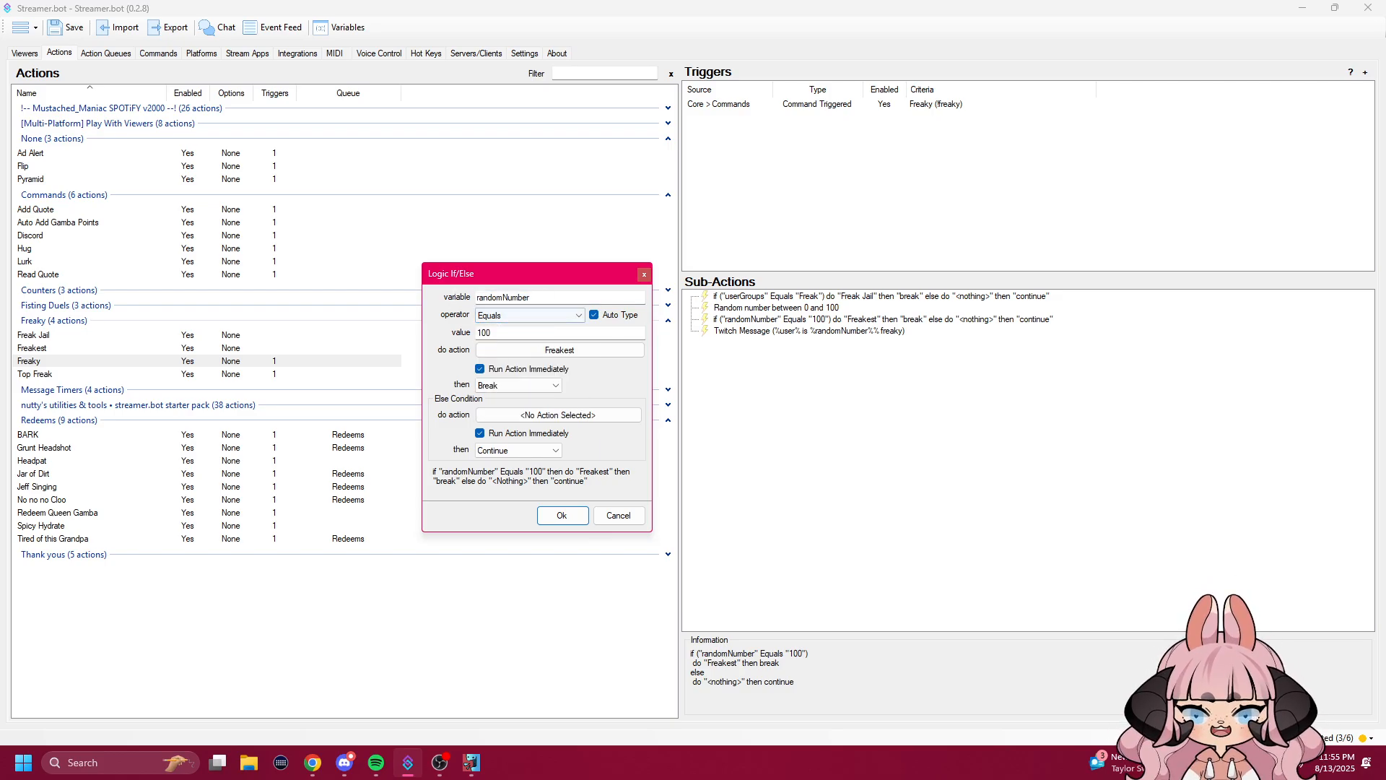
{"action": "left_click_drag", "start_coordinate": [507, 332], "coordinate": [452, 331]}
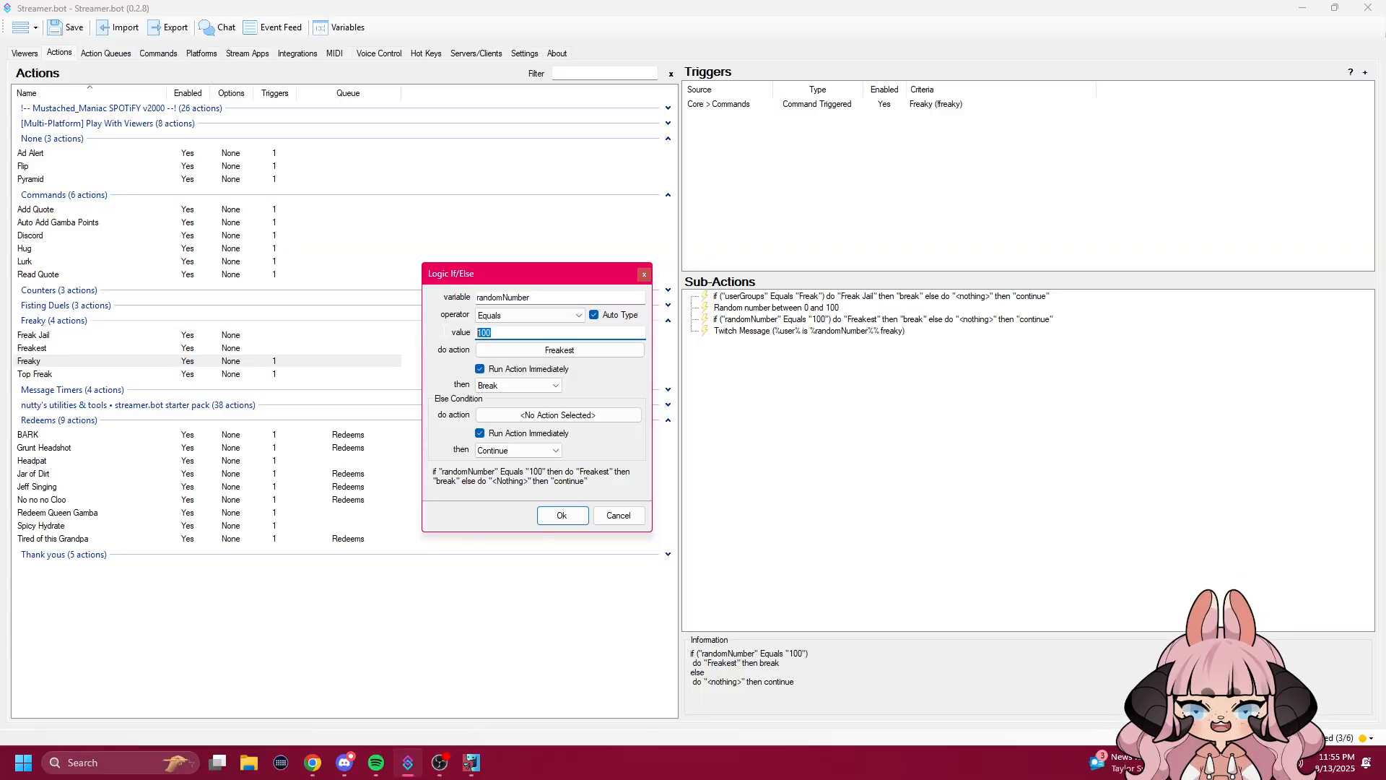
{"action": "left_click", "coordinate": [523, 330]}
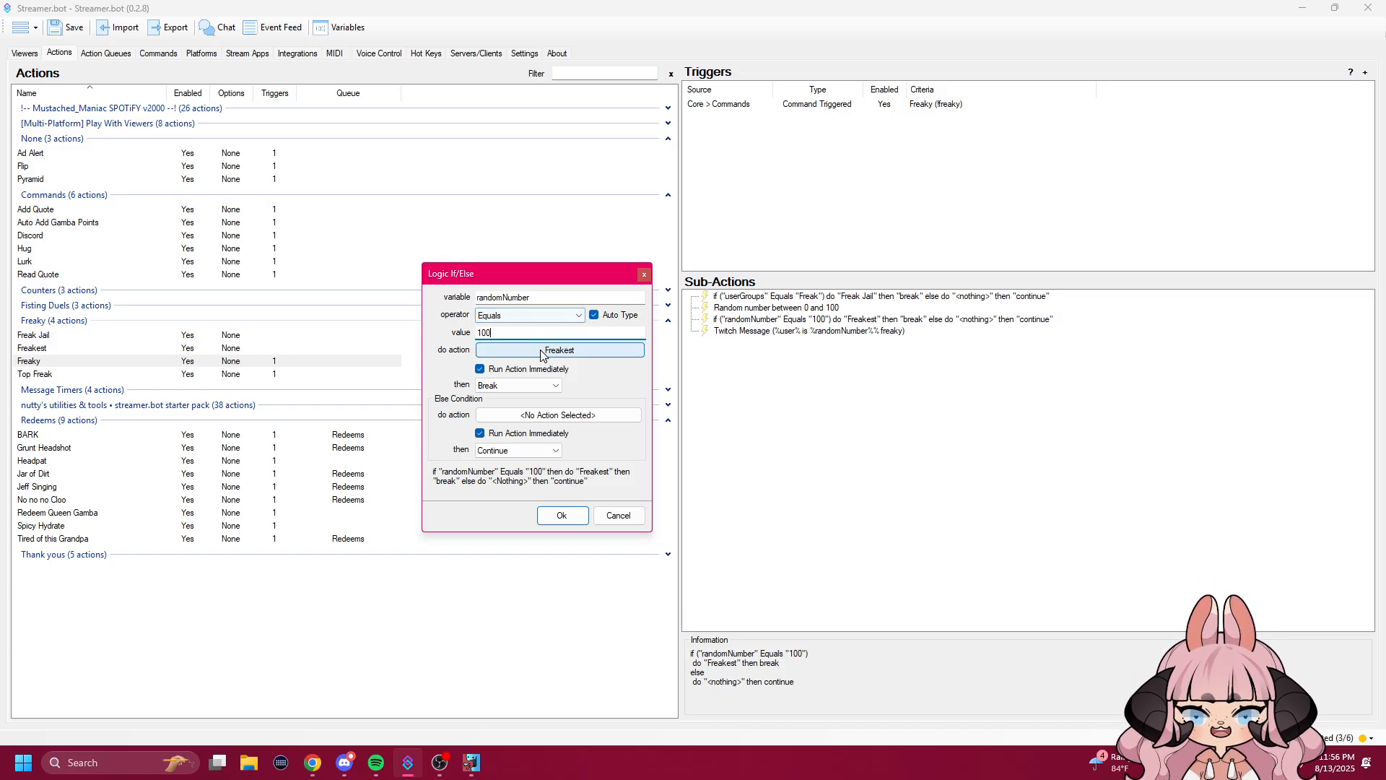
Step: Choose Freakest as the action to run when the condition is met, followed by Break, and save the If/Else sub-action
{"action": "left_click", "coordinate": [539, 359]}
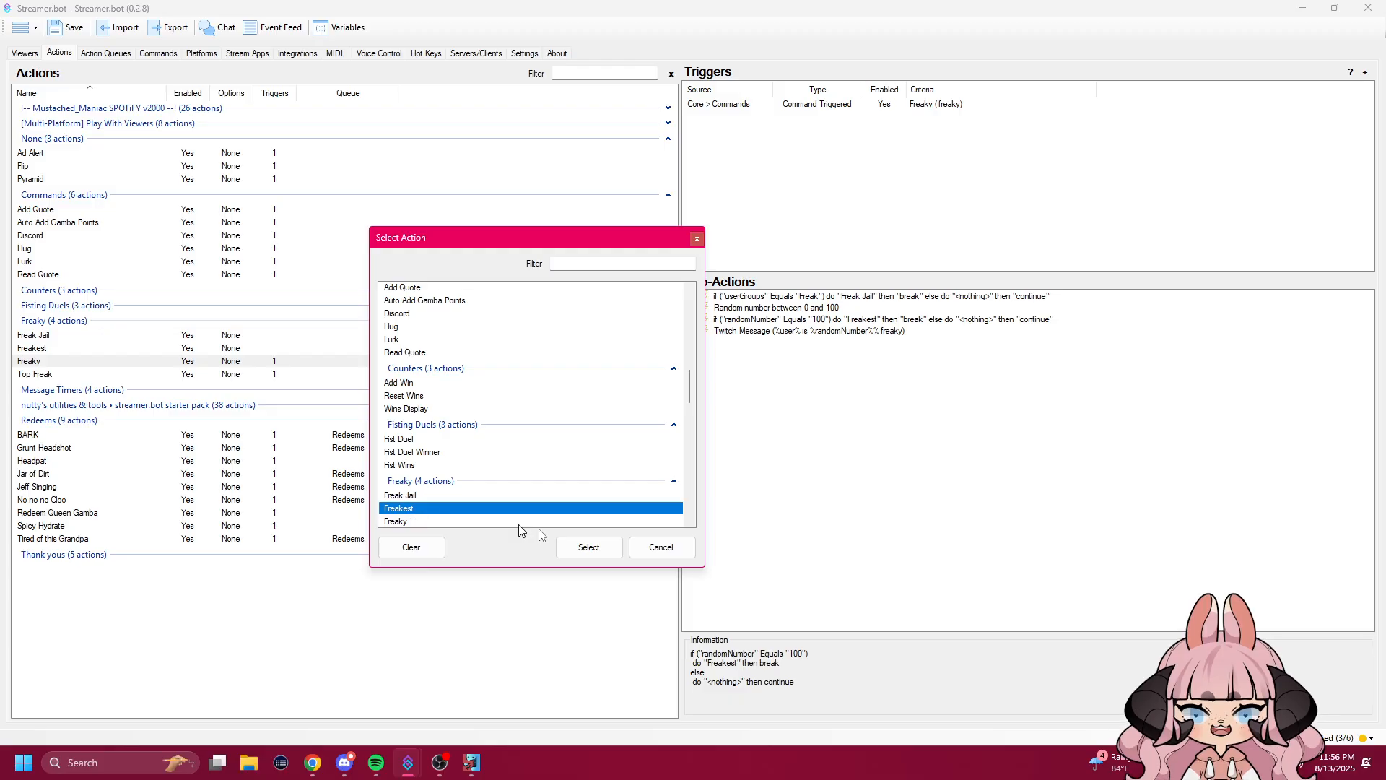
{"action": "left_click", "coordinate": [588, 547]}
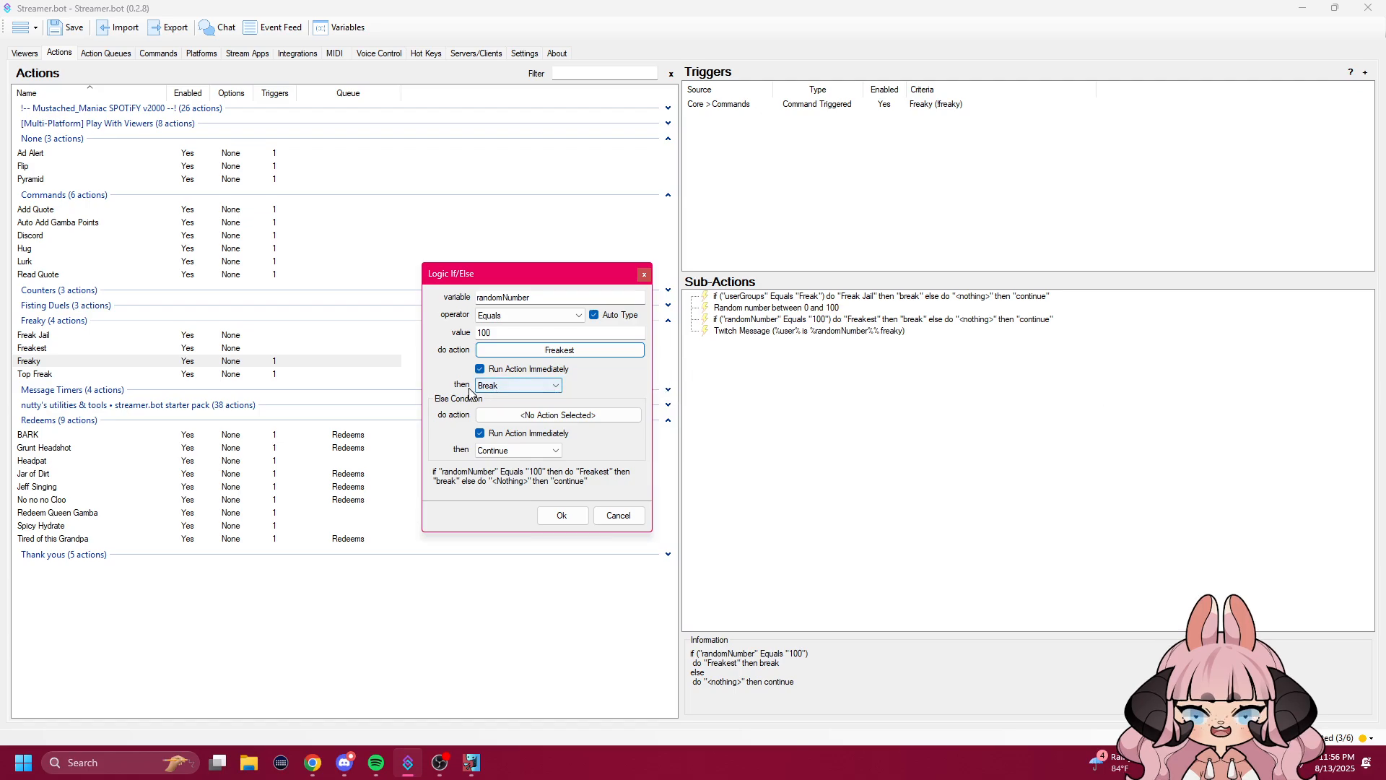
{"action": "left_click", "coordinate": [517, 386]}
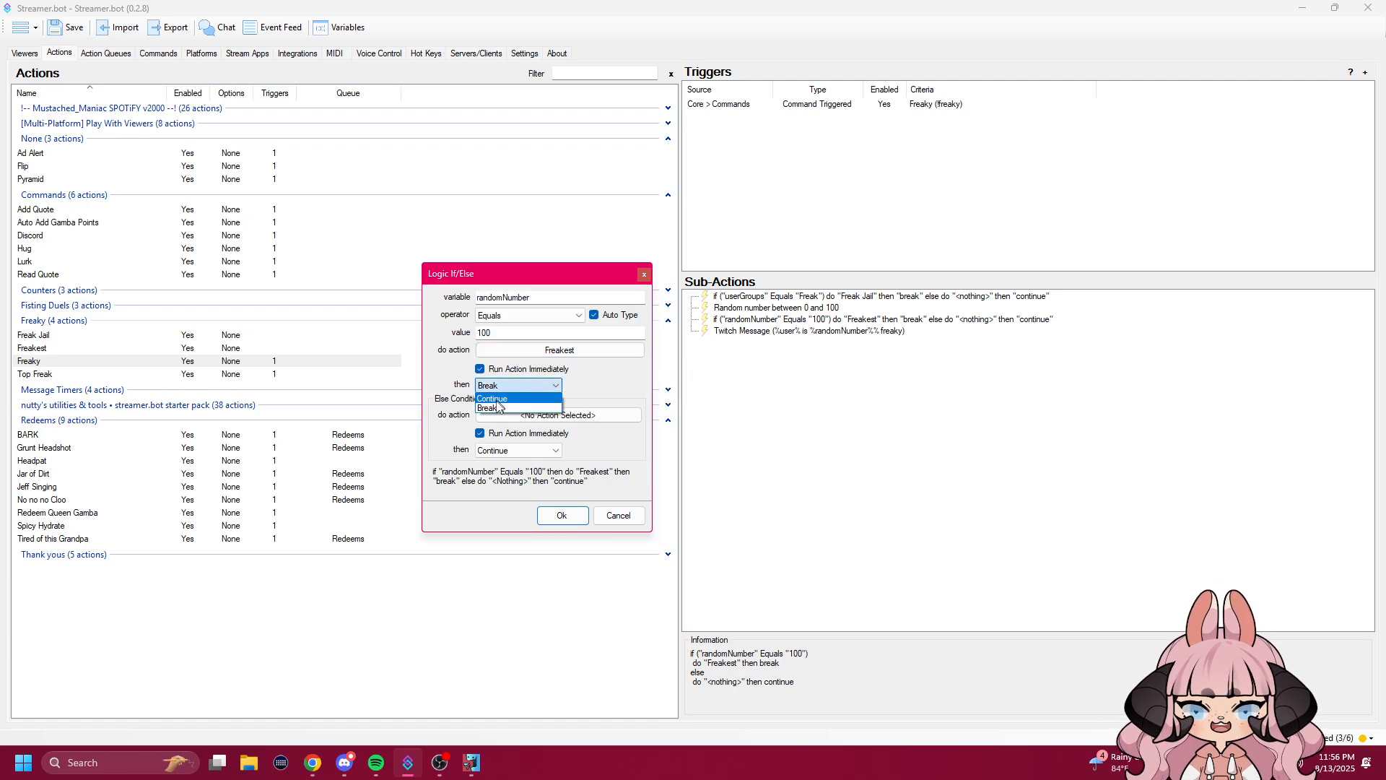
{"action": "left_click", "coordinate": [496, 409]}
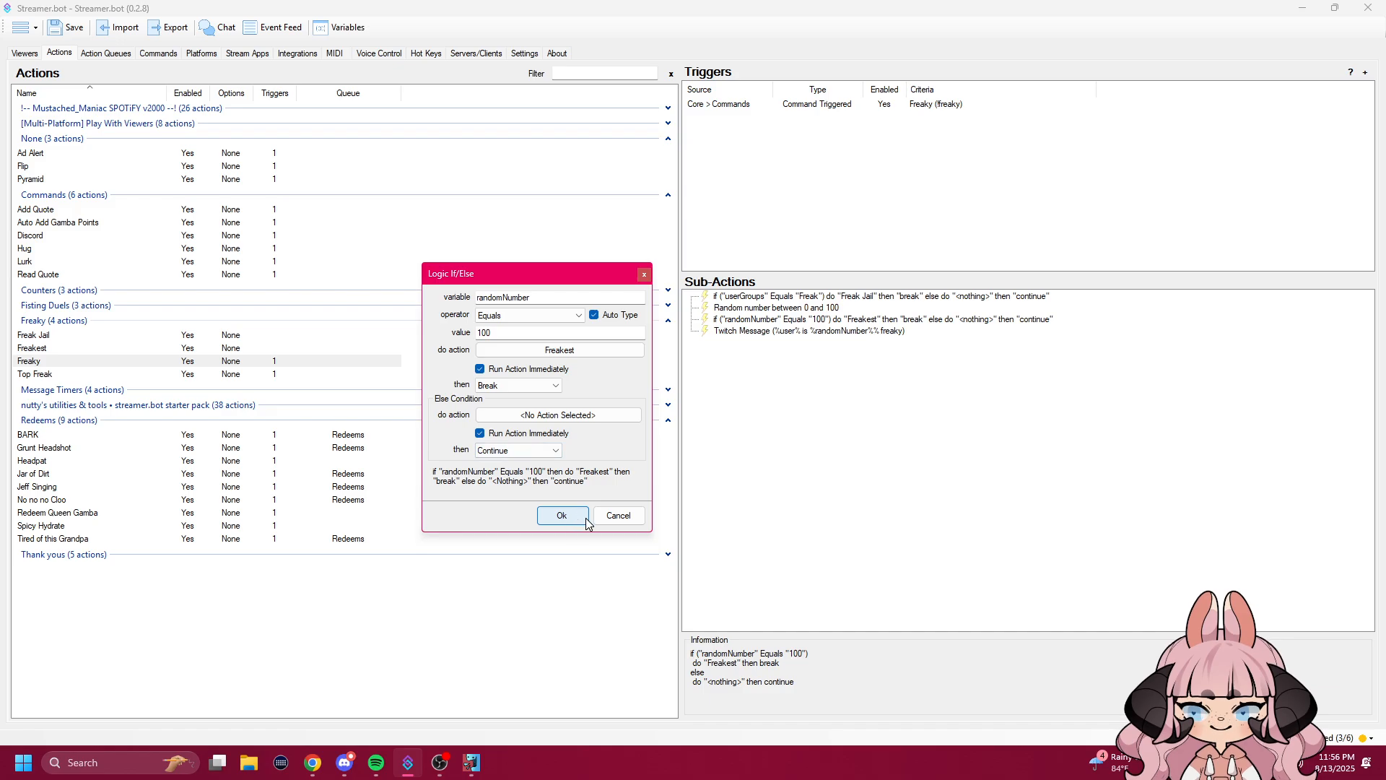
{"action": "left_click", "coordinate": [562, 517]}
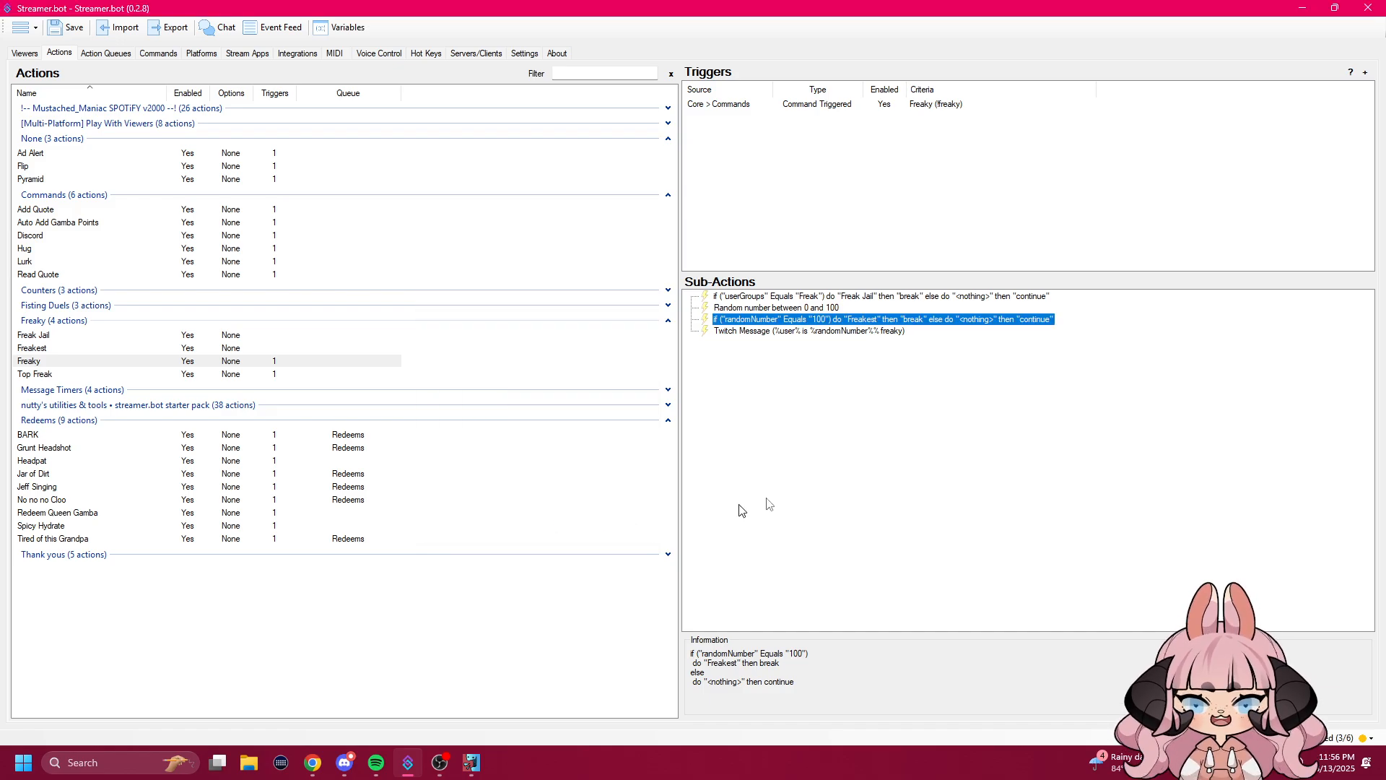
Step: Check the Freaky action's randomNumber condition, and open the Freakest action to view its sub-actions
{"action": "left_click", "coordinate": [826, 406]}
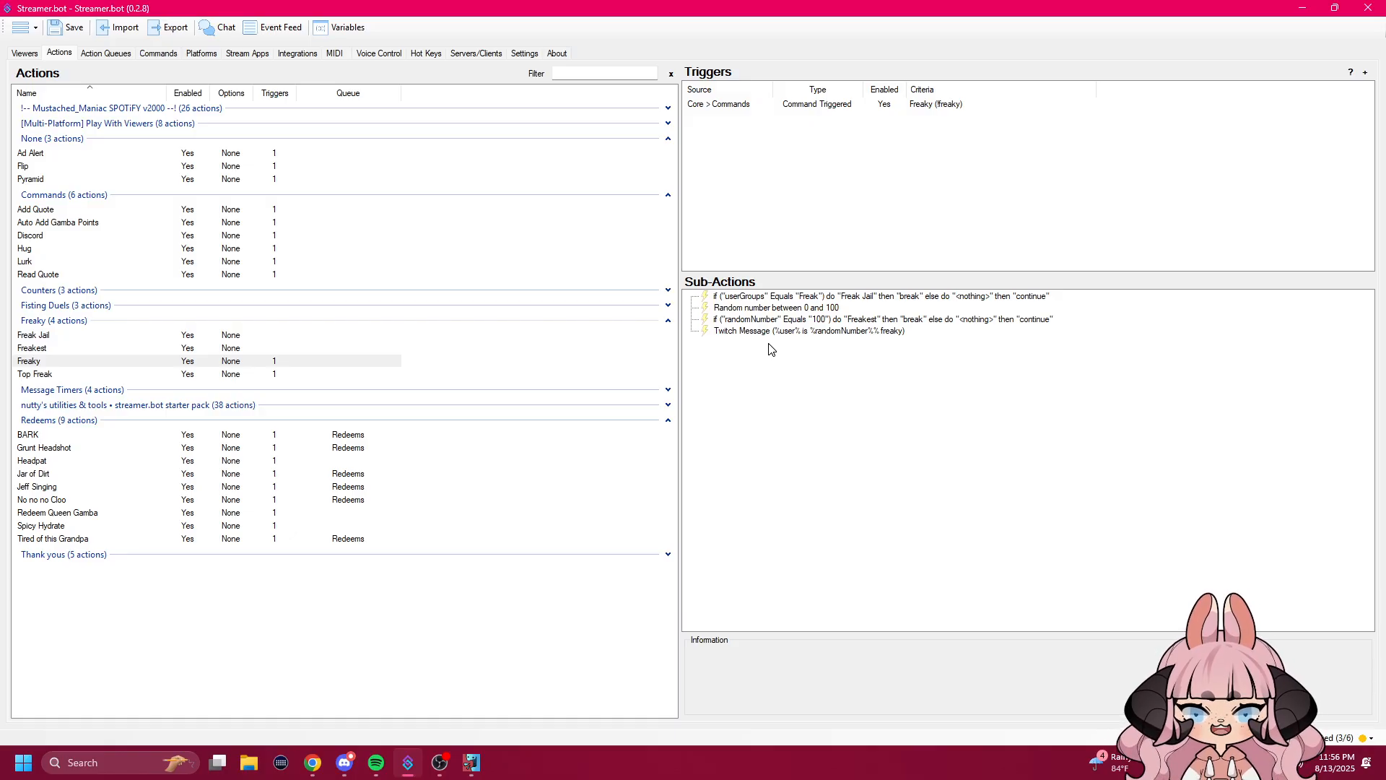
{"action": "left_click", "coordinate": [810, 320]}
{"action": "left_click", "coordinate": [49, 348]}
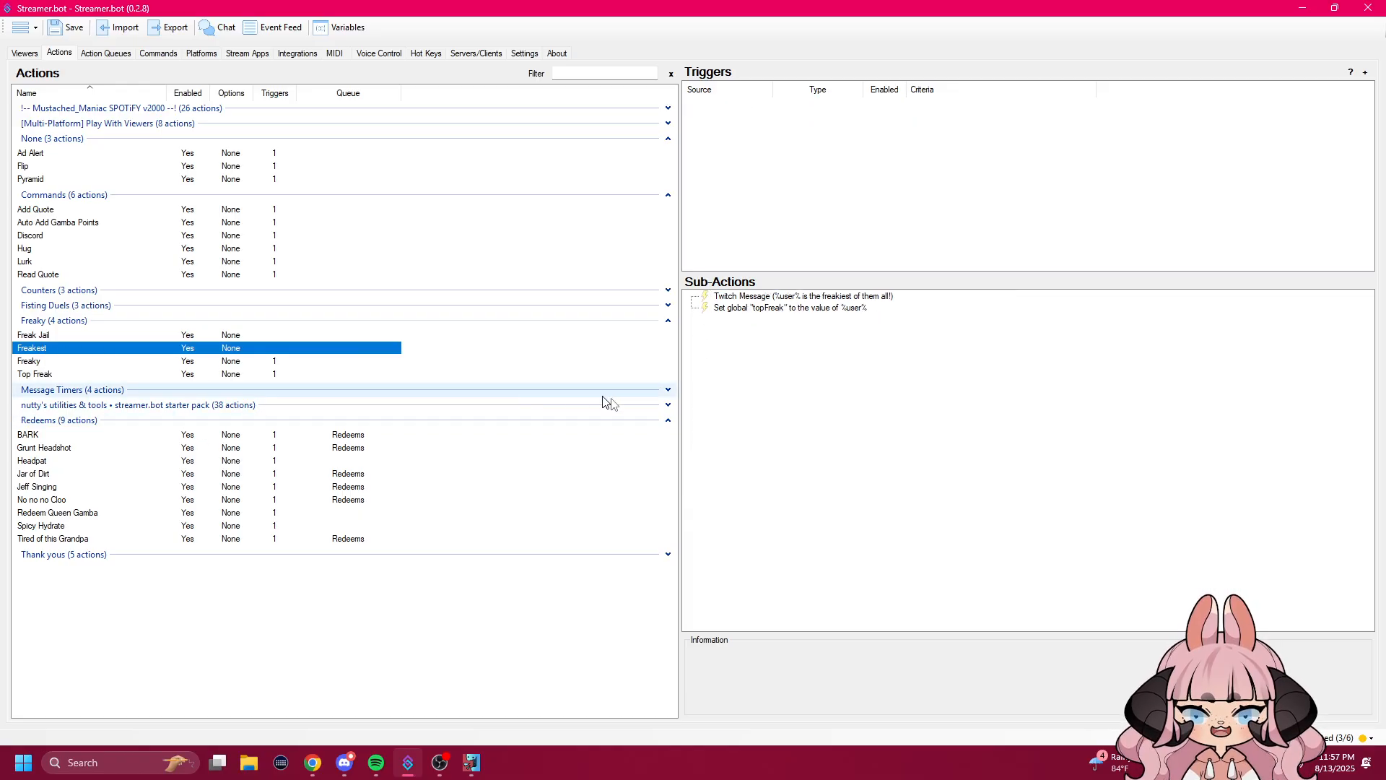
Step: Review Freakest's Twitch message and Freaky's randomNumber condition and chat message, and reopen the Freakest action
{"action": "left_click", "coordinate": [810, 298]}
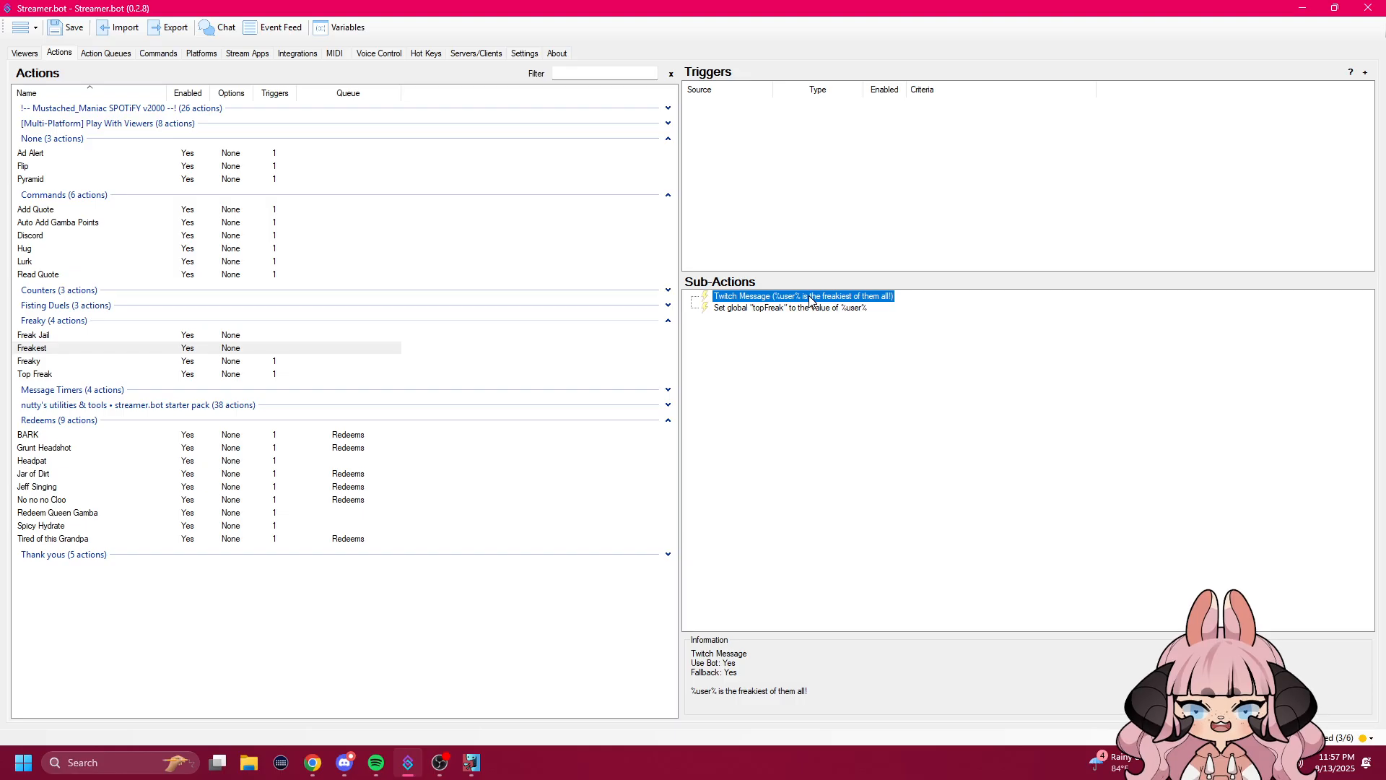
{"action": "left_click", "coordinate": [50, 361]}
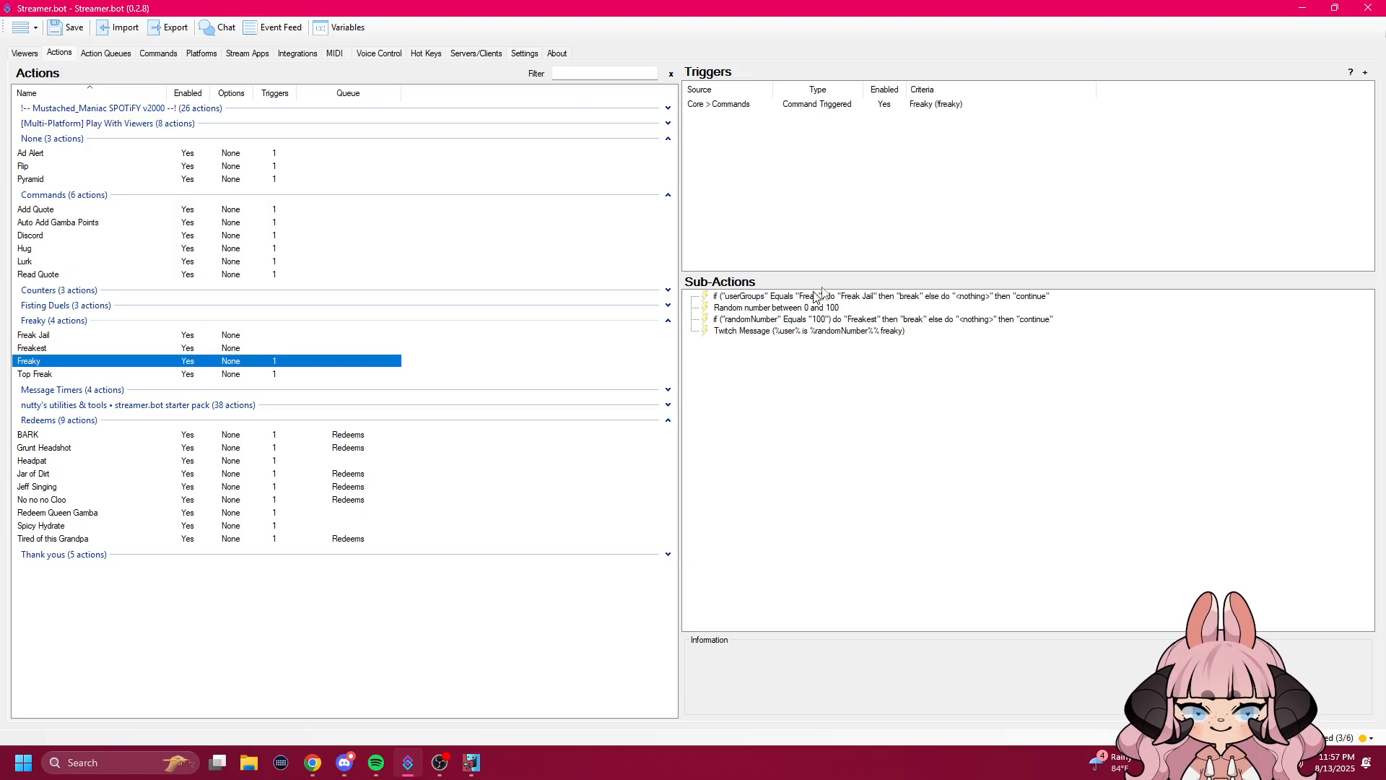
{"action": "left_click", "coordinate": [750, 333]}
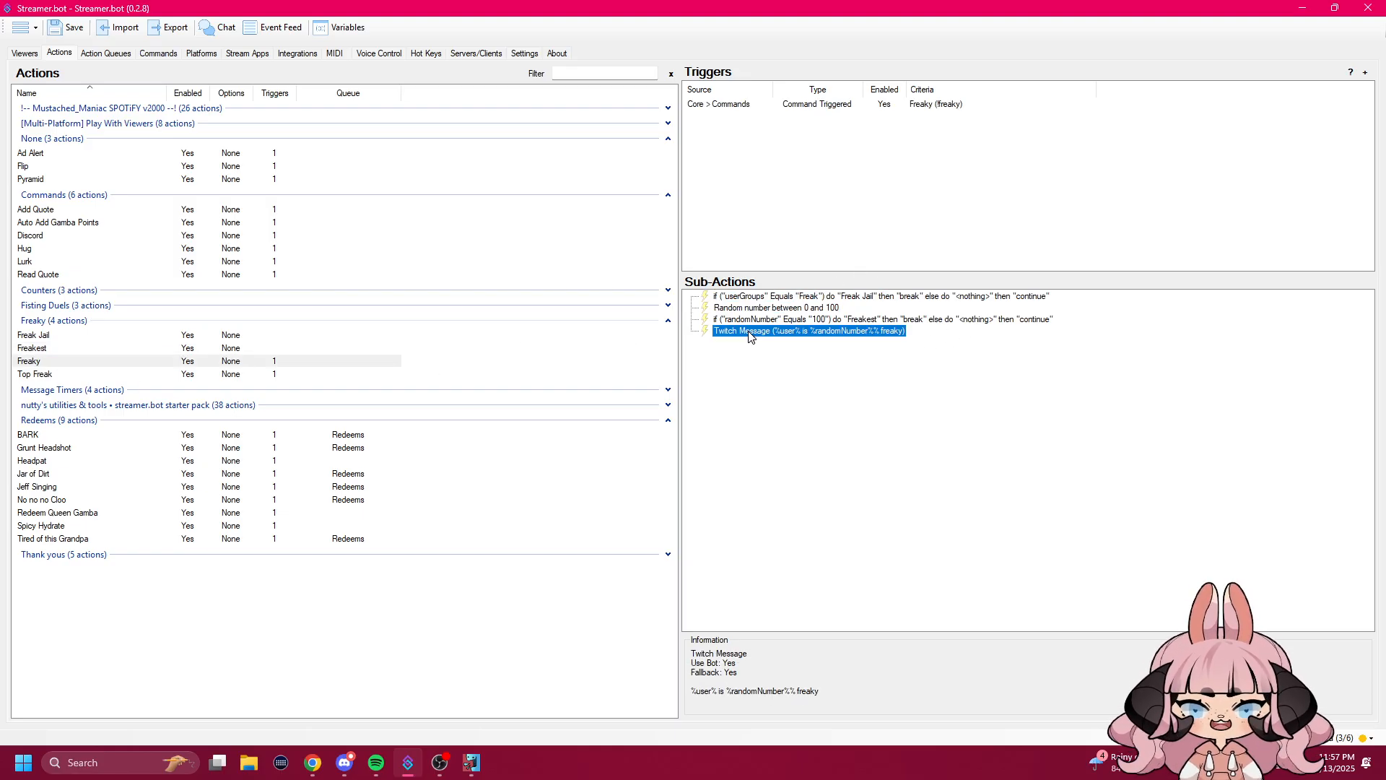
{"action": "left_click", "coordinate": [780, 369]}
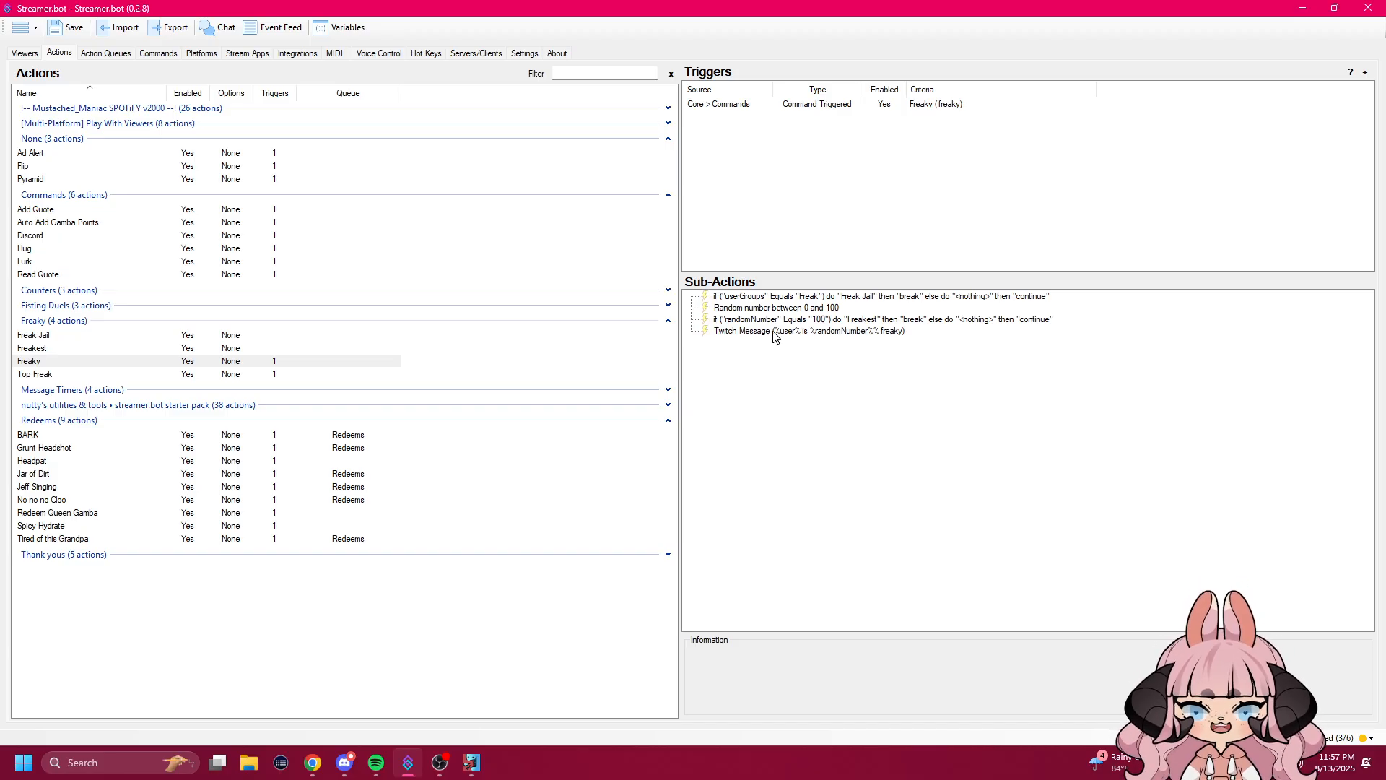
{"action": "left_click", "coordinate": [753, 320]}
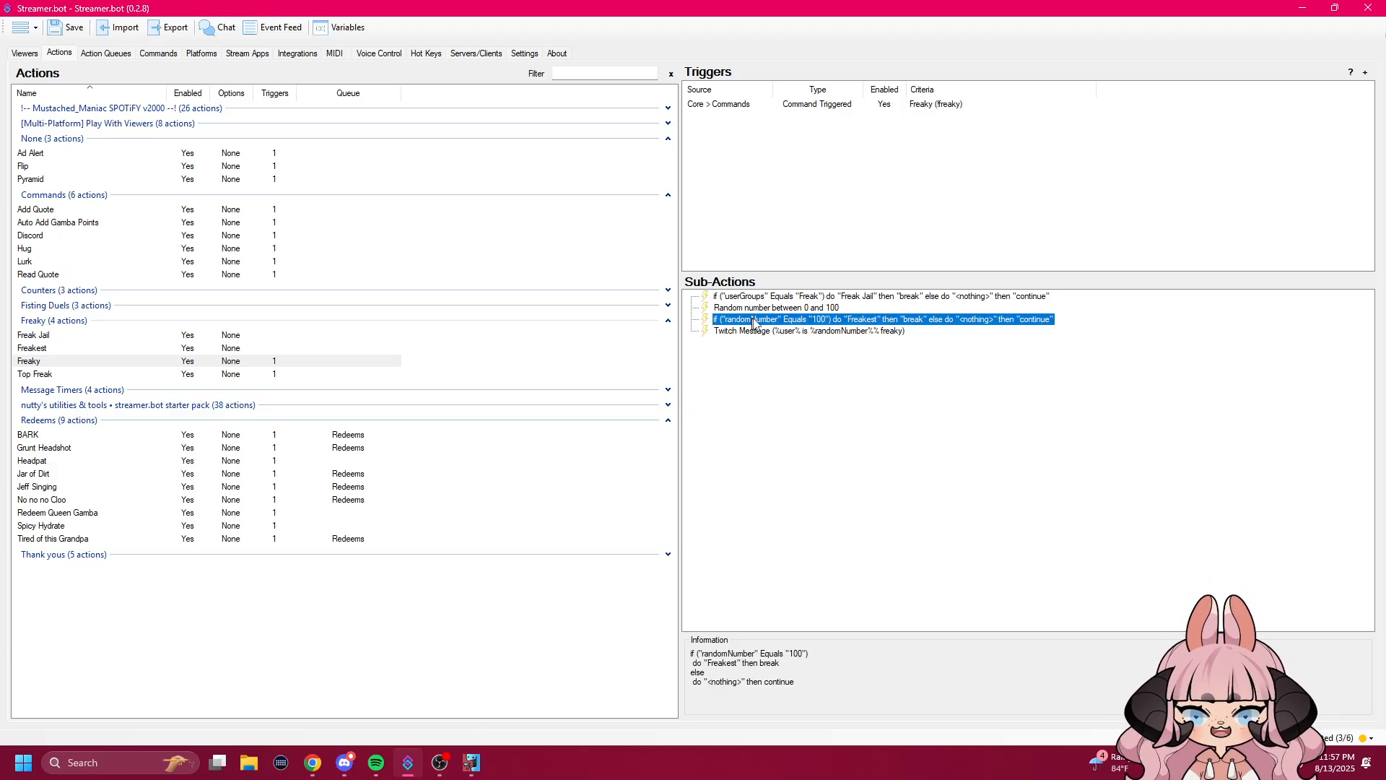
{"action": "left_click", "coordinate": [785, 332]}
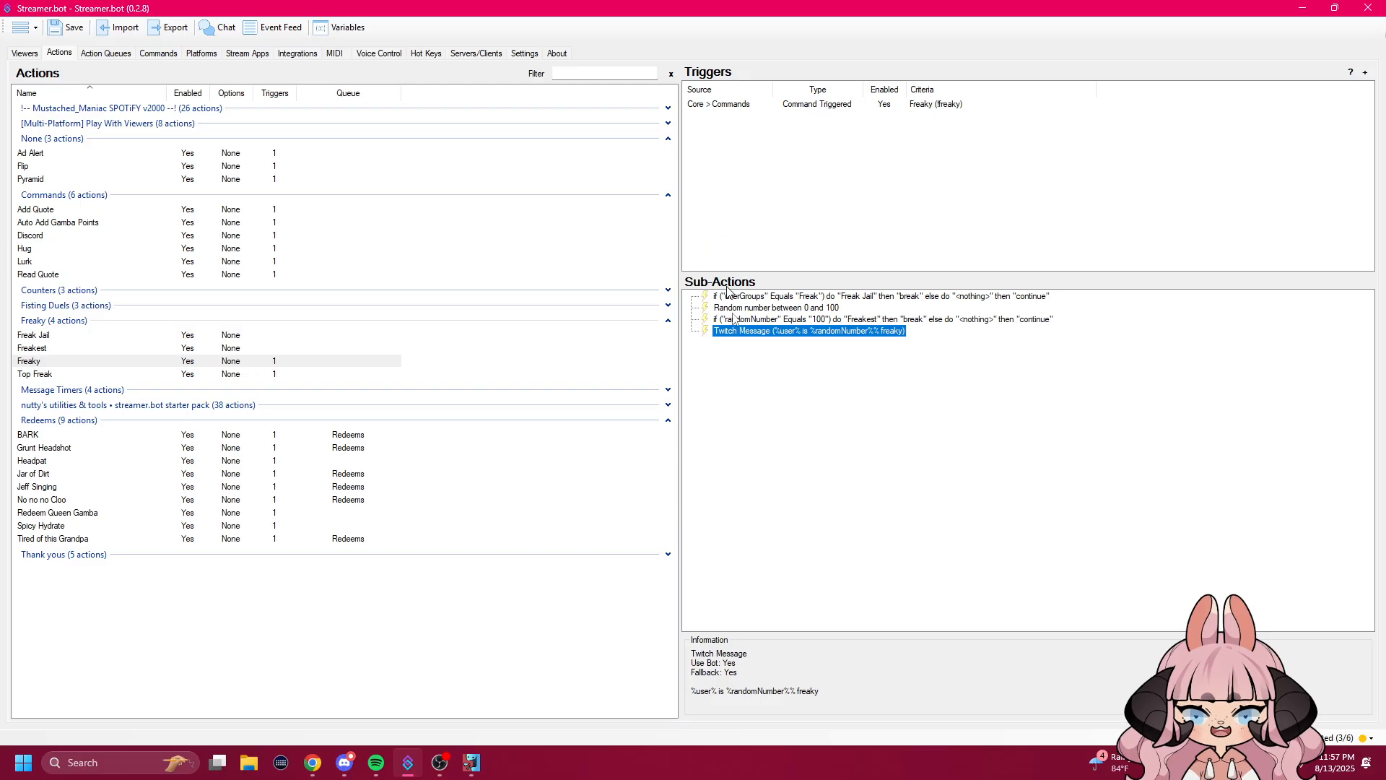
{"action": "left_click", "coordinate": [765, 384]}
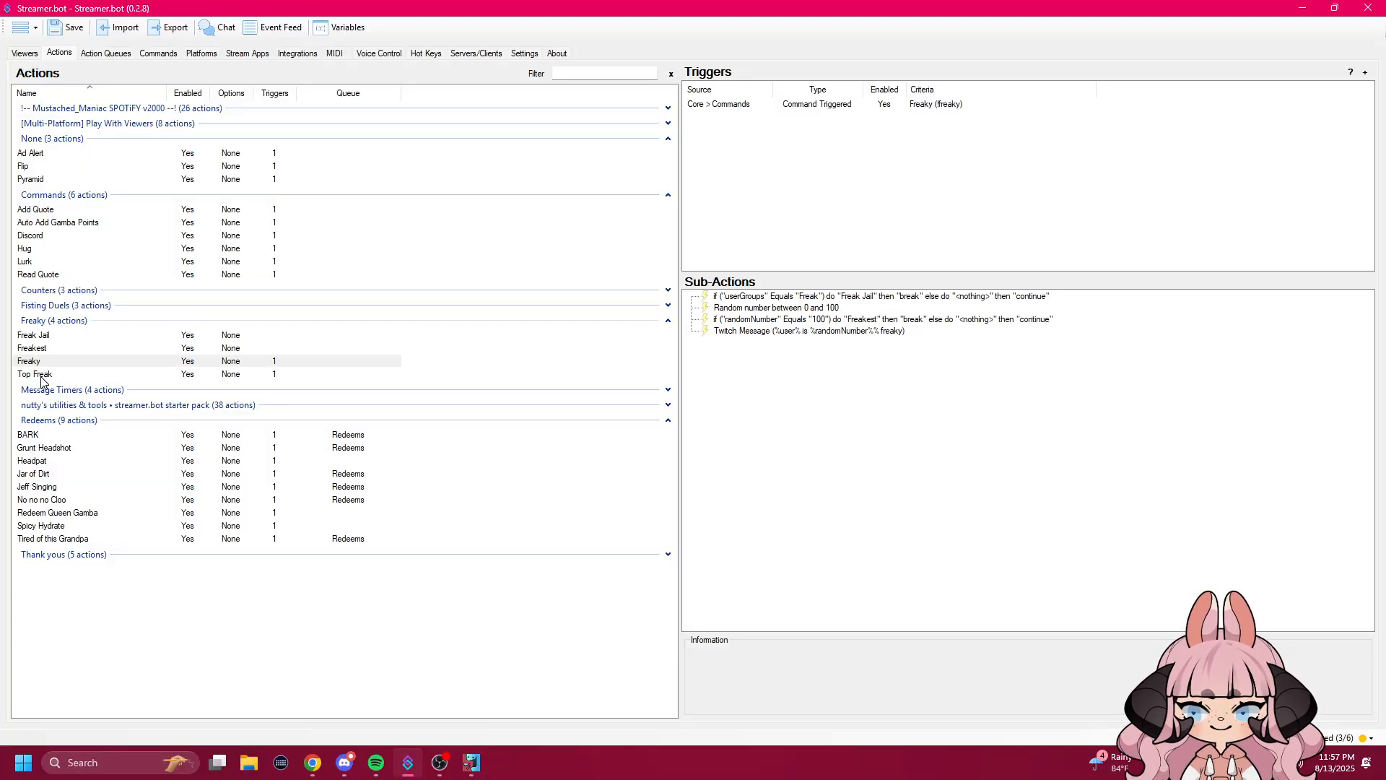
{"action": "left_click", "coordinate": [822, 322]}
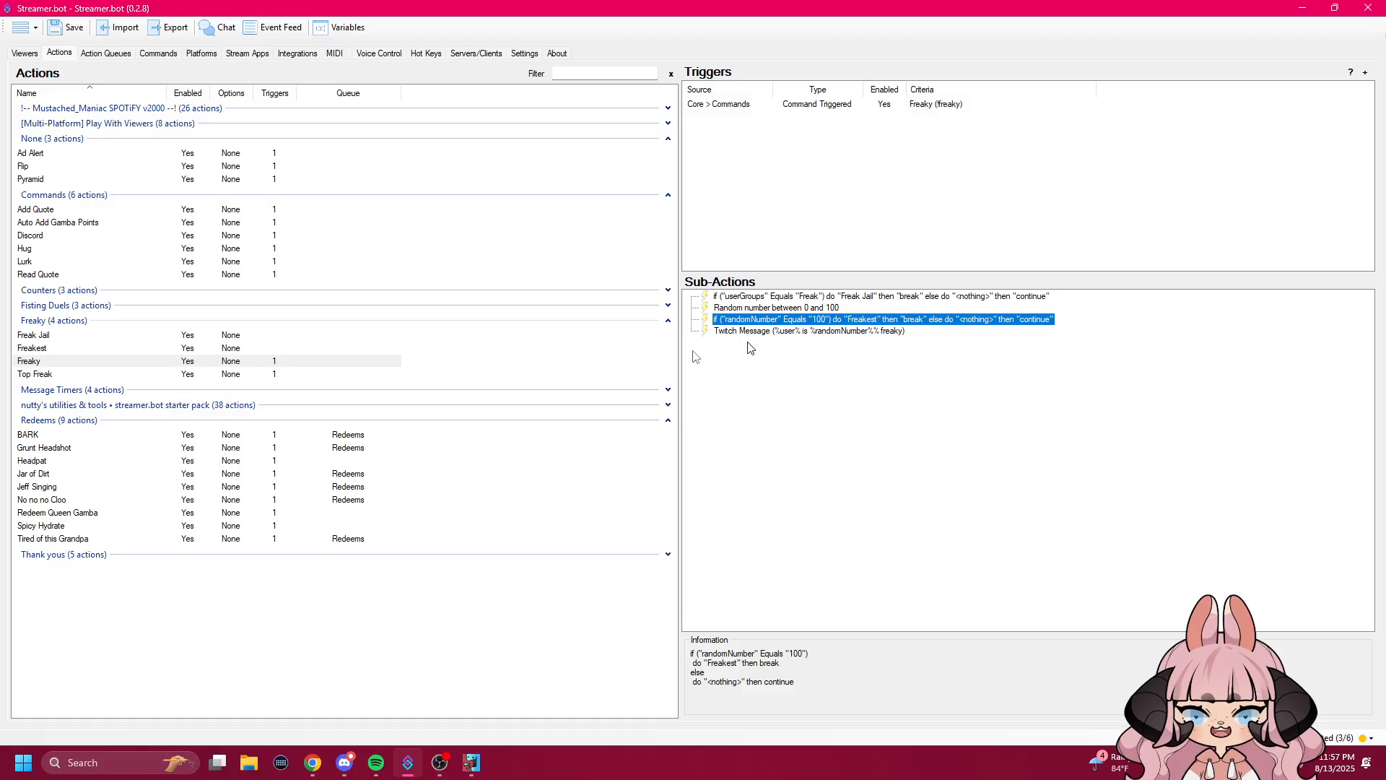
{"action": "left_click", "coordinate": [48, 349]}
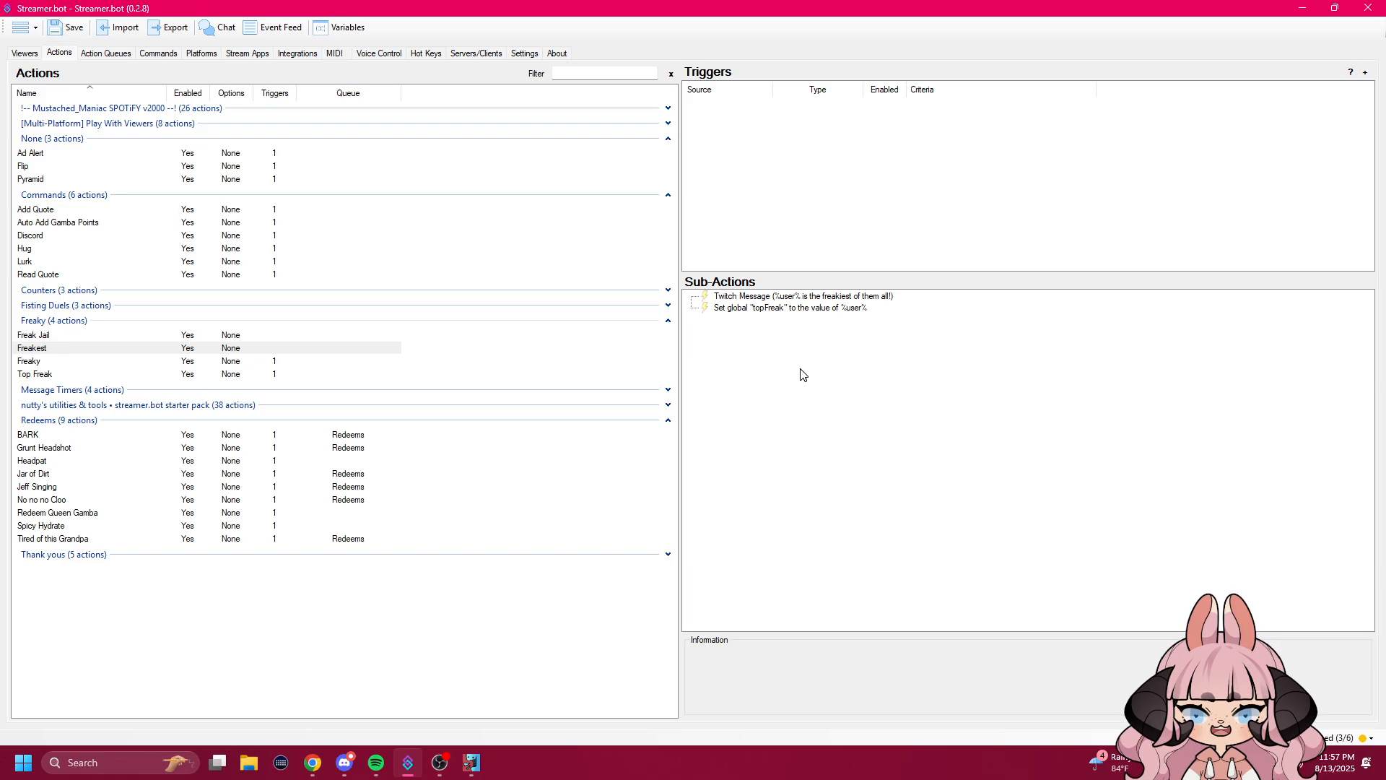
{"action": "right_click", "coordinate": [759, 359]}
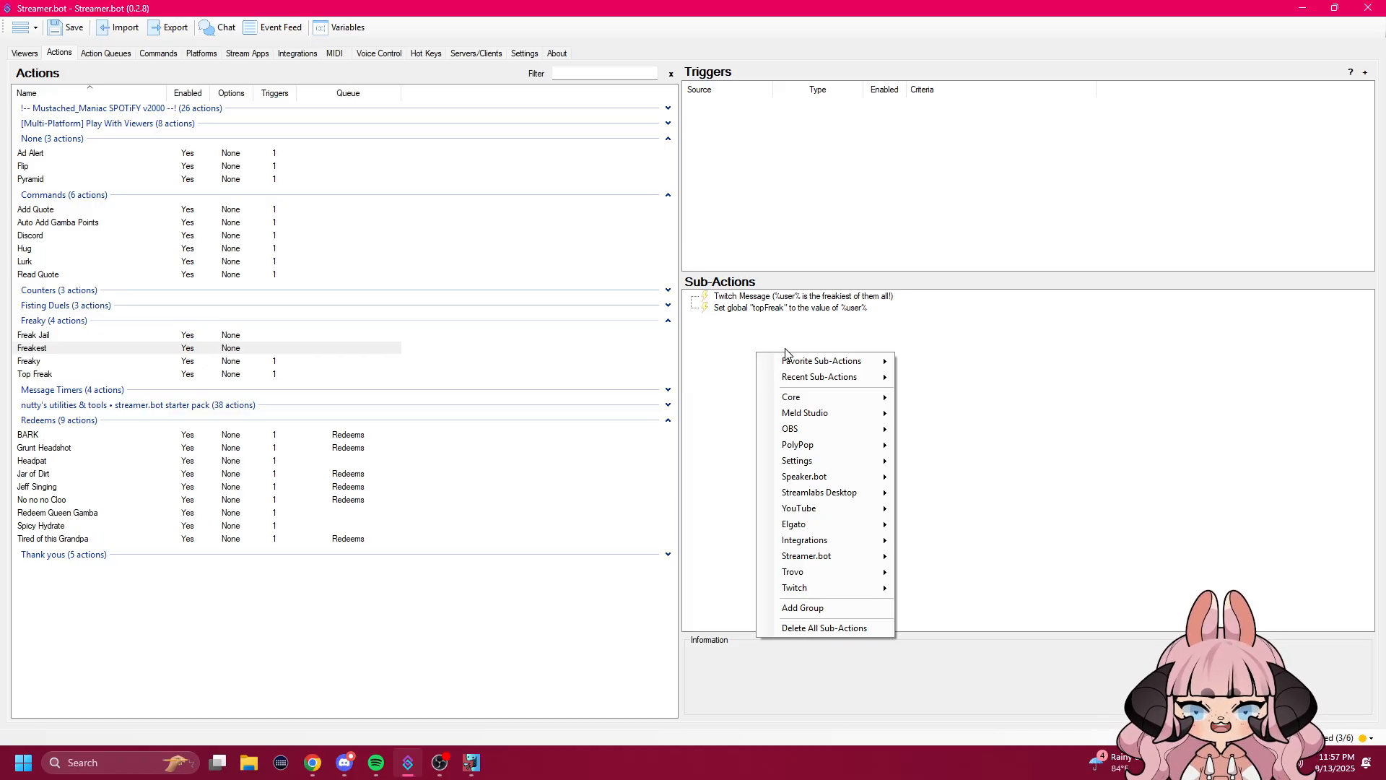
{"action": "mouse_move", "coordinate": [817, 399]}
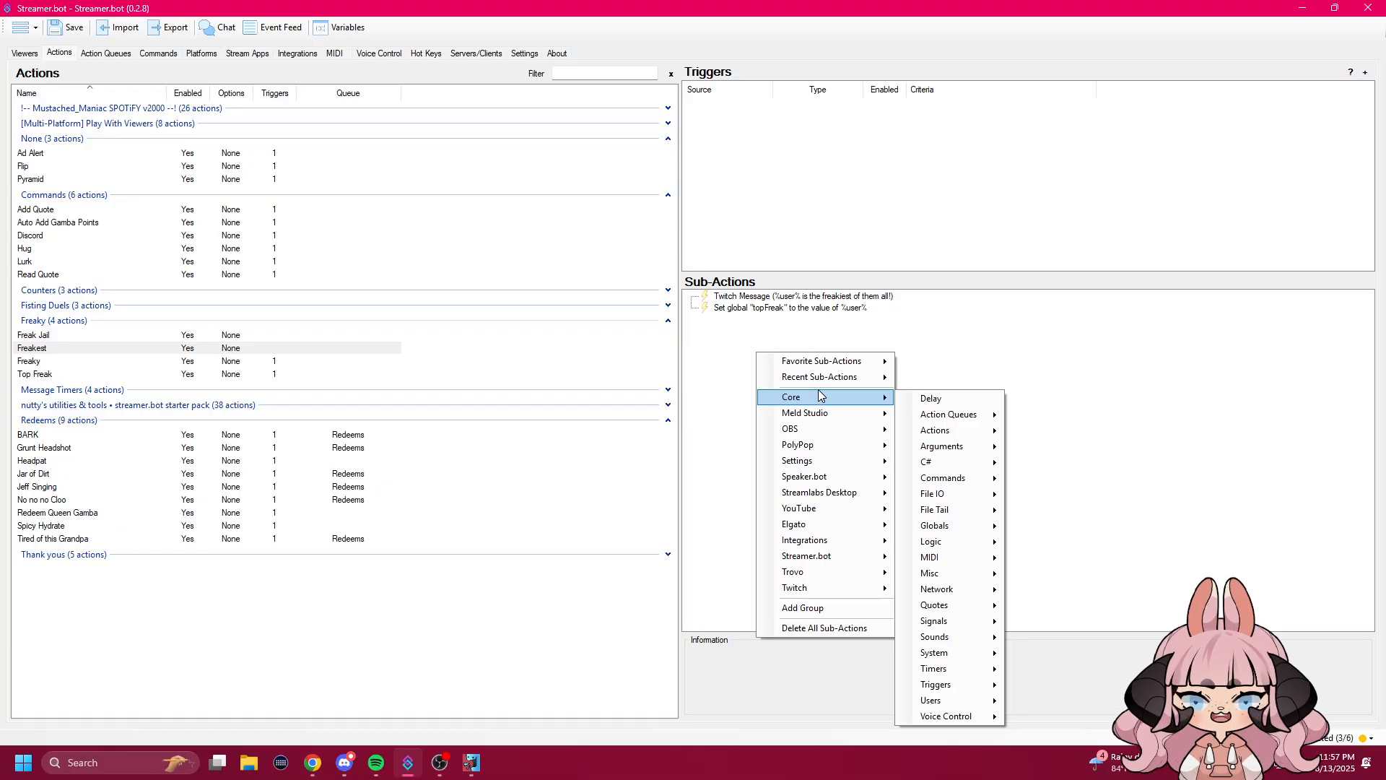
{"action": "mouse_move", "coordinate": [949, 530]}
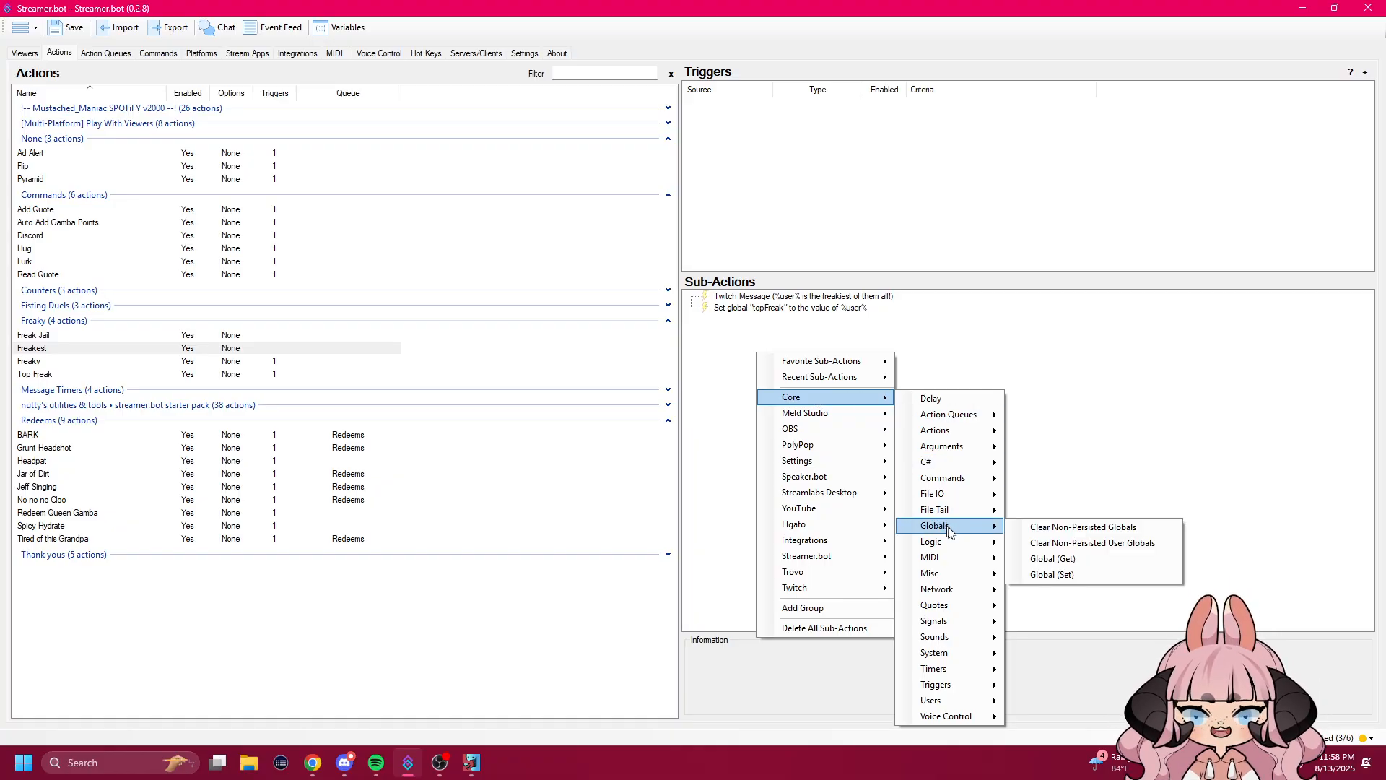
{"action": "left_click", "coordinate": [1059, 578]}
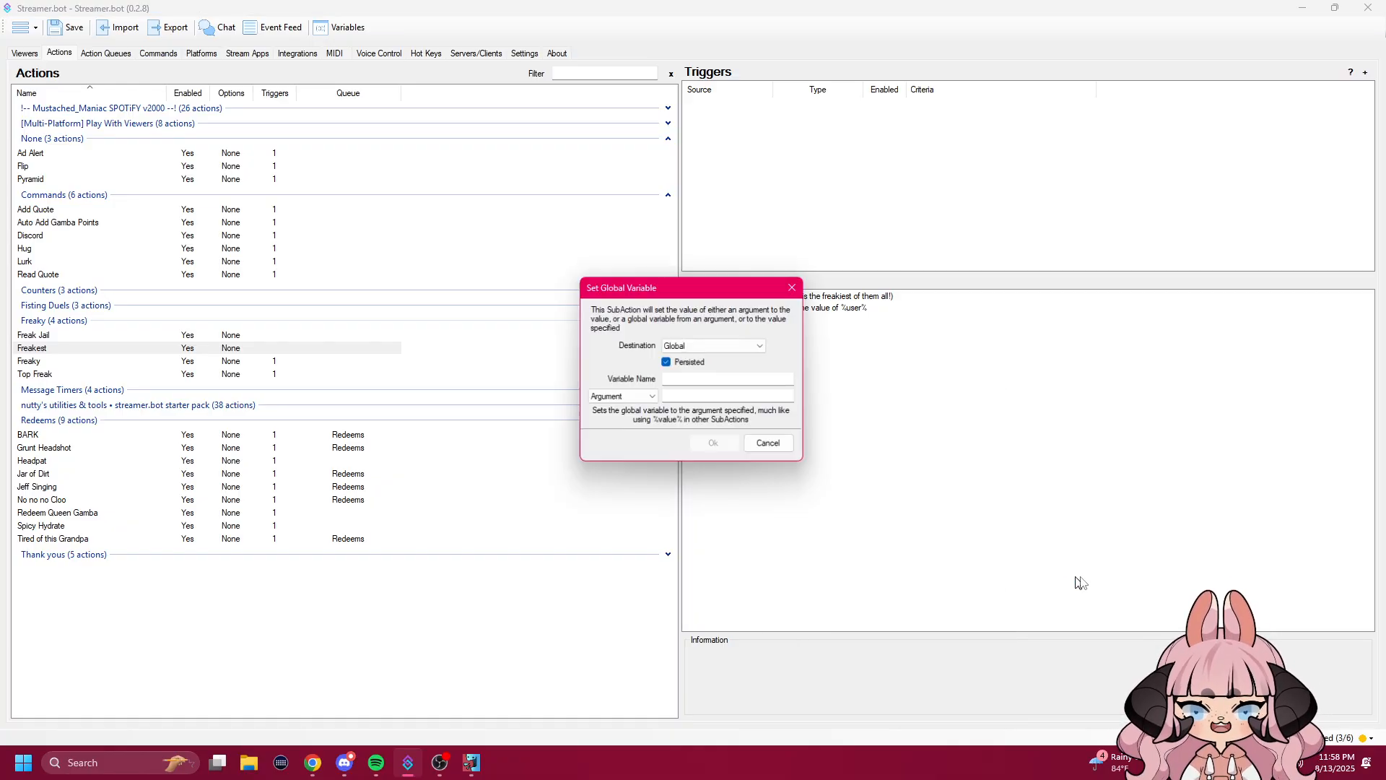
{"action": "left_click", "coordinate": [788, 451]}
Step: Open Freakest's existing topFreak Set Global sub-action, examine its destination, variable name and argument, and close it keeping the Global destination
{"action": "double_click", "coordinate": [749, 309]}
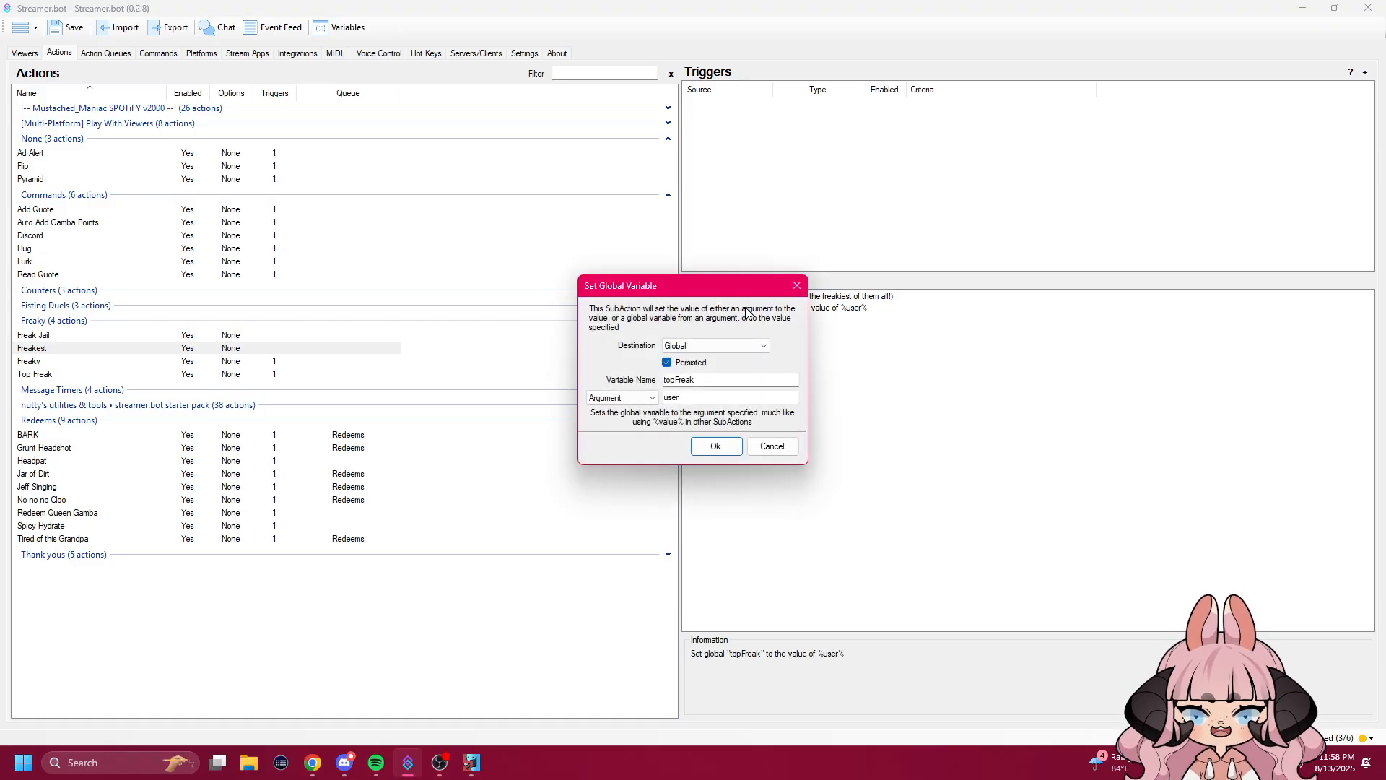
{"action": "left_click", "coordinate": [765, 346]}
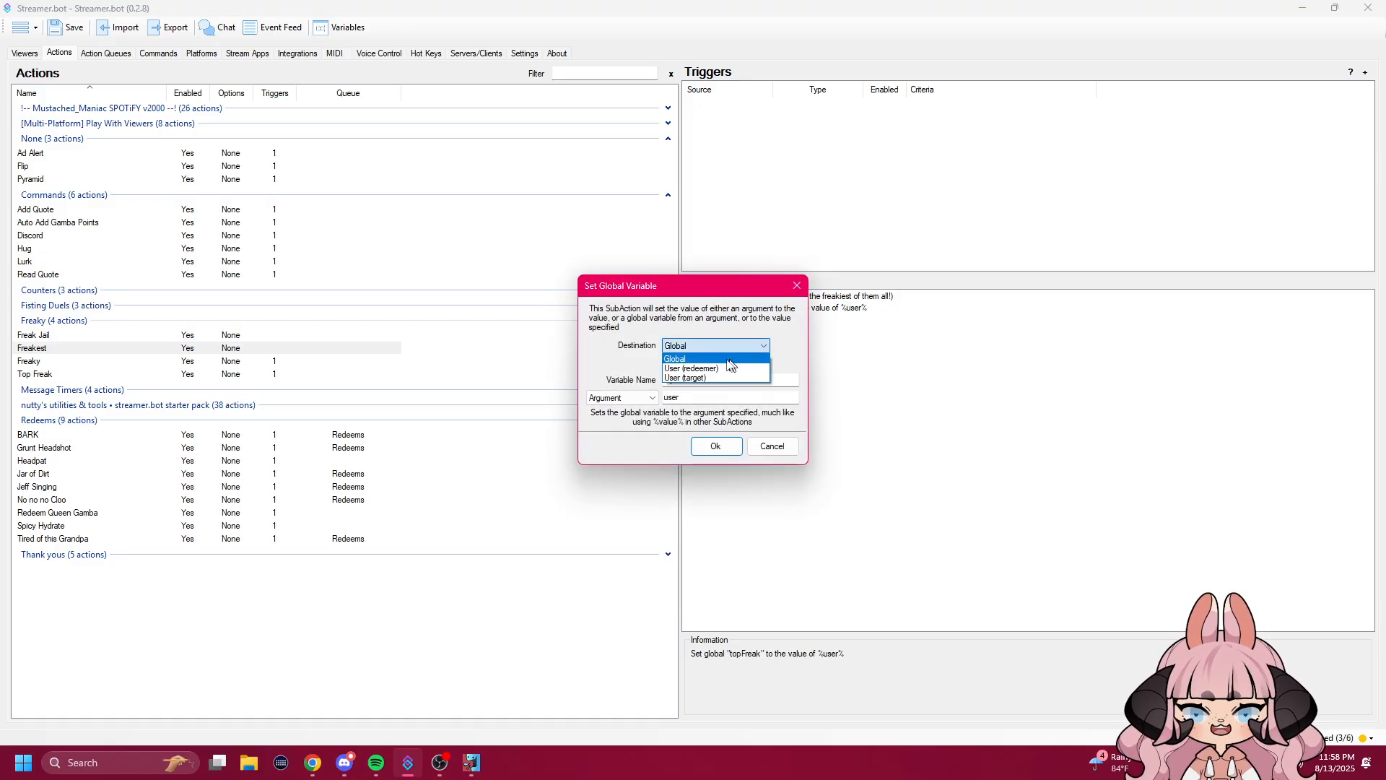
{"action": "left_click", "coordinate": [681, 361]}
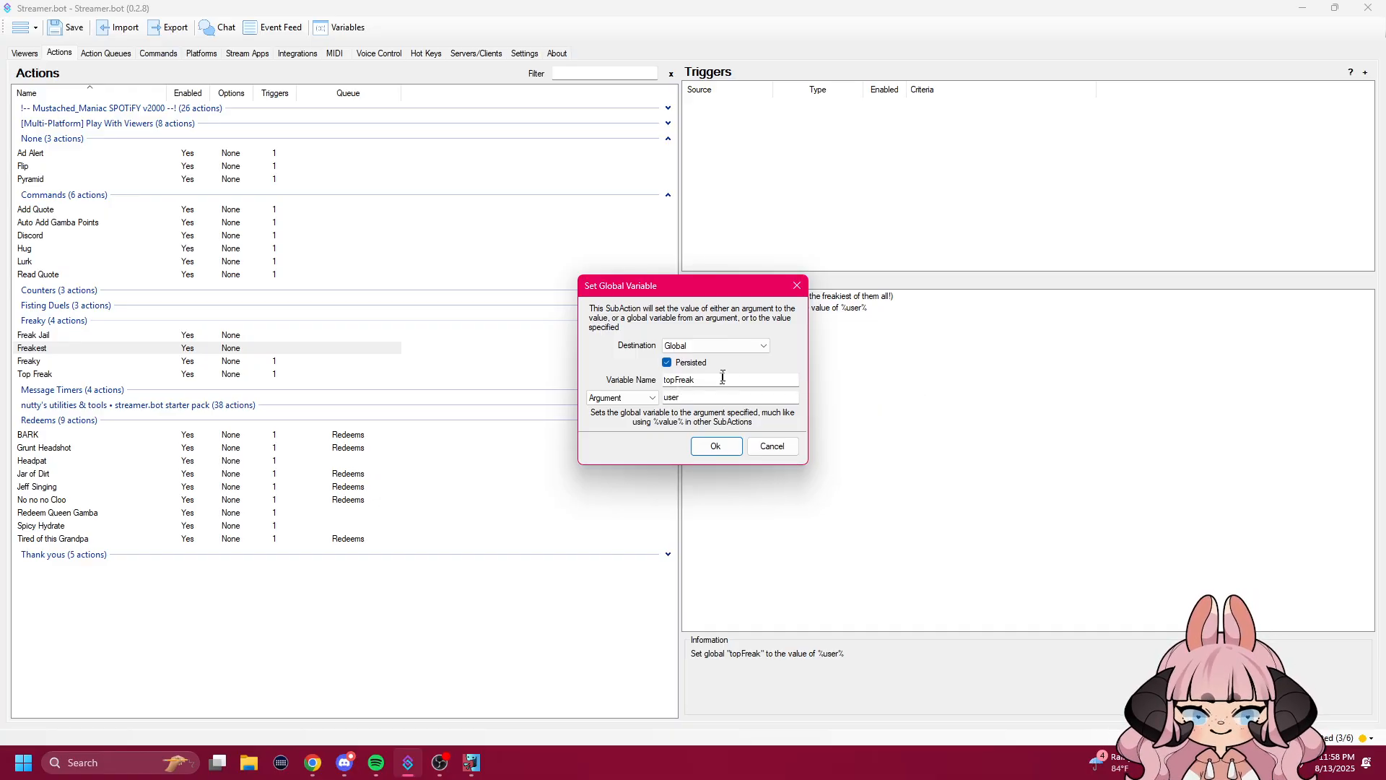
{"action": "left_click", "coordinate": [723, 378]}
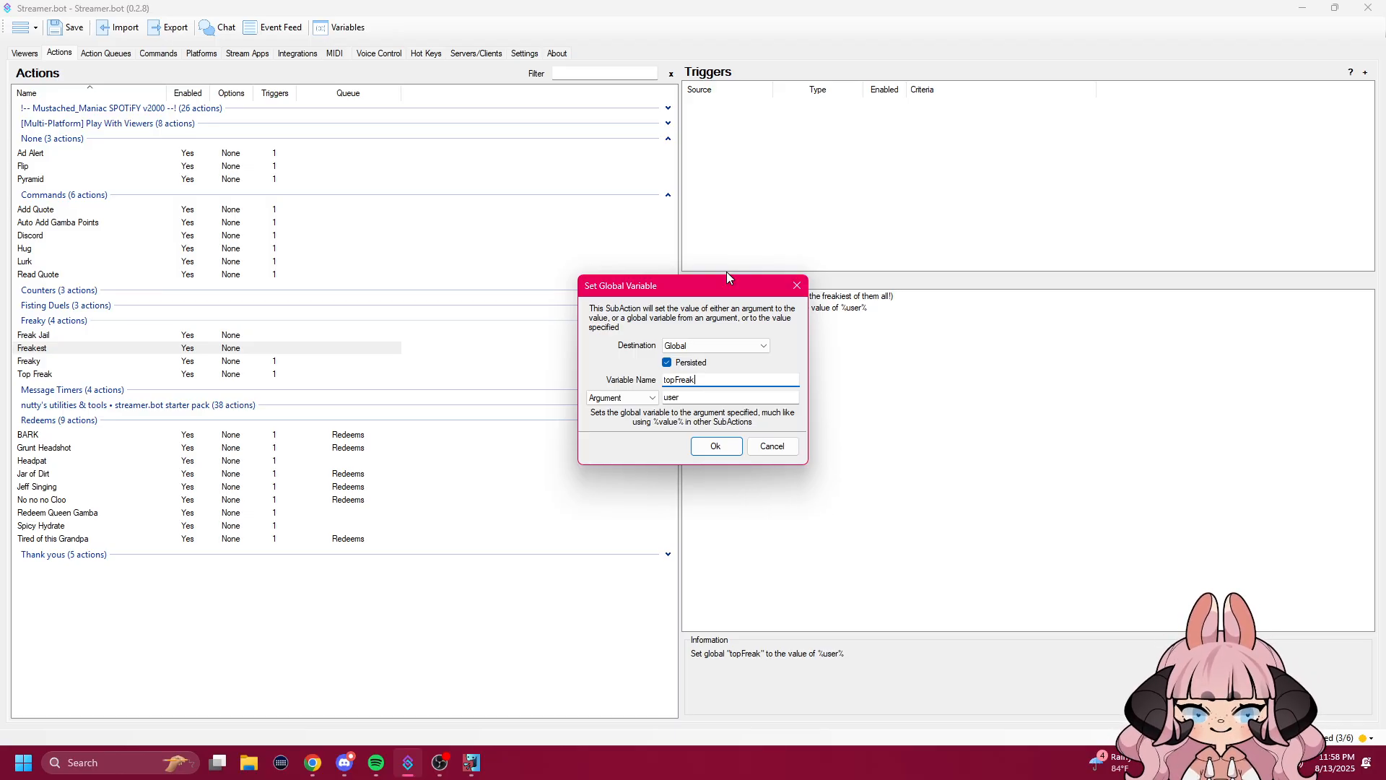
{"action": "left_click", "coordinate": [655, 402]}
{"action": "left_click", "coordinate": [650, 409]}
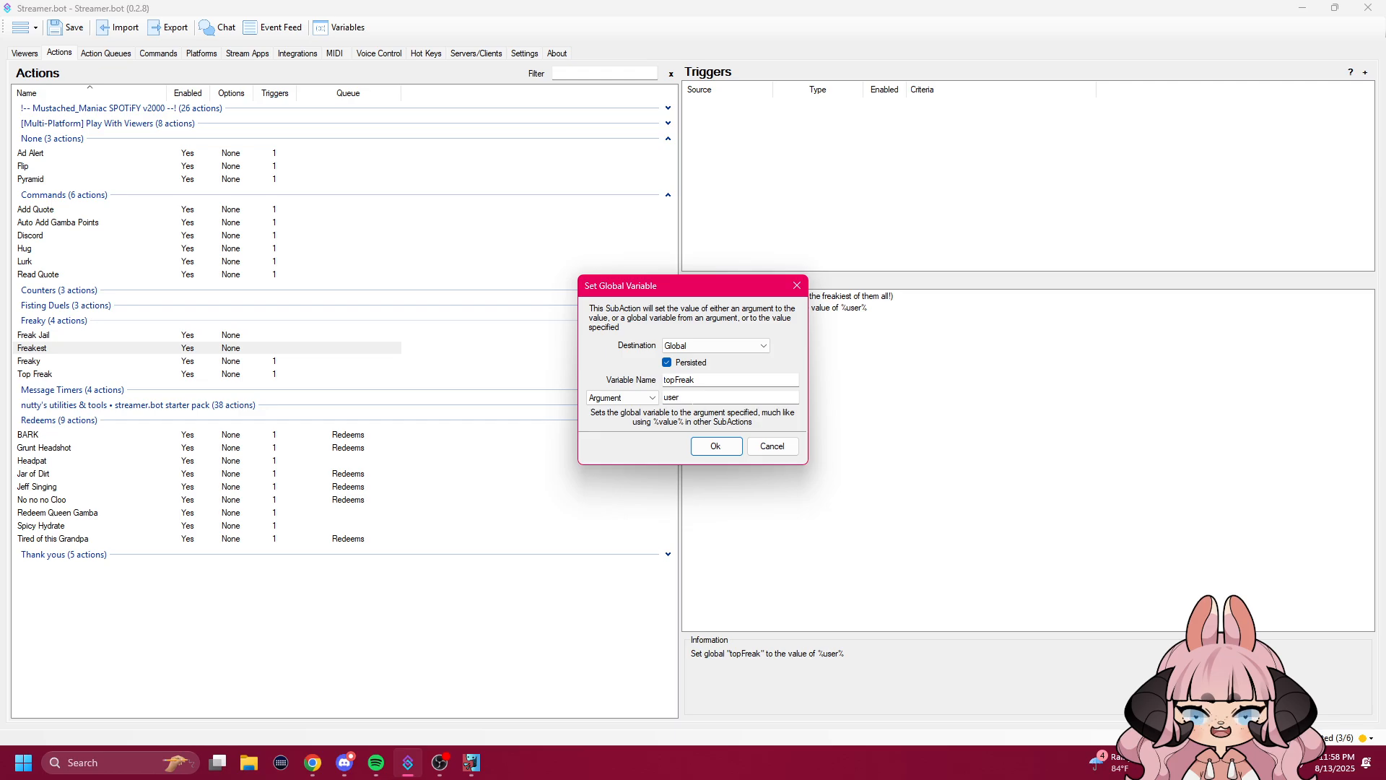
{"action": "left_click", "coordinate": [696, 399]}
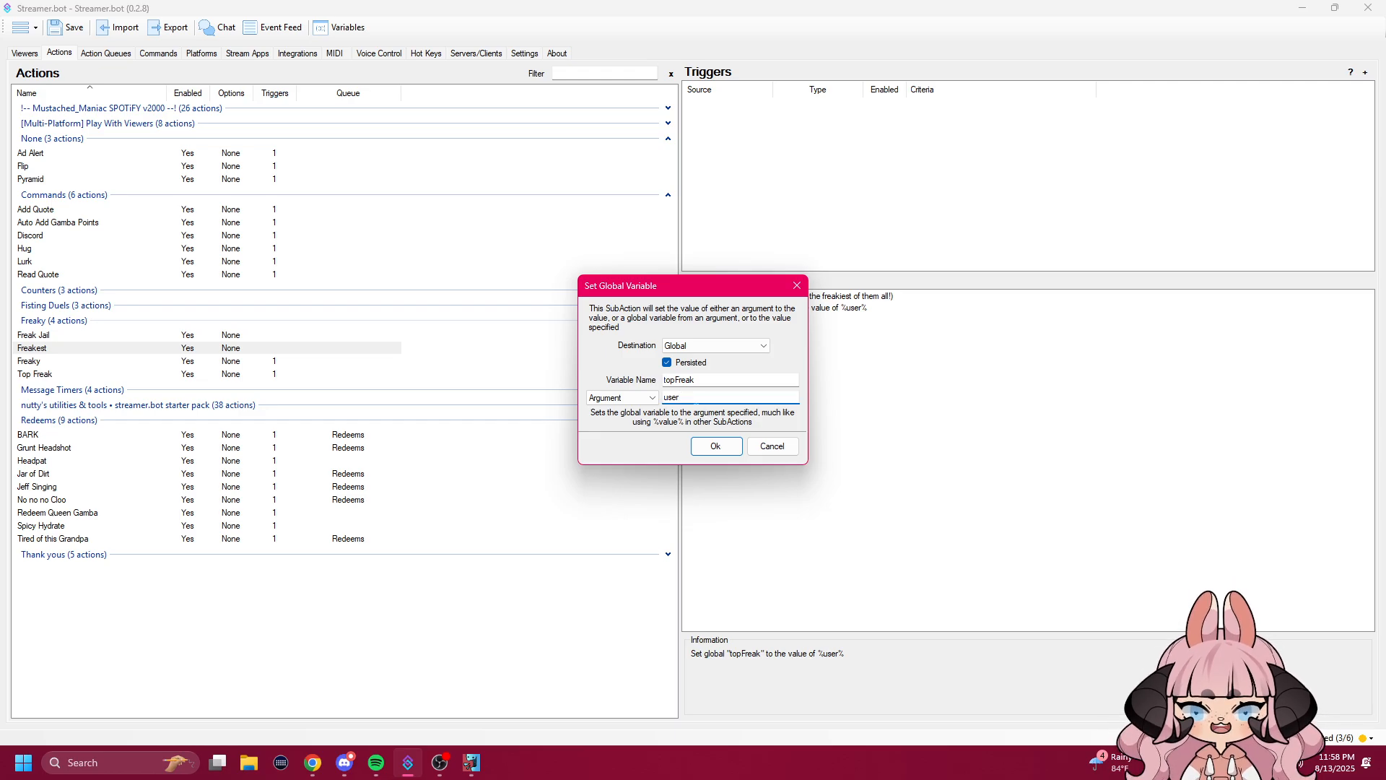
{"action": "left_click", "coordinate": [708, 379]}
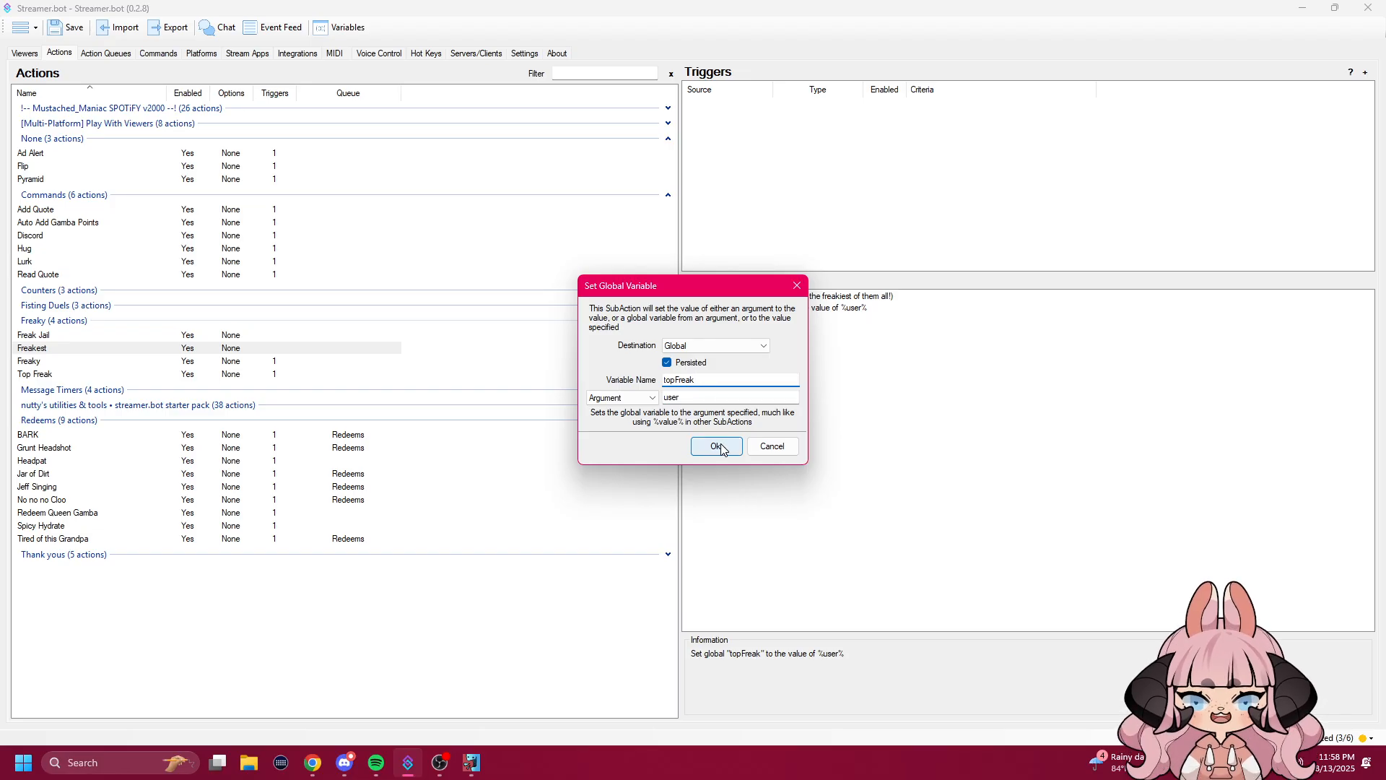
{"action": "left_click_drag", "start_coordinate": [715, 380], "coordinate": [660, 396]}
{"action": "left_click", "coordinate": [688, 394]}
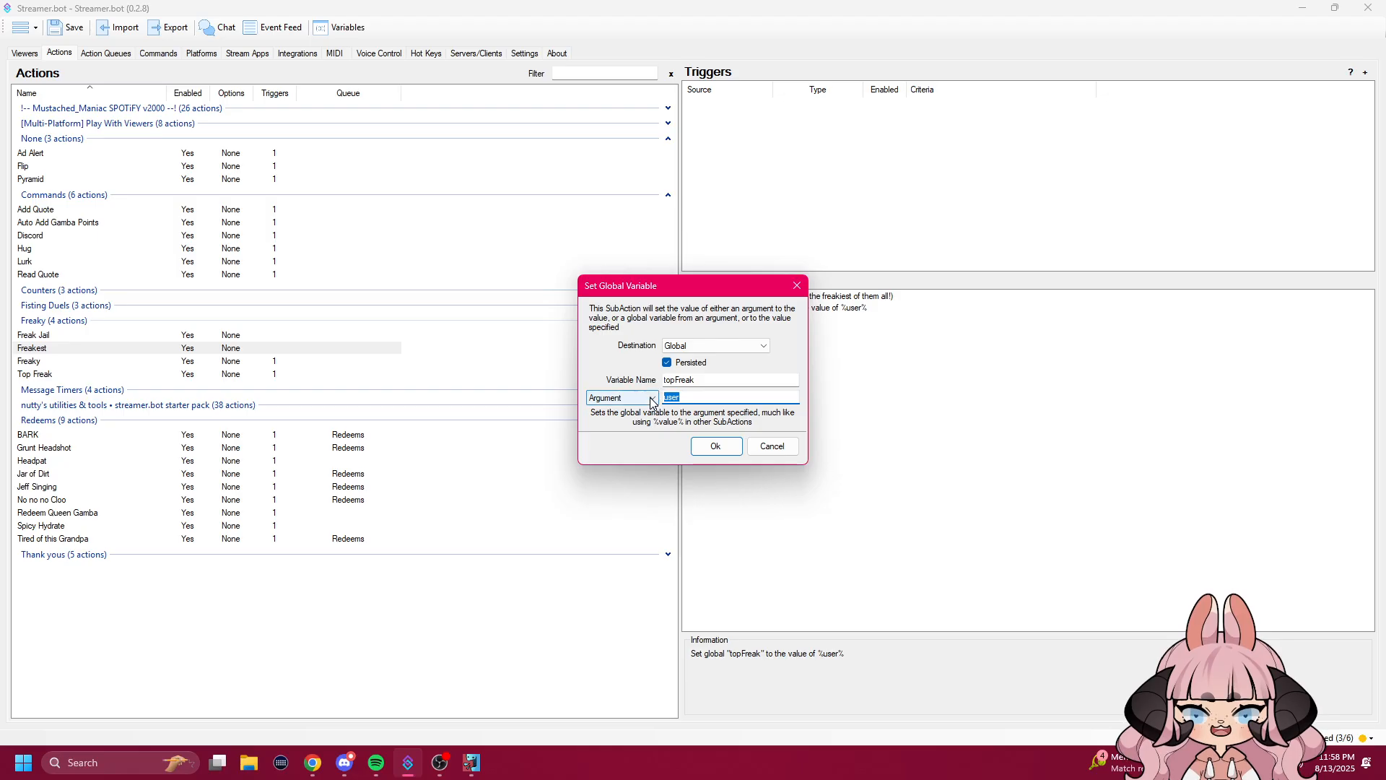
{"action": "left_click", "coordinate": [730, 447]}
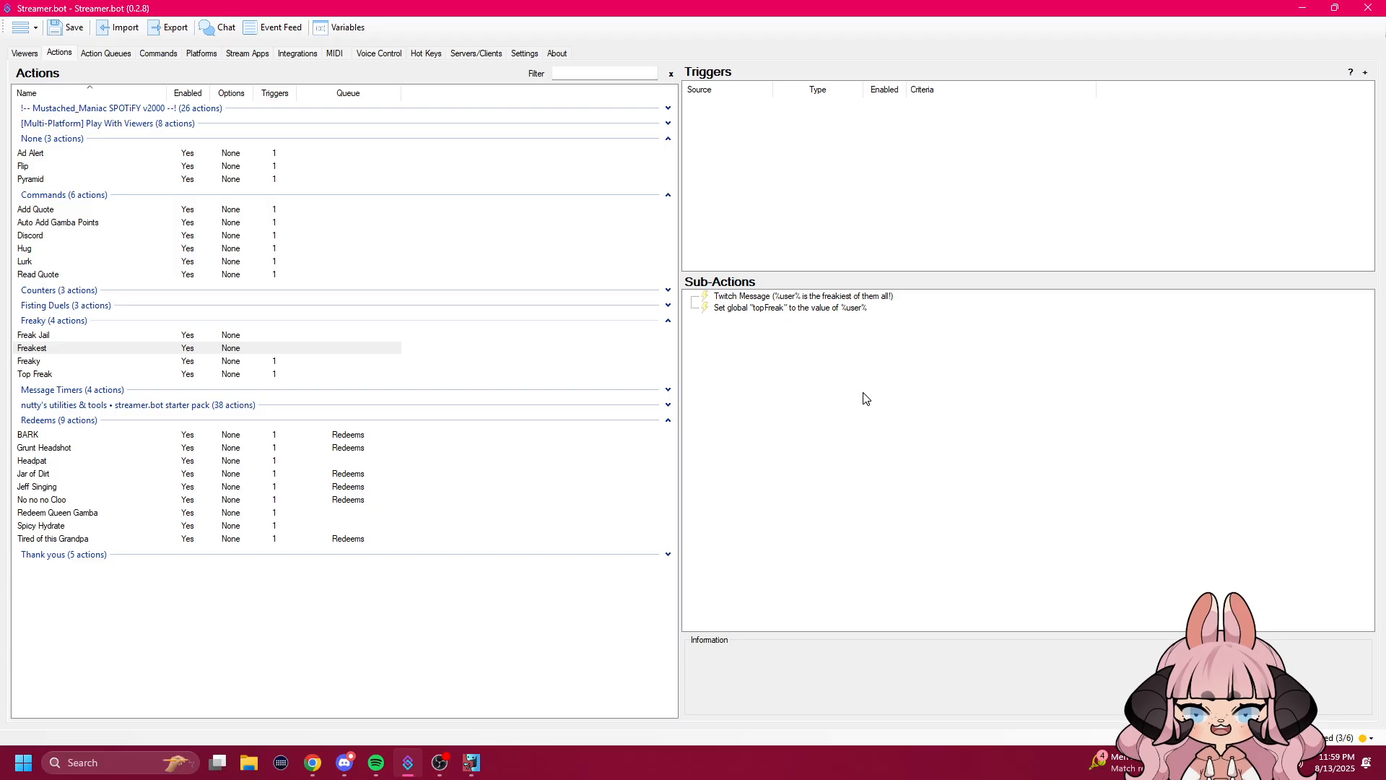
{"action": "left_click", "coordinate": [838, 307]}
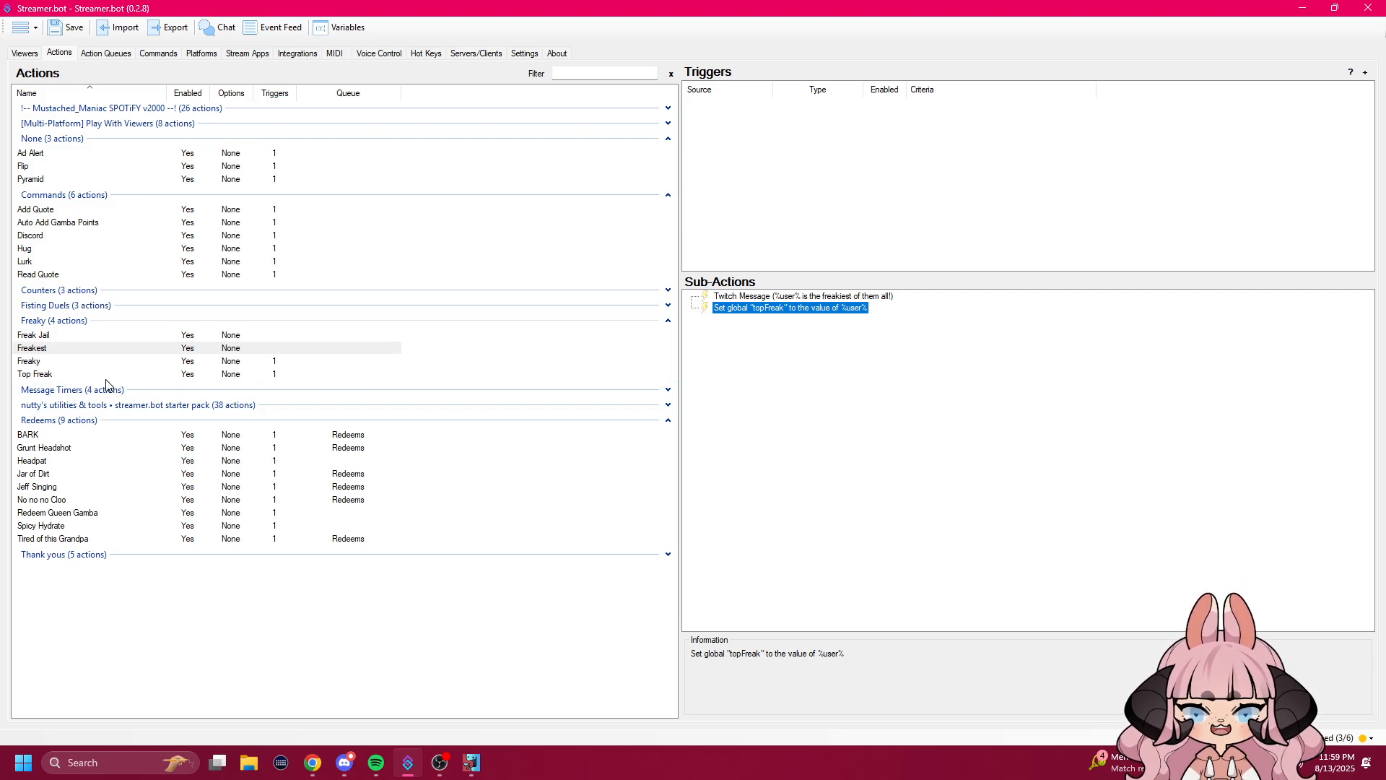
{"action": "right_click", "coordinate": [417, 376]}
{"action": "left_click", "coordinate": [442, 376]}
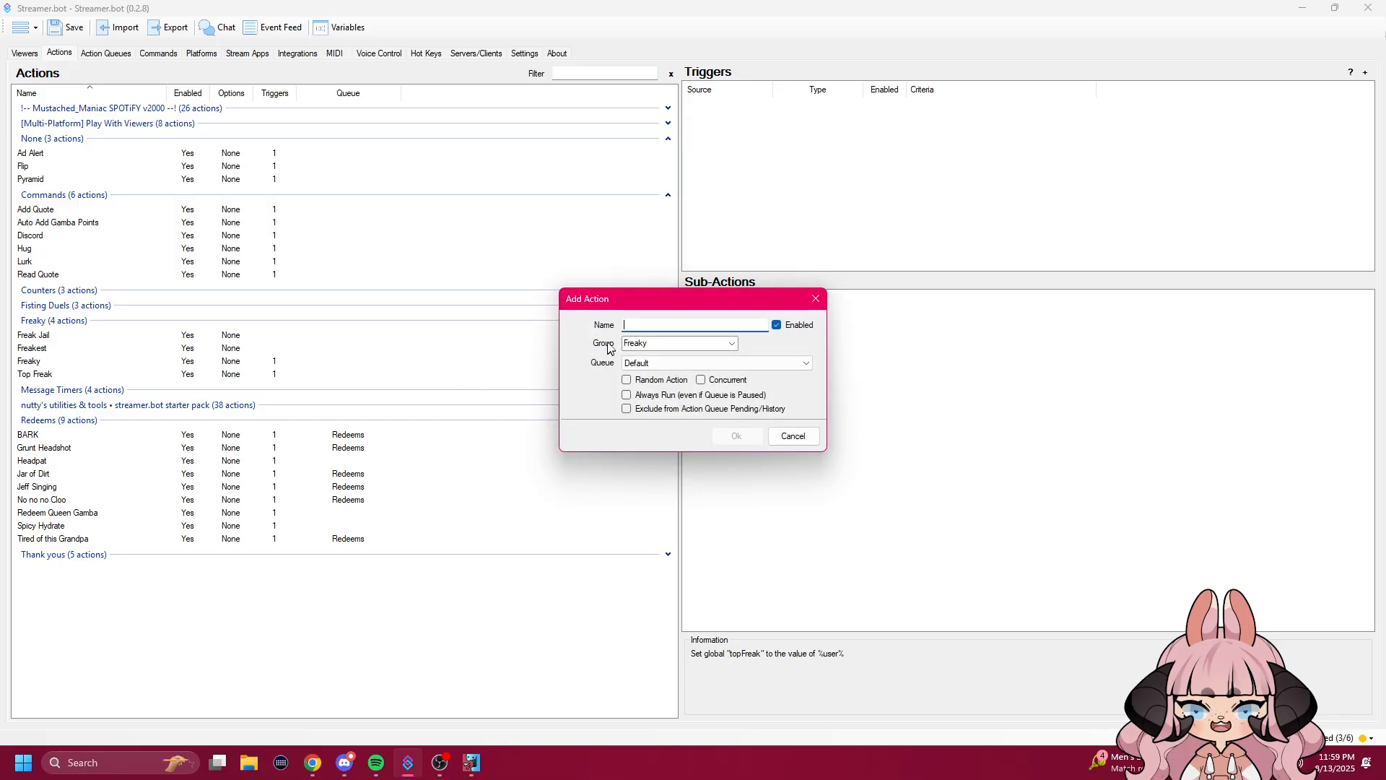
{"action": "type", "text": "Top"}
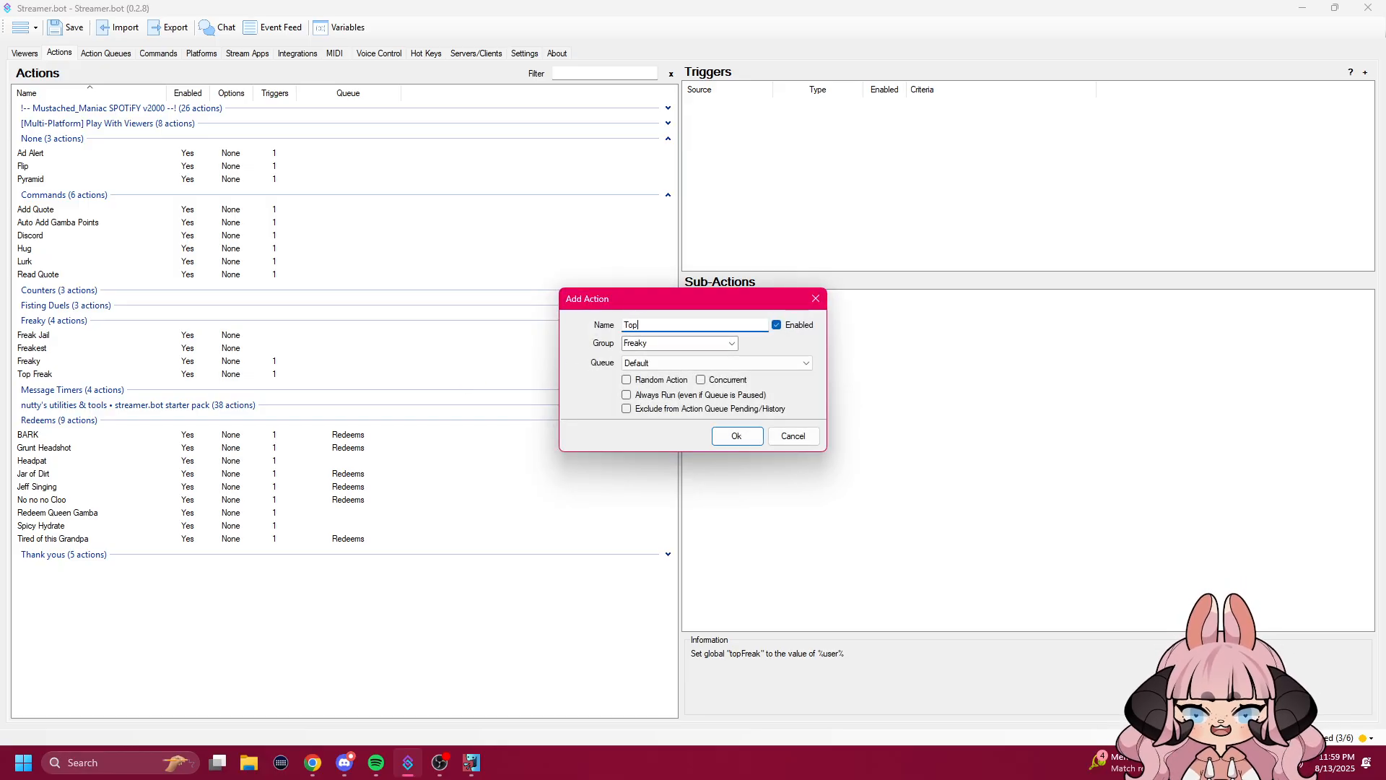
{"action": "type", "text": " Freak"}
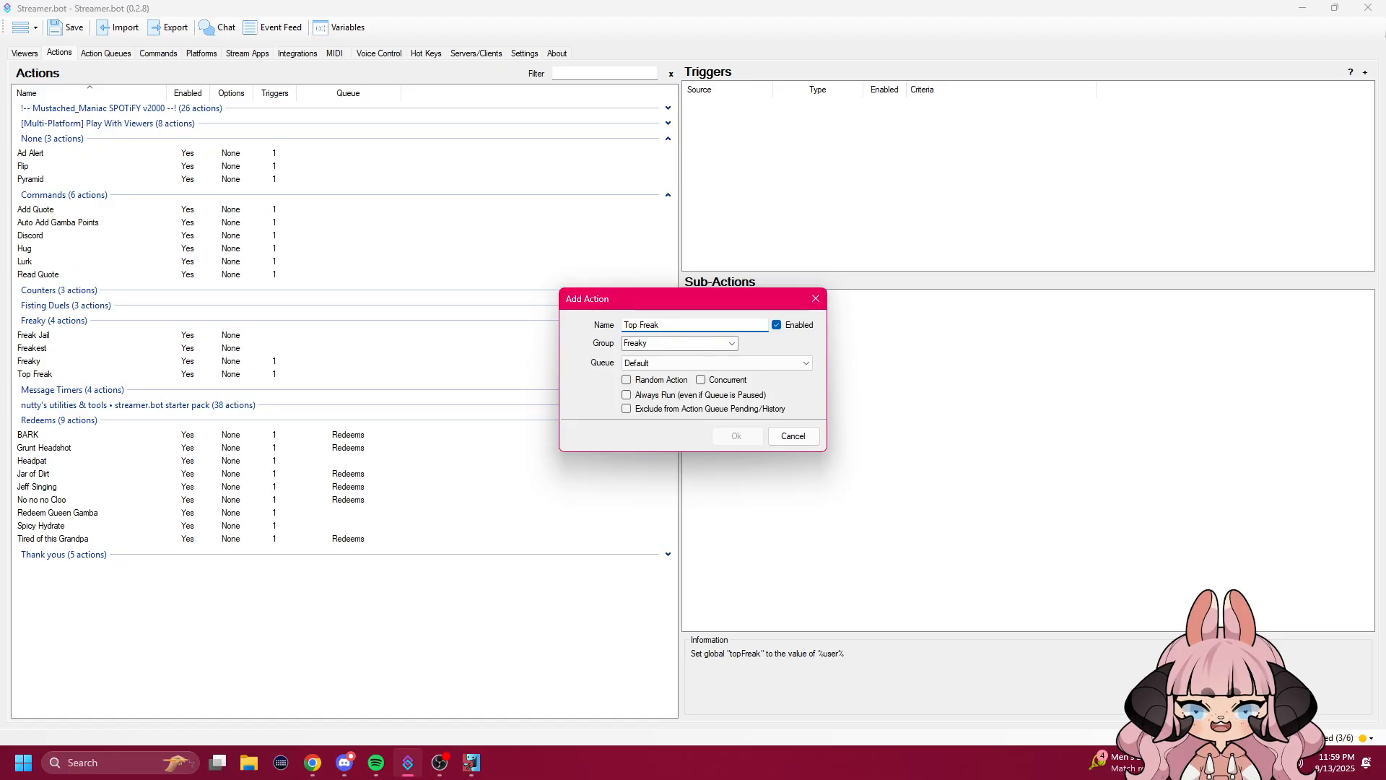
{"action": "left_click", "coordinate": [806, 434]}
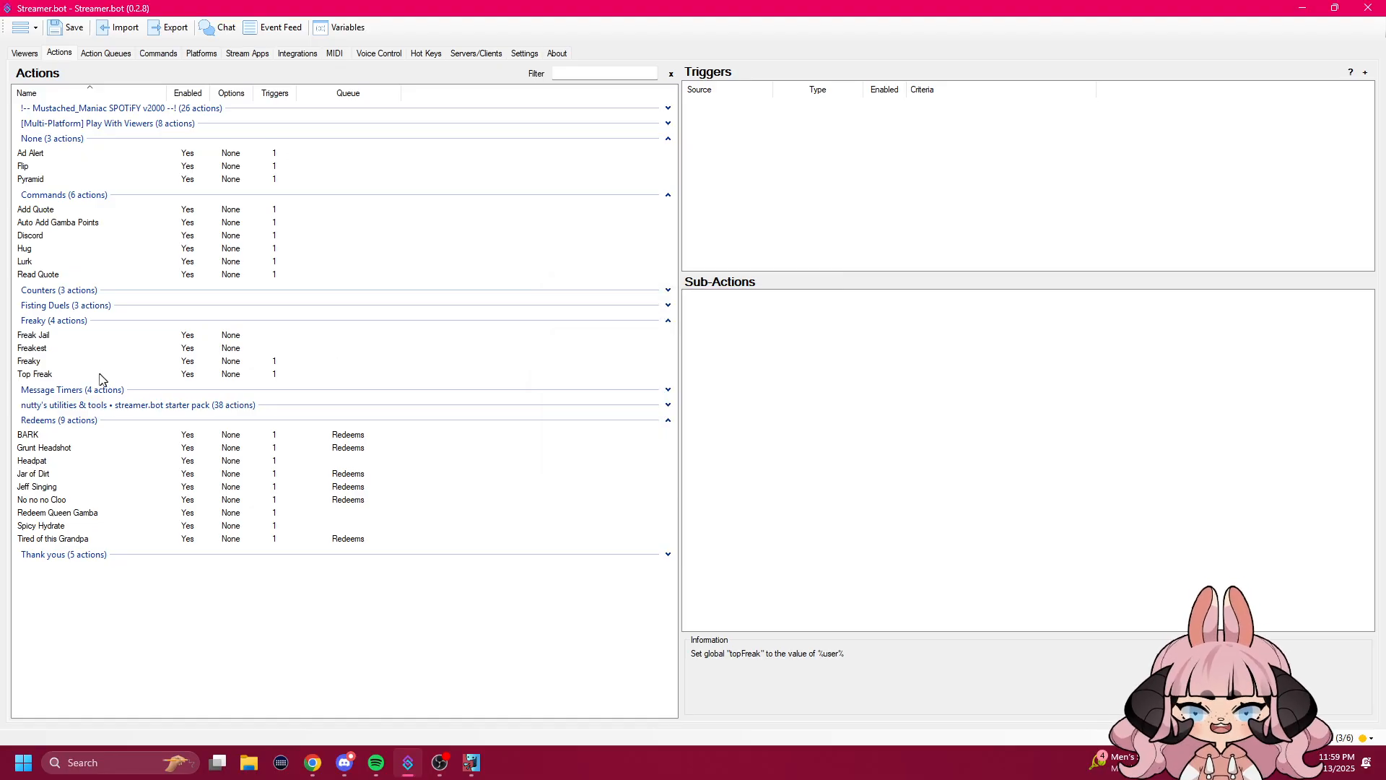
Step: Open the Top Freak action and start creating a new command for an additional Command Triggered trigger
{"action": "left_click", "coordinate": [48, 376]}
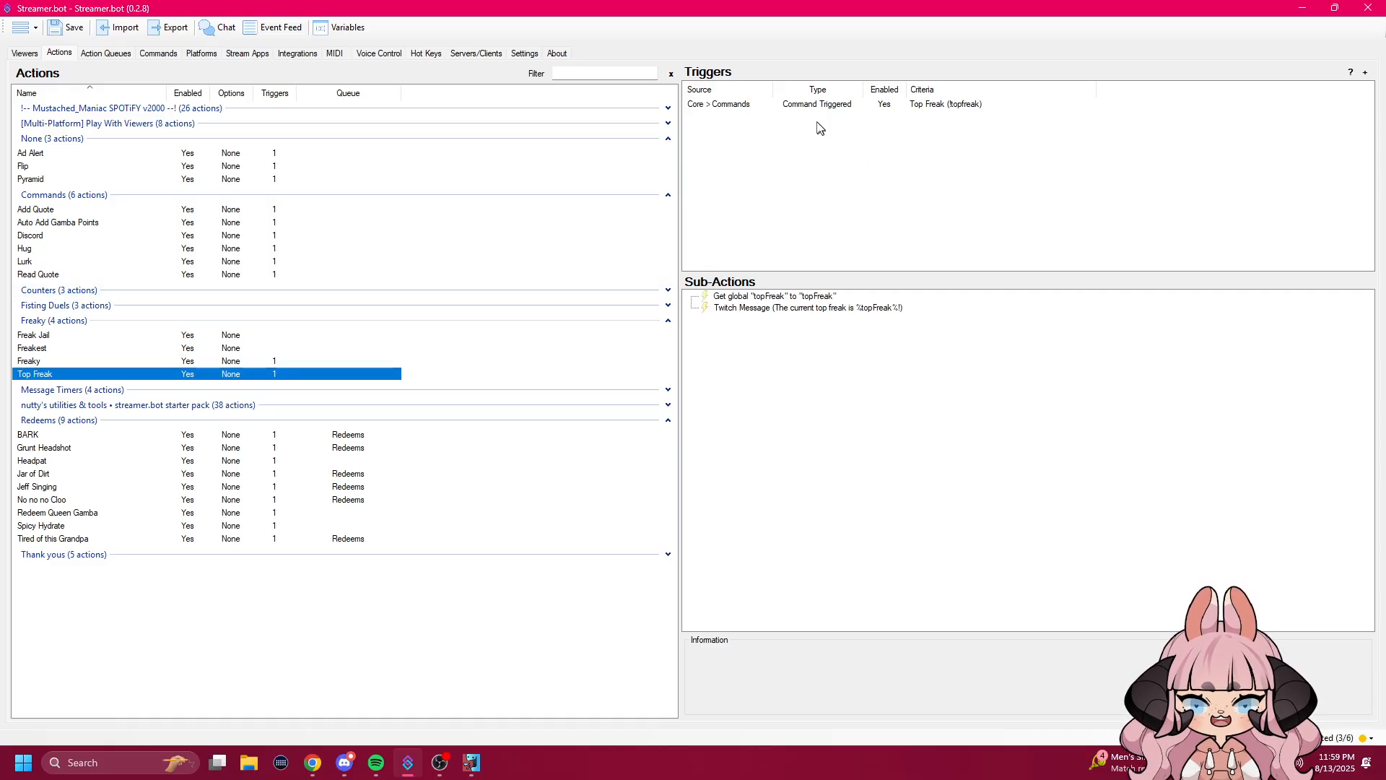
{"action": "right_click", "coordinate": [771, 160]}
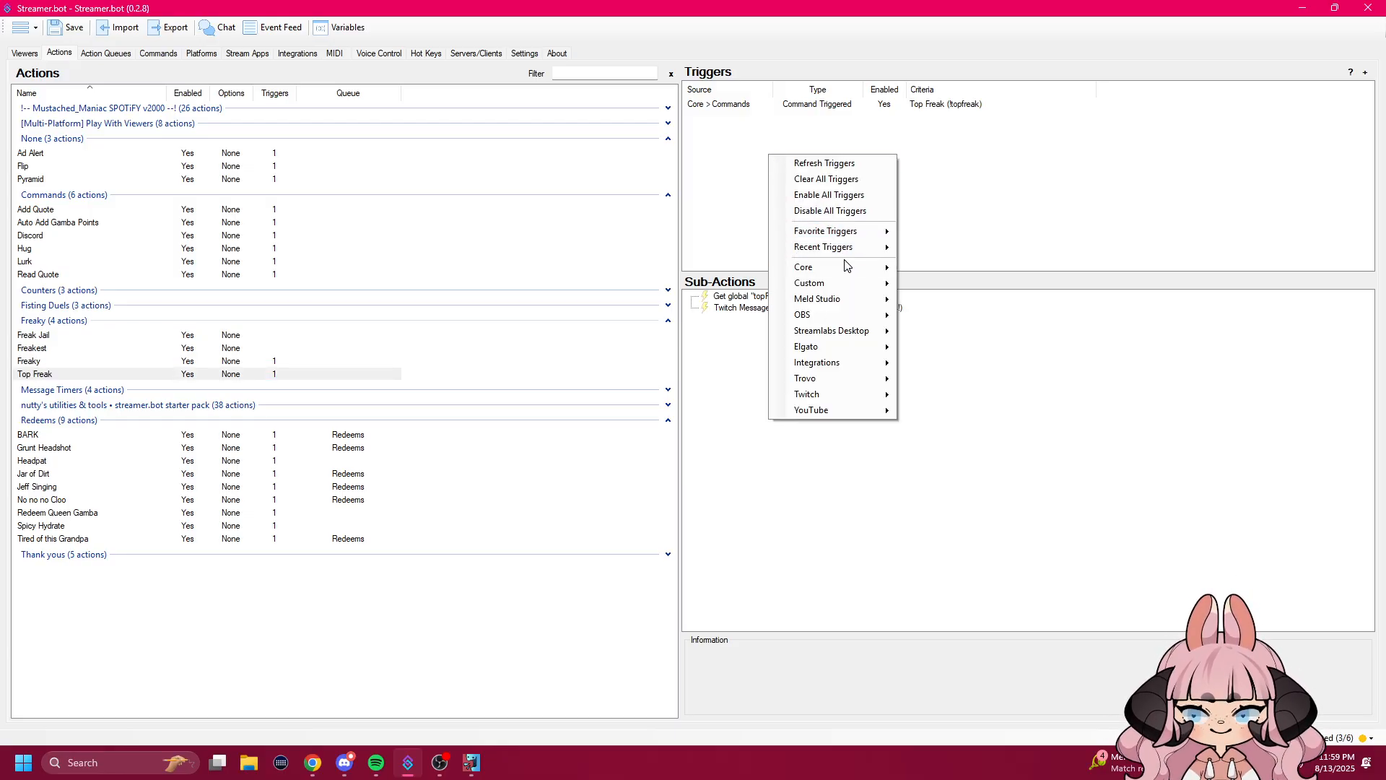
{"action": "mouse_move", "coordinate": [846, 268]}
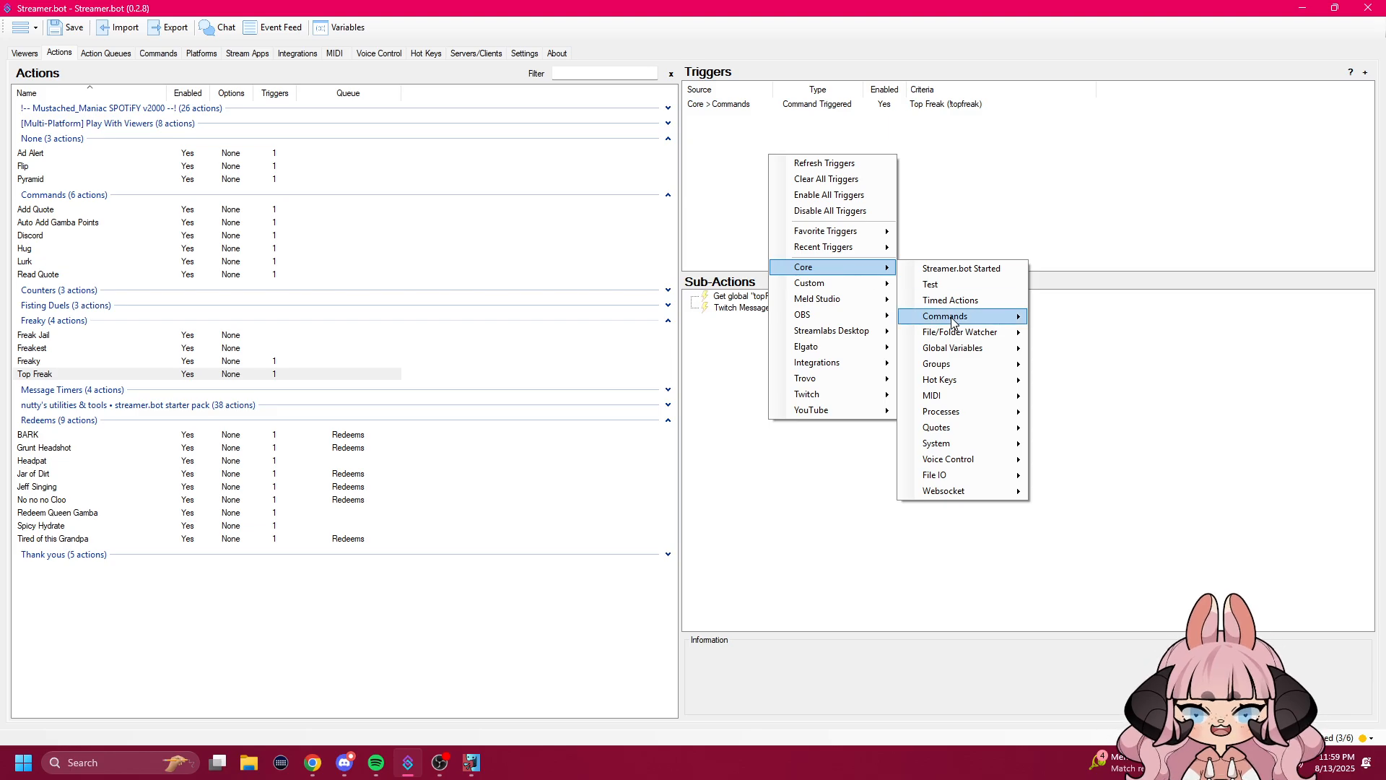
{"action": "mouse_move", "coordinate": [953, 323]}
{"action": "left_click", "coordinate": [1089, 334]}
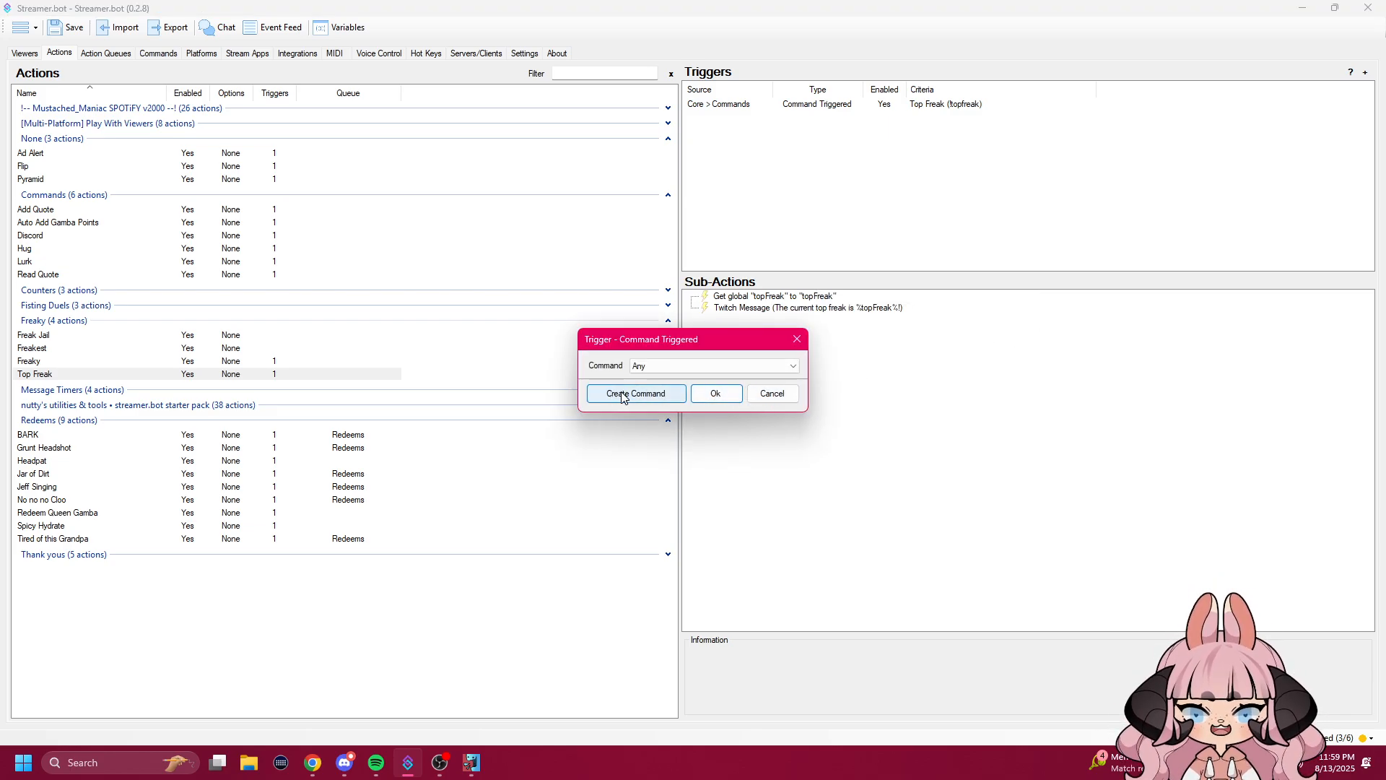
{"action": "left_click", "coordinate": [636, 393]}
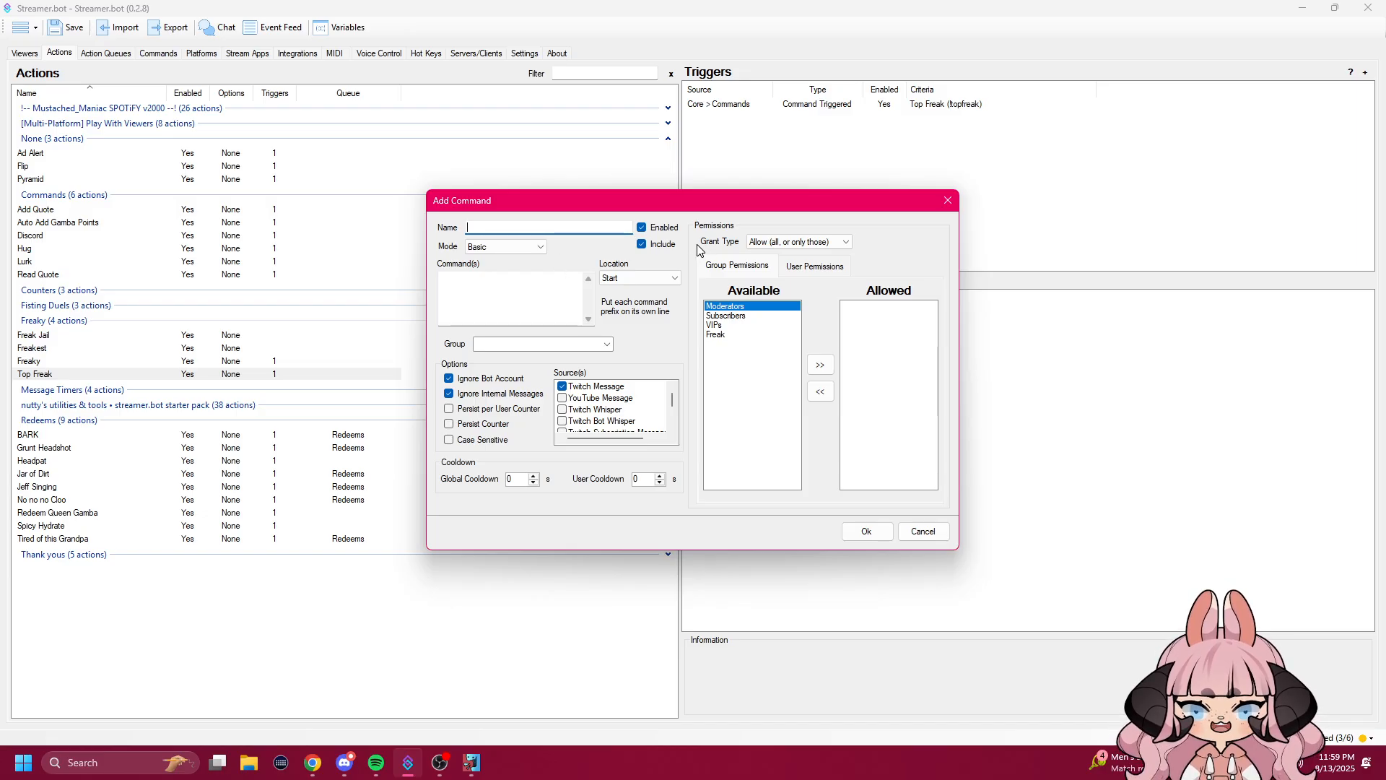
Step: Try out a command named Top Freak with the command lines !topfreak and !freaktop, then discard the command and the trigger
{"action": "type", "text": "Top "}
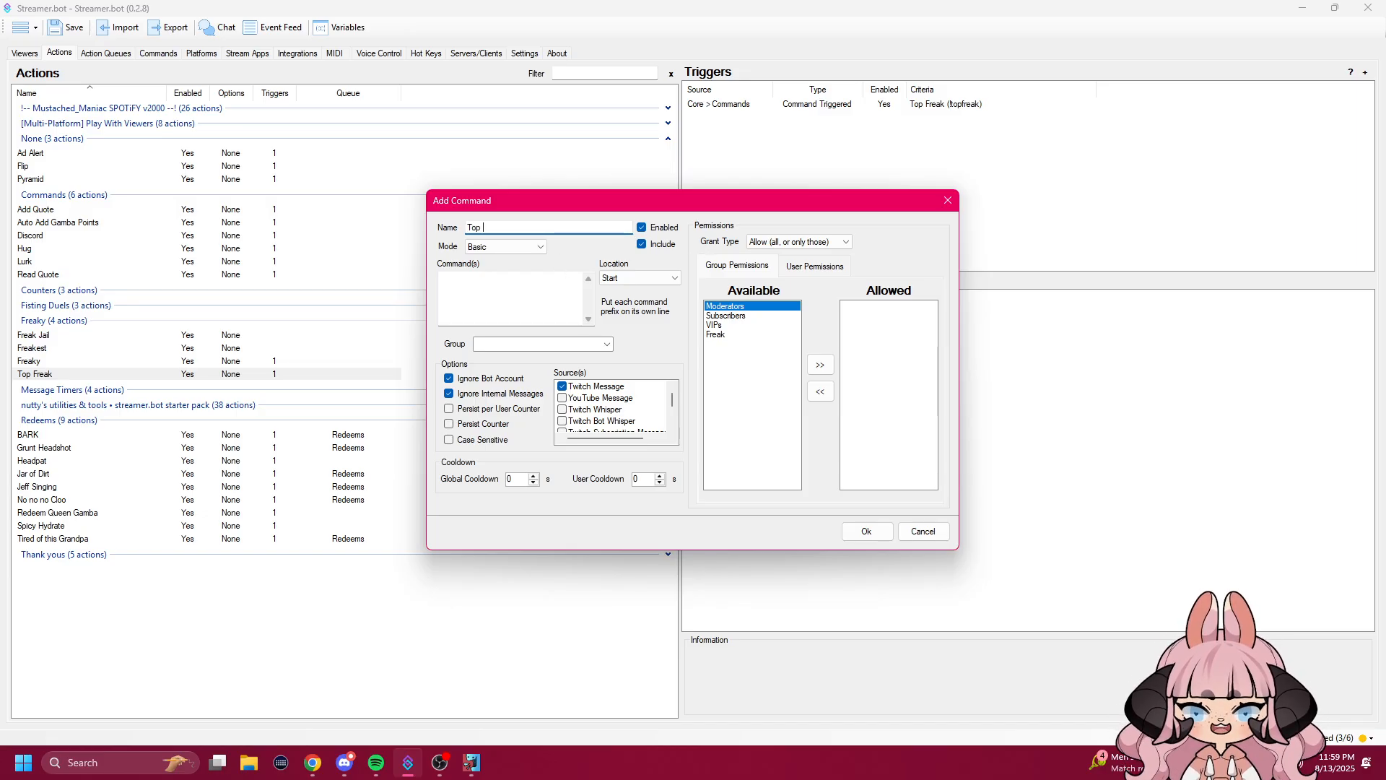
{"action": "type", "text": "Freak"}
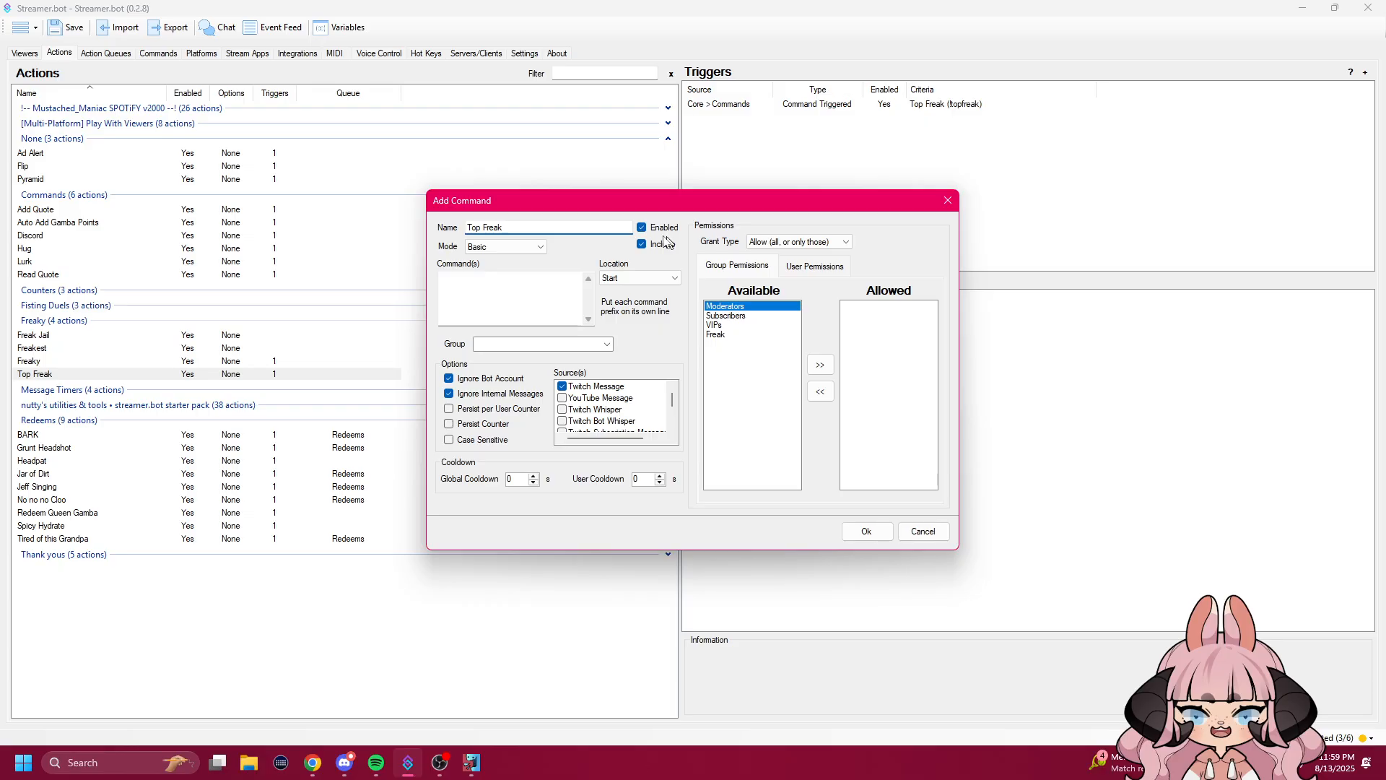
{"action": "left_click", "coordinate": [501, 293]}
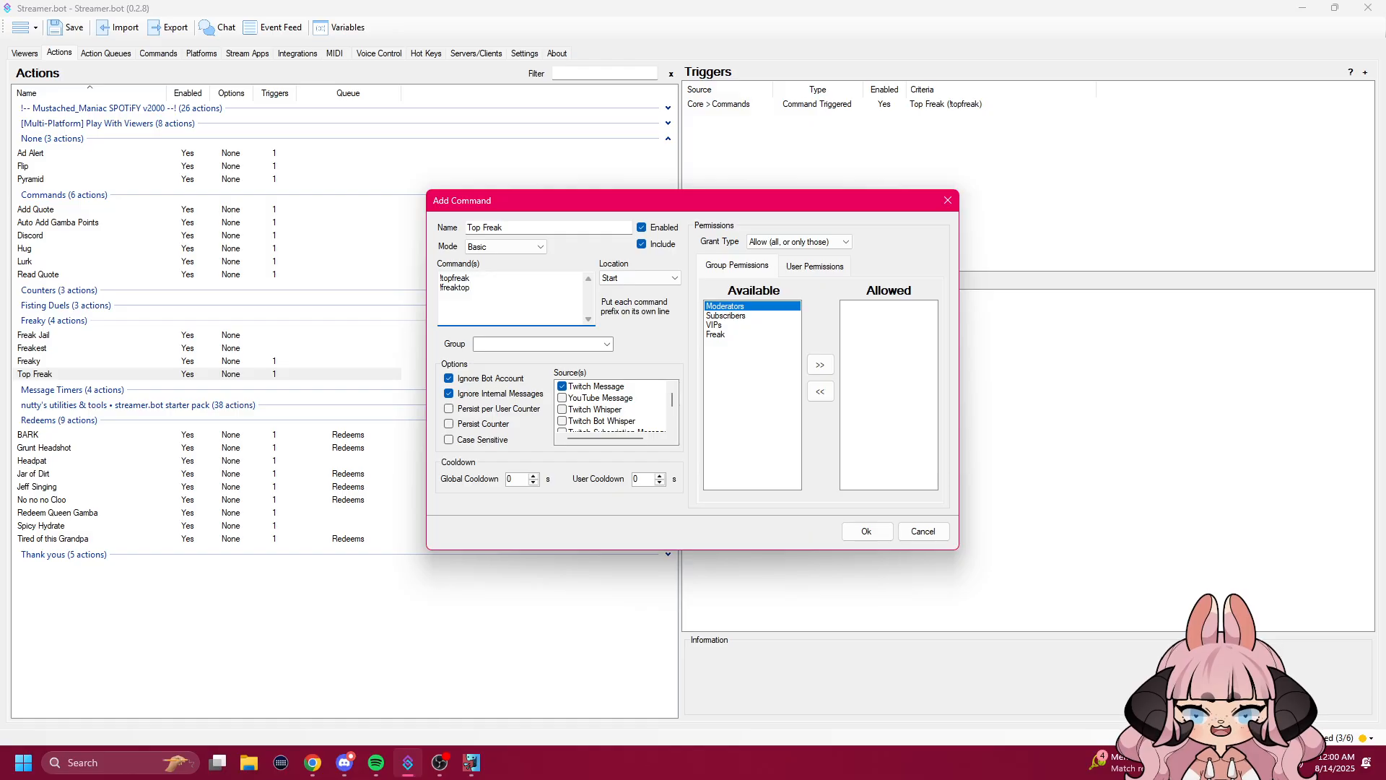
{"action": "left_click_drag", "start_coordinate": [515, 480], "coordinate": [459, 463]}
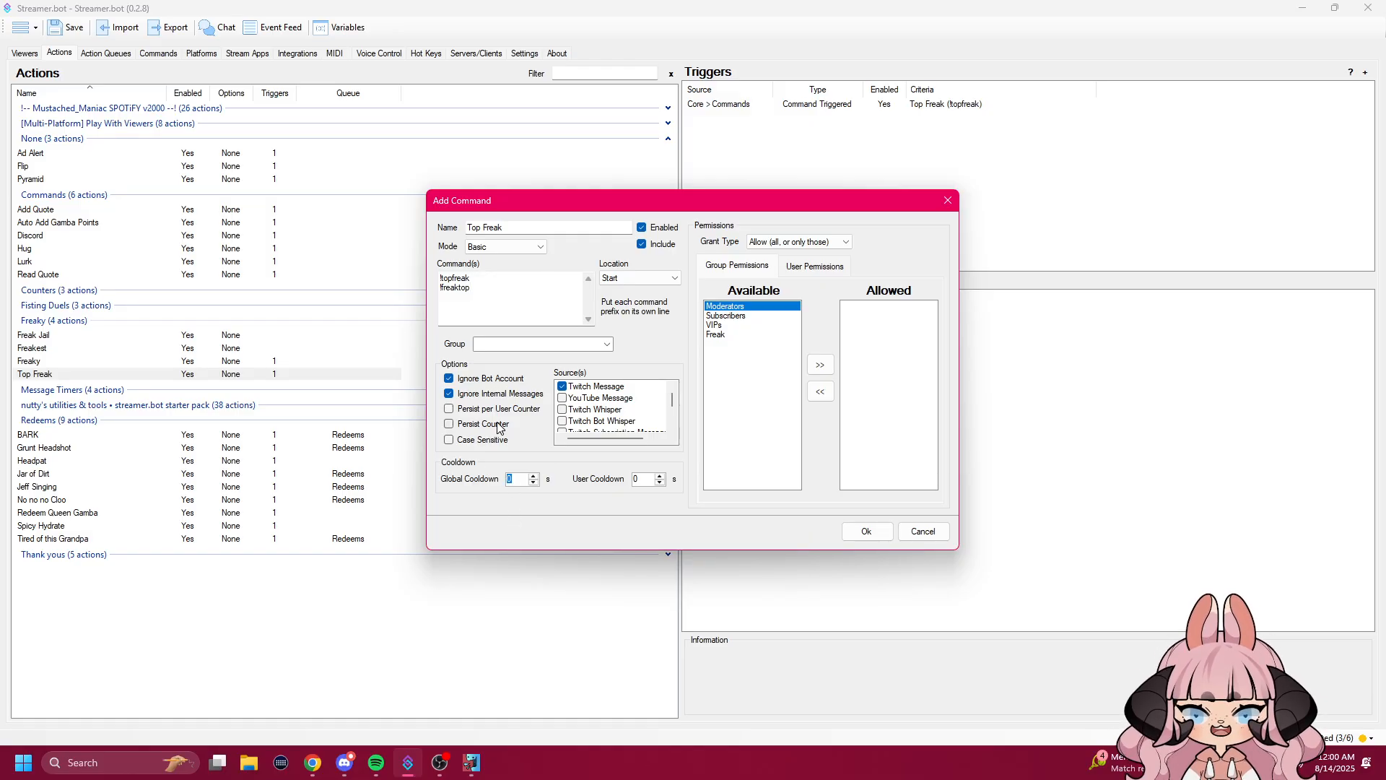
{"action": "left_click", "coordinate": [924, 533]}
{"action": "left_click", "coordinate": [769, 394]}
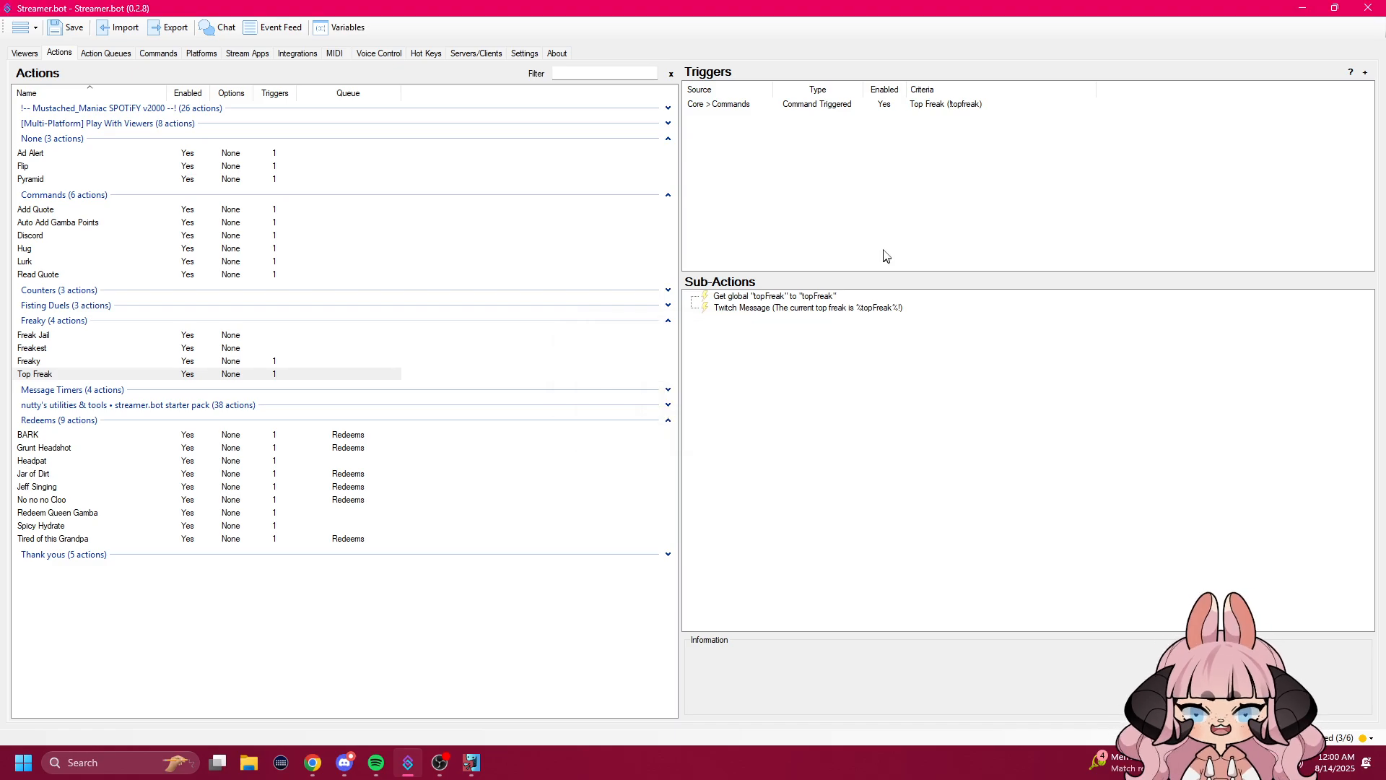
Step: Review Top Freak's existing command trigger, look at Freakest's sub-actions, and return to the Top Freak action
{"action": "left_click", "coordinate": [826, 105]}
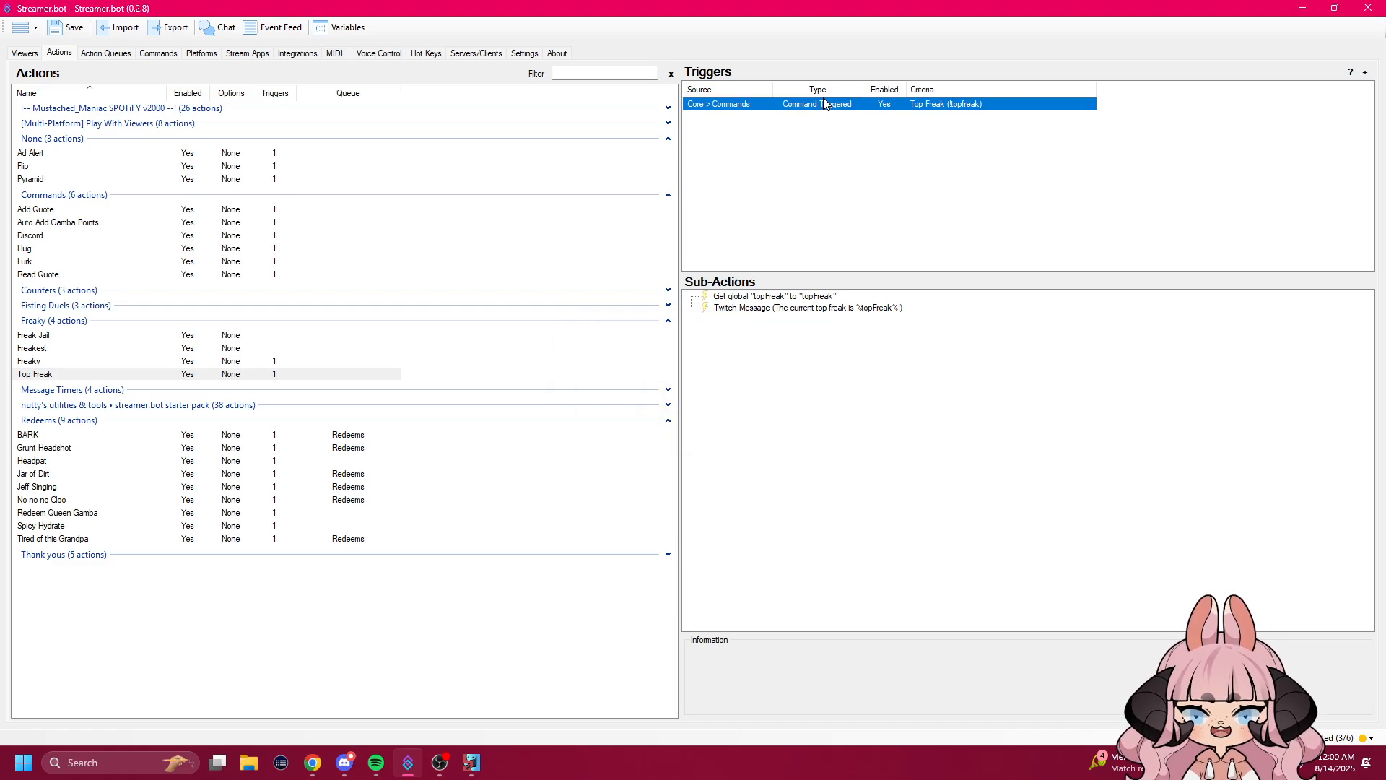
{"action": "left_click", "coordinate": [783, 362]}
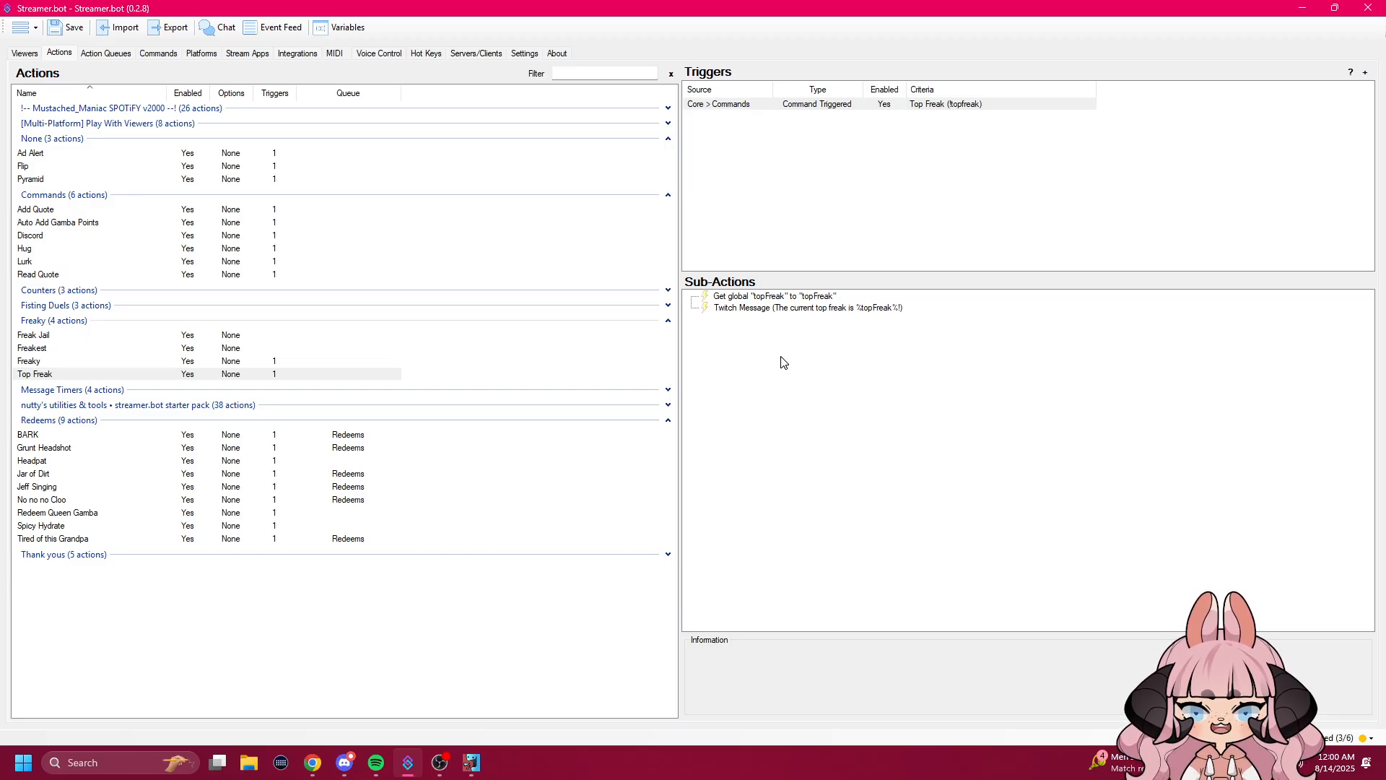
{"action": "left_click", "coordinate": [51, 350]}
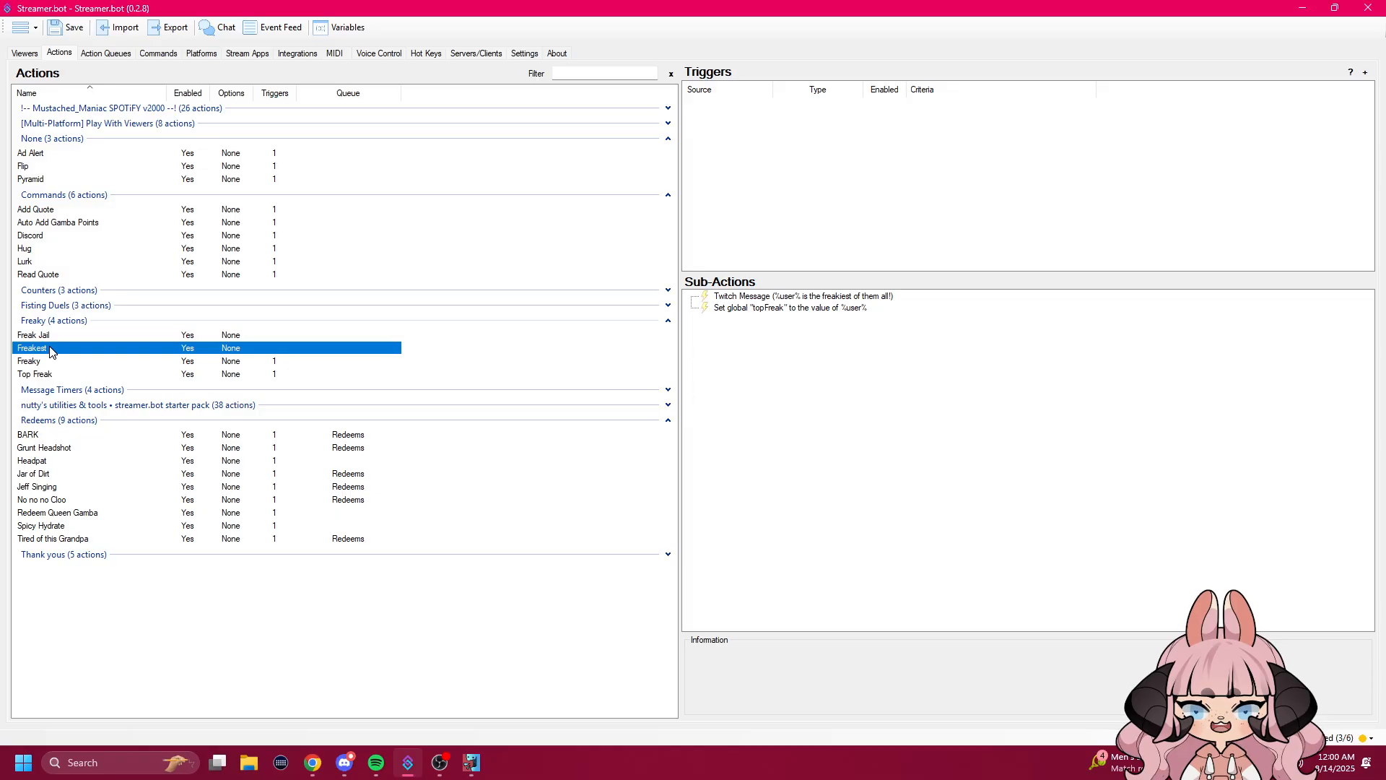
{"action": "left_click", "coordinate": [52, 373]}
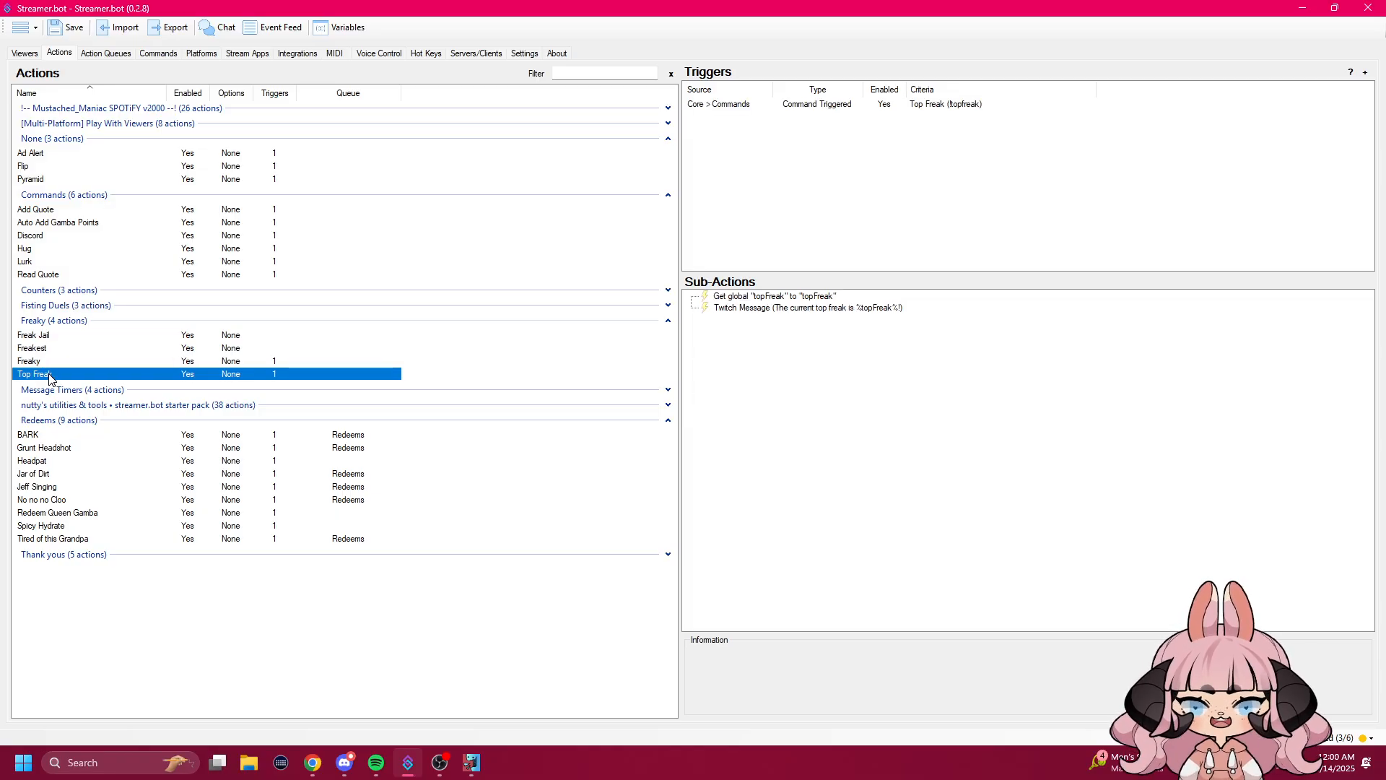
{"action": "right_click", "coordinate": [790, 355]}
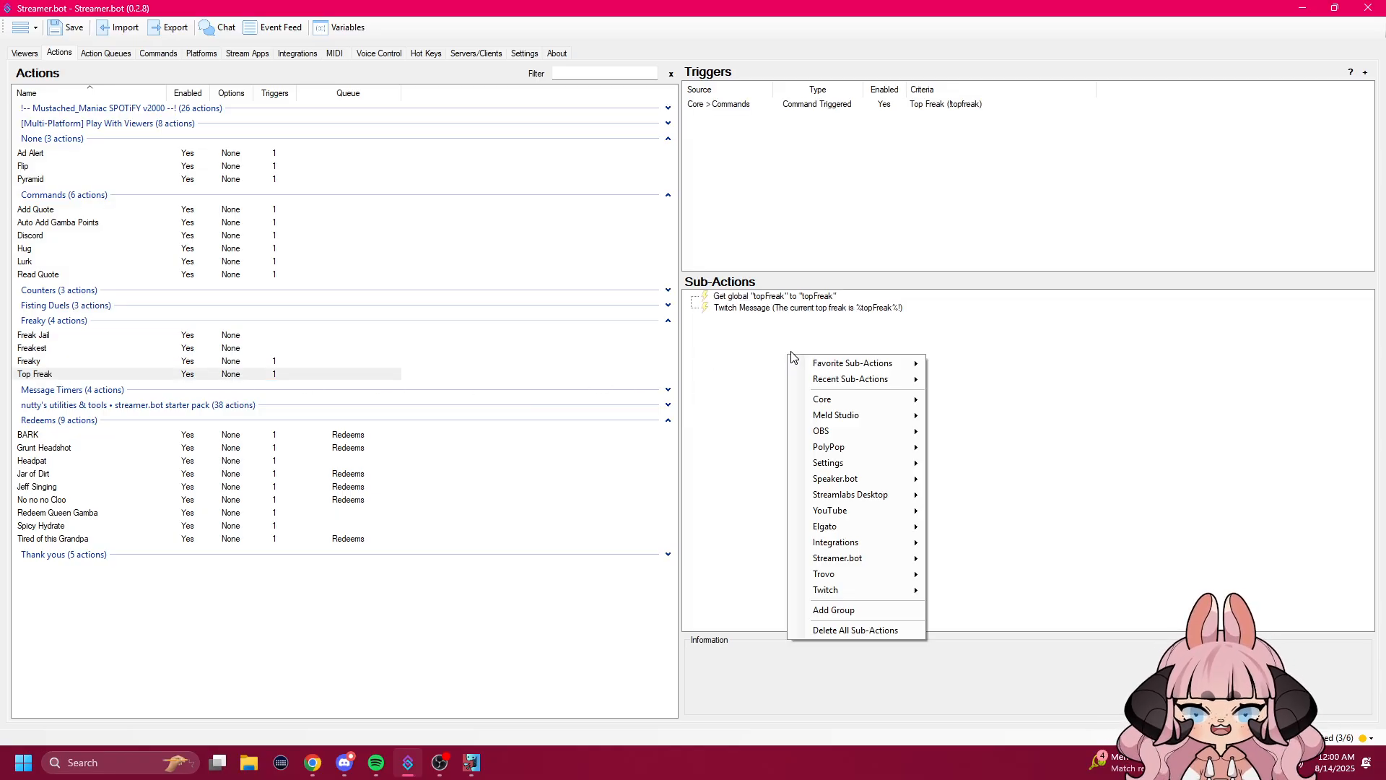
{"action": "mouse_move", "coordinate": [831, 403]}
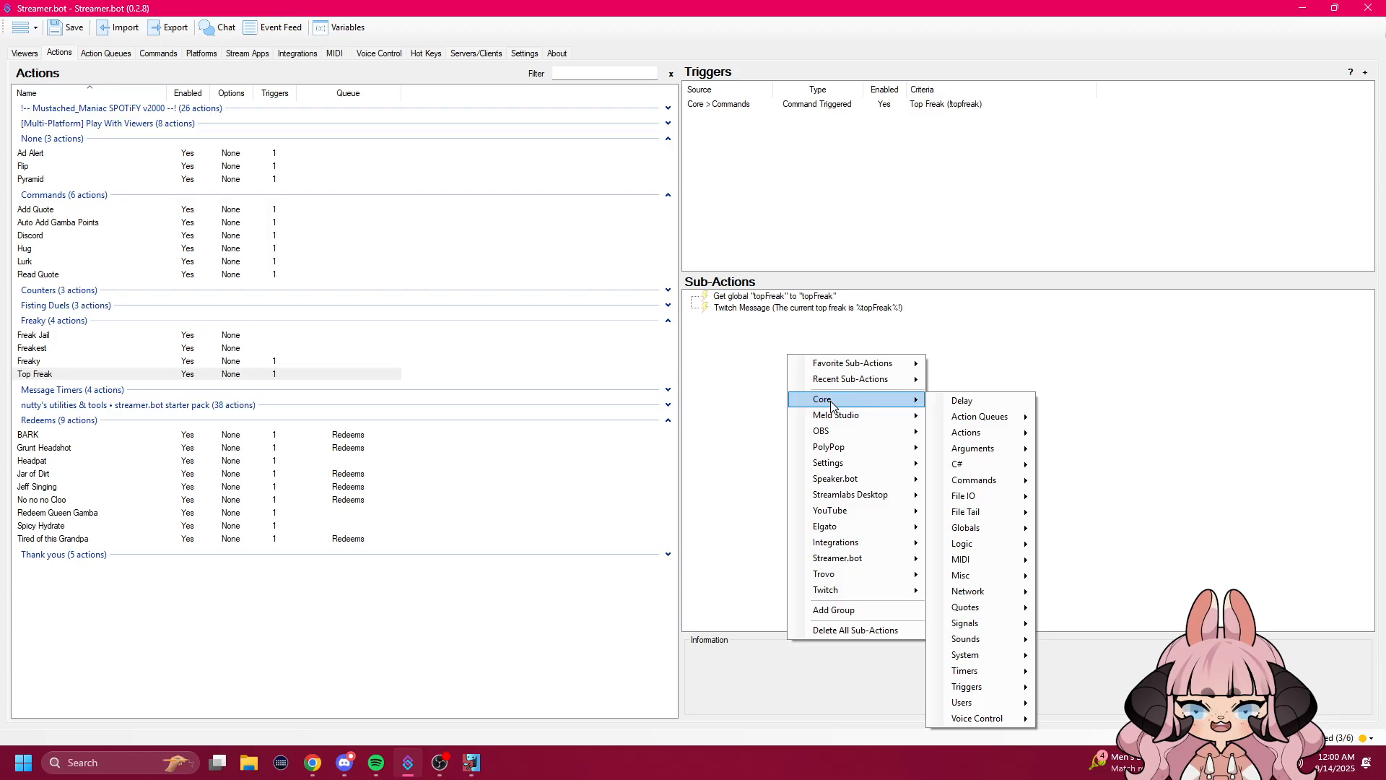
{"action": "mouse_move", "coordinate": [968, 528]}
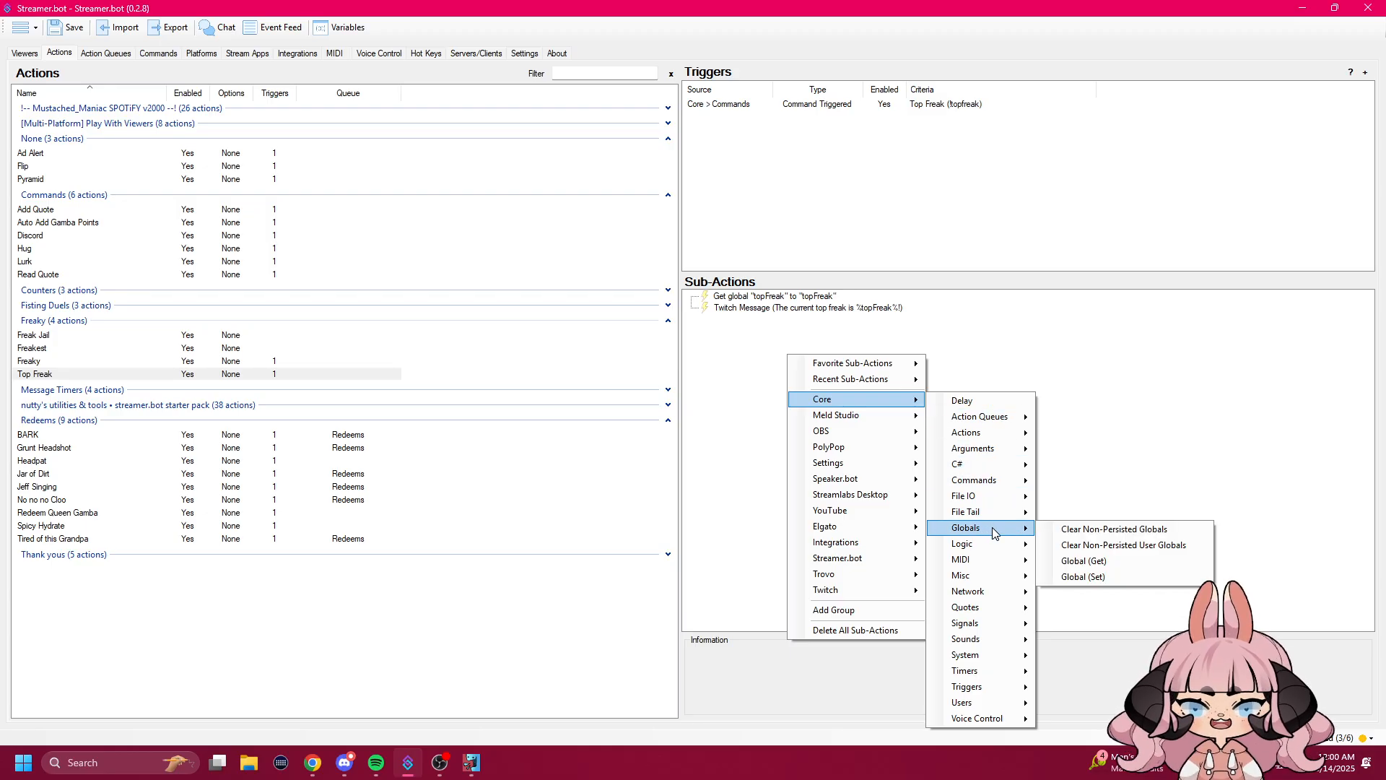
{"action": "left_click", "coordinate": [1112, 562]}
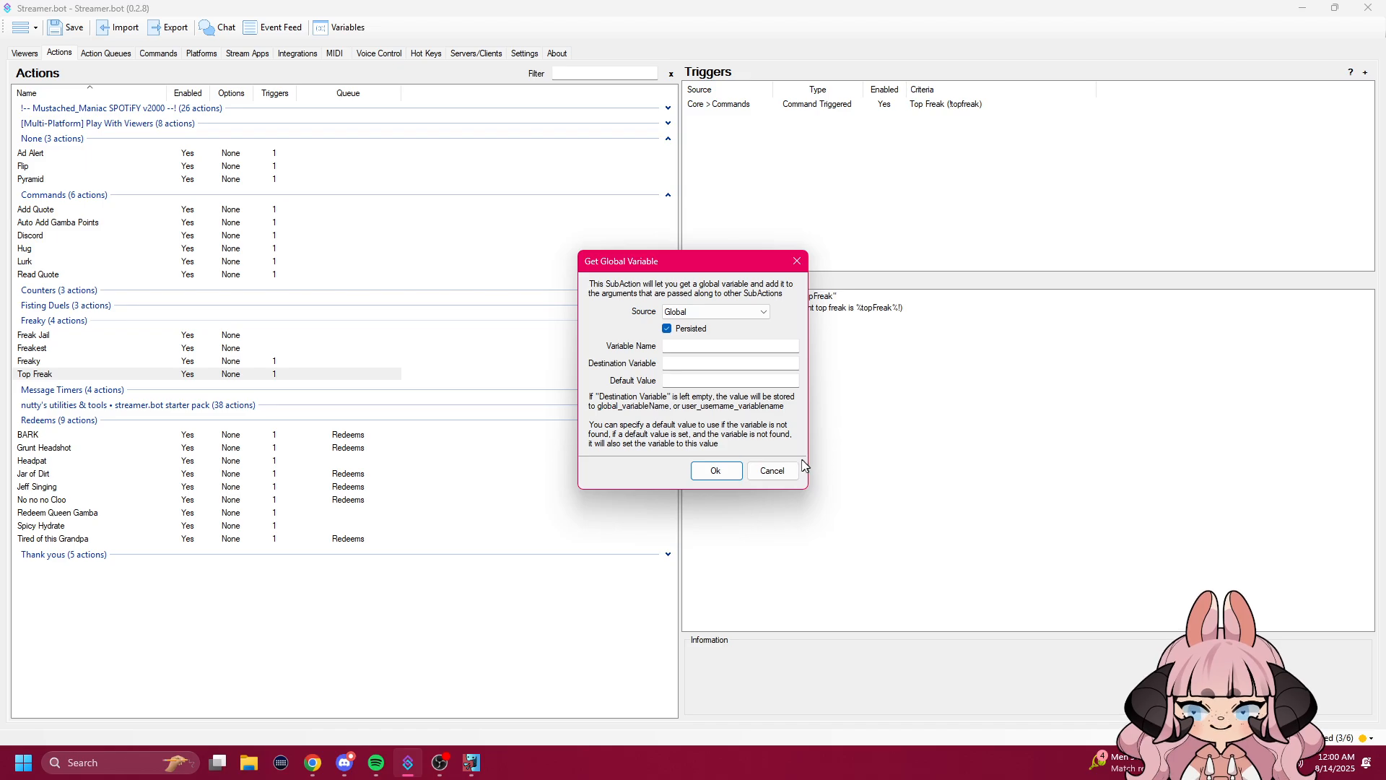
{"action": "left_click", "coordinate": [774, 471]}
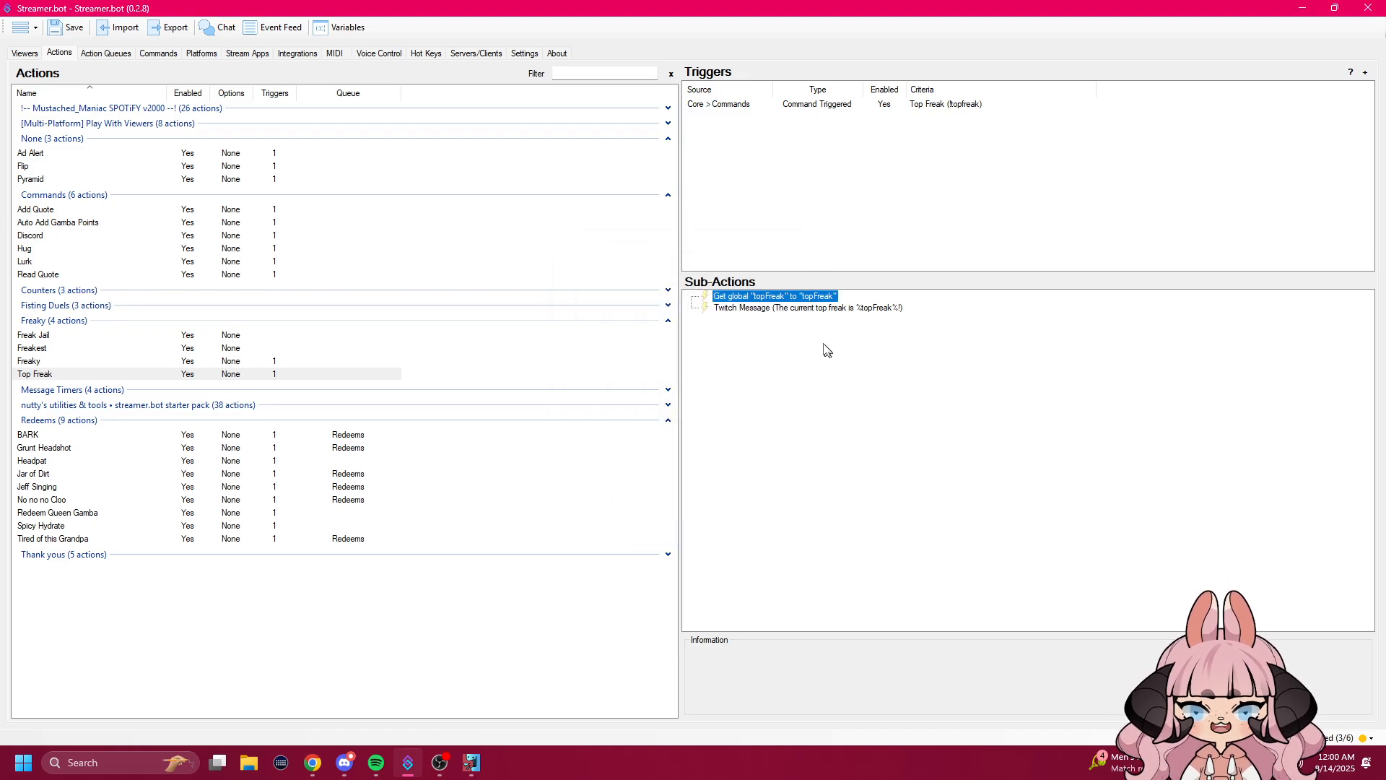
Step: Examine the source, variable name, destination variable and default value of Top Freak's existing Get Global sub-action, and close it keeping its settings
{"action": "double_click", "coordinate": [792, 297]}
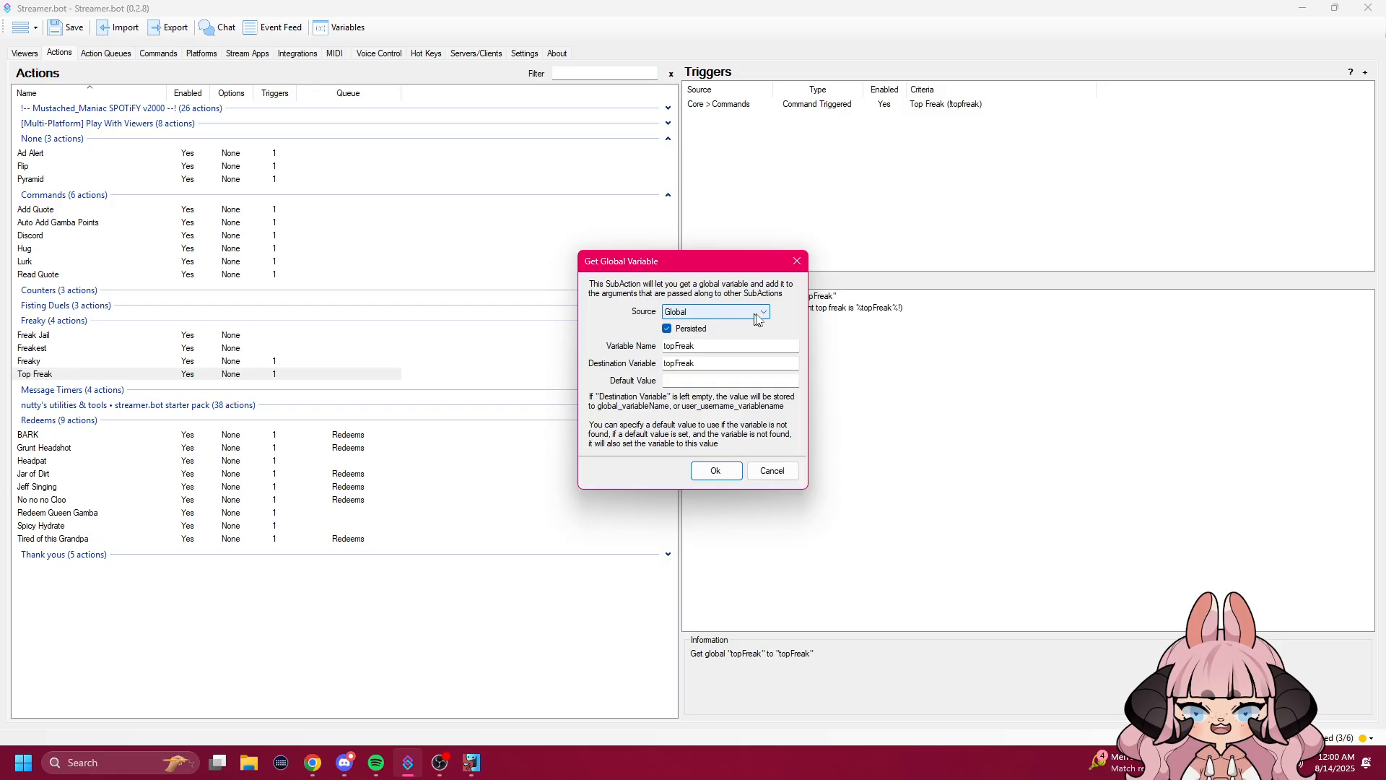
{"action": "left_click_drag", "start_coordinate": [698, 346], "coordinate": [645, 347]}
{"action": "left_click", "coordinate": [690, 346]}
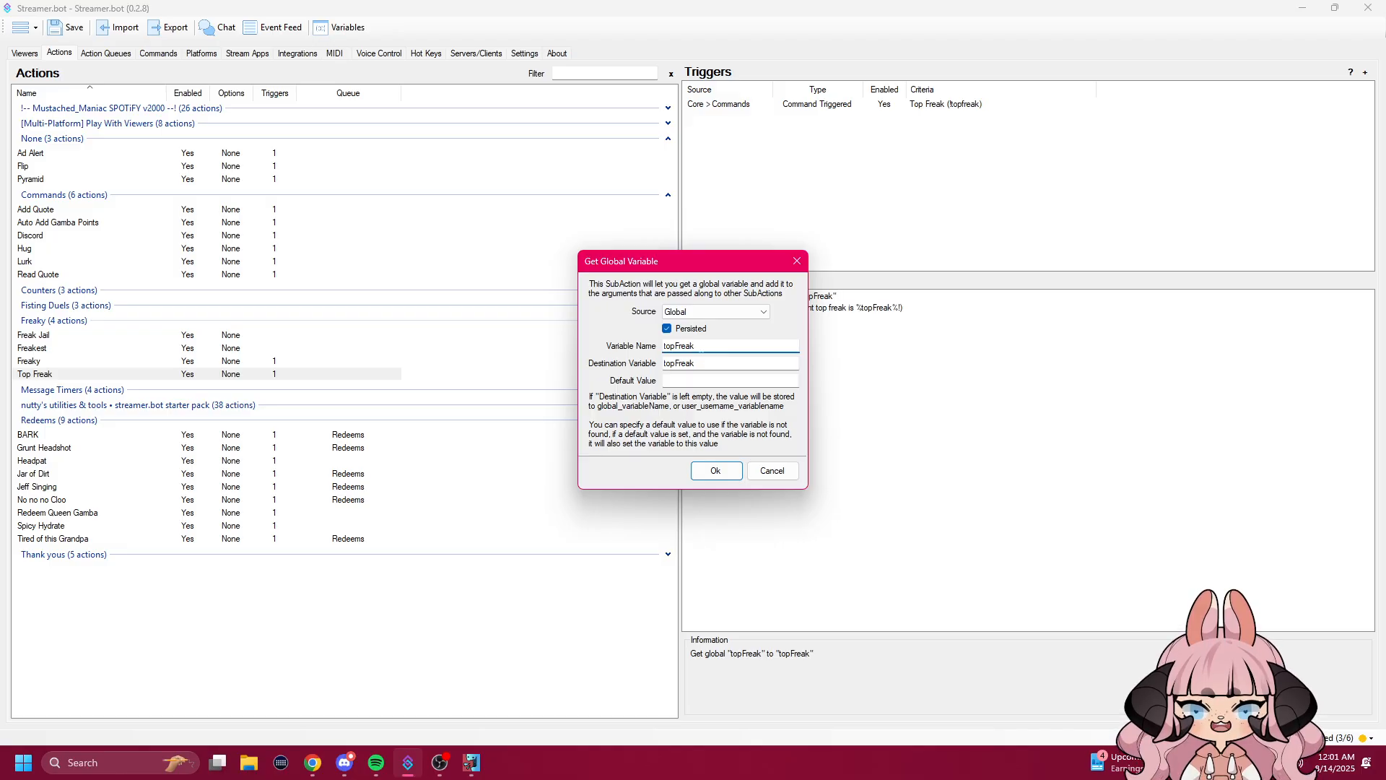
{"action": "left_click_drag", "start_coordinate": [701, 346], "coordinate": [665, 346]}
{"action": "key", "text": "Tab"}
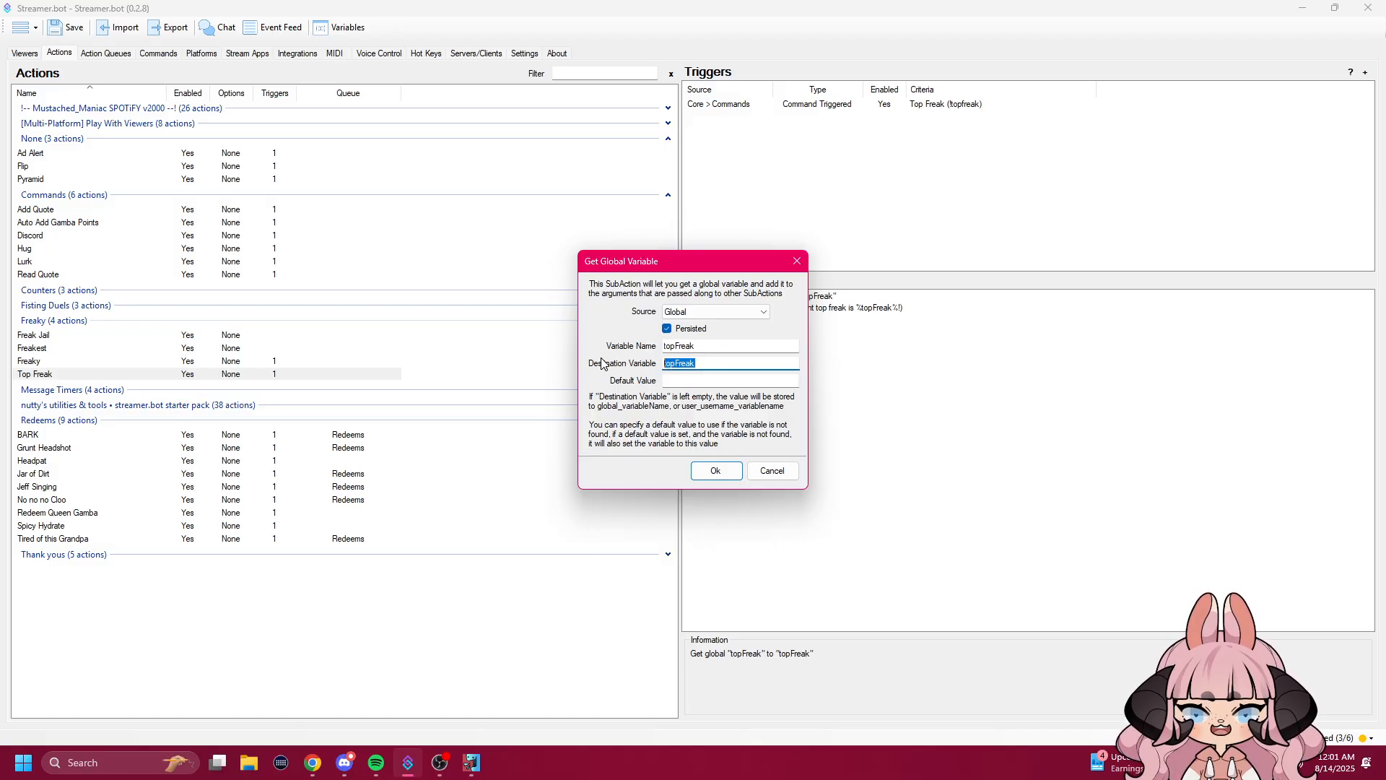
{"action": "key", "text": "Tab"}
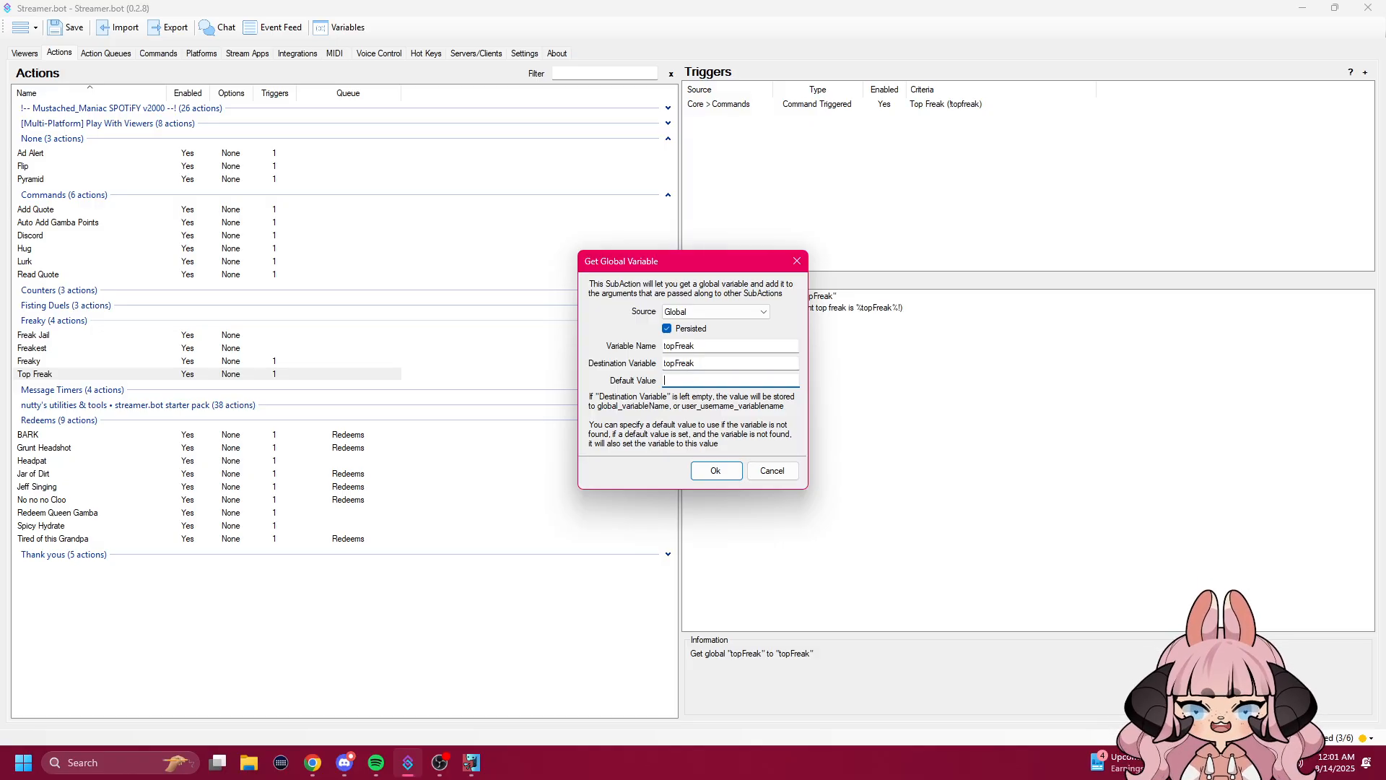
{"action": "left_click", "coordinate": [718, 471]}
{"action": "left_click", "coordinate": [829, 377]}
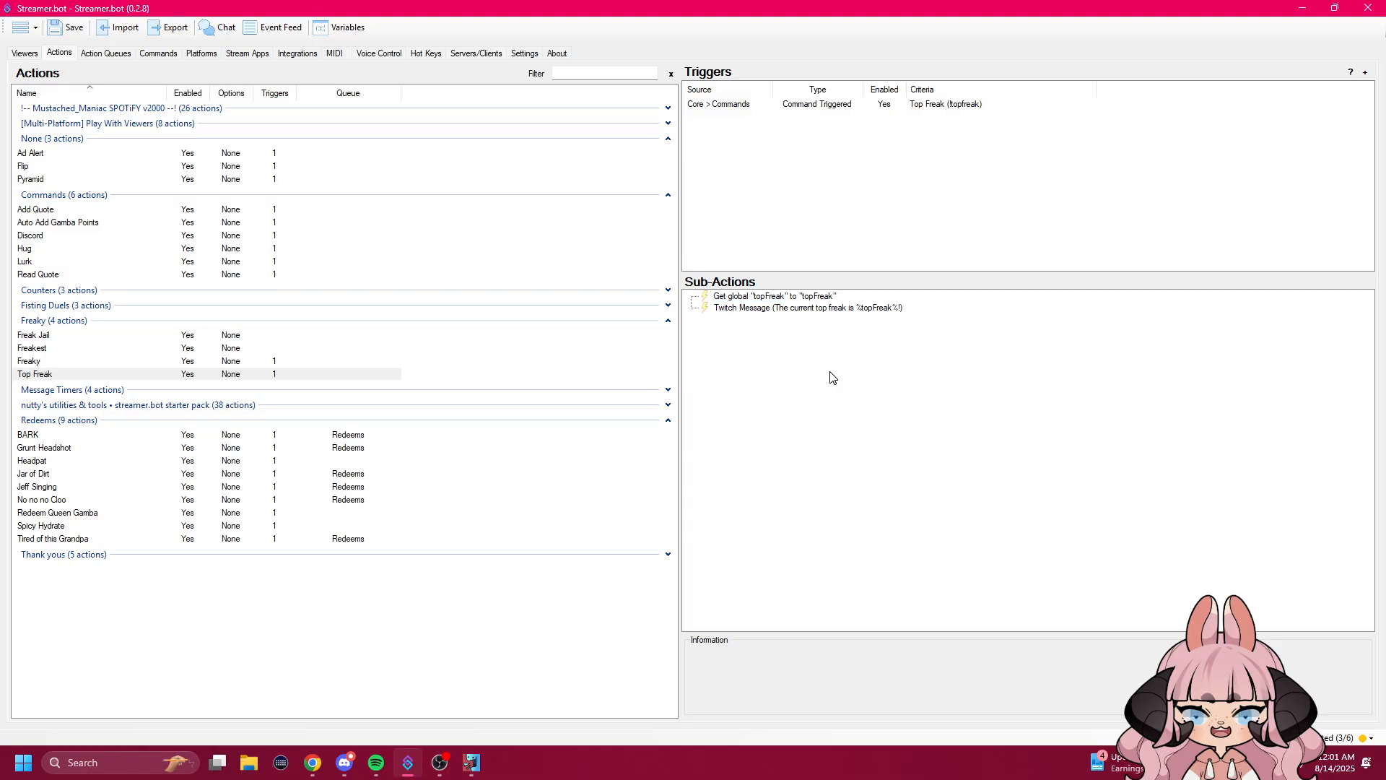
{"action": "right_click", "coordinate": [768, 341]}
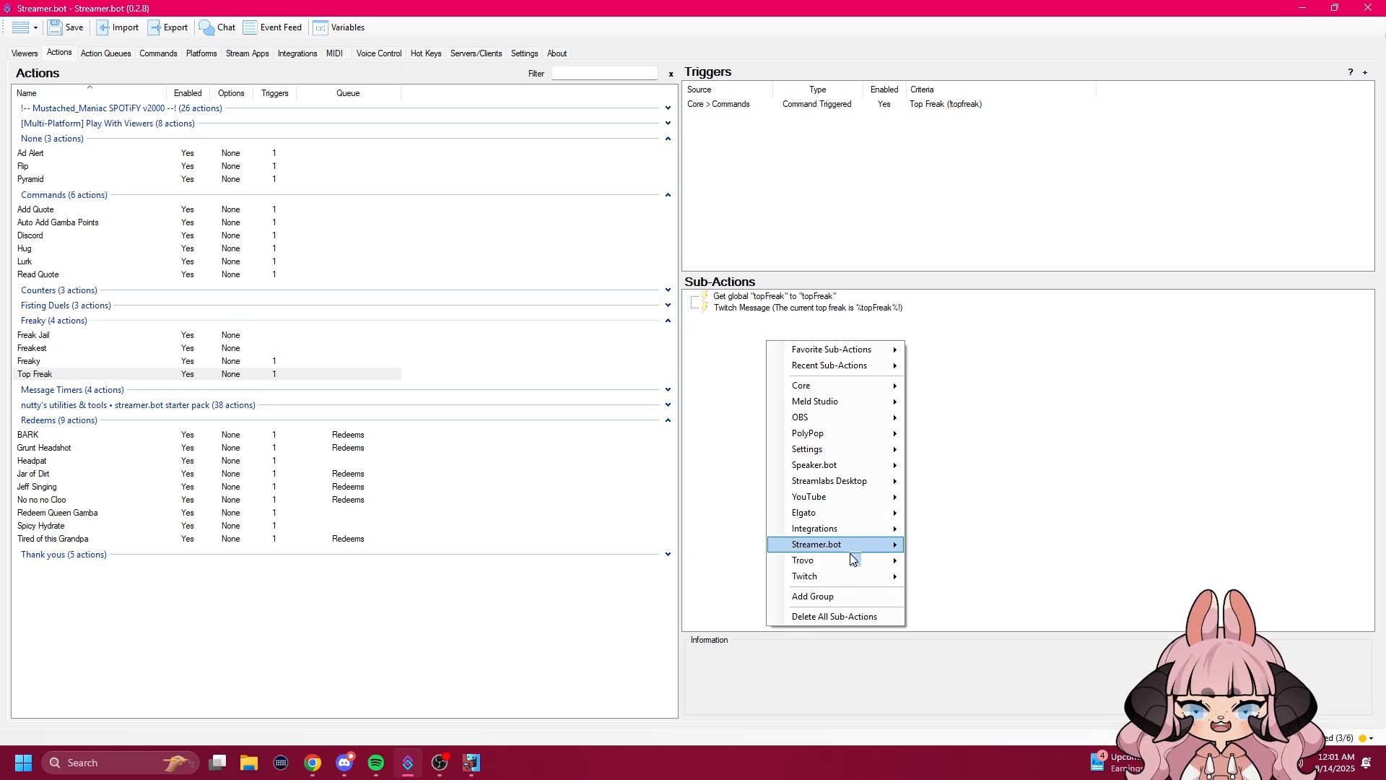
{"action": "mouse_move", "coordinate": [857, 576]}
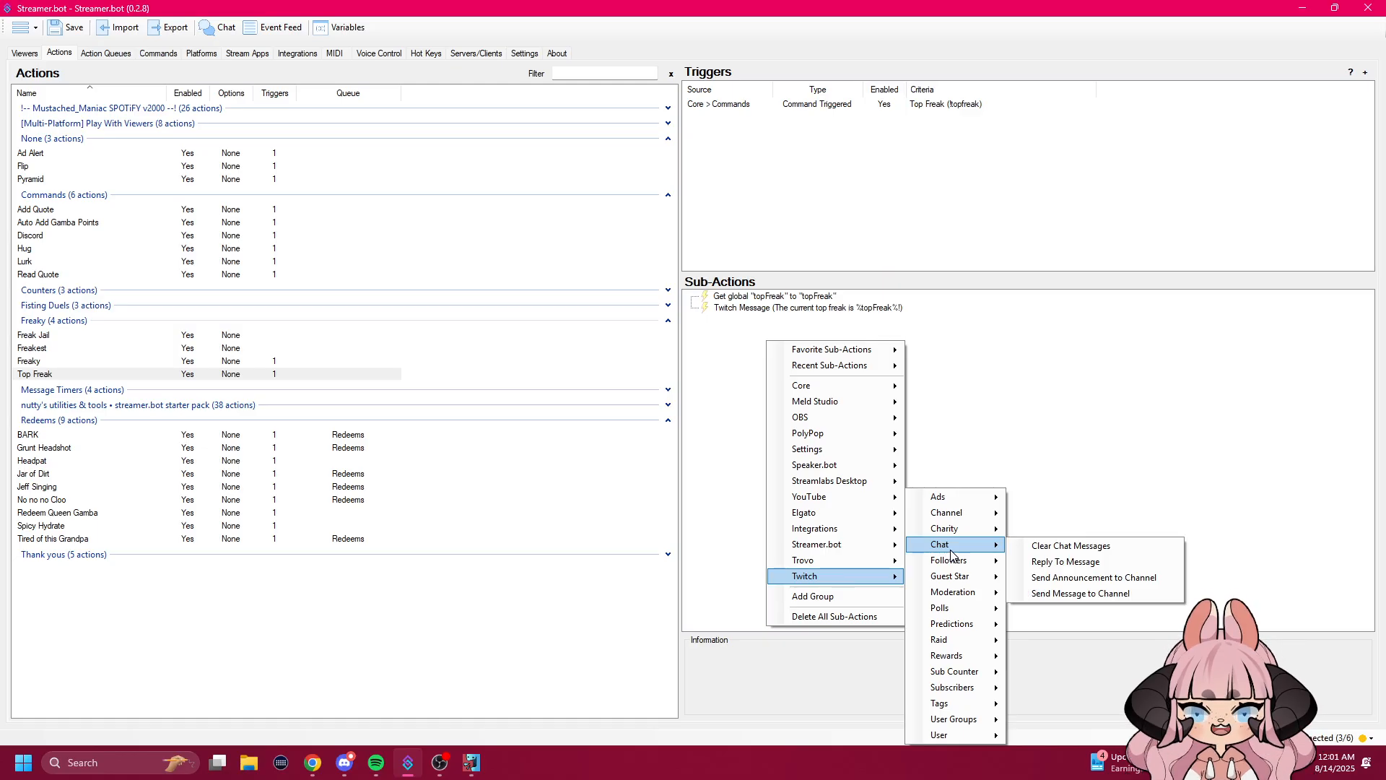
{"action": "left_click", "coordinate": [1104, 593]}
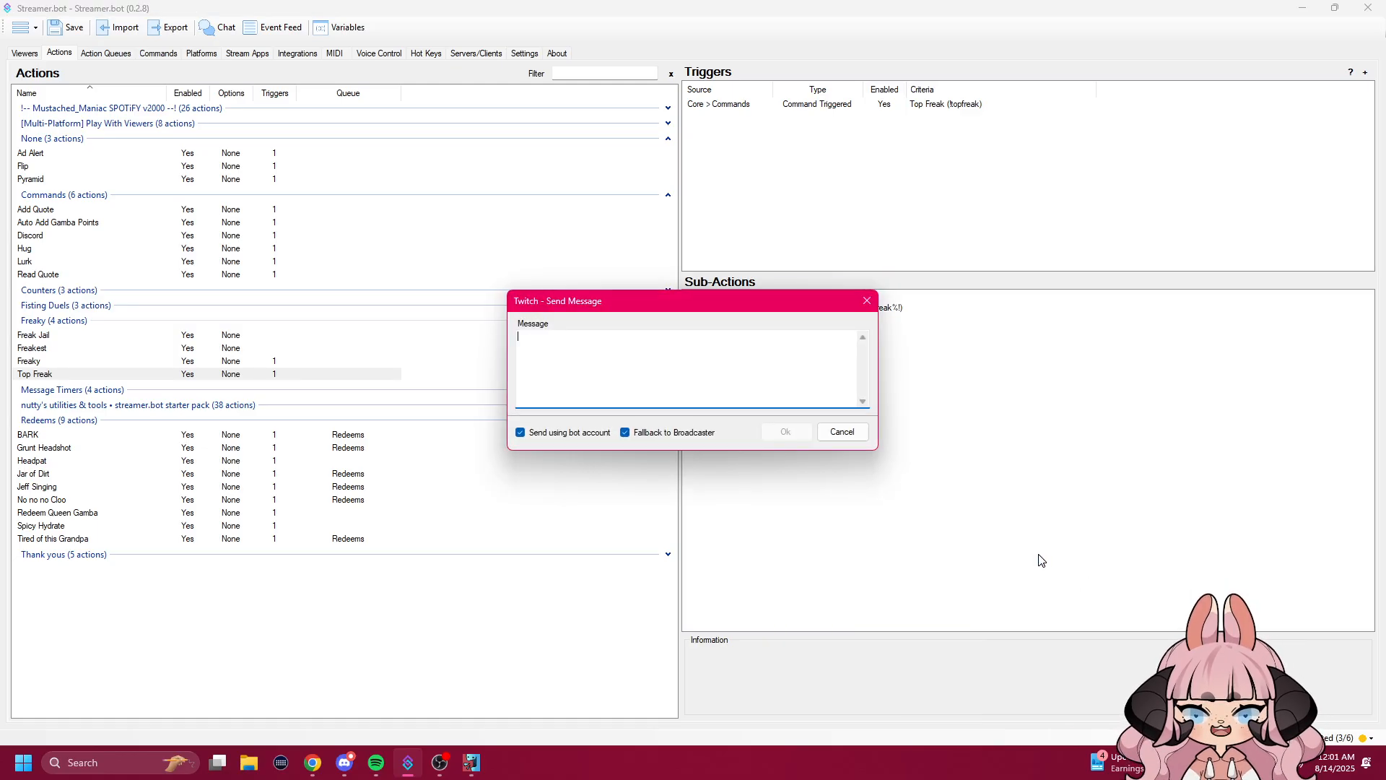
{"action": "left_click", "coordinate": [842, 432]}
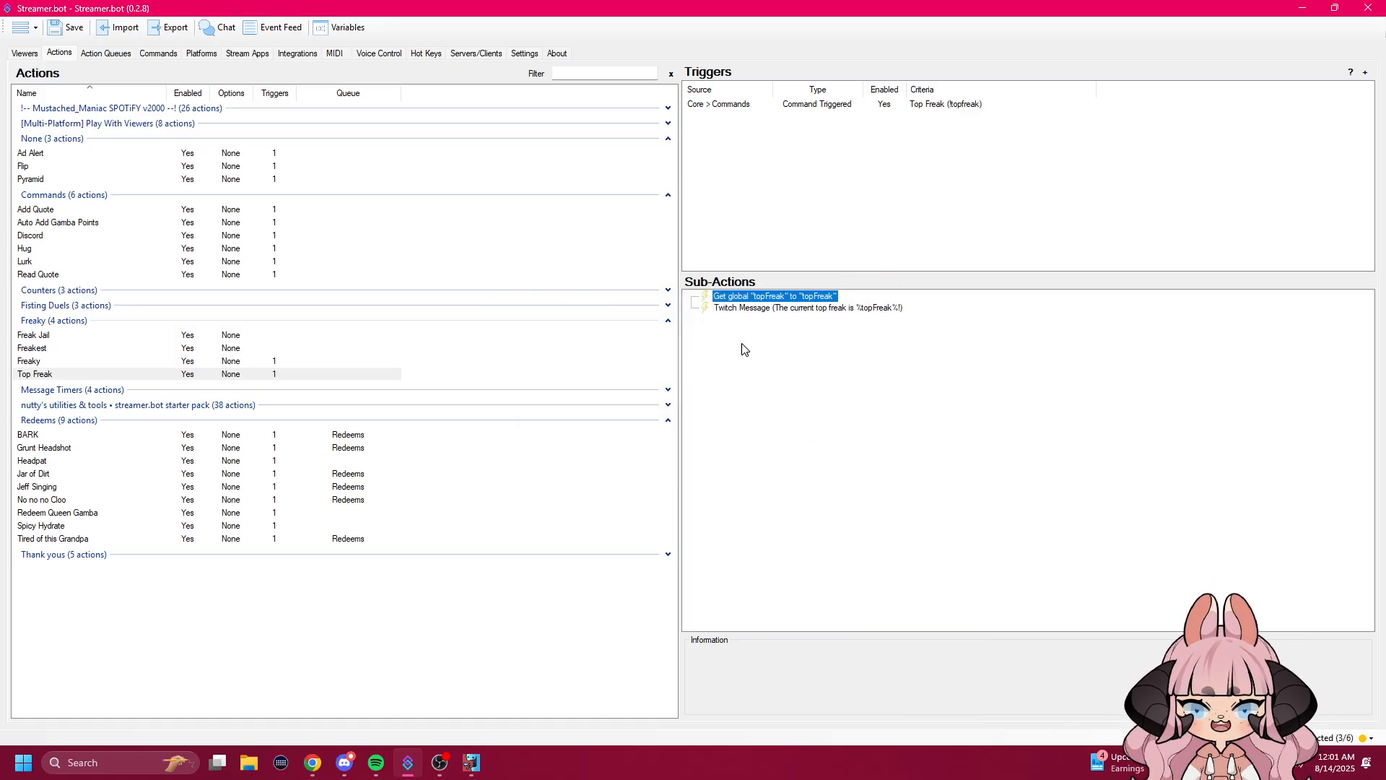
Step: Open Top Freak's existing Twitch message, examine how its text uses the %topFreak% variable, and close it keeping the text
{"action": "double_click", "coordinate": [722, 310]}
{"action": "left_click", "coordinate": [677, 355]}
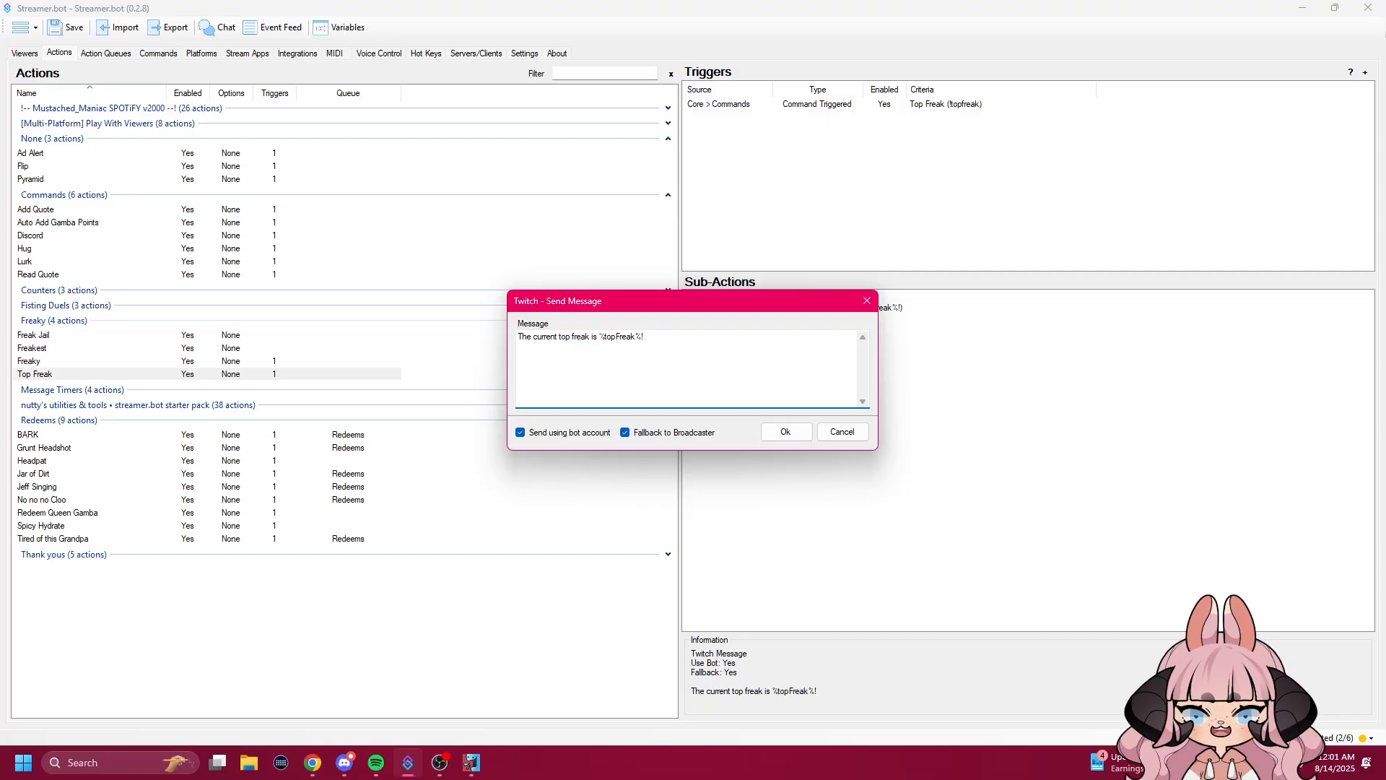
{"action": "left_click_drag", "start_coordinate": [600, 337], "coordinate": [641, 338]}
{"action": "left_click", "coordinate": [657, 357]}
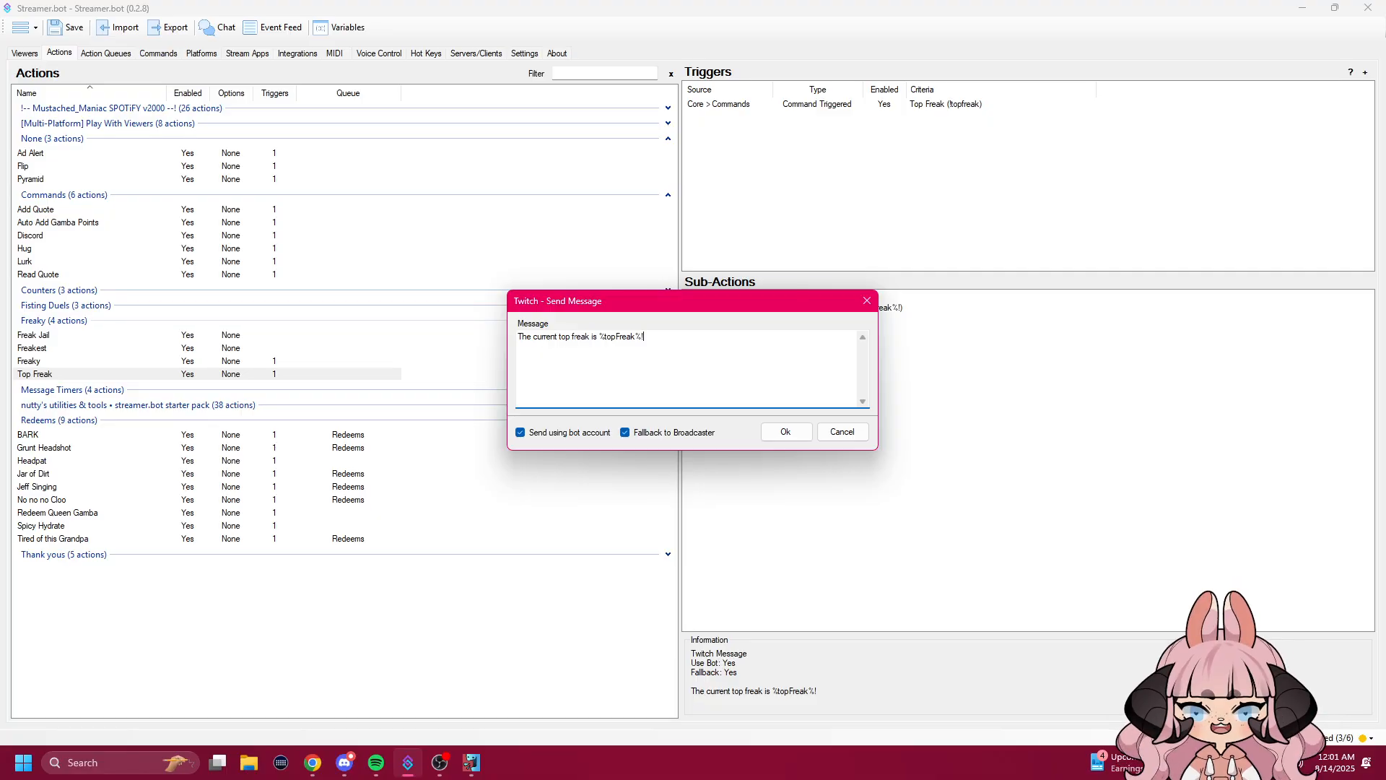
{"action": "left_click_drag", "start_coordinate": [600, 338], "coordinate": [643, 338]}
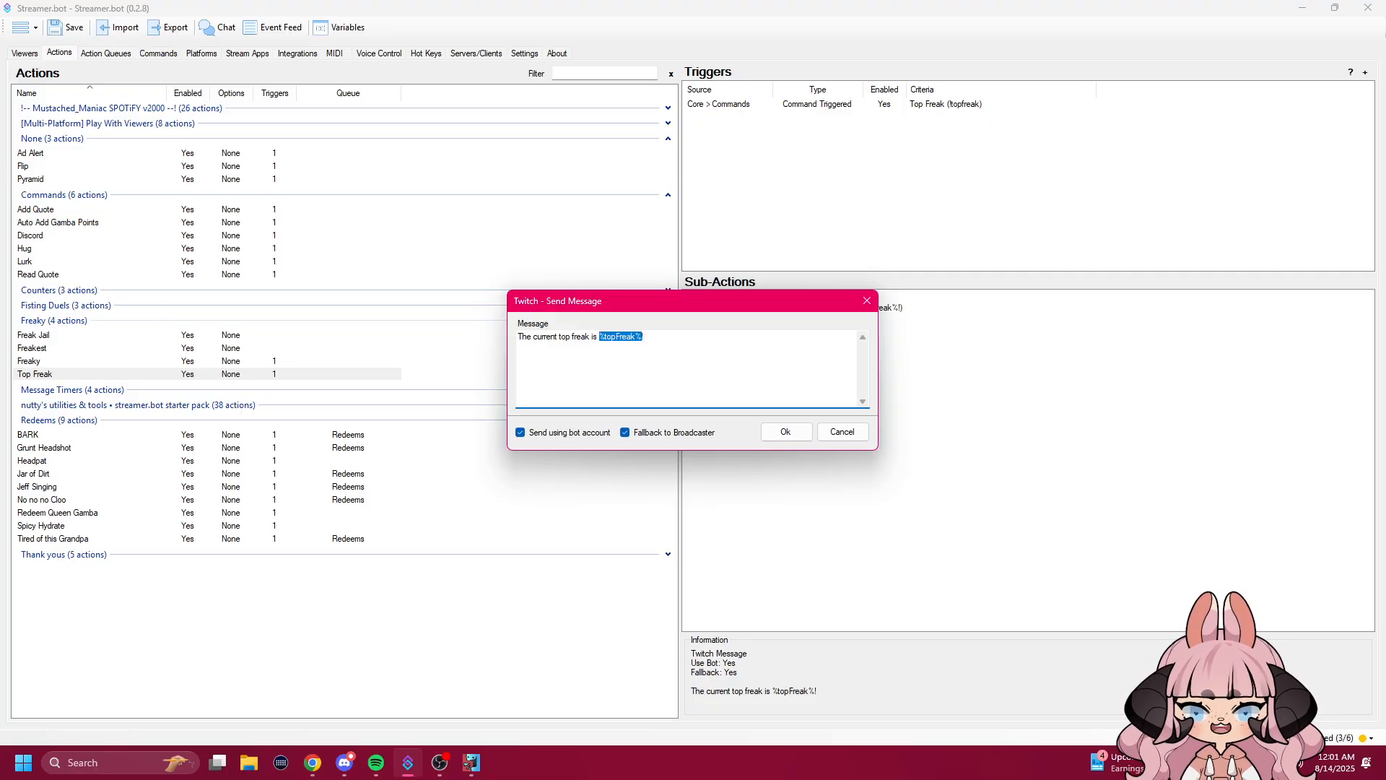
{"action": "left_click", "coordinate": [660, 343]}
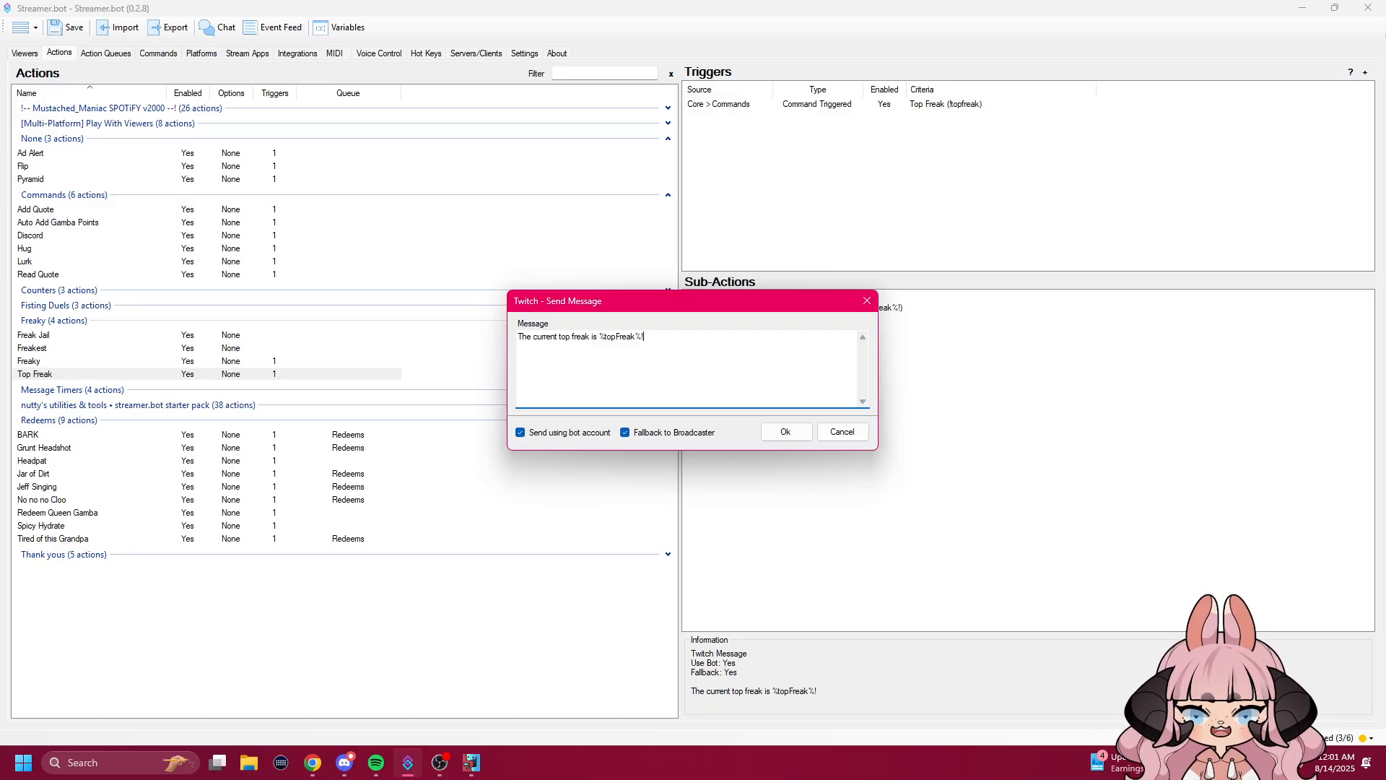
{"action": "left_click", "coordinate": [785, 432]}
{"action": "left_click", "coordinate": [814, 377]}
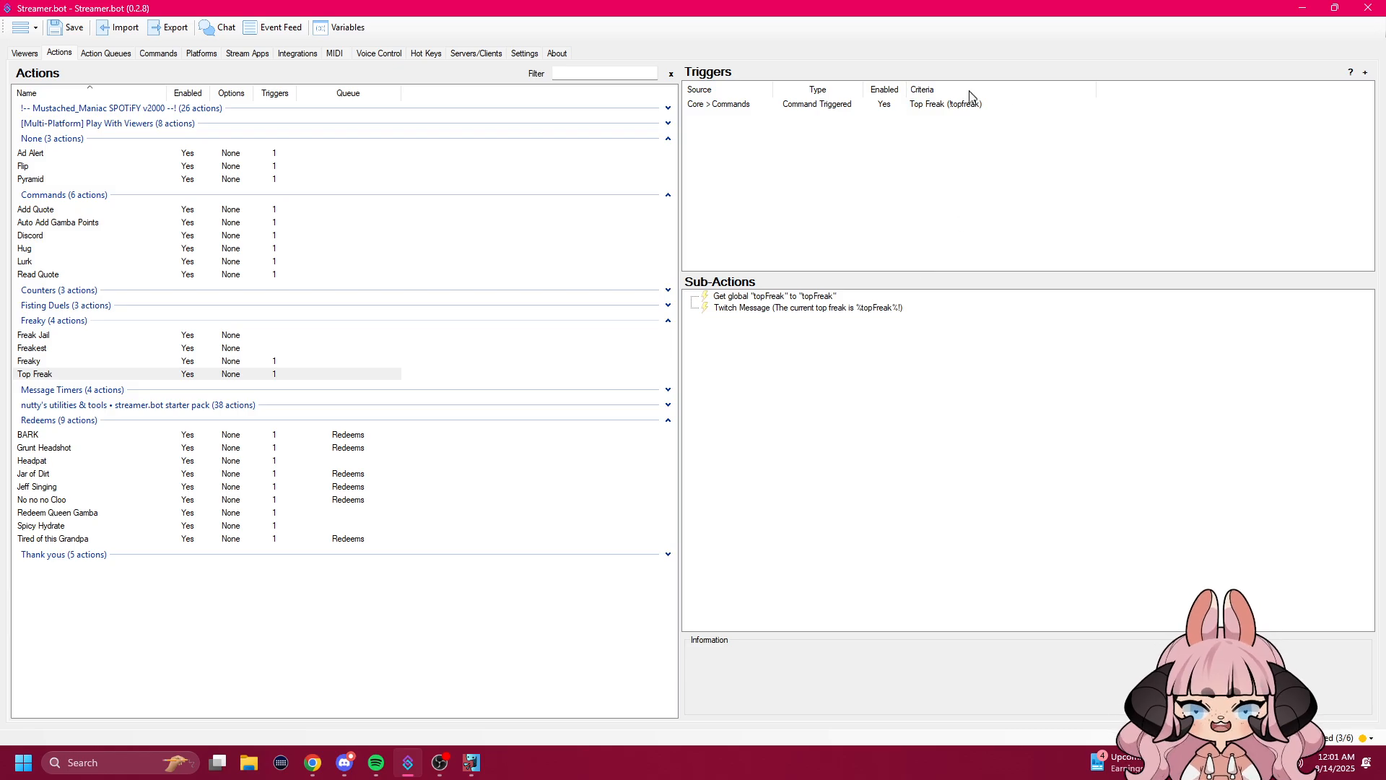
{"action": "left_click", "coordinate": [864, 309]}
{"action": "left_click", "coordinate": [801, 339]}
{"action": "left_click", "coordinate": [862, 312]}
{"action": "double_click", "coordinate": [865, 312]}
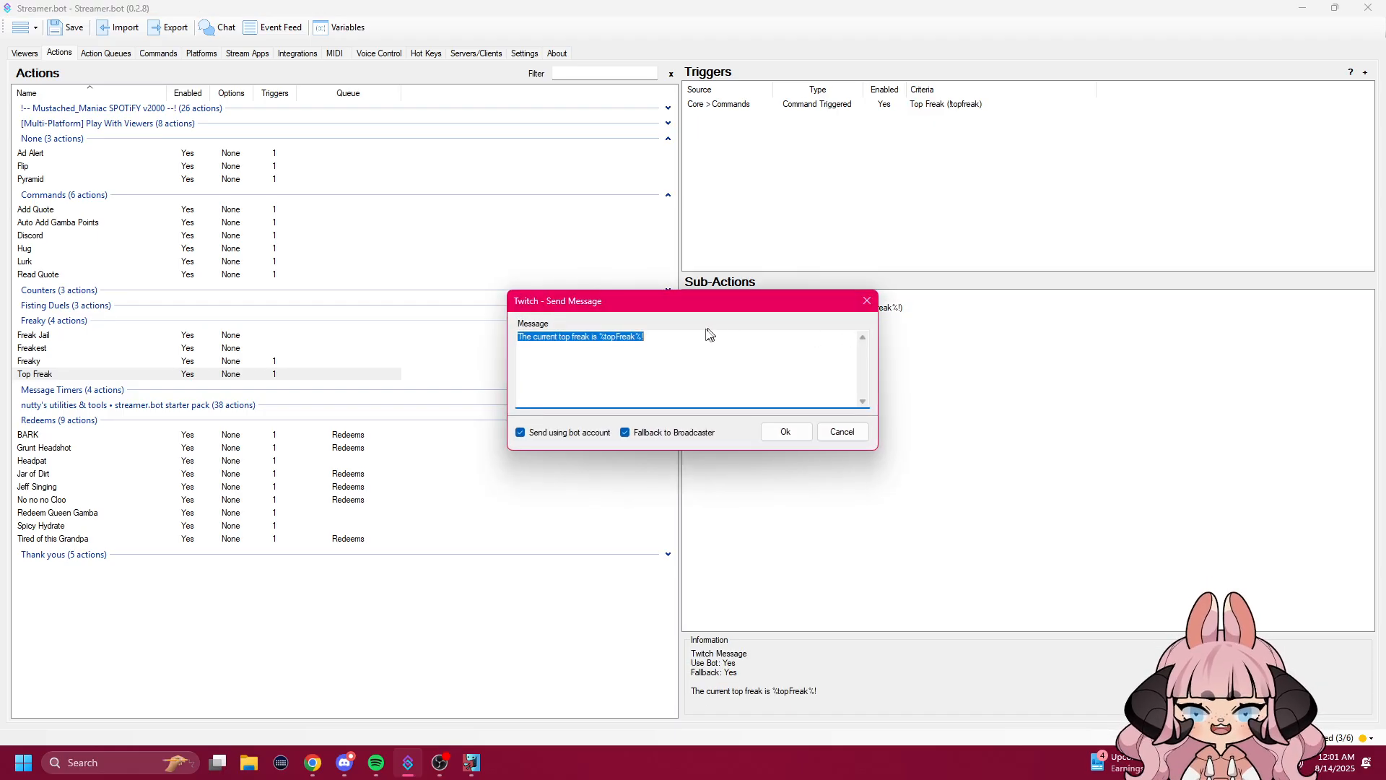
{"action": "left_click", "coordinate": [646, 346]}
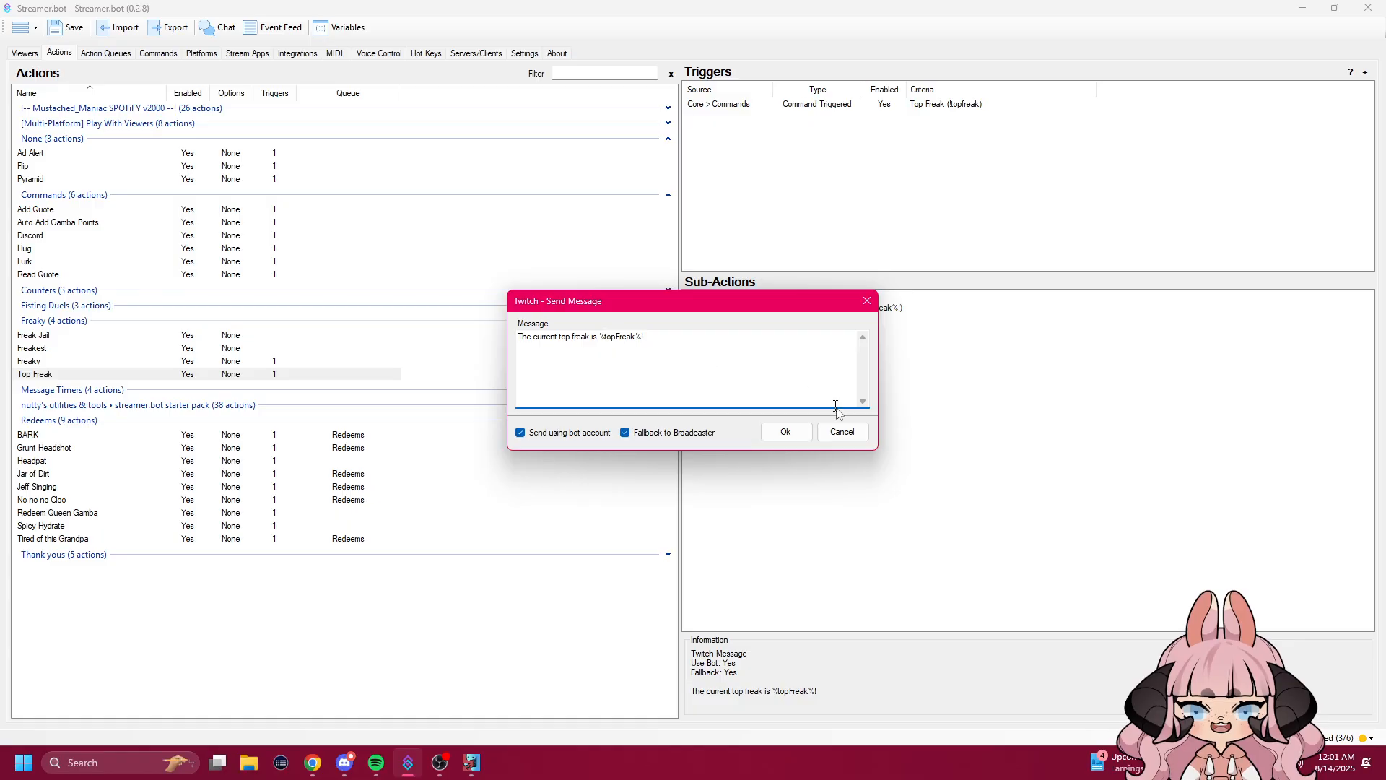
{"action": "left_click", "coordinate": [846, 431]}
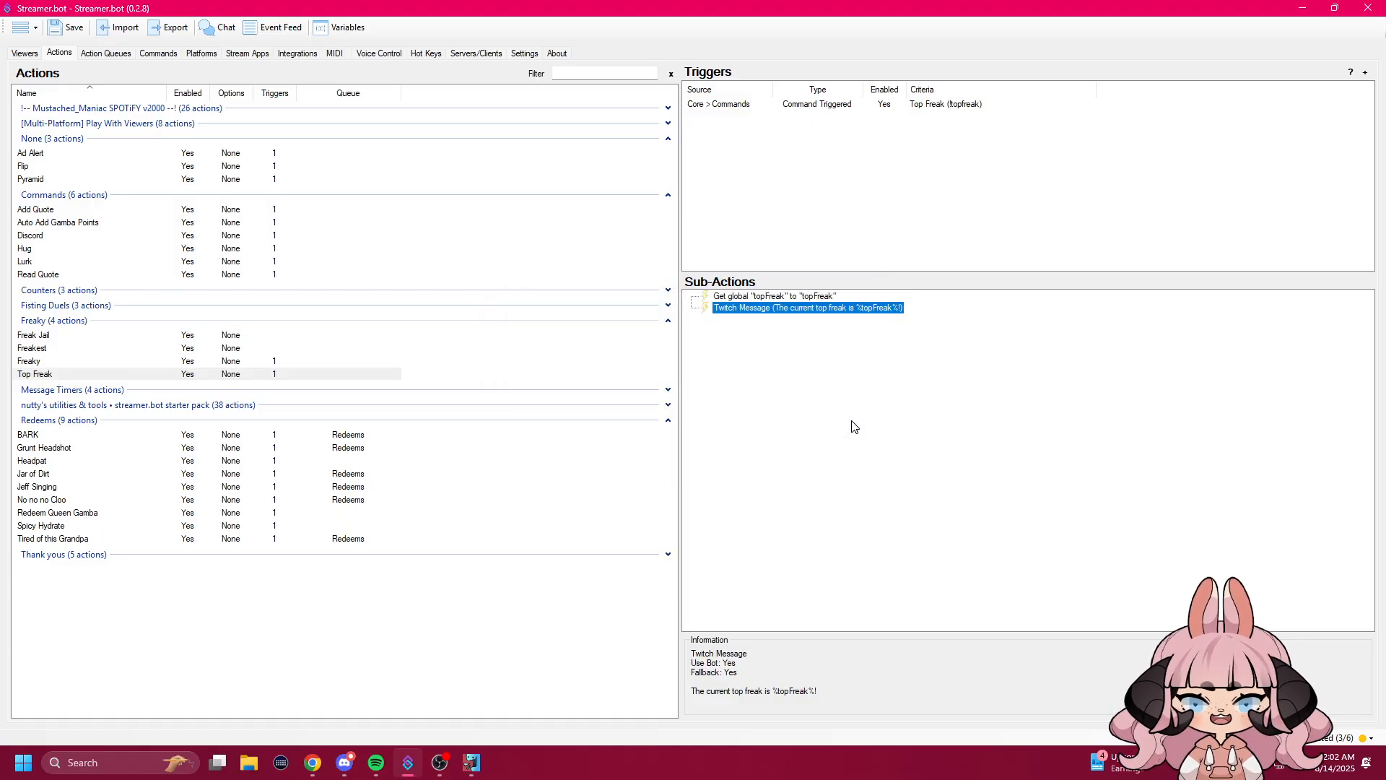
{"action": "left_click", "coordinate": [813, 409]}
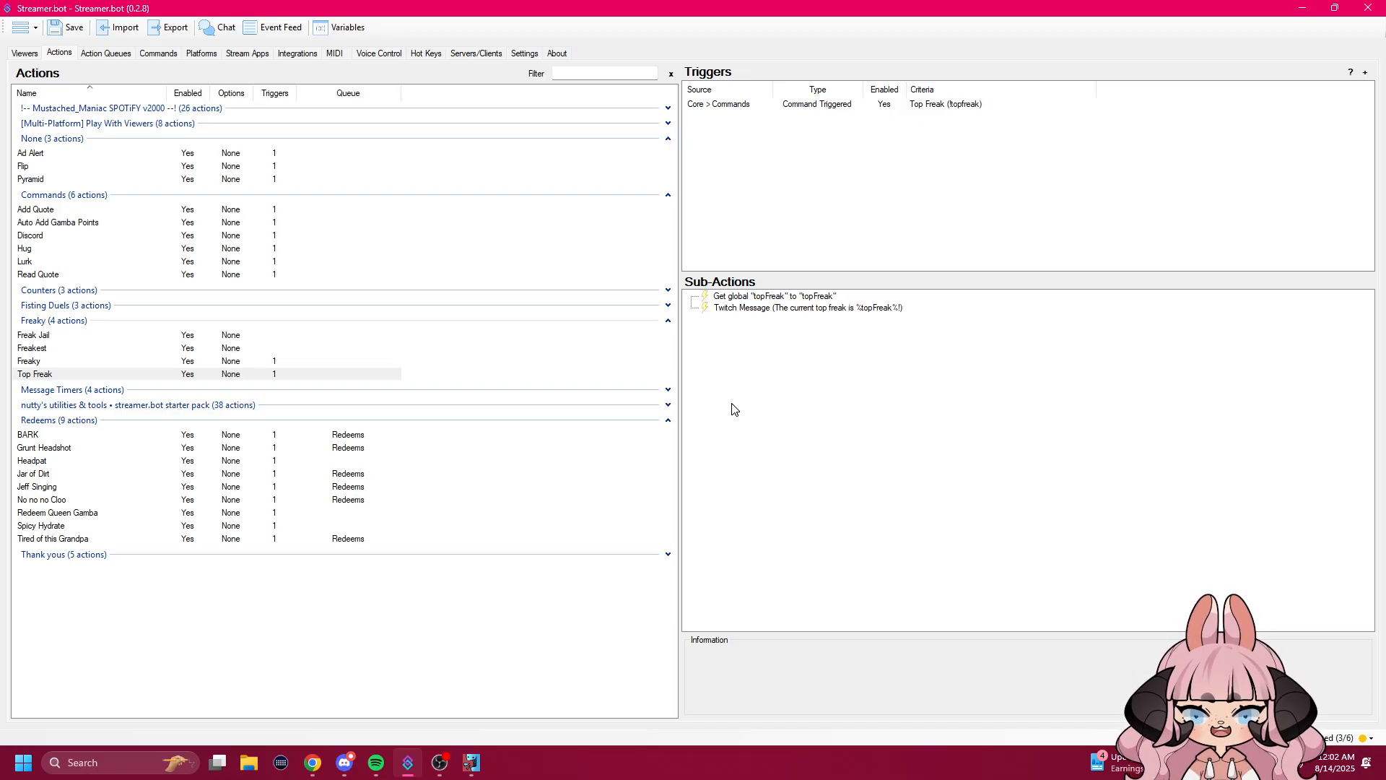
Step: Select the Freaky action, open the user group settings, and try entering a new group name without adding it
{"action": "left_click", "coordinate": [52, 364]}
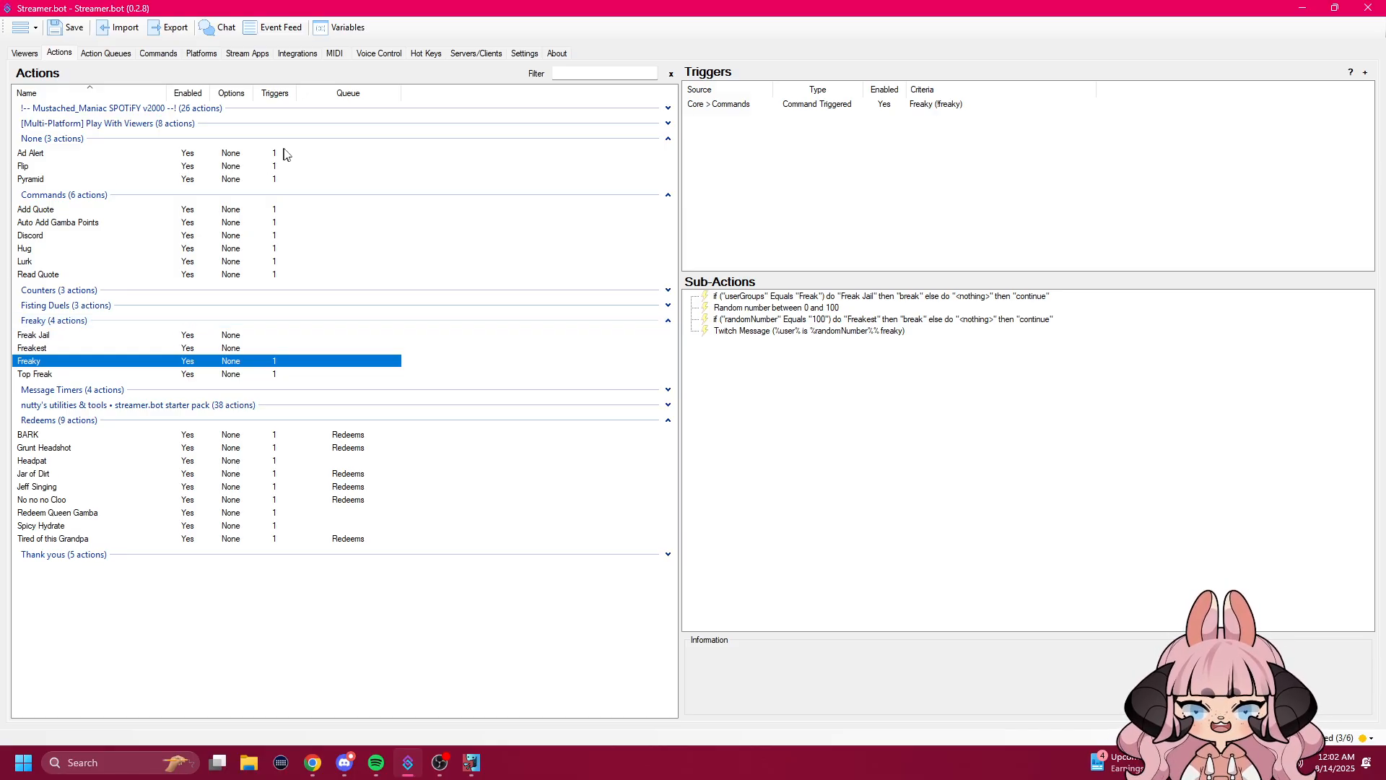
{"action": "left_click", "coordinate": [527, 54]}
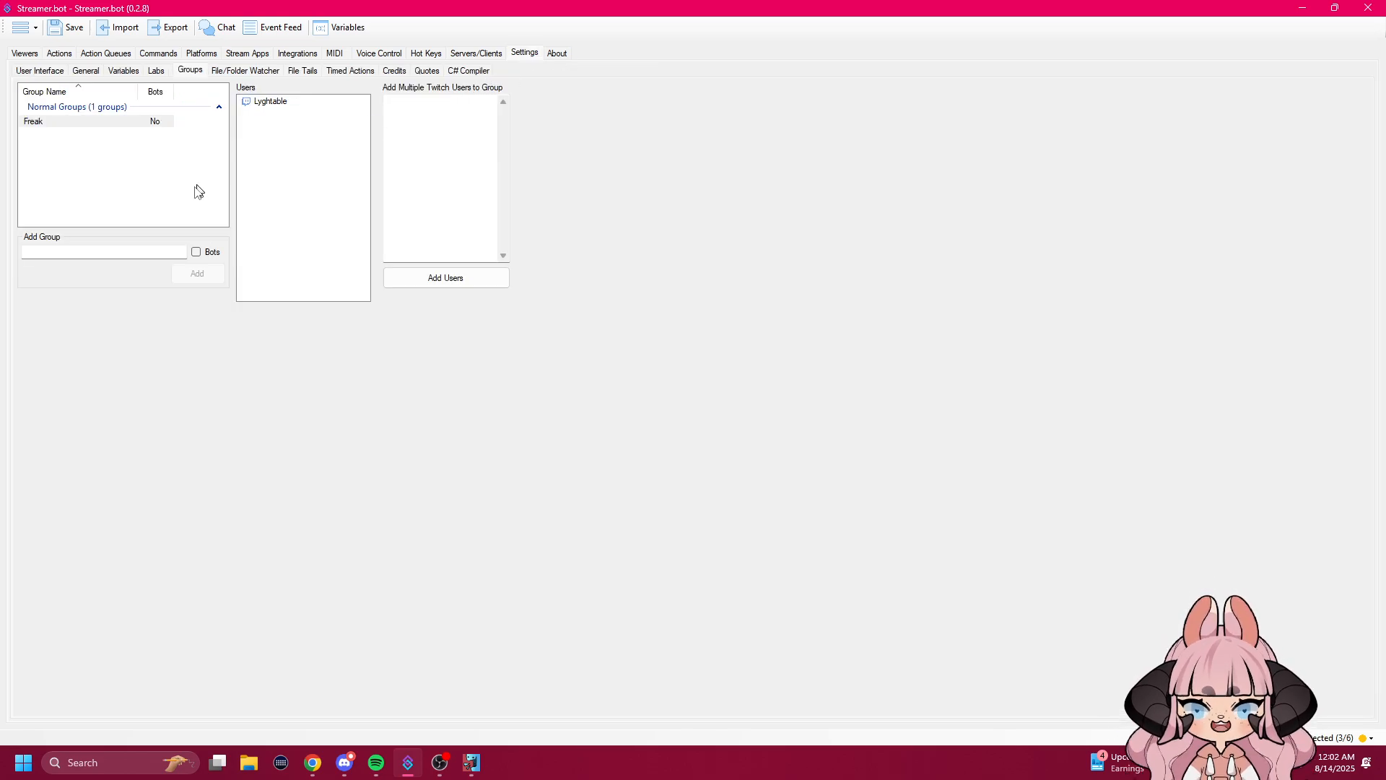
{"action": "left_click", "coordinate": [104, 252]}
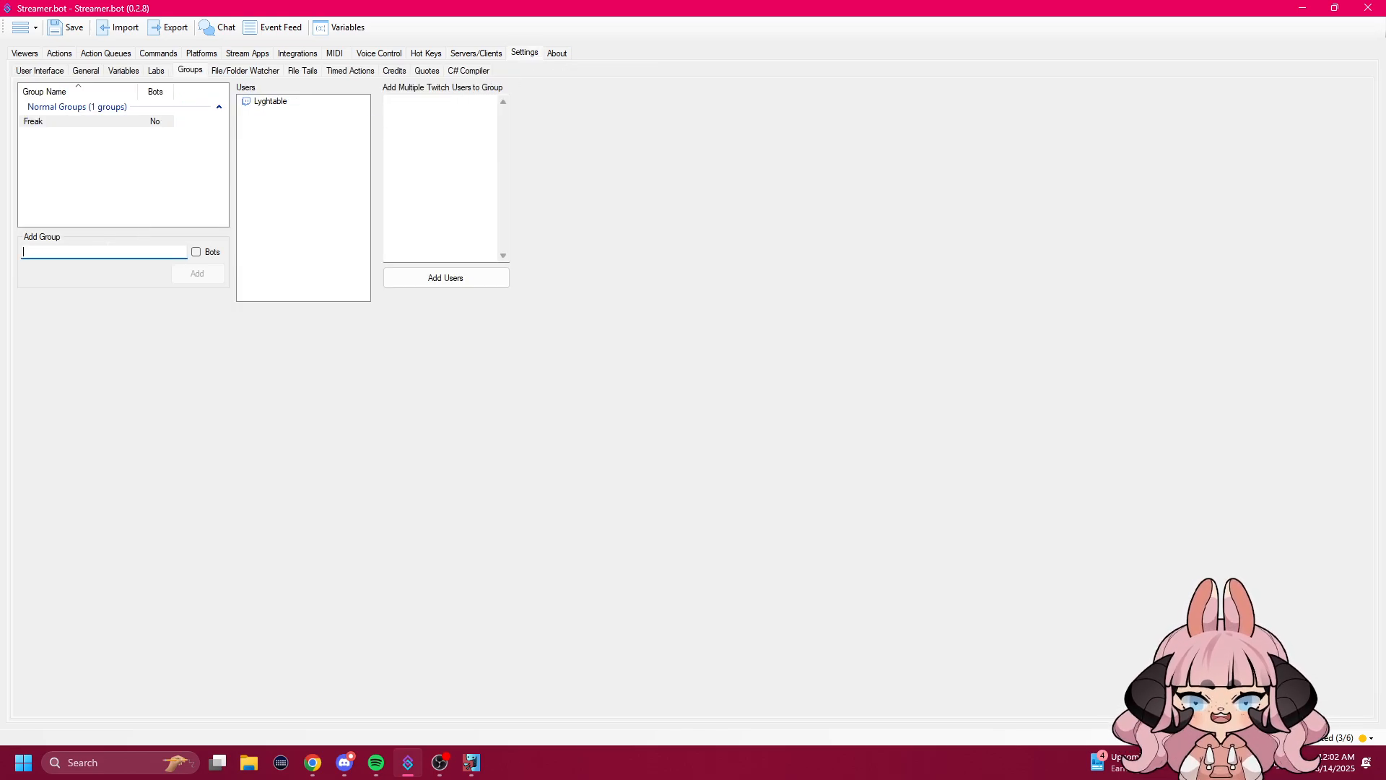
{"action": "type", "text": "Freaj"}
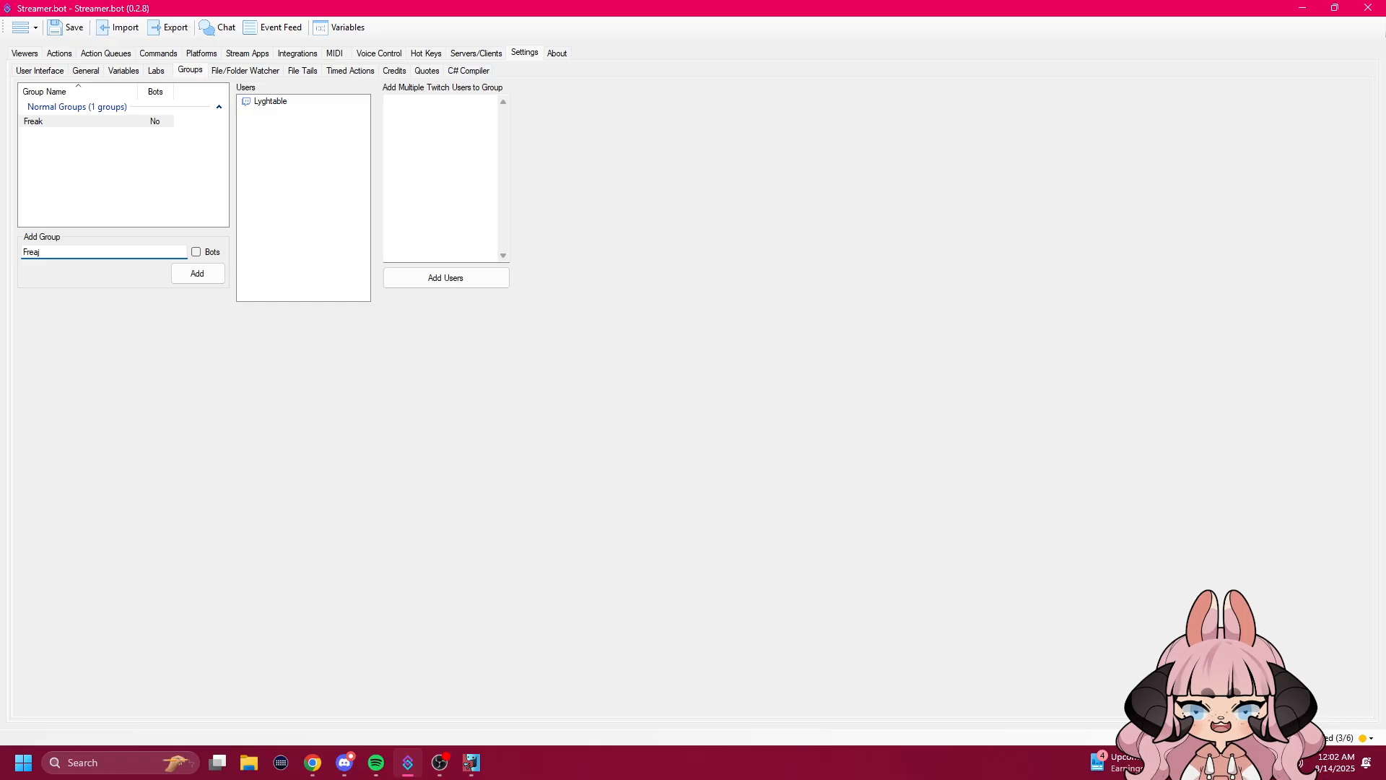
{"action": "key", "text": "ctrl+a"}
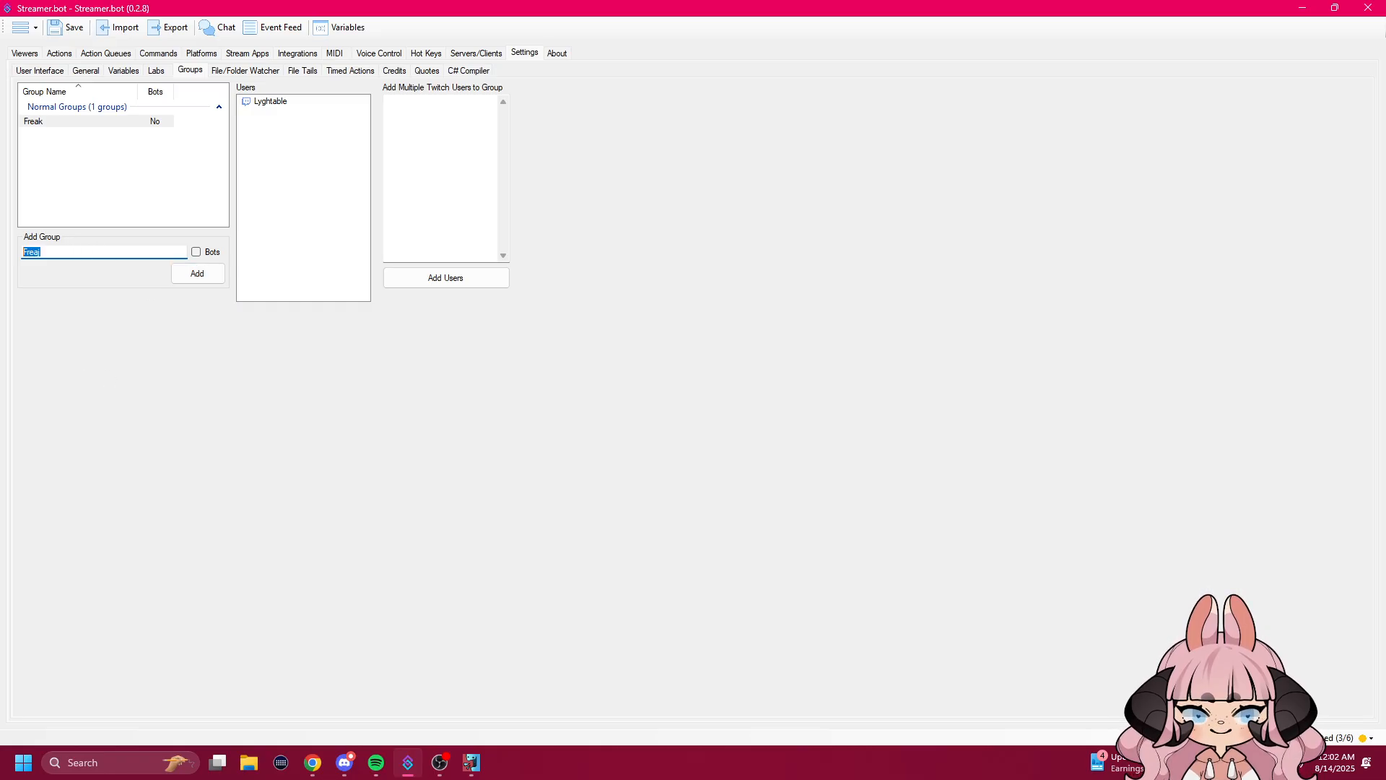
{"action": "key", "text": "BackSpace"}
{"action": "left_click", "coordinate": [74, 142]}
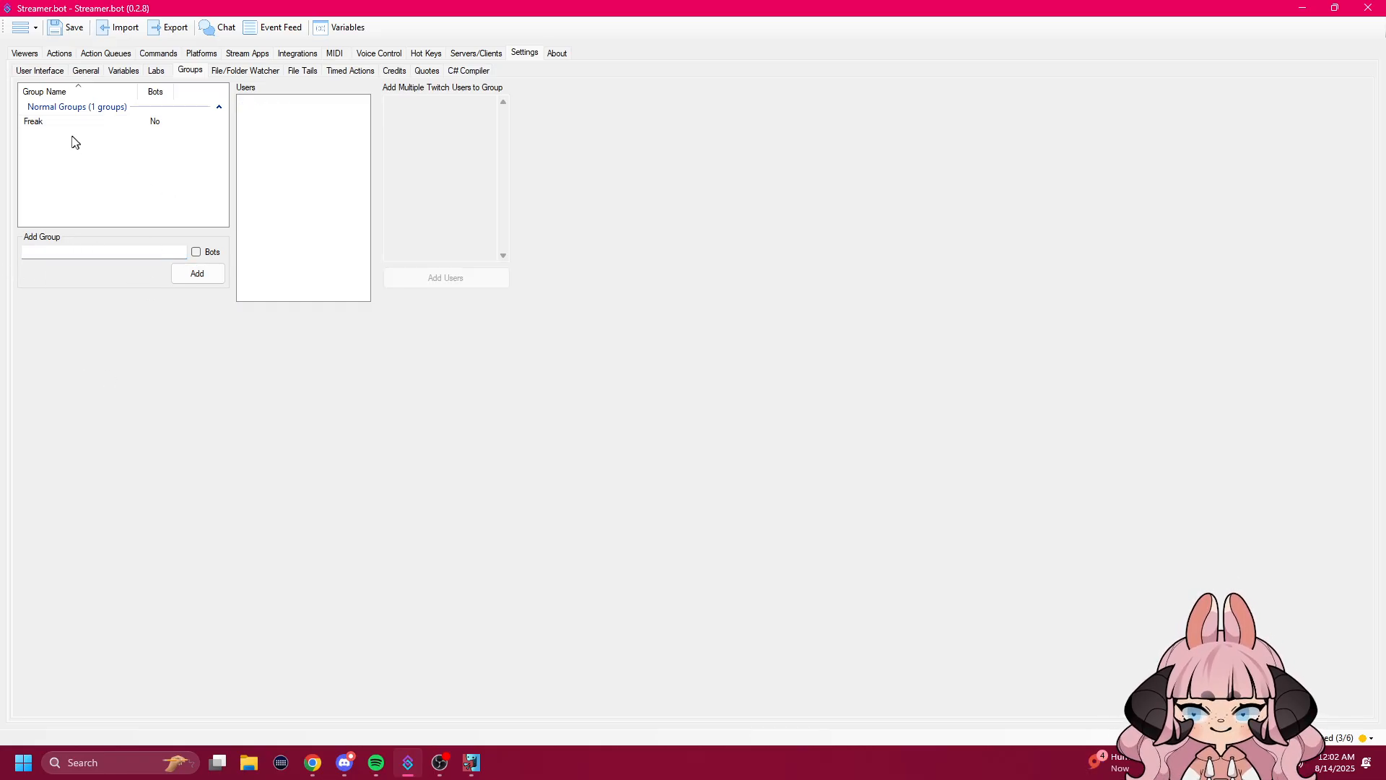
Step: Add one Twitch user to the Freak group by entering their username
{"action": "left_click", "coordinate": [46, 123]}
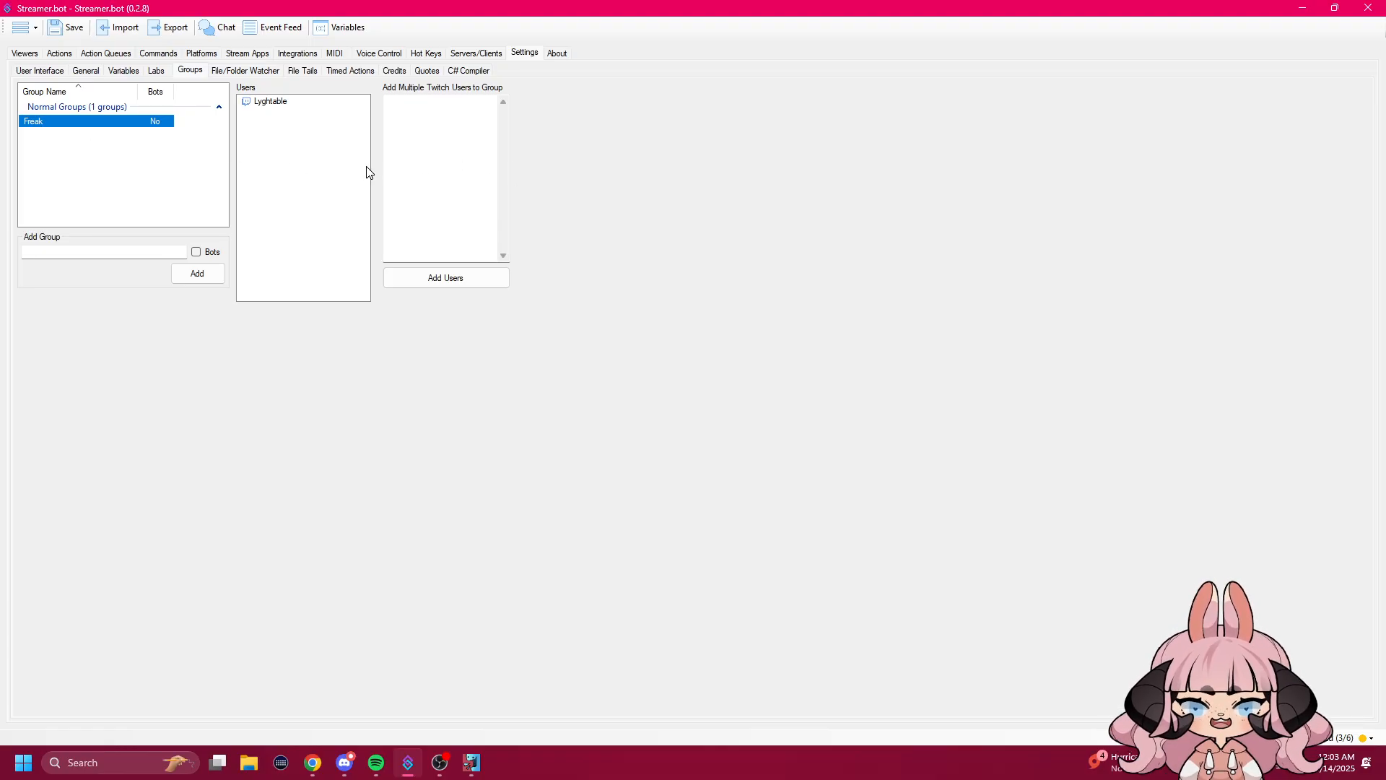
{"action": "left_click", "coordinate": [411, 123]}
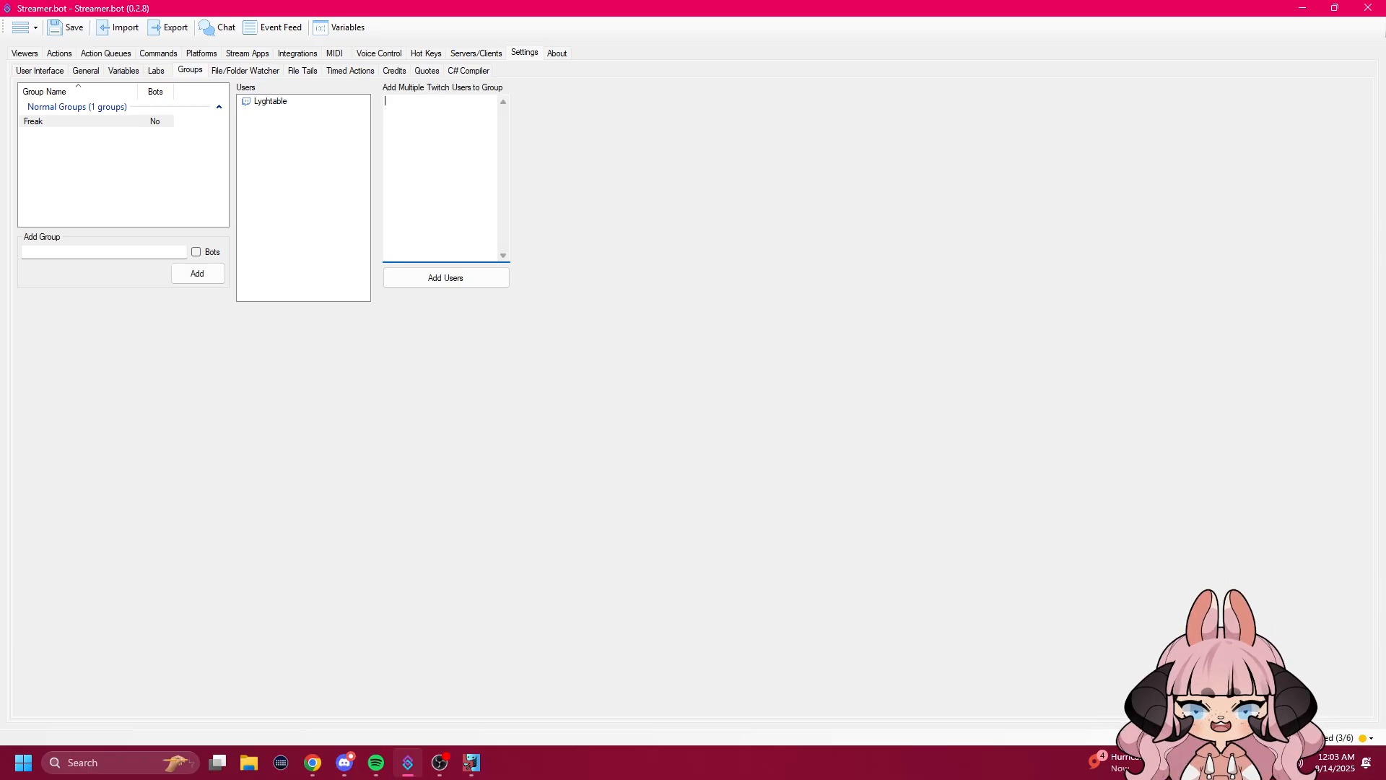
{"action": "type", "text": "Raareus"}
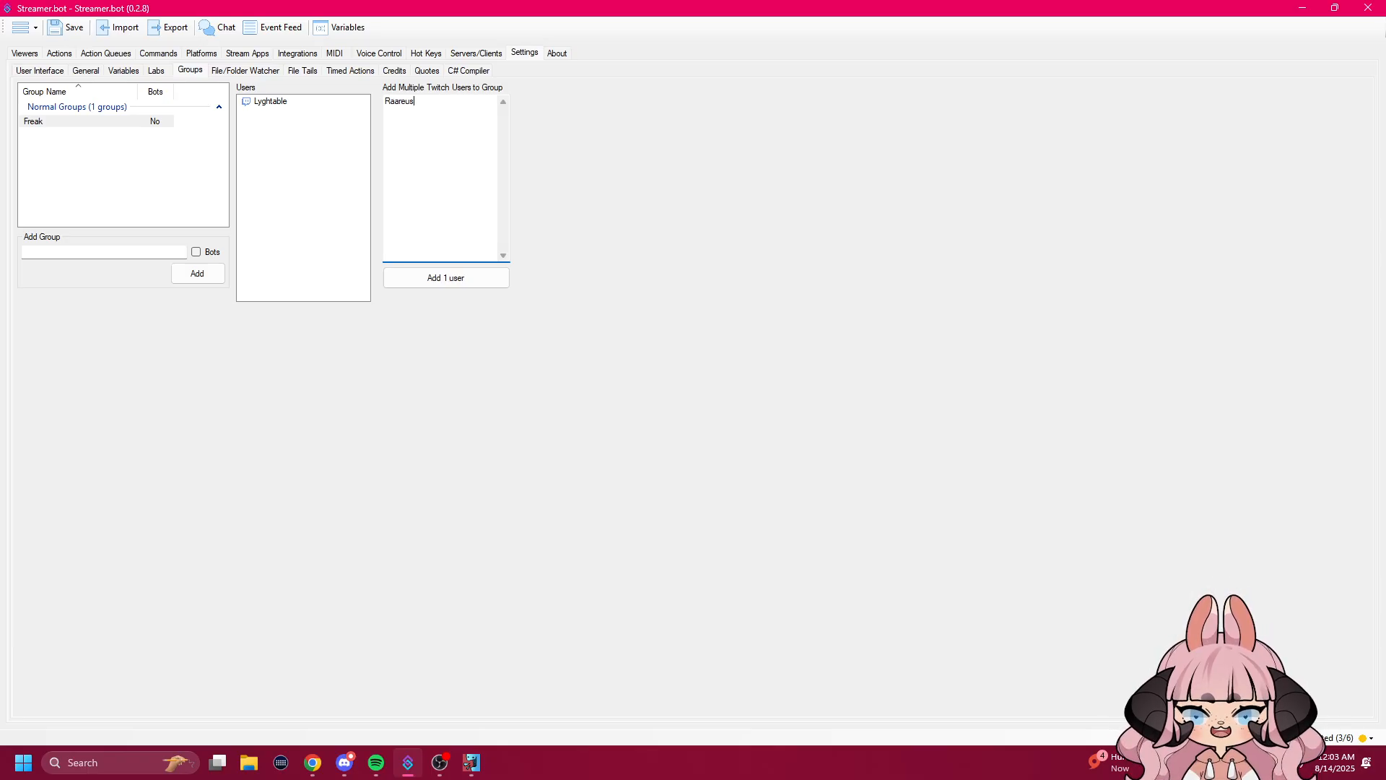
{"action": "left_click", "coordinate": [469, 280]}
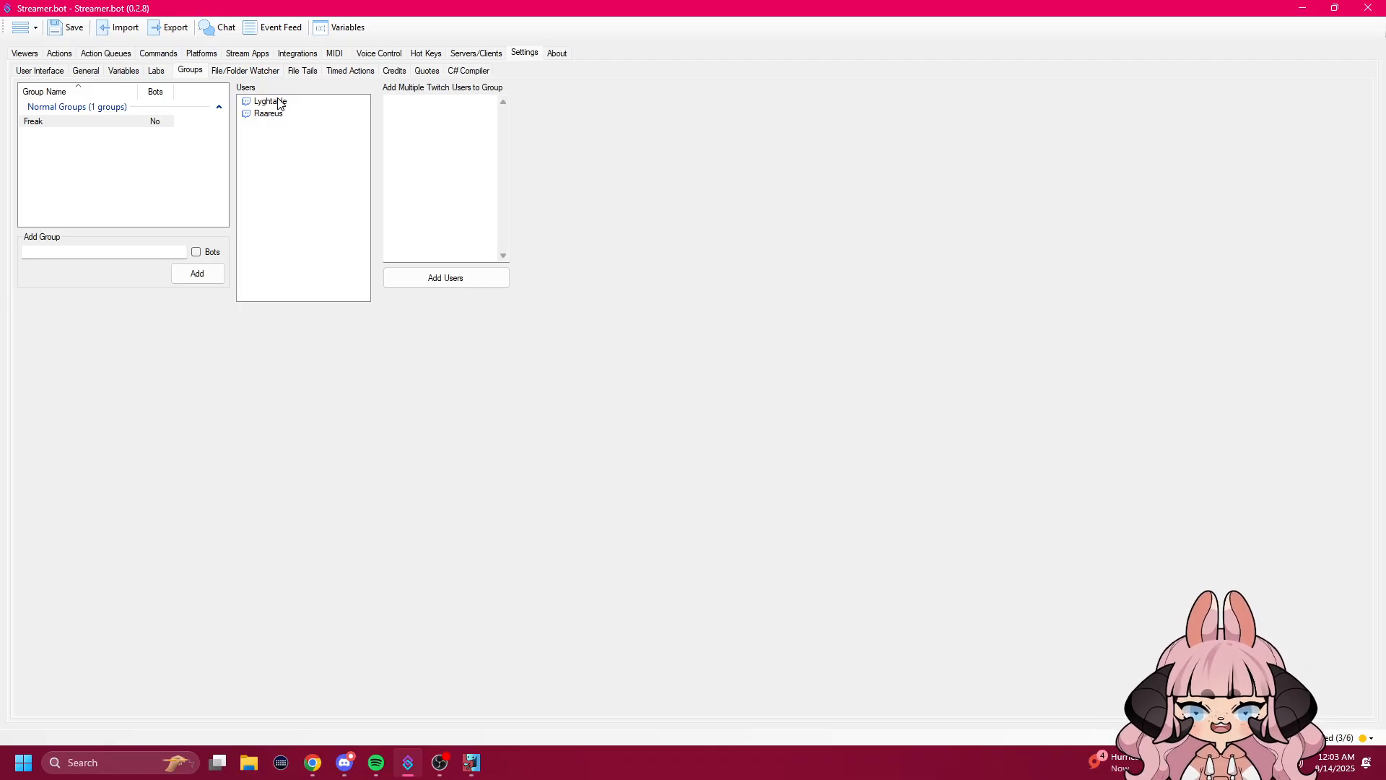
Step: Remove the newly added Twitch user from the Freak group, keeping the original member
{"action": "left_click", "coordinate": [276, 116]}
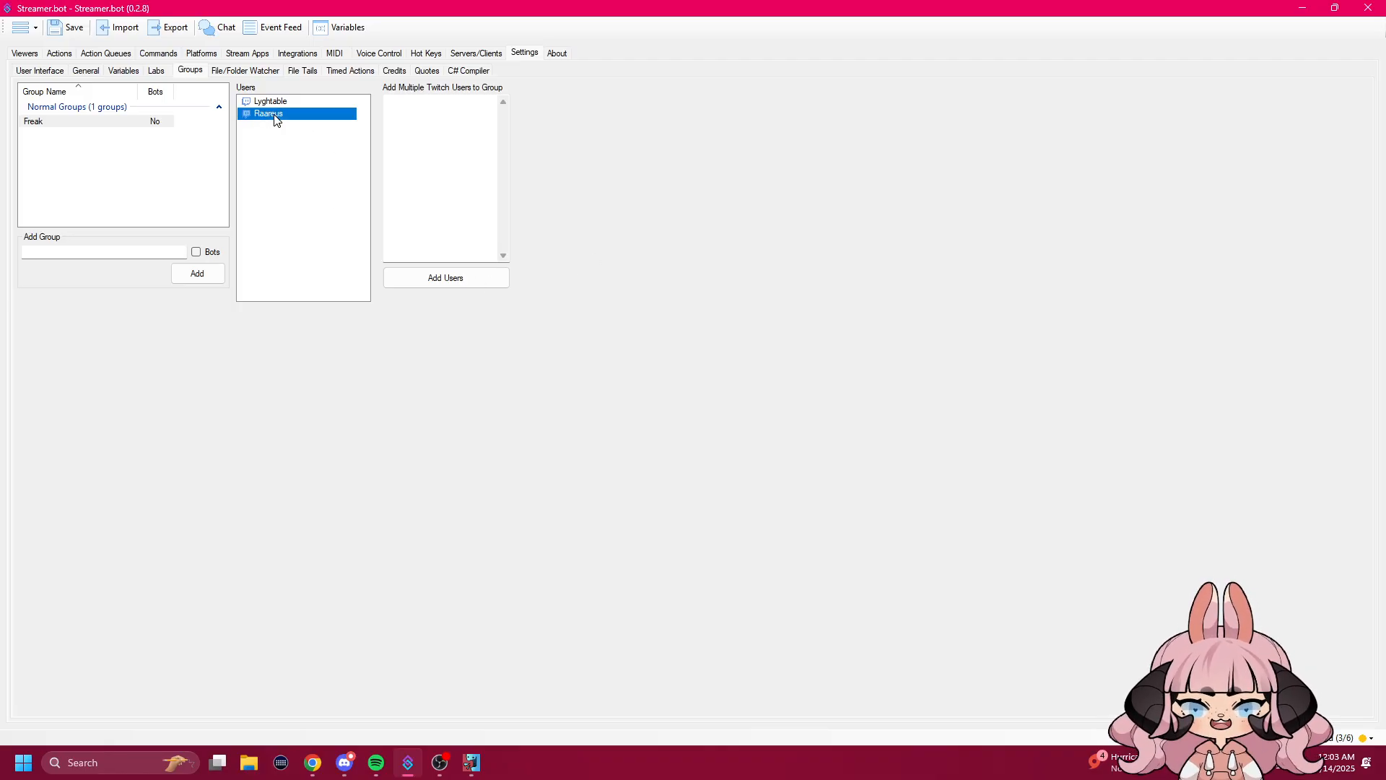
{"action": "right_click", "coordinate": [276, 120]}
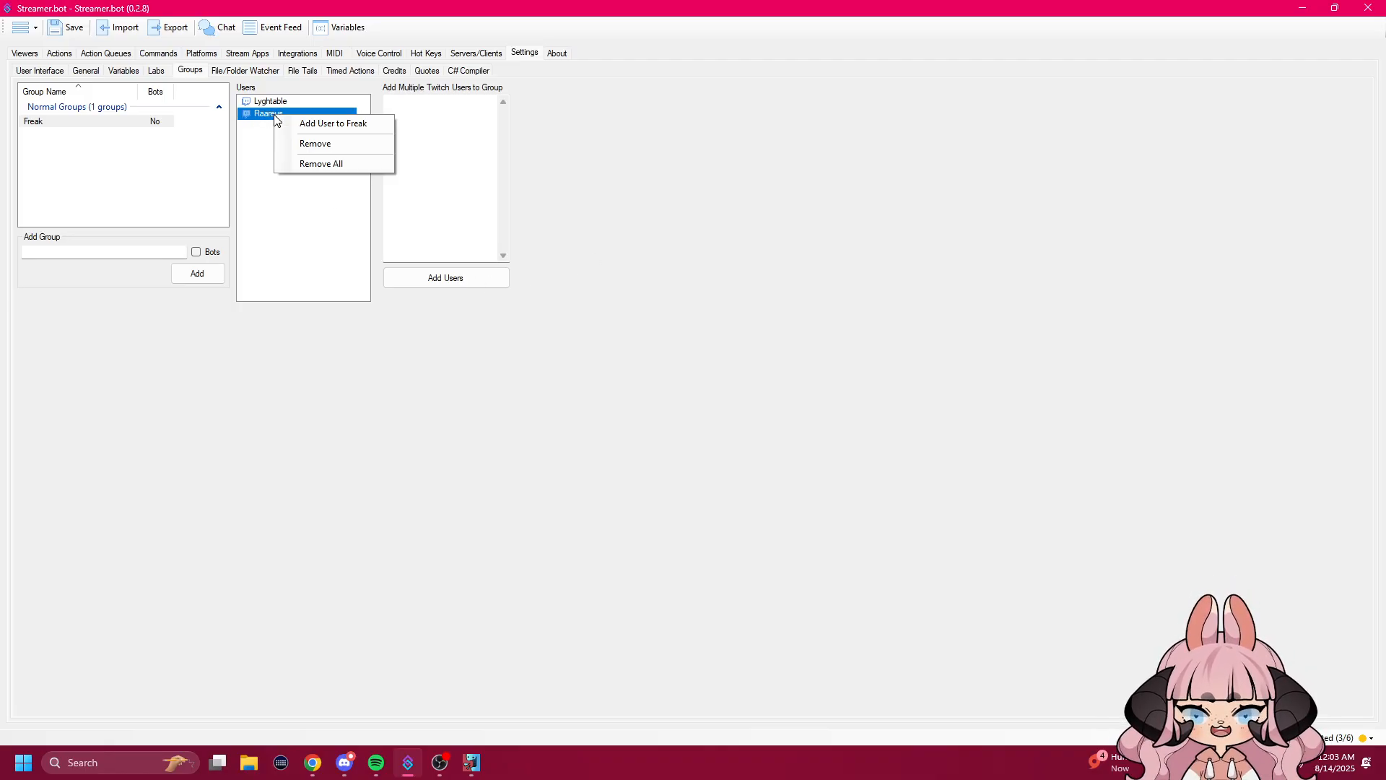
{"action": "left_click", "coordinate": [315, 142]}
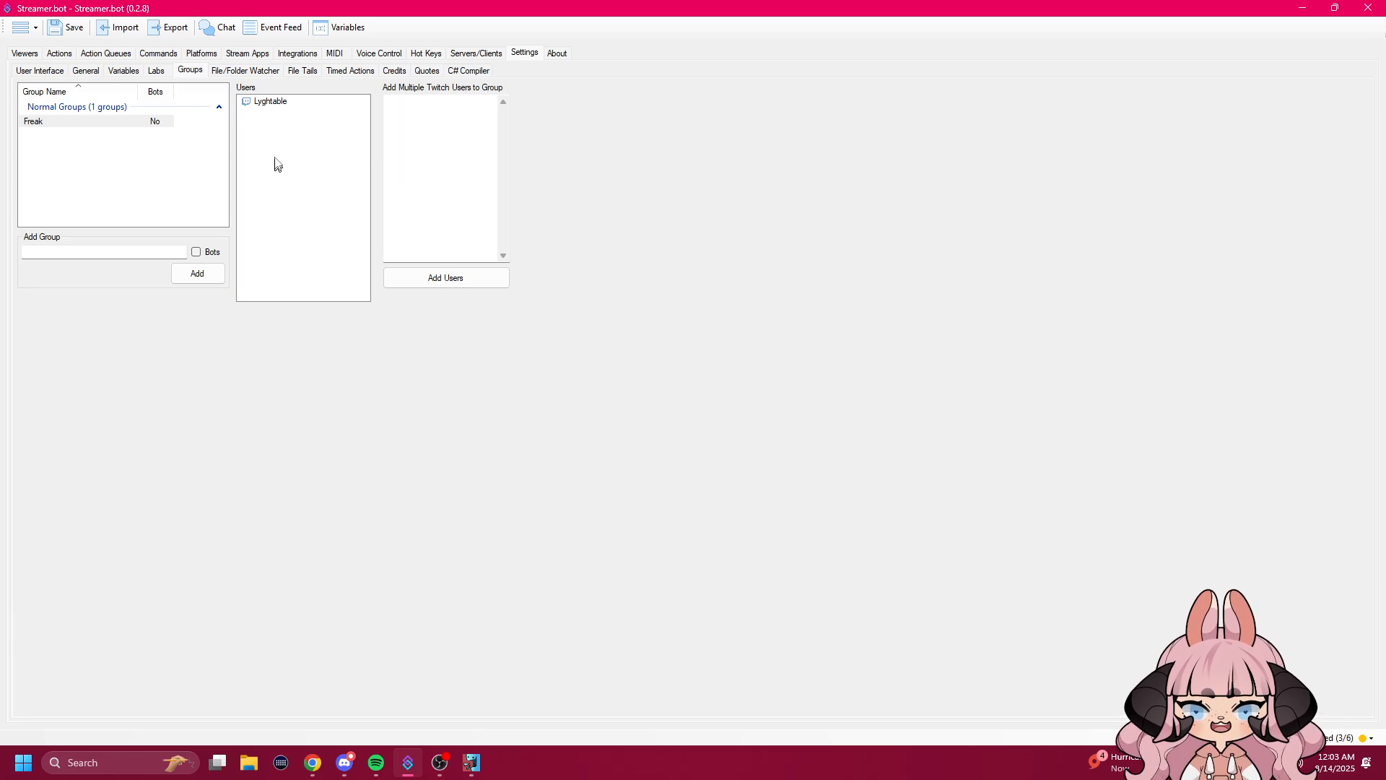
{"action": "left_click", "coordinate": [267, 105]}
{"action": "left_click", "coordinate": [292, 150]}
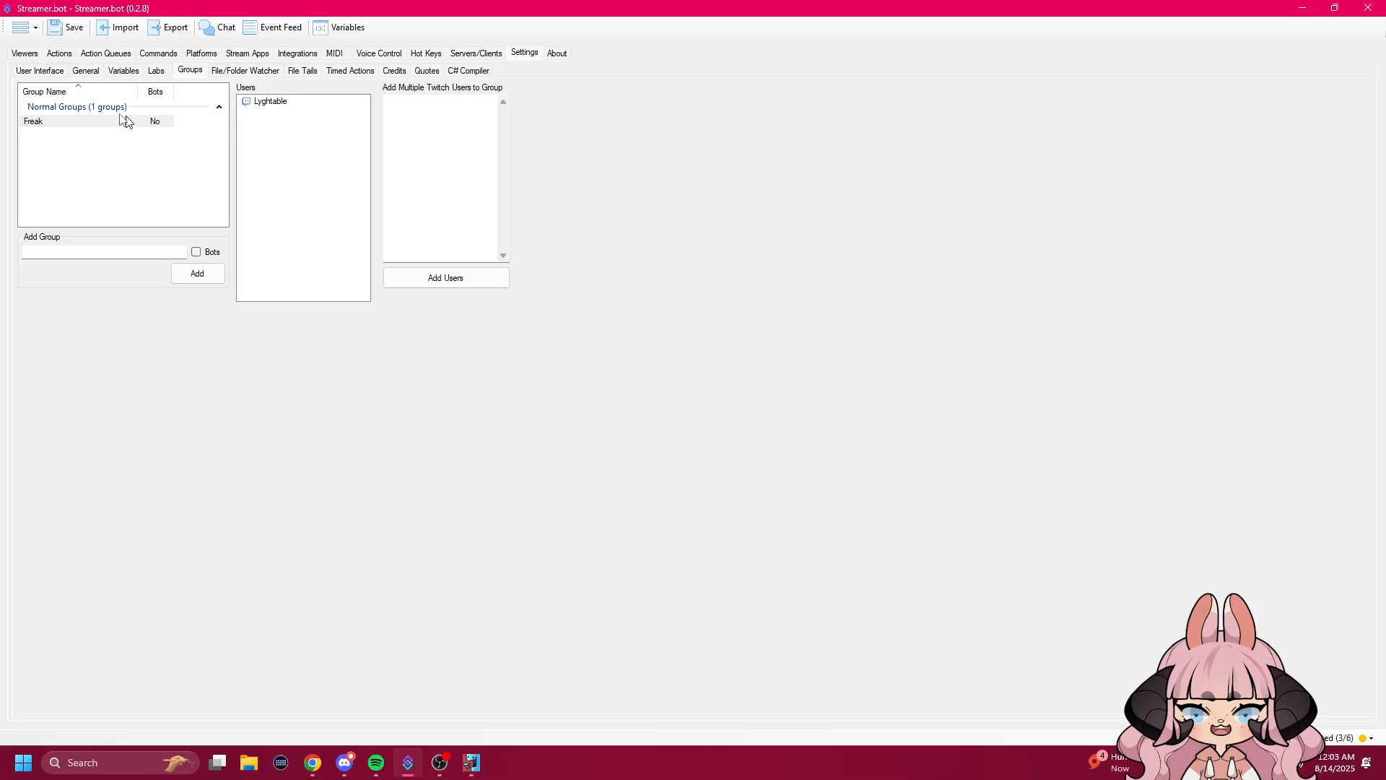
Step: Go between the actions list and the Freak group settings to compare them, and return to the Freaky action
{"action": "left_click", "coordinate": [61, 54]}
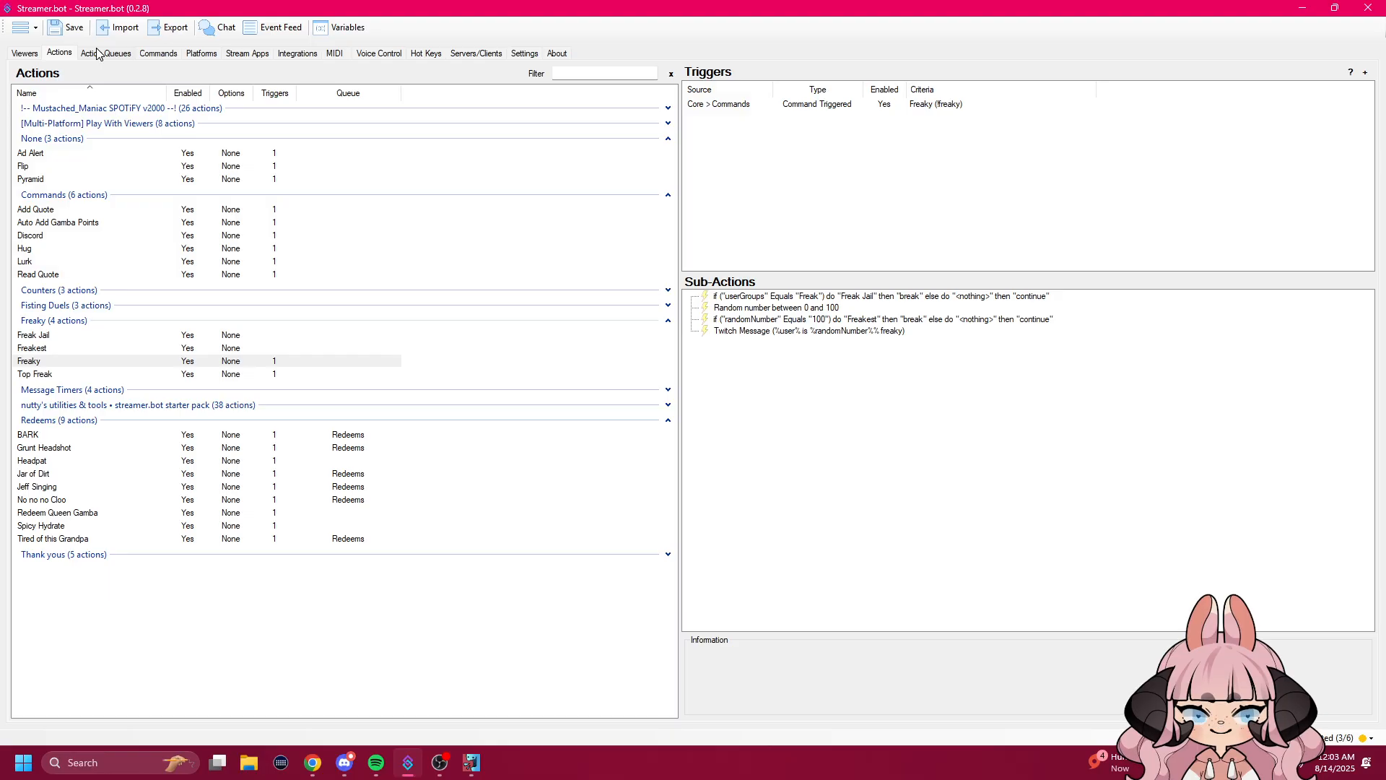
{"action": "left_click", "coordinate": [533, 54]}
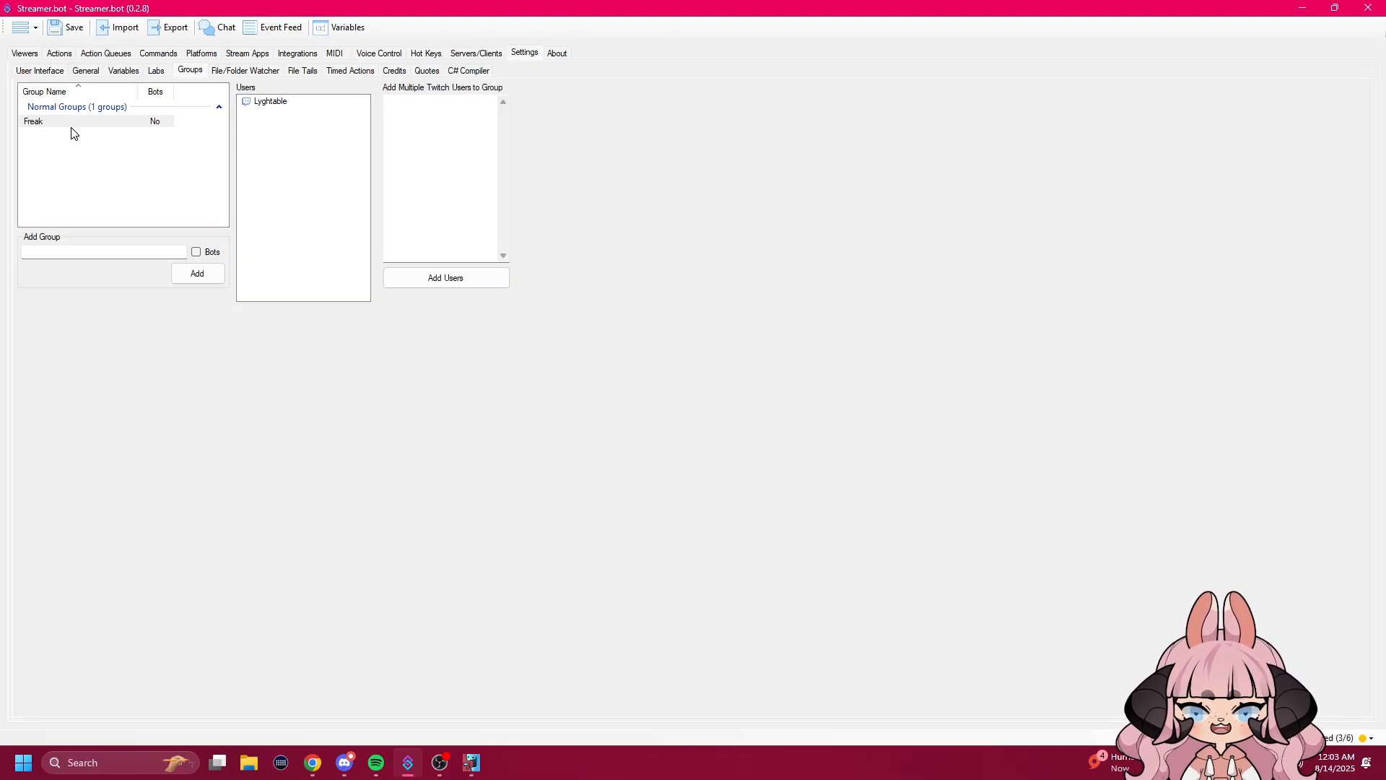
{"action": "left_click", "coordinate": [62, 56]}
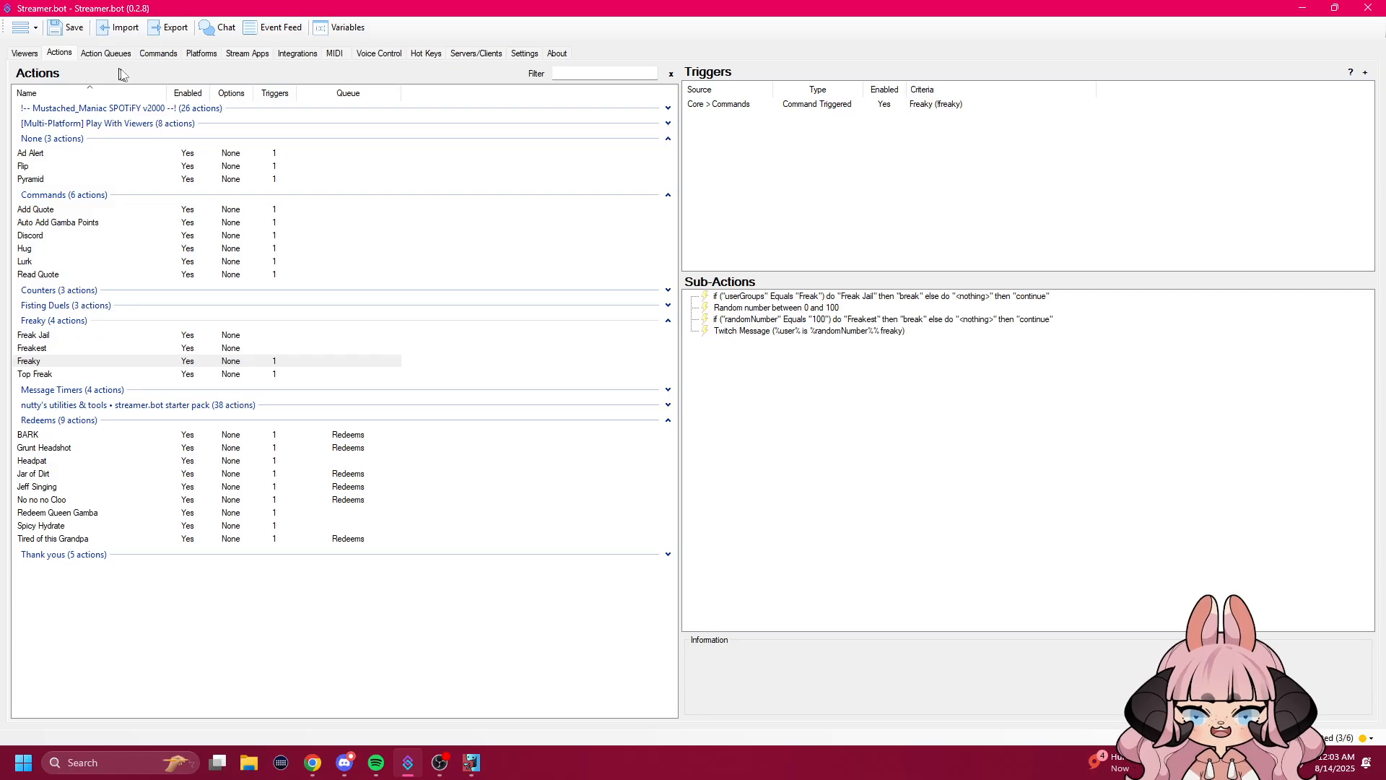
{"action": "left_click", "coordinate": [56, 363]}
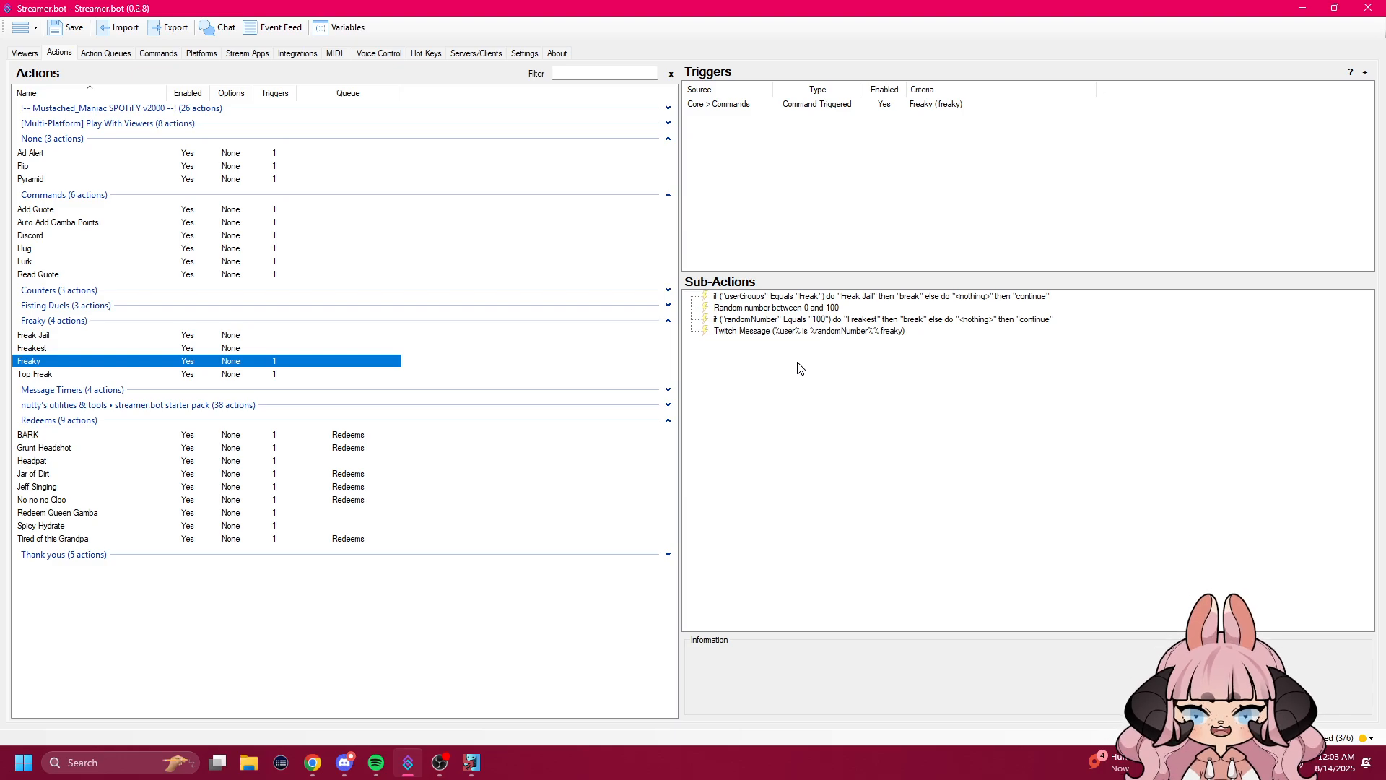
{"action": "right_click", "coordinate": [782, 388]}
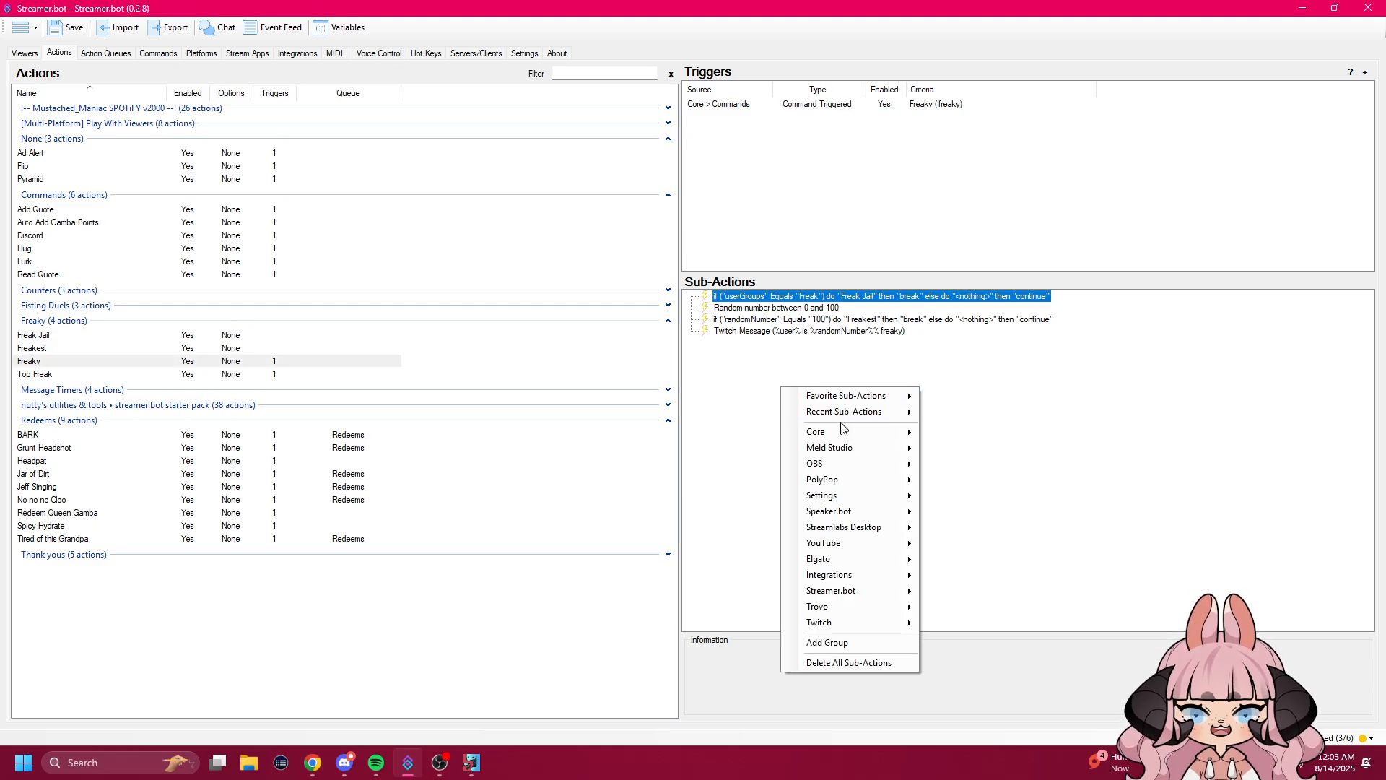
{"action": "mouse_move", "coordinate": [843, 432]}
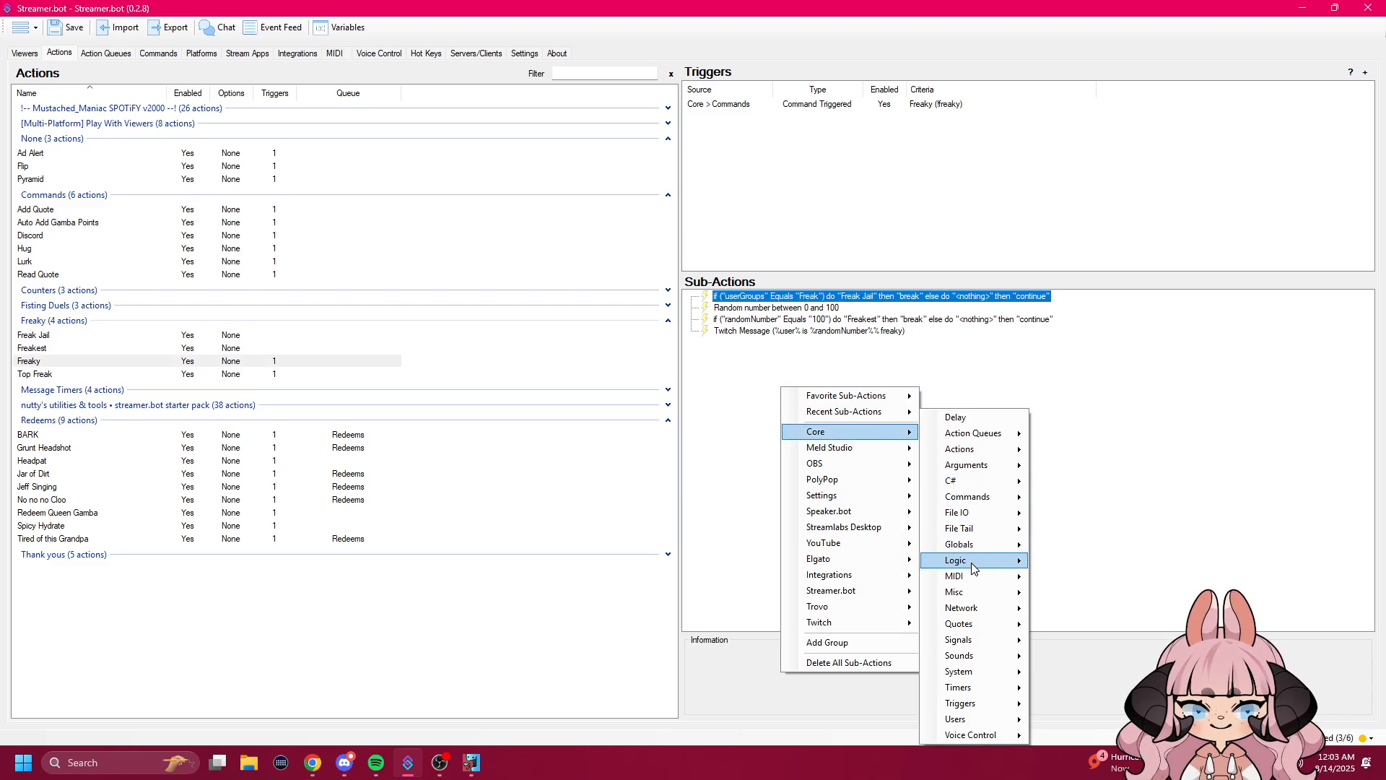
{"action": "mouse_move", "coordinate": [974, 568]}
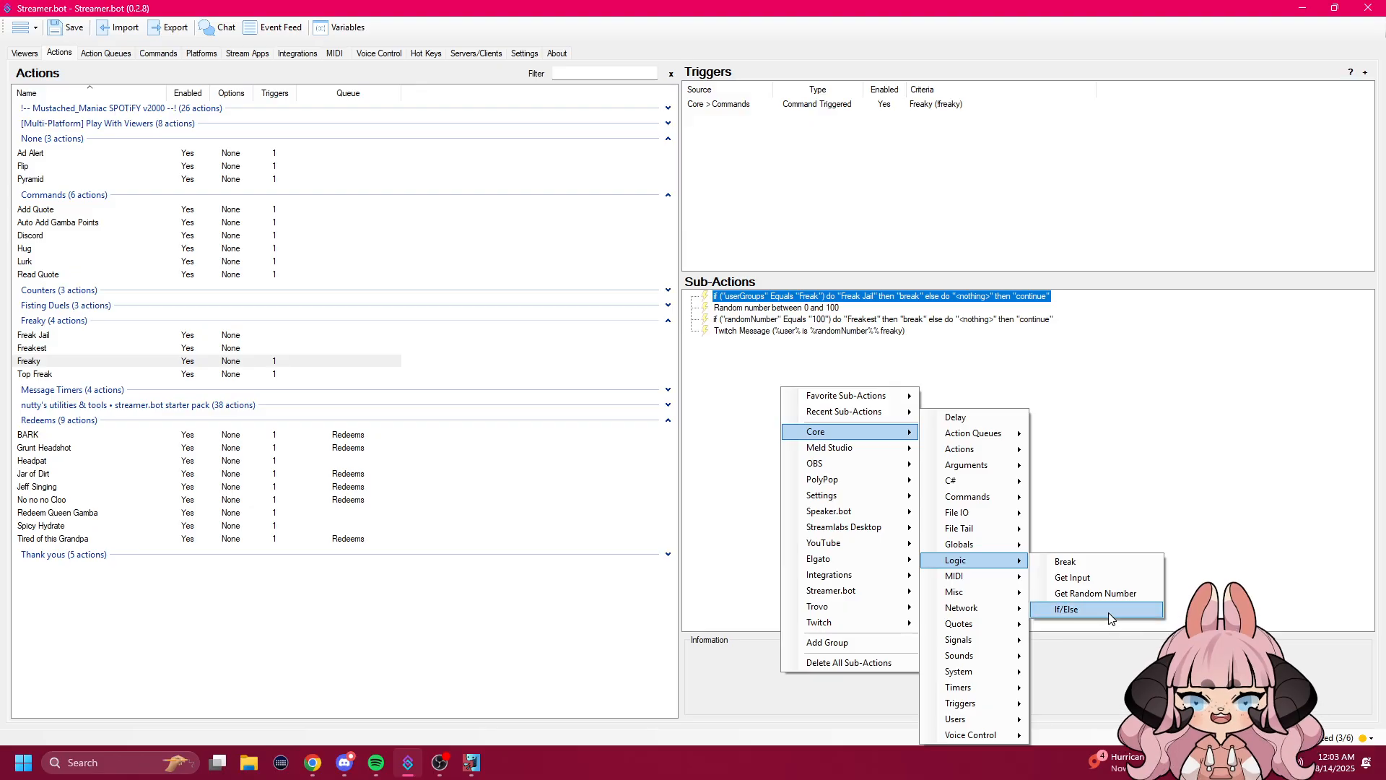
{"action": "left_click", "coordinate": [1049, 609]}
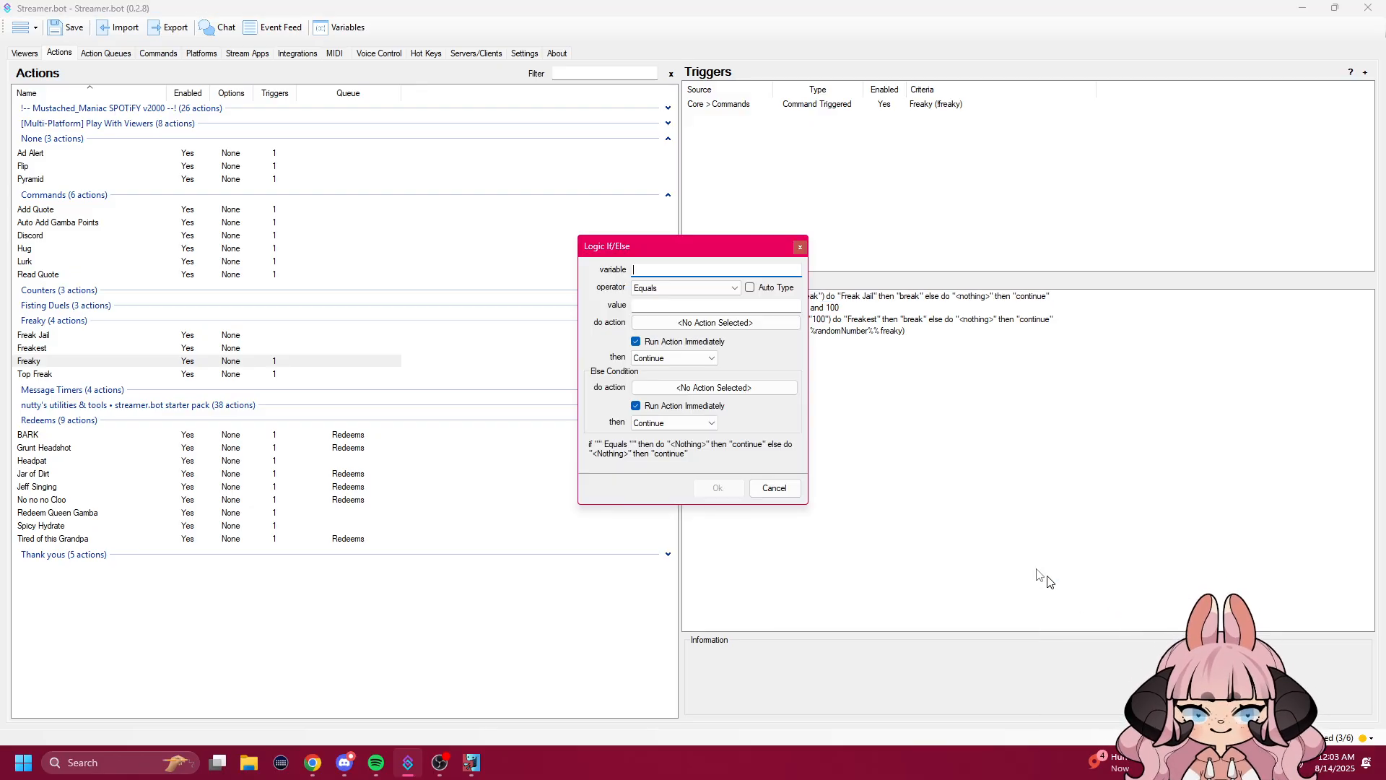
{"action": "left_click", "coordinate": [797, 492]}
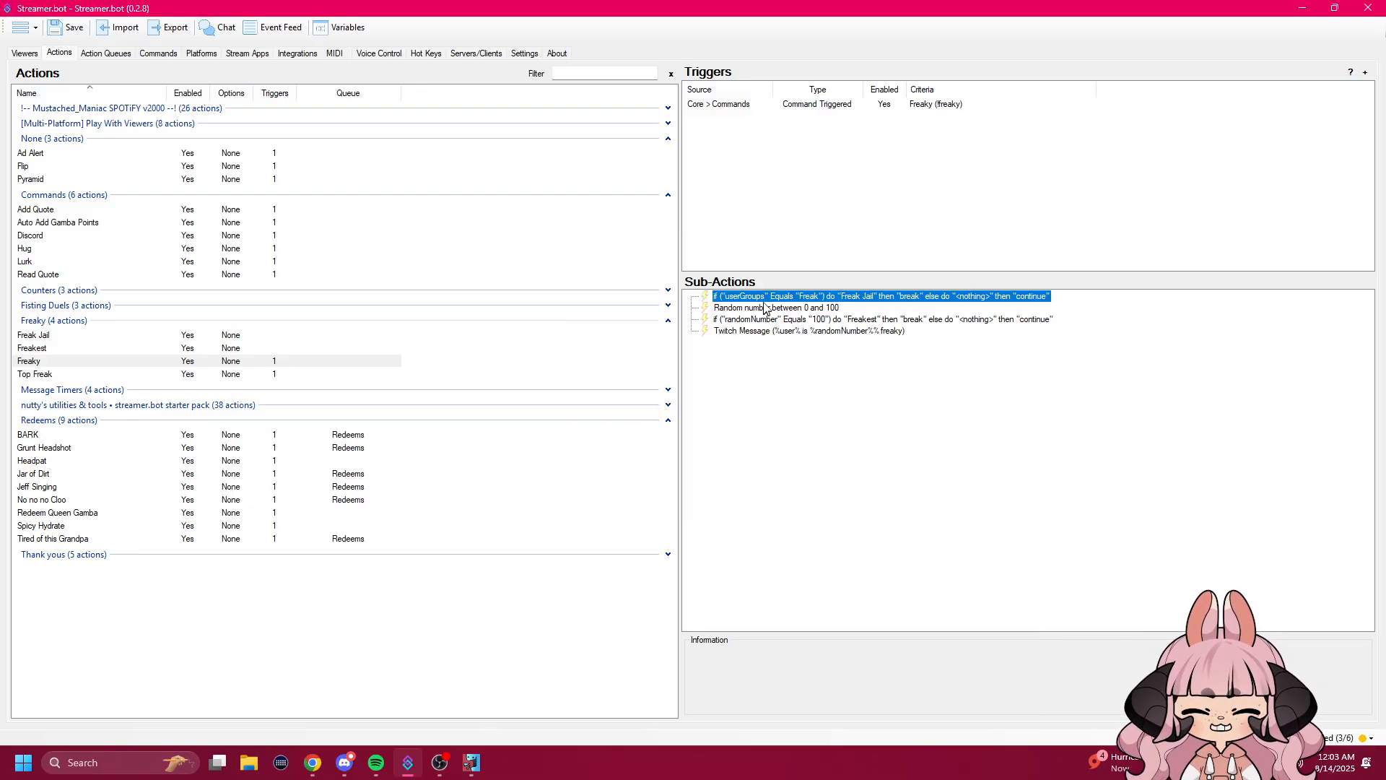
Step: Open Freaky's existing userGroups If/Else sub-action and examine its variable and the available operators, keeping Equals
{"action": "left_click", "coordinate": [769, 302]}
{"action": "double_click", "coordinate": [770, 302]}
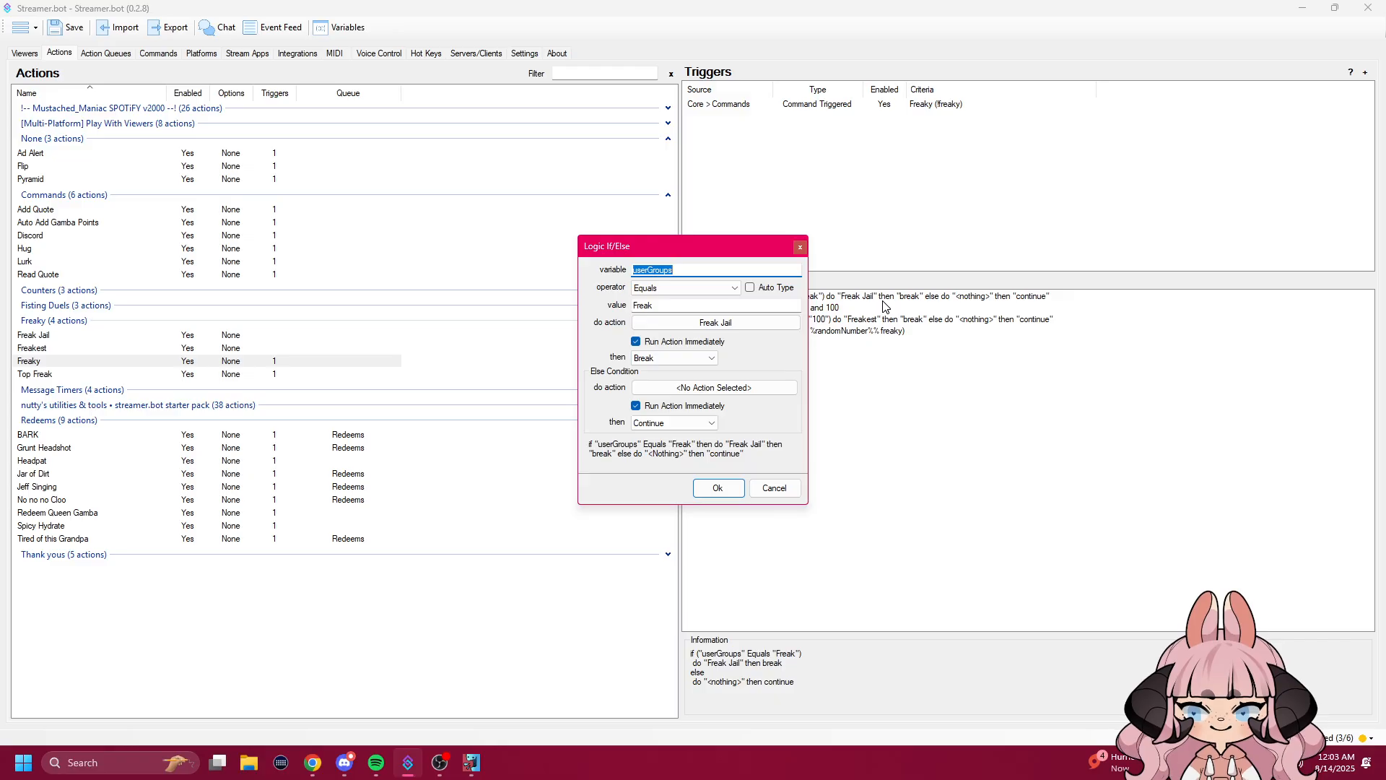
{"action": "left_click_drag", "start_coordinate": [696, 252], "coordinate": [584, 301]}
{"action": "left_click", "coordinate": [643, 300]}
{"action": "left_click", "coordinate": [626, 300]}
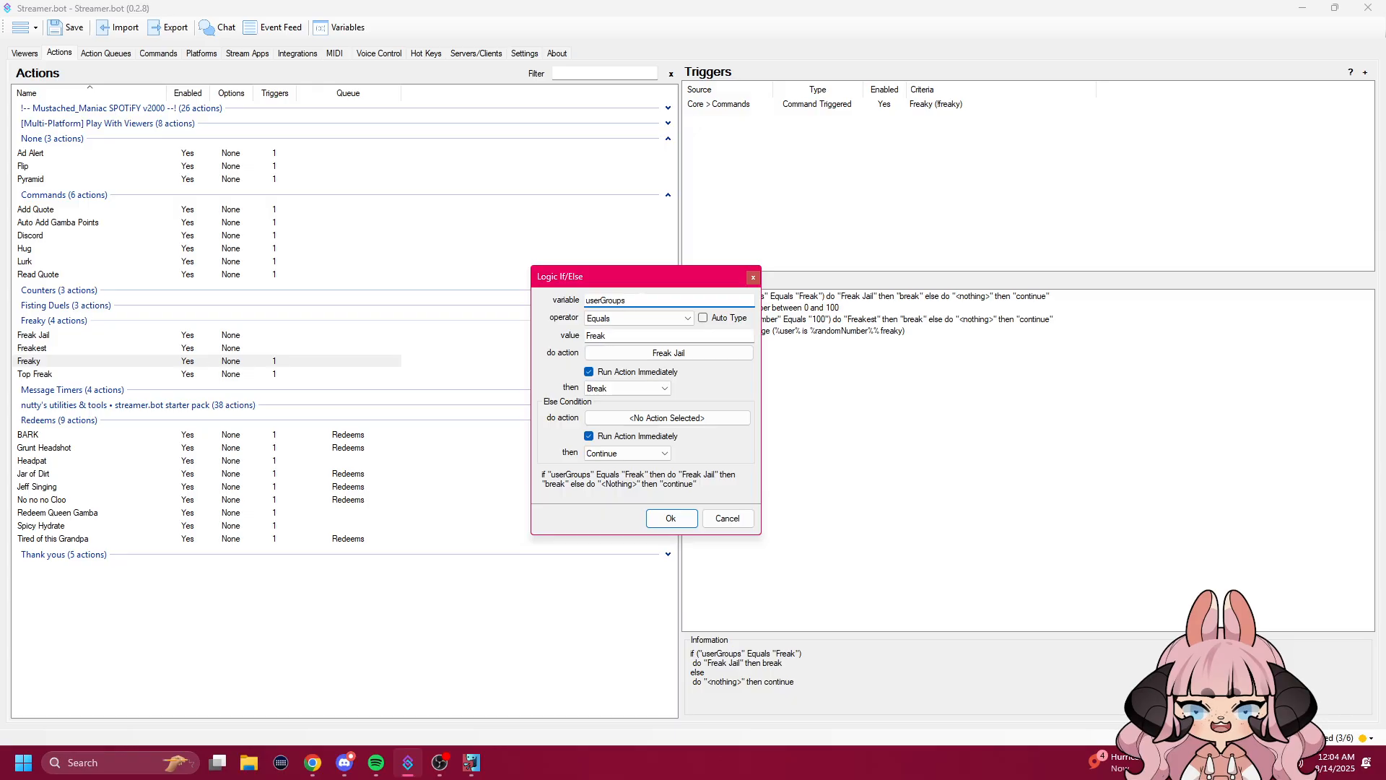
{"action": "left_click", "coordinate": [686, 319]}
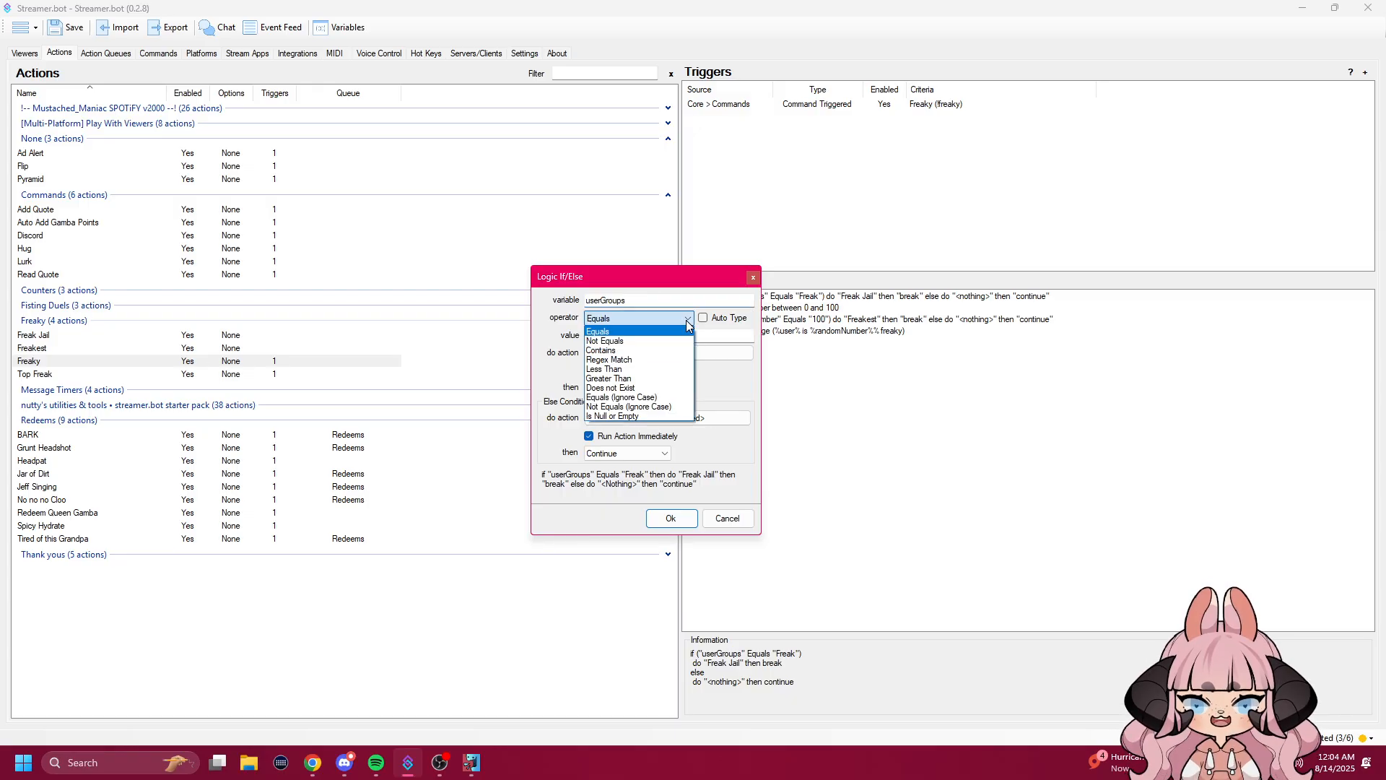
{"action": "left_click", "coordinate": [686, 319]}
Step: Examine the condition's comparison value and the selectable actions for its match branch, keeping Freak and Freak Jail
{"action": "left_click", "coordinate": [642, 335]}
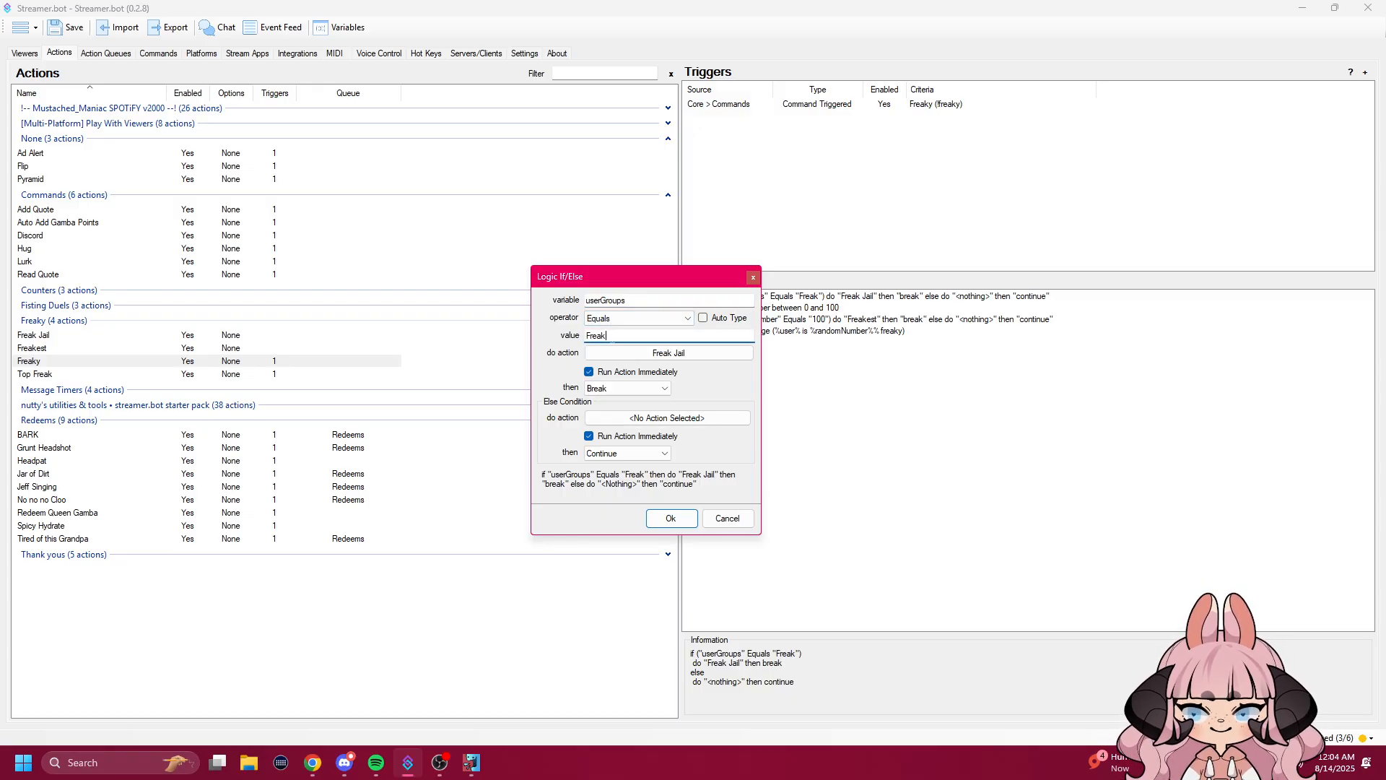
{"action": "left_click_drag", "start_coordinate": [608, 335], "coordinate": [585, 338]}
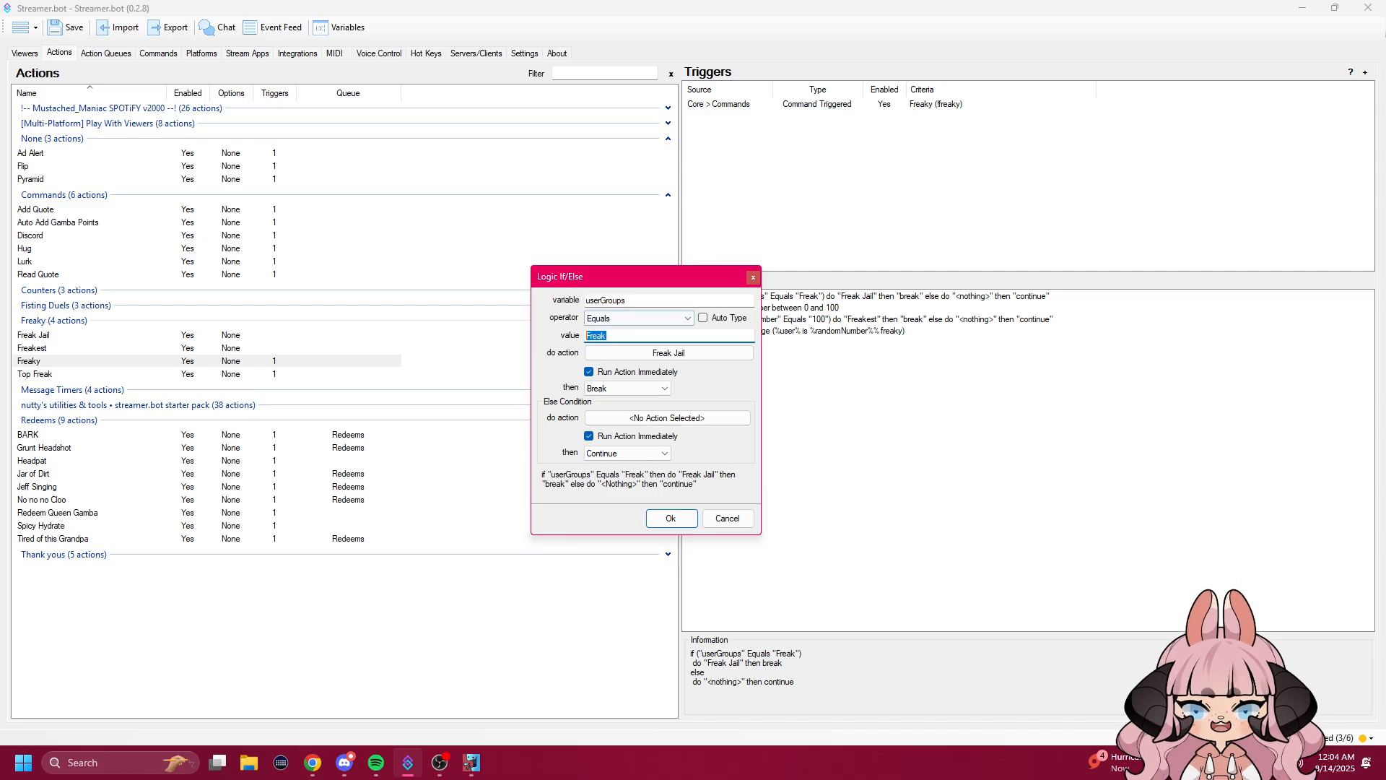
{"action": "left_click", "coordinate": [680, 337]}
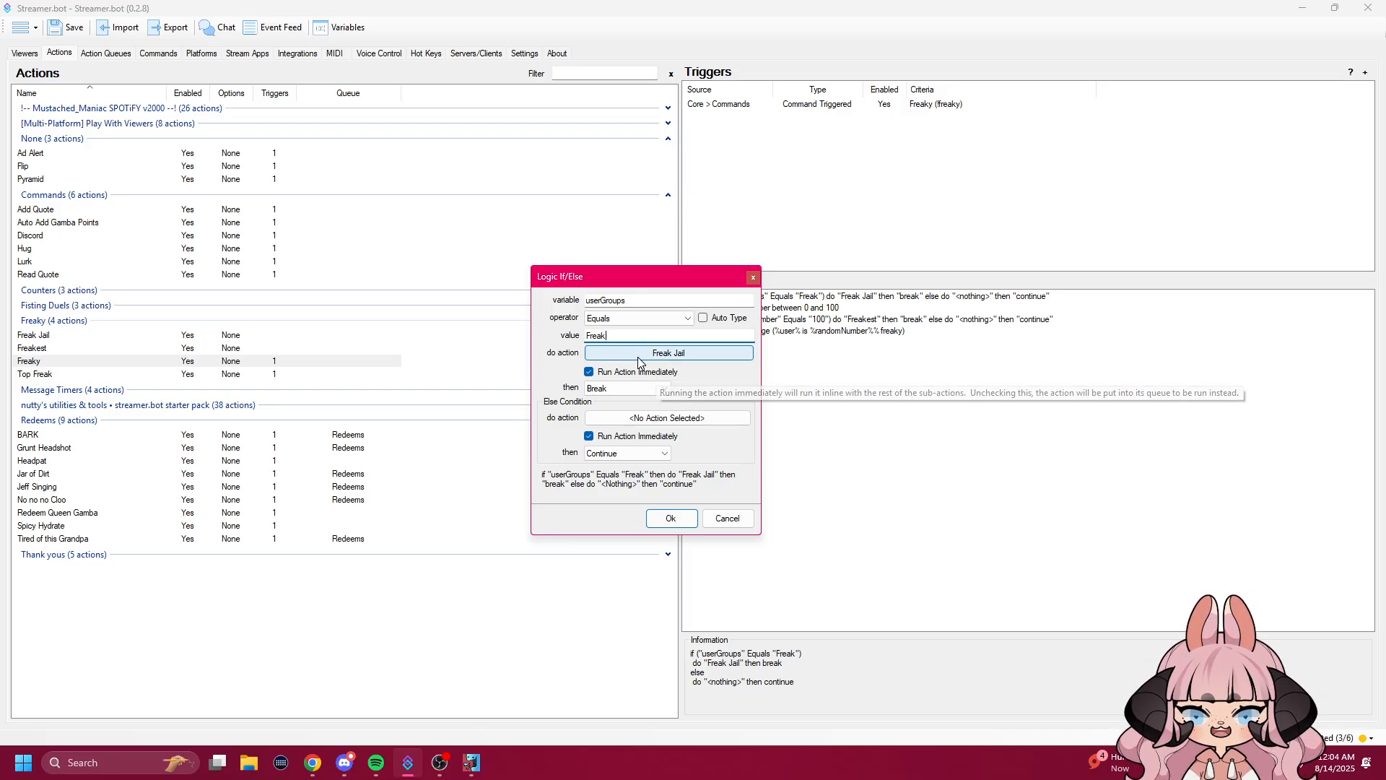
{"action": "left_click", "coordinate": [669, 353]}
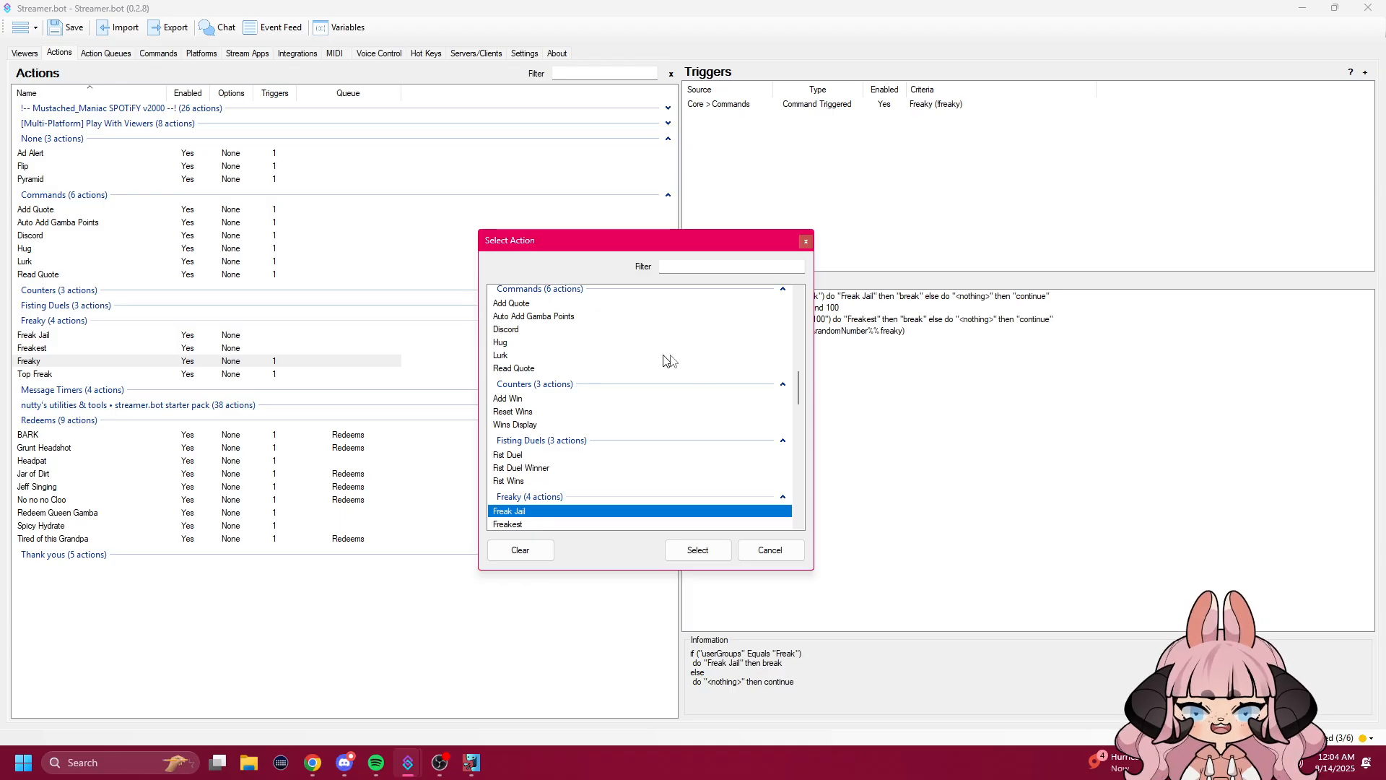
{"action": "left_click", "coordinate": [771, 549]}
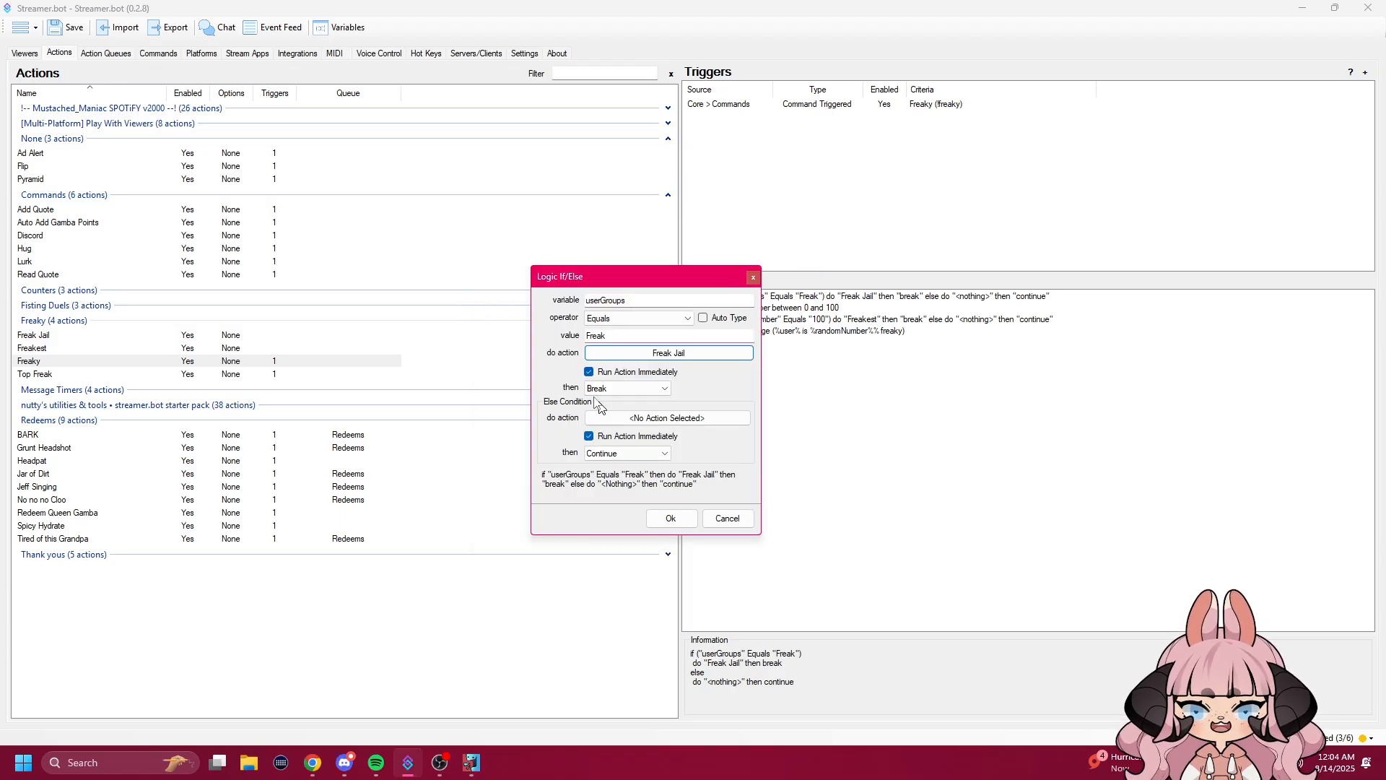
Step: Recheck the action choices for the userGroups condition's match branch, then leave the condition without changes
{"action": "left_click", "coordinate": [608, 353]}
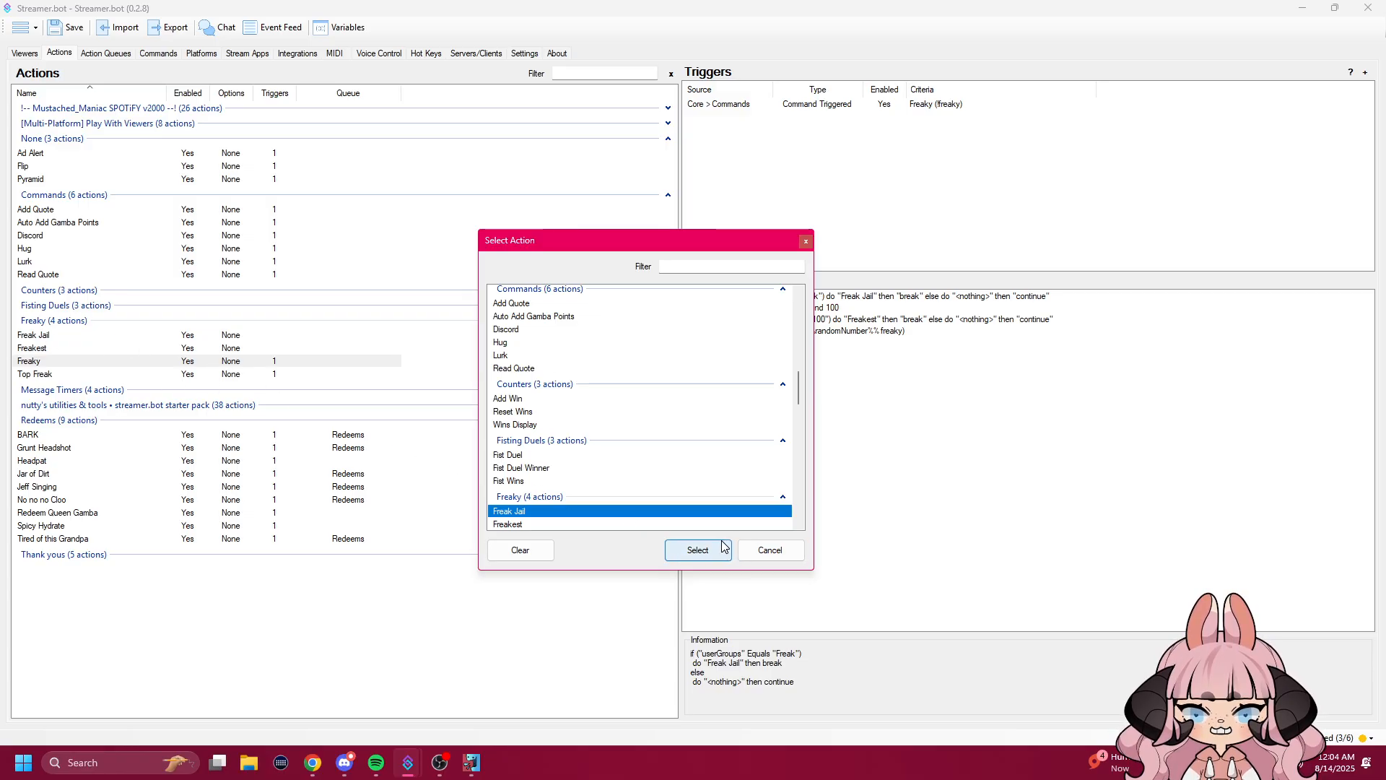
{"action": "left_click", "coordinate": [771, 550]}
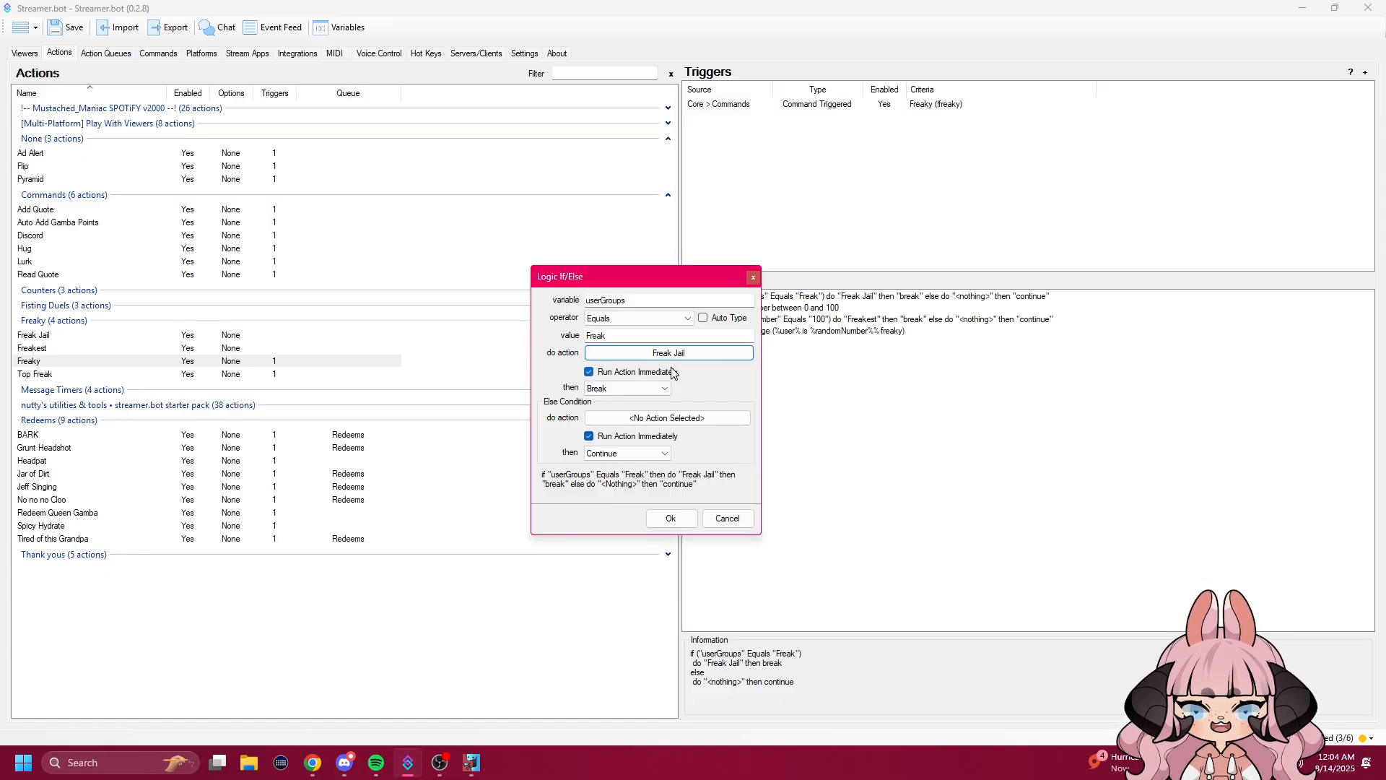
{"action": "left_click", "coordinate": [739, 516]}
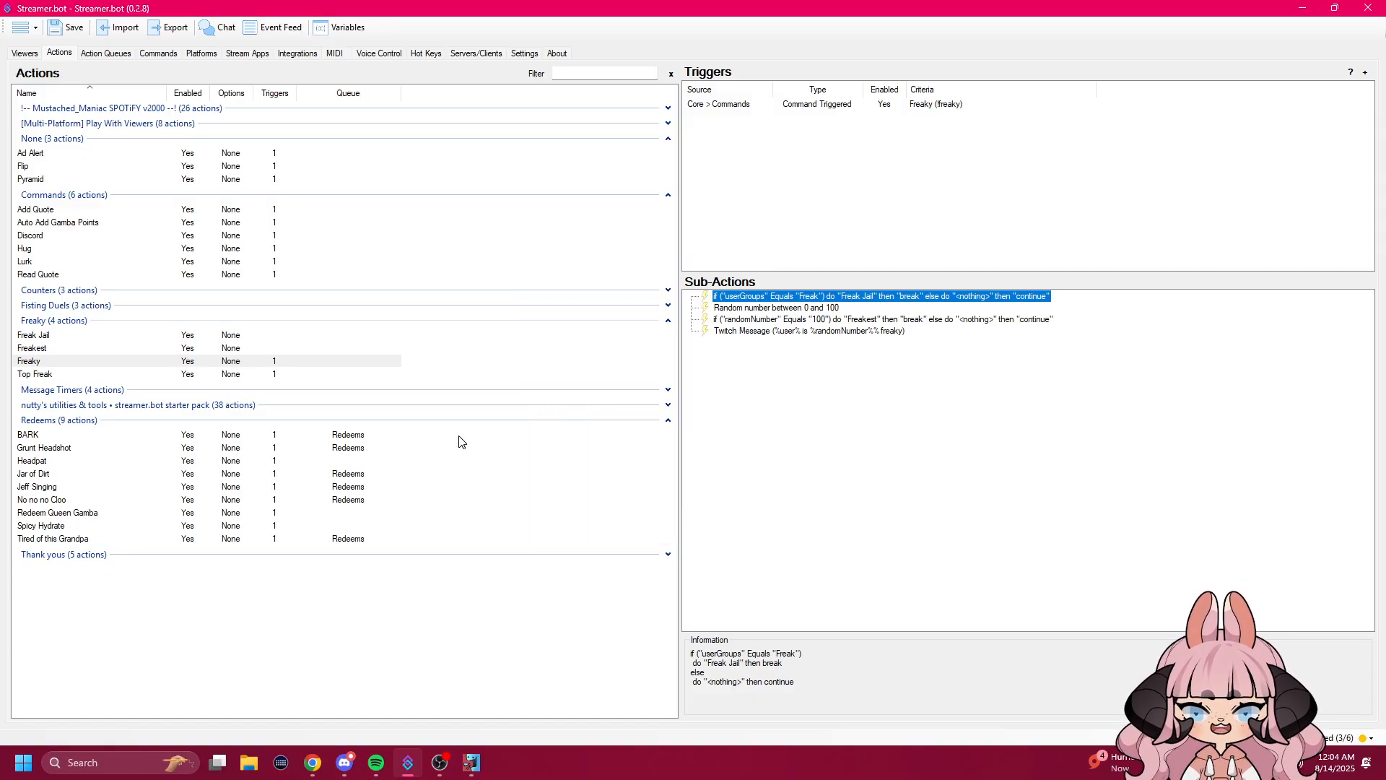
{"action": "left_click", "coordinate": [58, 336]}
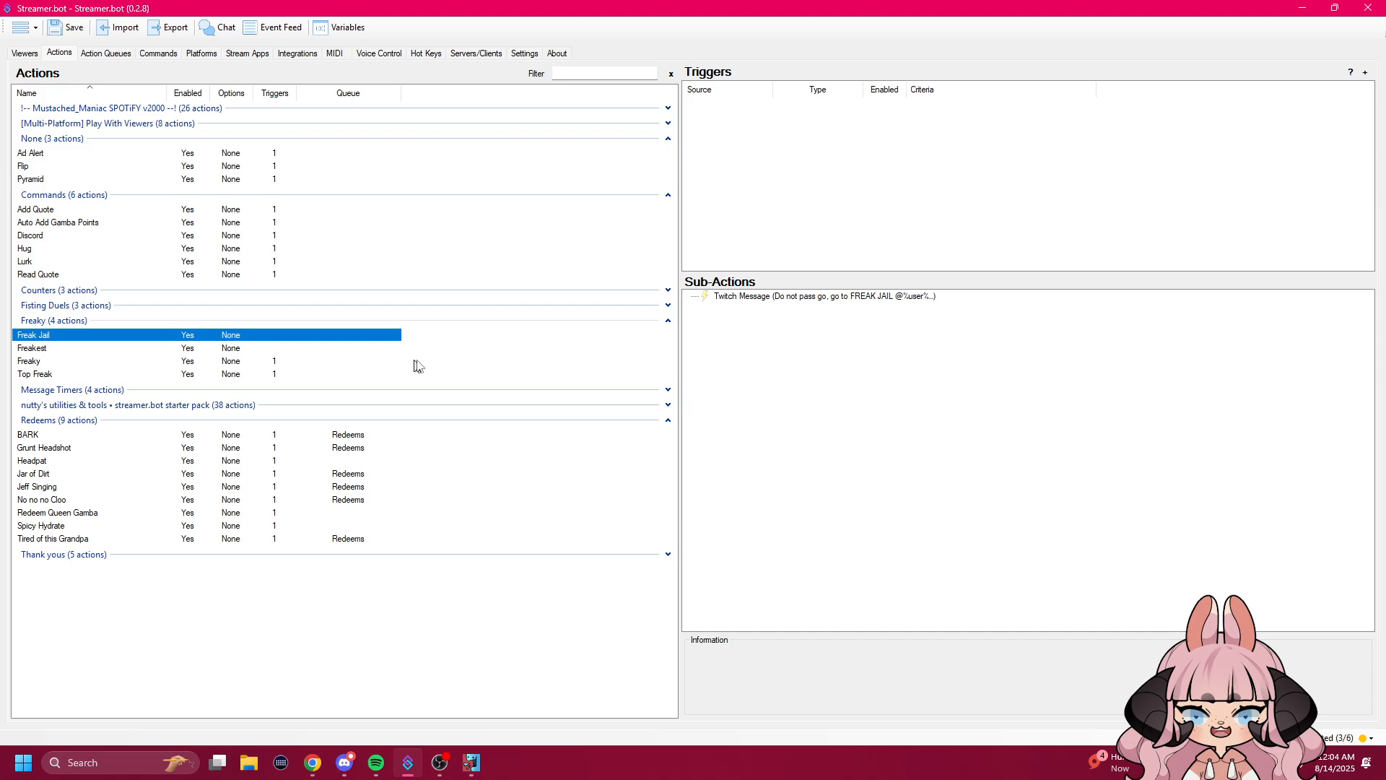
{"action": "right_click", "coordinate": [496, 339]}
{"action": "left_click", "coordinate": [518, 348]}
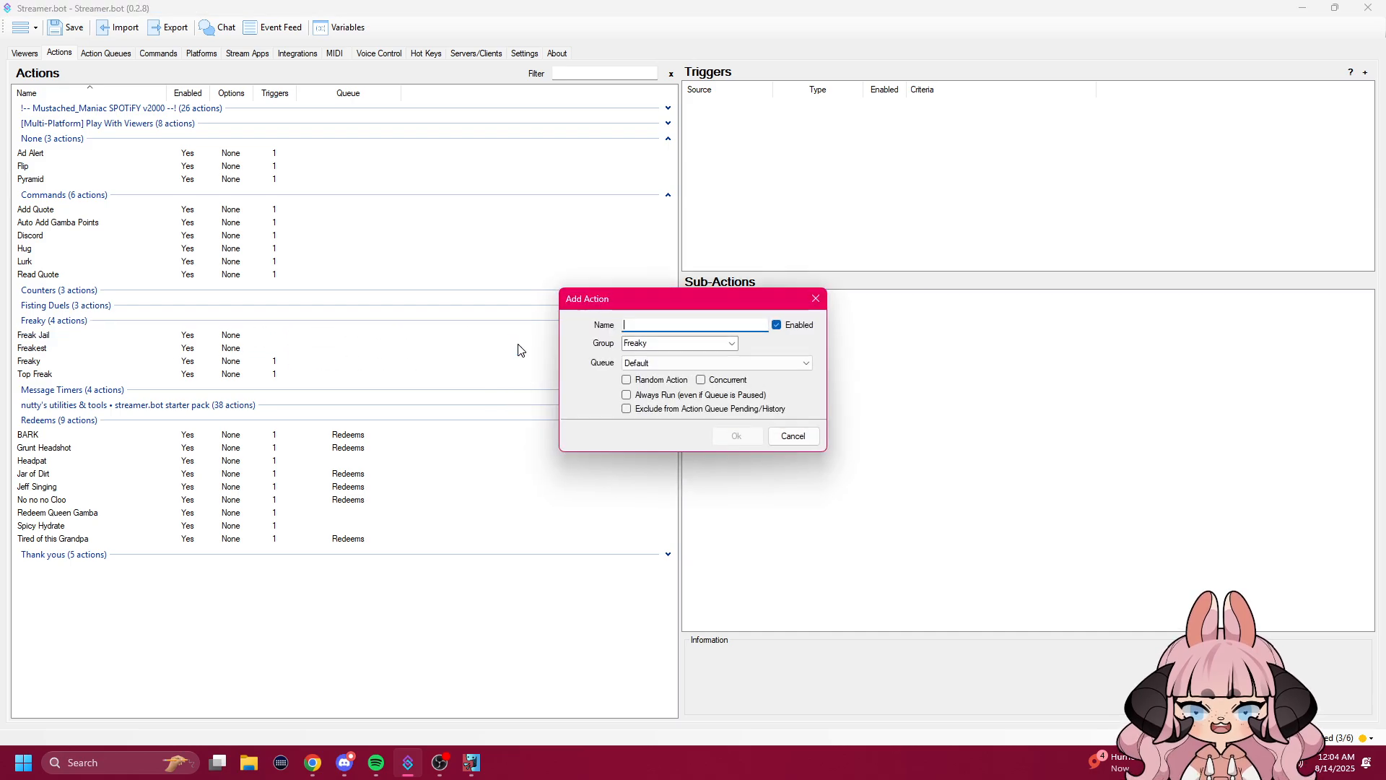
{"action": "type", "text": "Freak"}
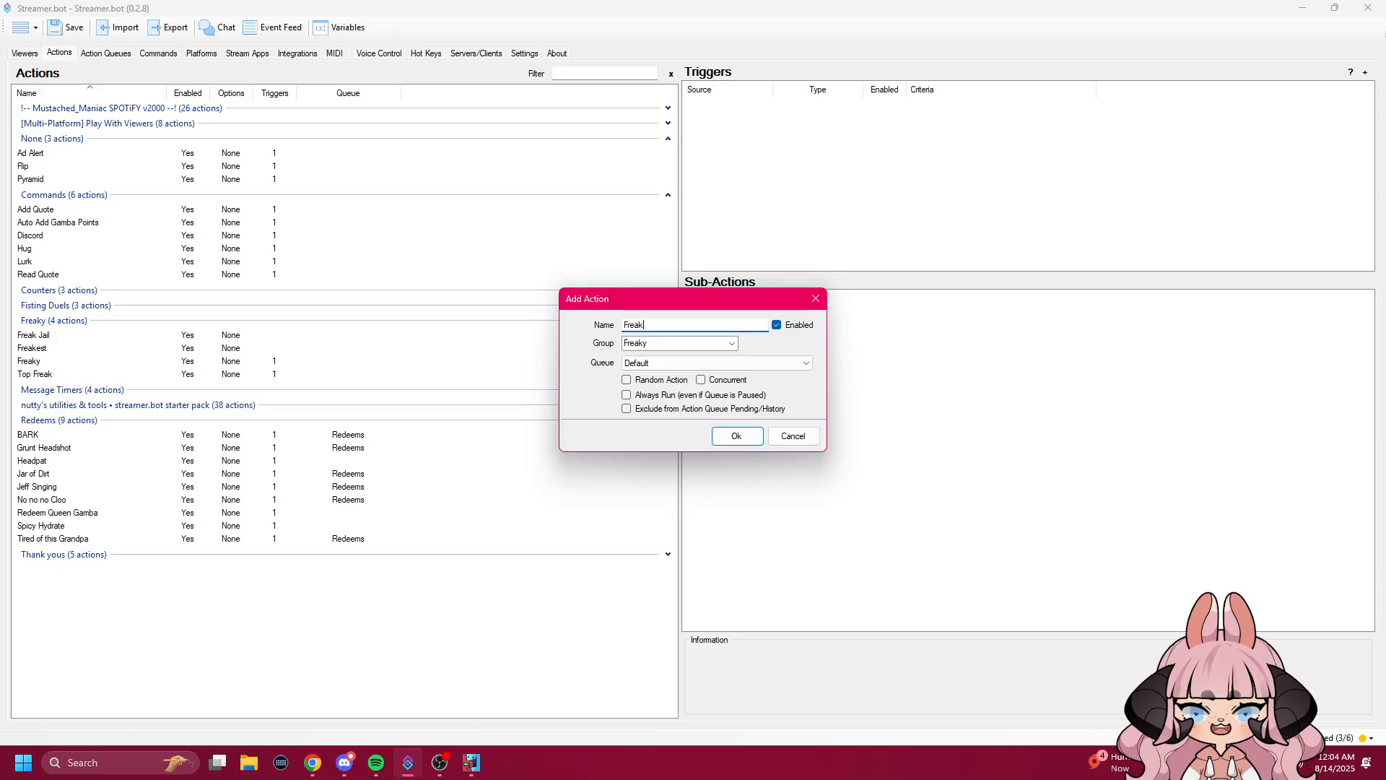
{"action": "type", "text": "Jaukl"}
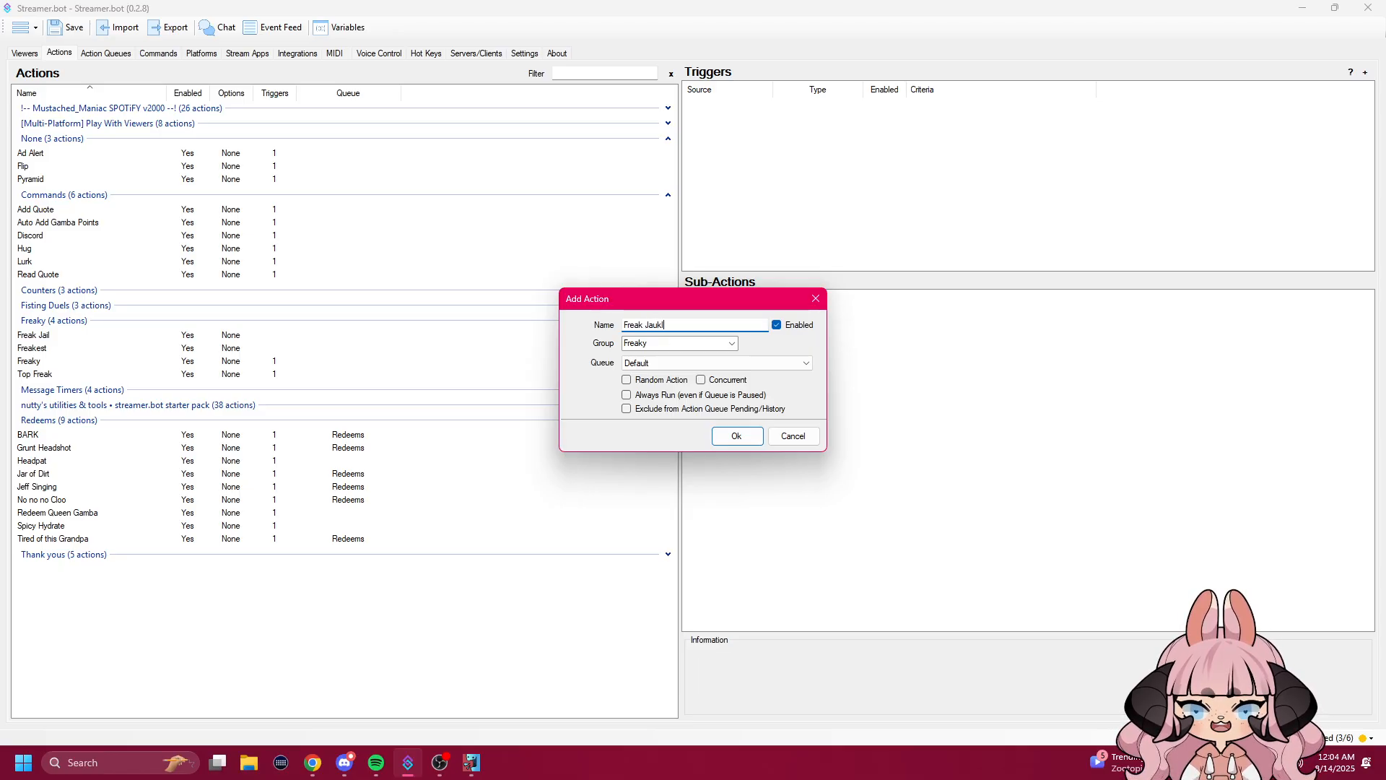
{"action": "left_click", "coordinate": [792, 436]}
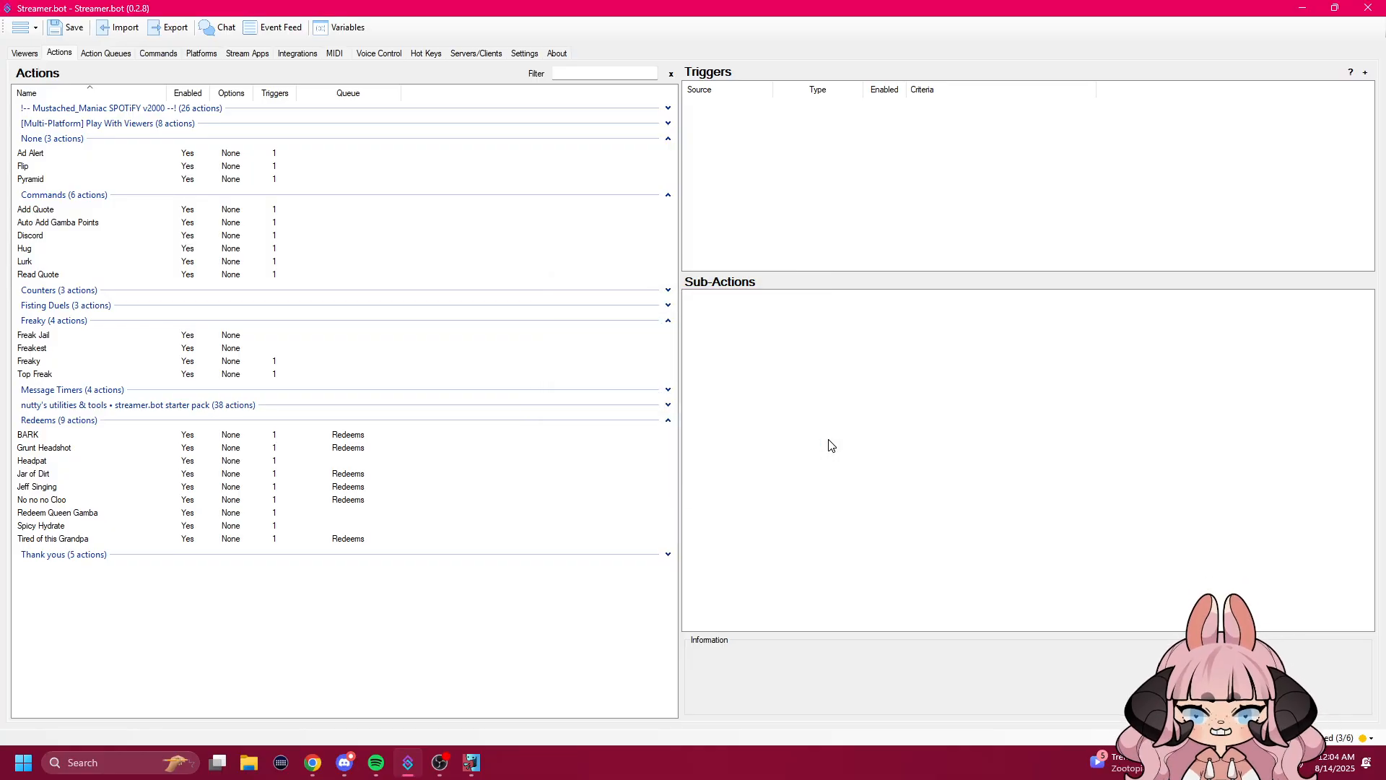
Step: Open the Freak Jail action's Twitch message and examine its text and %user% variable, leaving it unedited
{"action": "left_click", "coordinate": [62, 336]}
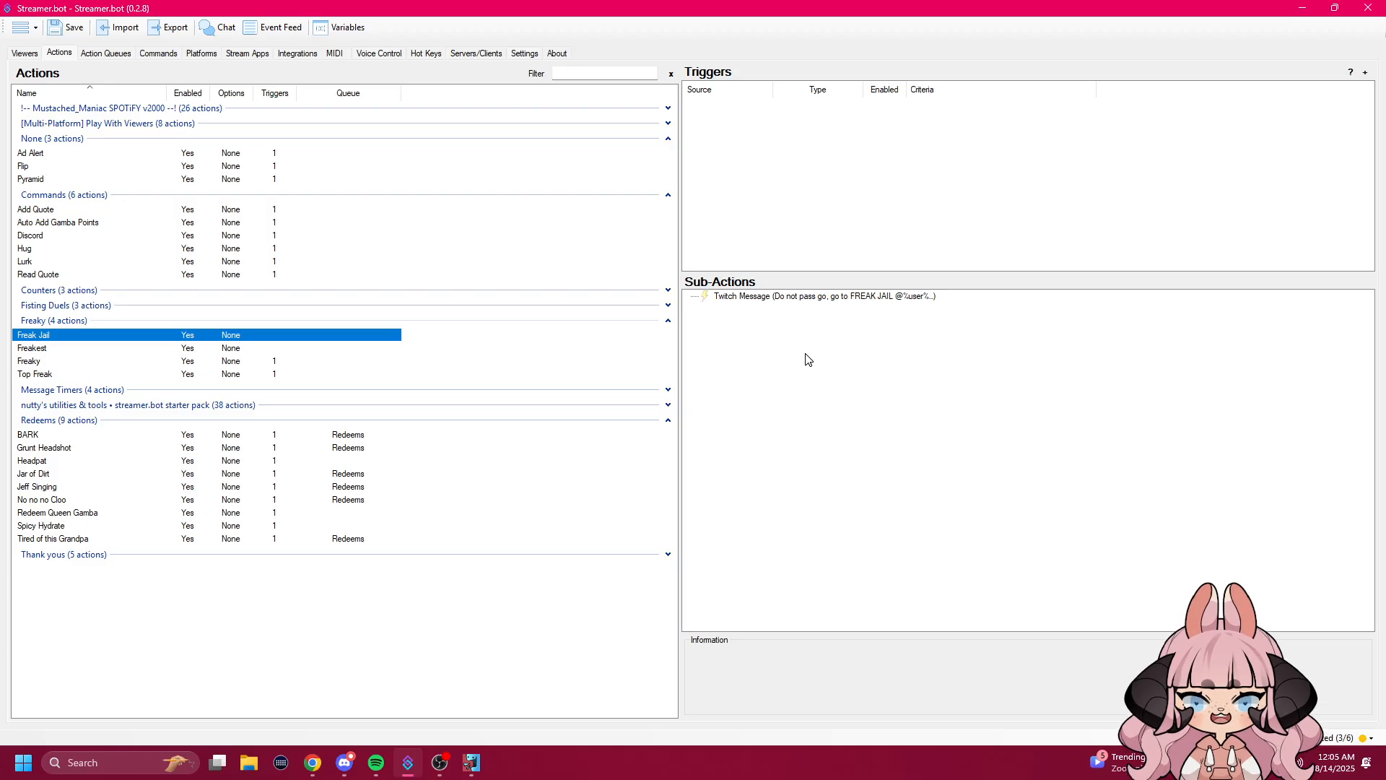
{"action": "left_click", "coordinate": [795, 300]}
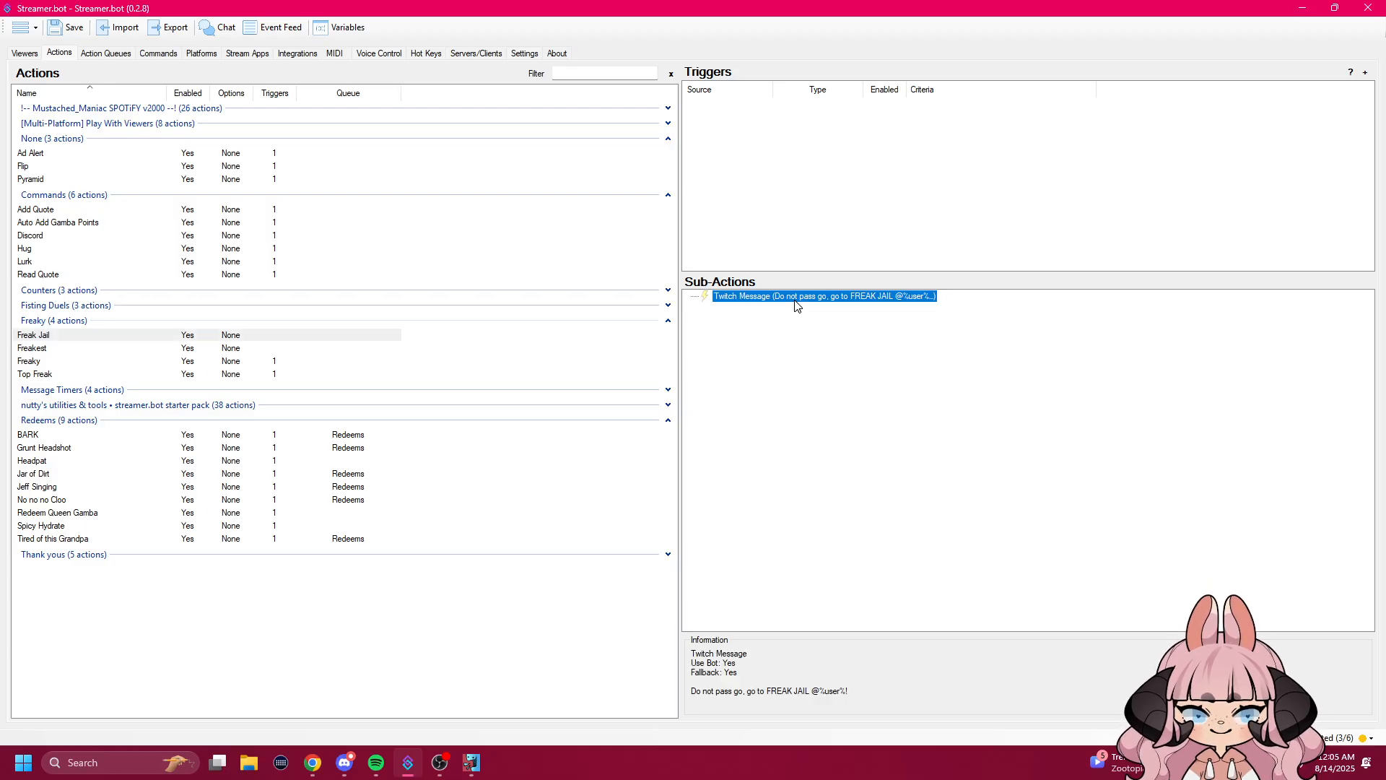
{"action": "double_click", "coordinate": [795, 301]}
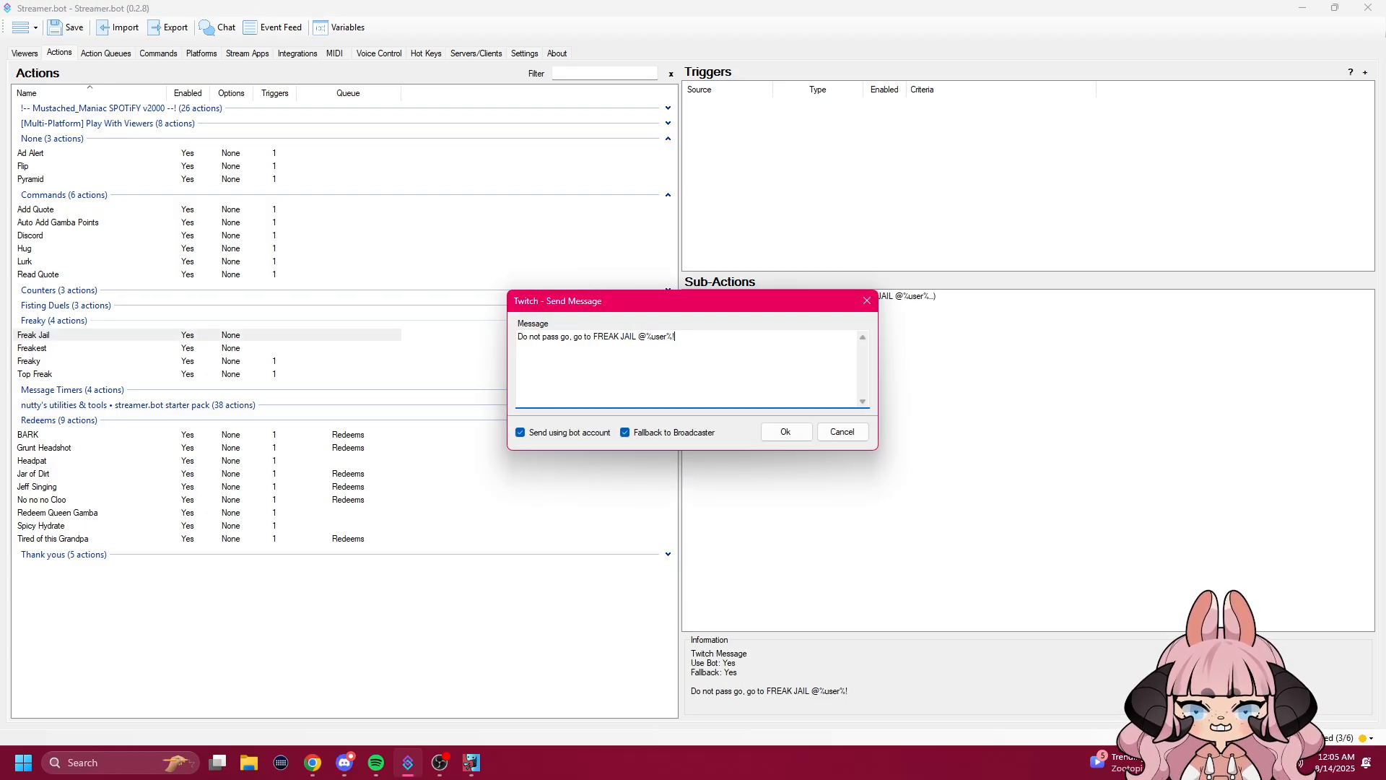
{"action": "key", "text": "shift+Left"}
{"action": "key", "text": "shift+Left"}
{"action": "key", "text": "shift+Left"}
{"action": "key", "text": "shift+Left"}
{"action": "key", "text": "shift+Left"}
{"action": "key", "text": "shift+Left"}
{"action": "key", "text": "shift+Left"}
{"action": "key", "text": "shift+Left"}
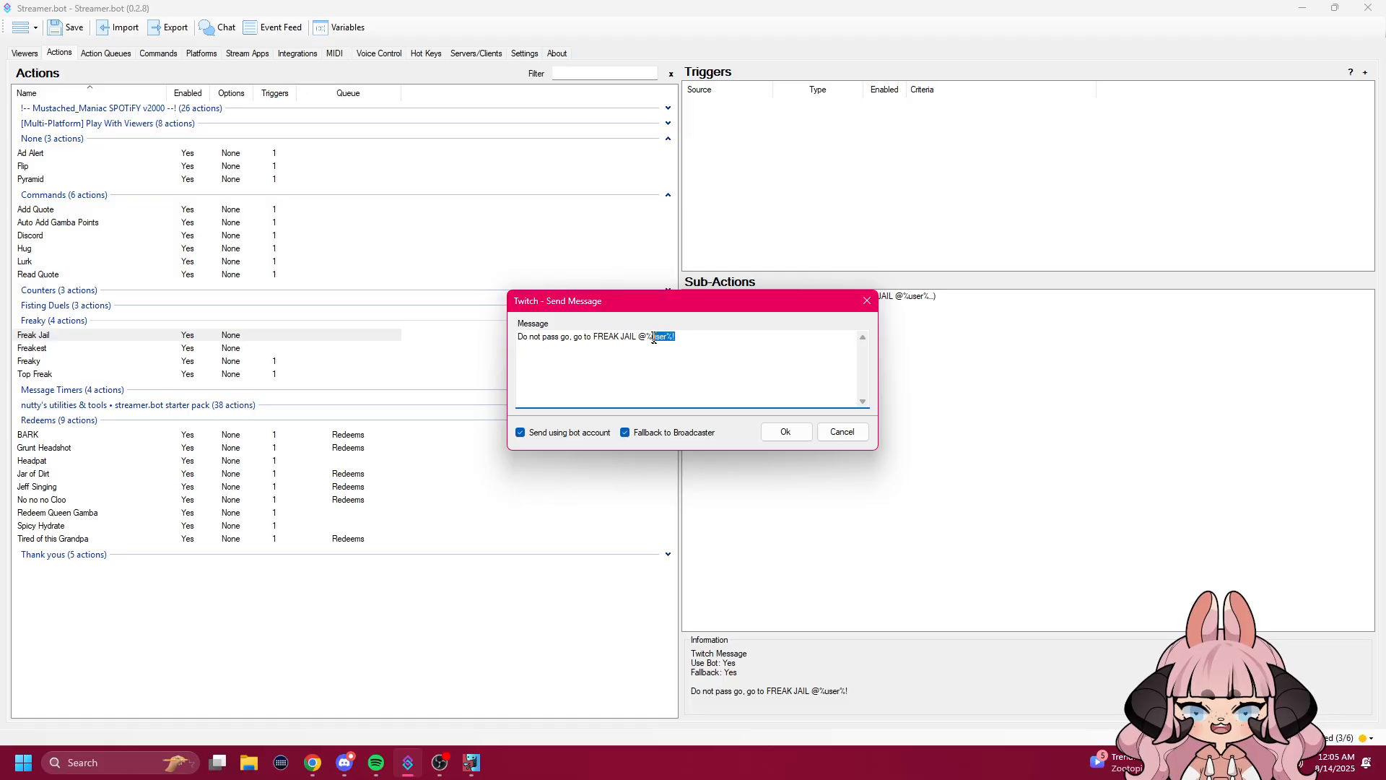
{"action": "key", "text": "Right"}
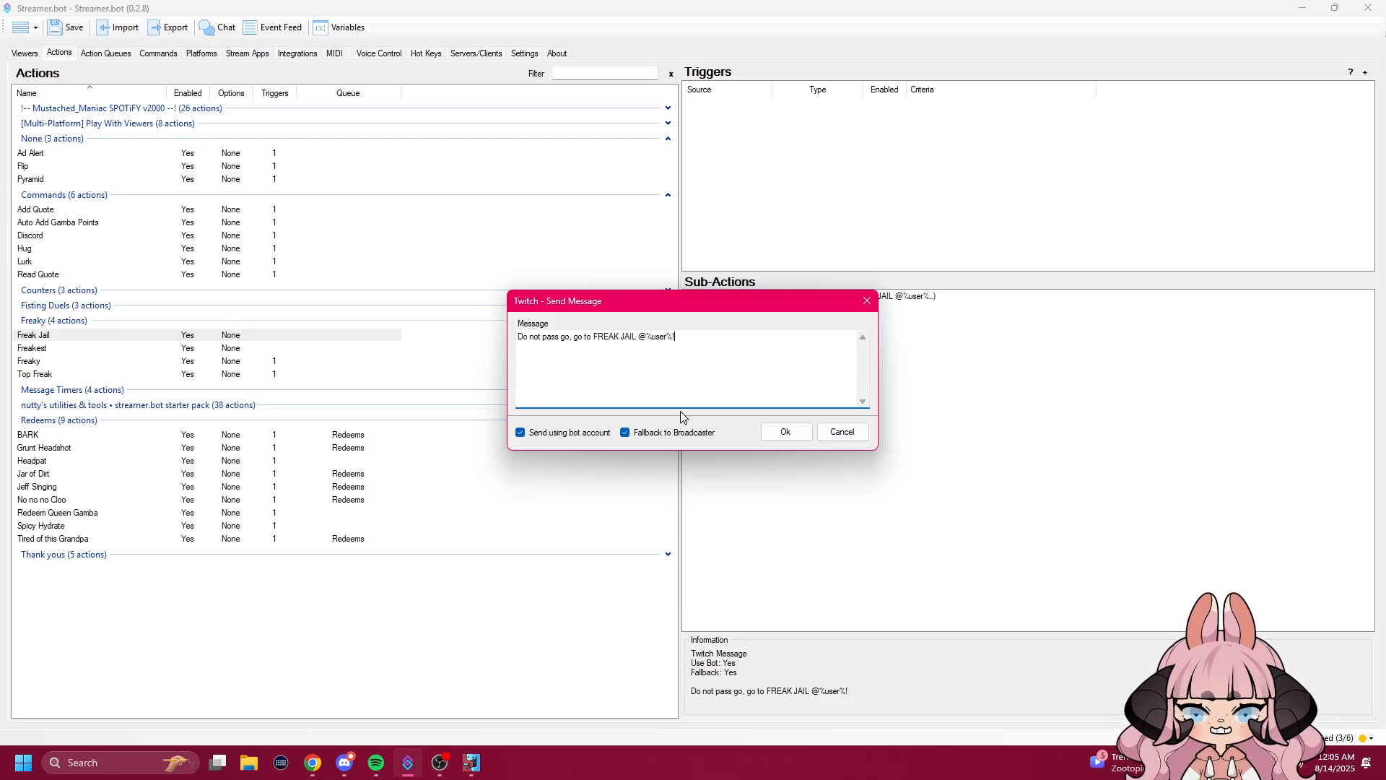
{"action": "left_click", "coordinate": [846, 434]}
Step: Return to the Freaky action and locate the If/Else option among the Core Logic sub-actions without adding it
{"action": "left_click", "coordinate": [126, 361]}
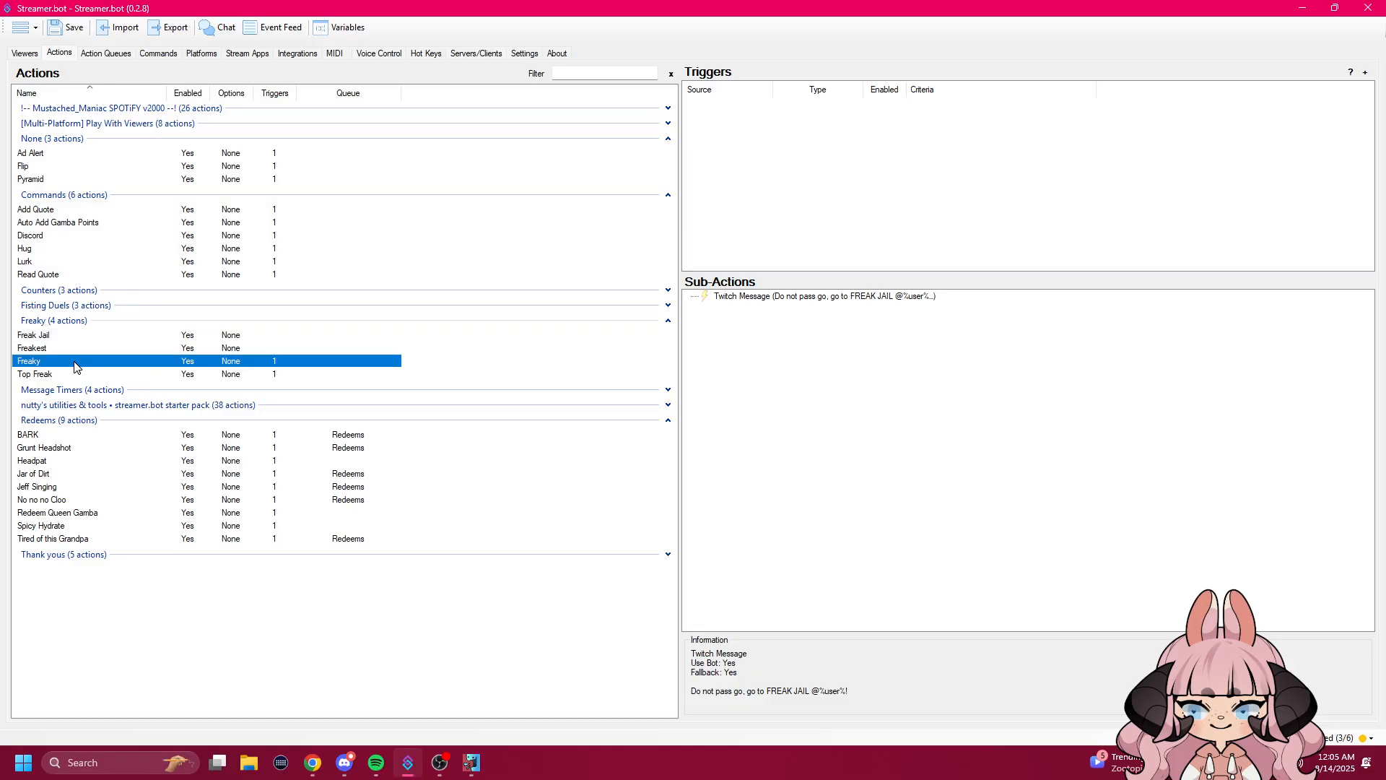
{"action": "left_click", "coordinate": [849, 395]}
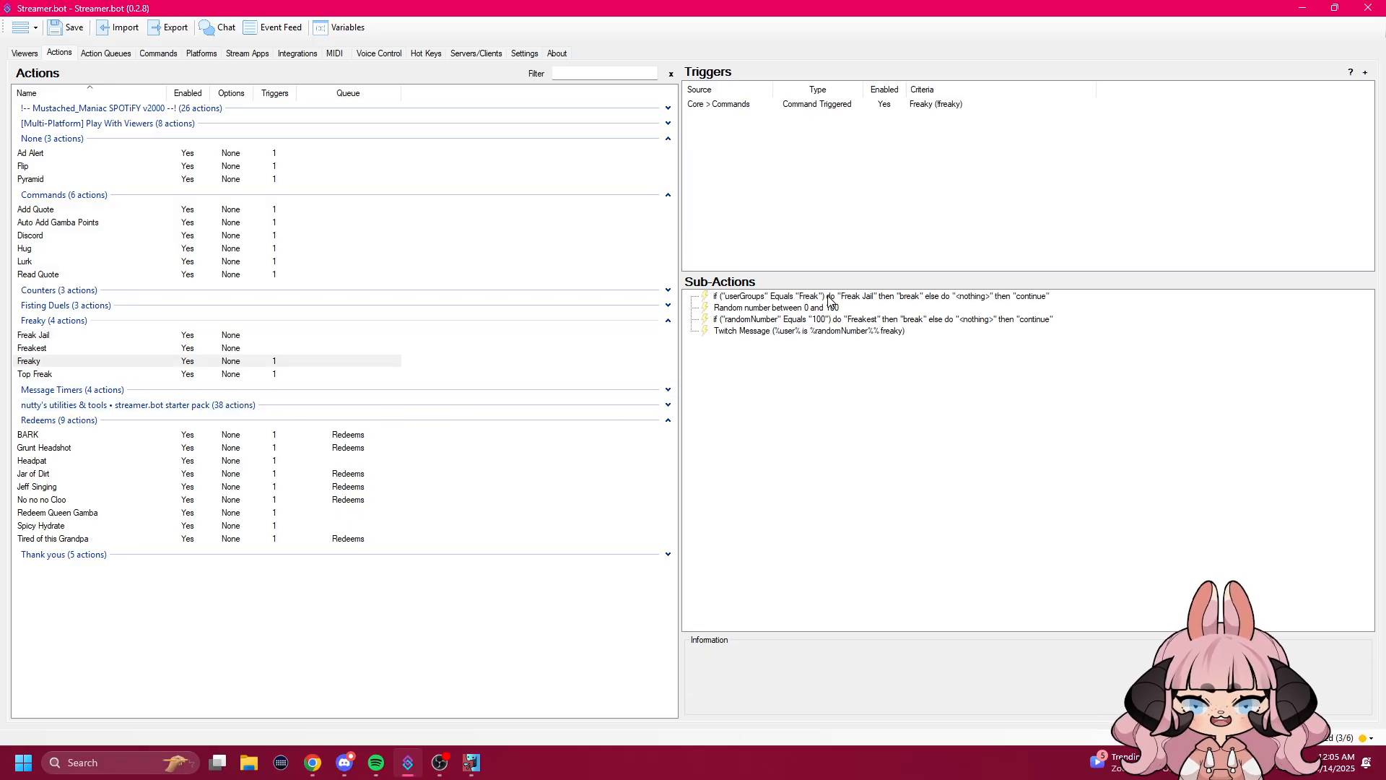
{"action": "right_click", "coordinate": [853, 440]}
{"action": "mouse_move", "coordinate": [886, 486]}
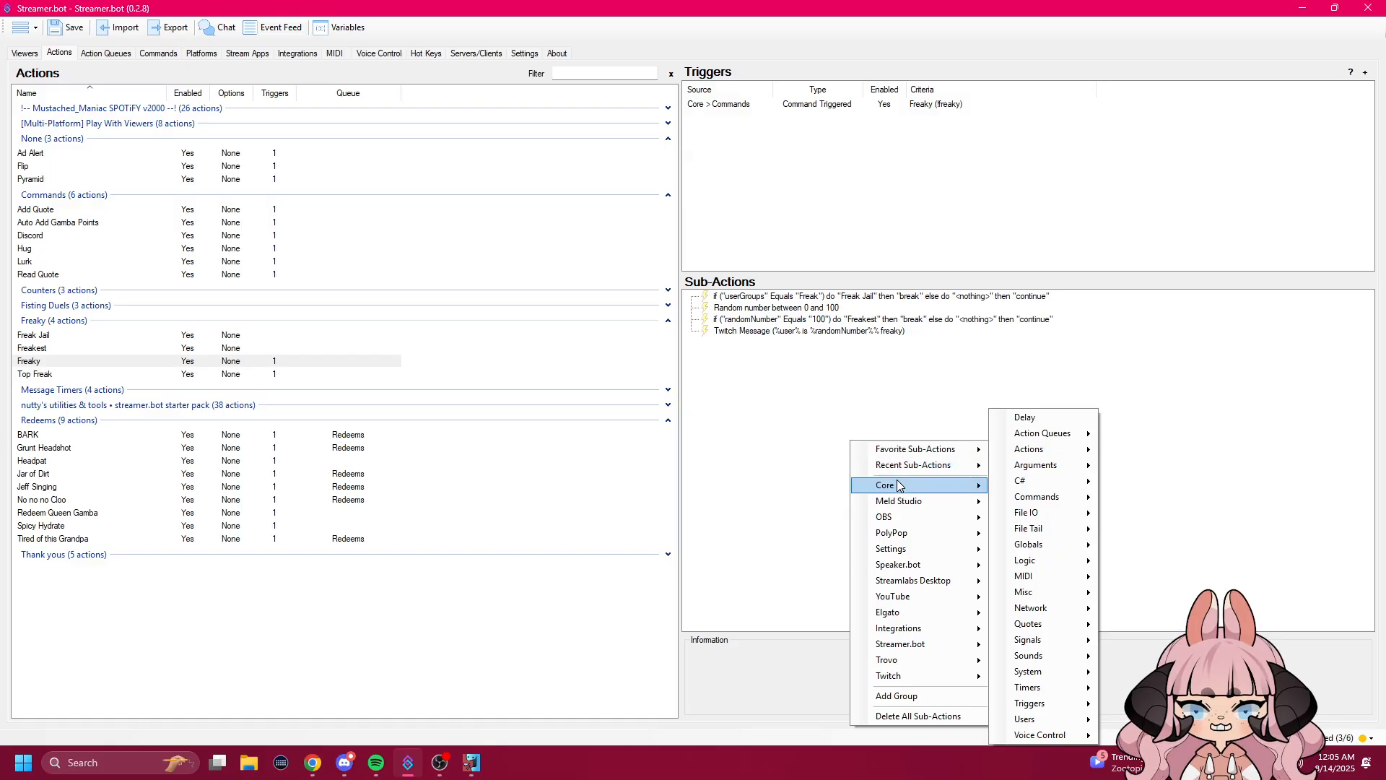
{"action": "mouse_move", "coordinate": [1038, 501]}
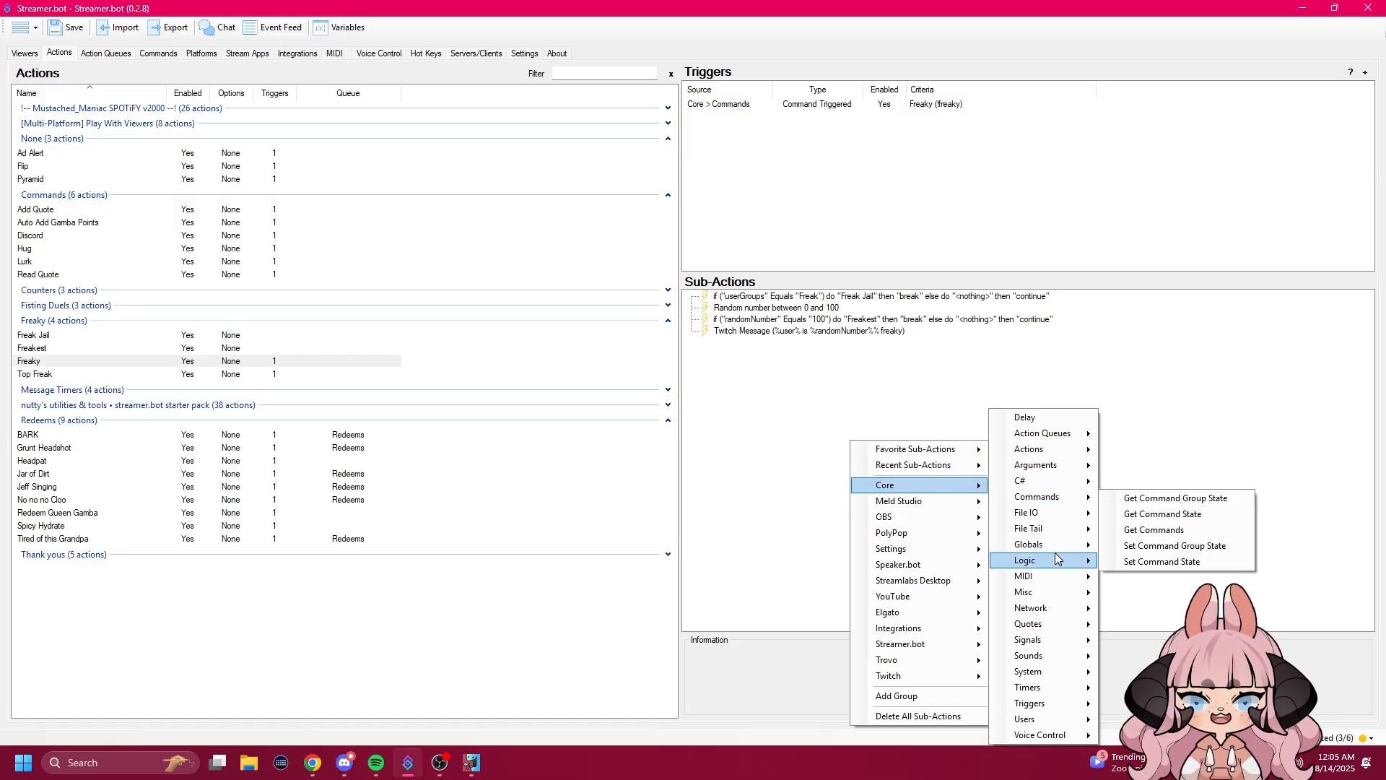
{"action": "mouse_move", "coordinate": [1058, 549]}
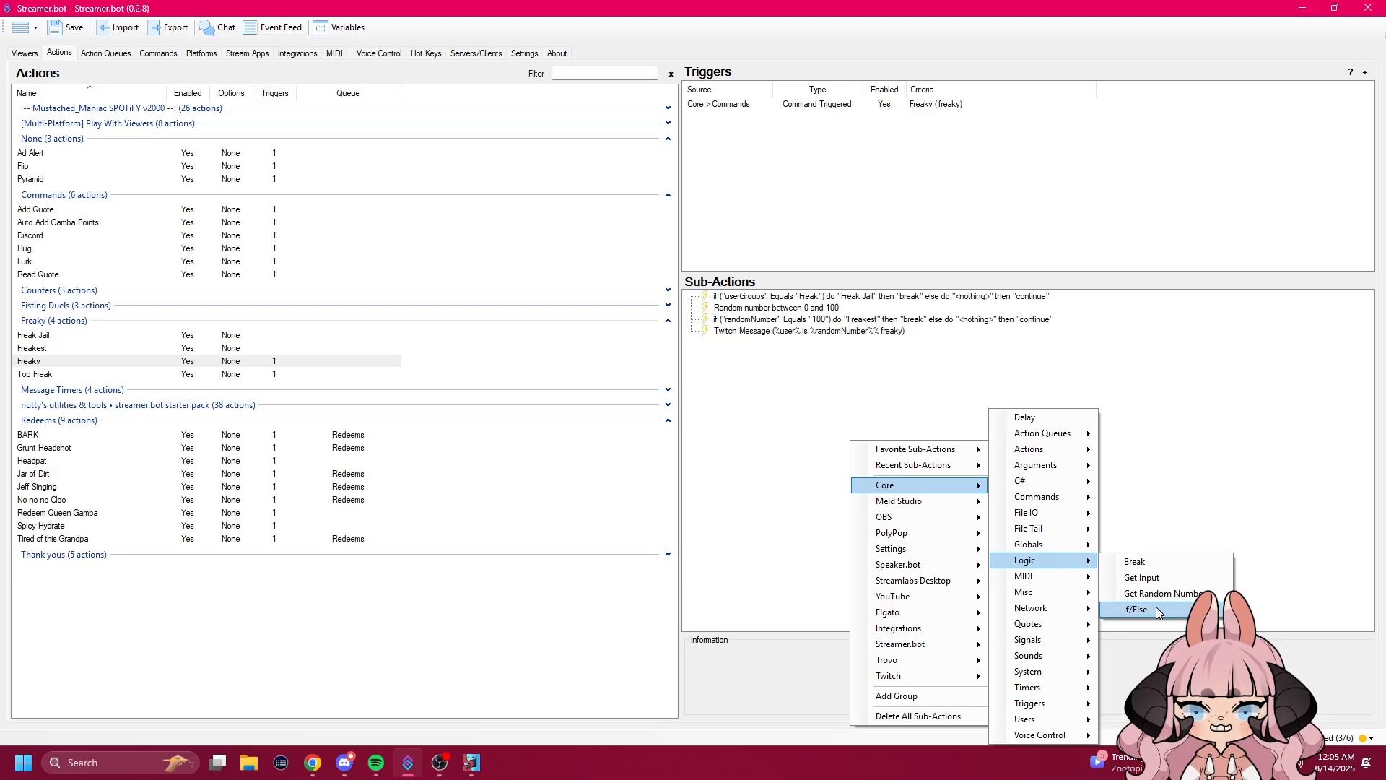
{"action": "left_click", "coordinate": [968, 379]}
Step: In Freaky's userGroups If/Else condition, review the Equals operator and Freak value, and select Freak Jail as the match action
{"action": "double_click", "coordinate": [747, 297]}
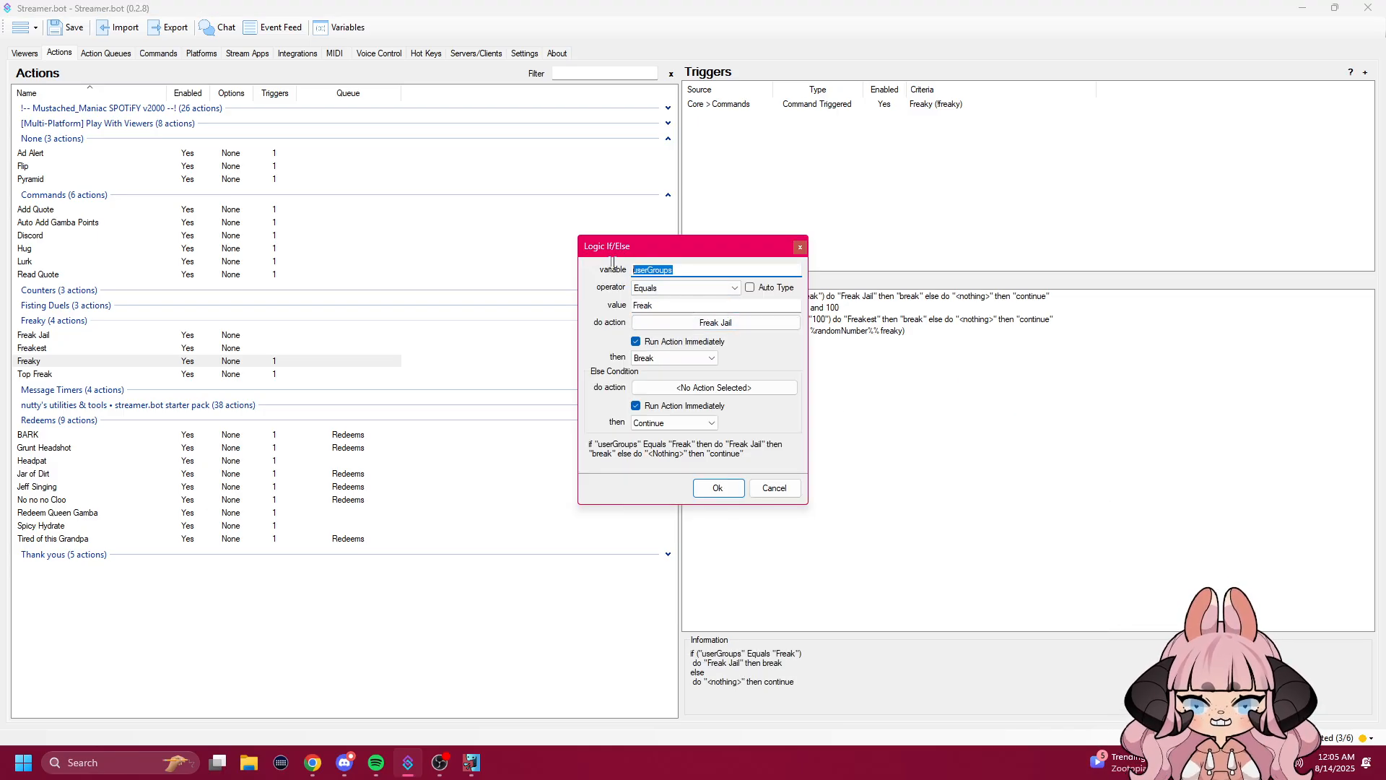
{"action": "left_click", "coordinate": [700, 288]}
{"action": "left_click", "coordinate": [702, 289]}
{"action": "key", "text": "Tab"}
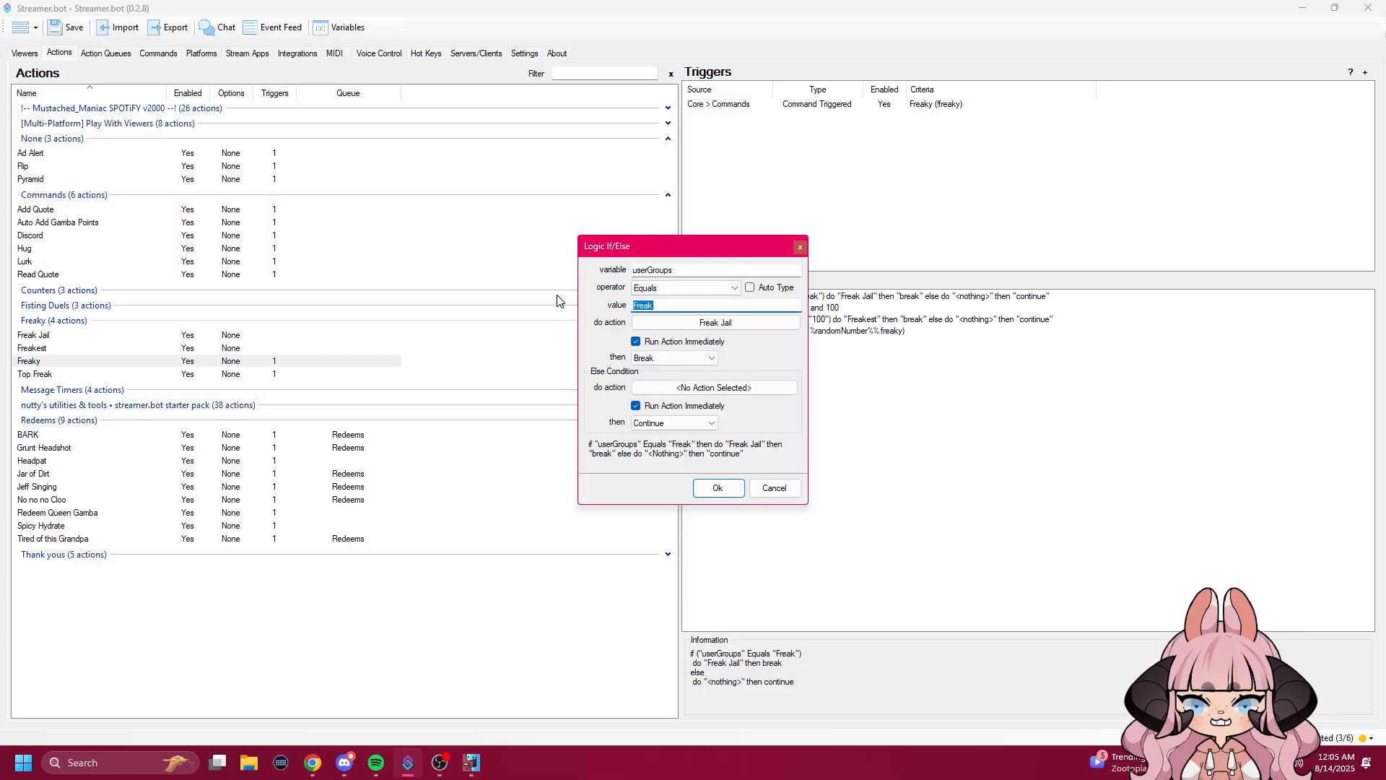
{"action": "left_click", "coordinate": [659, 324]}
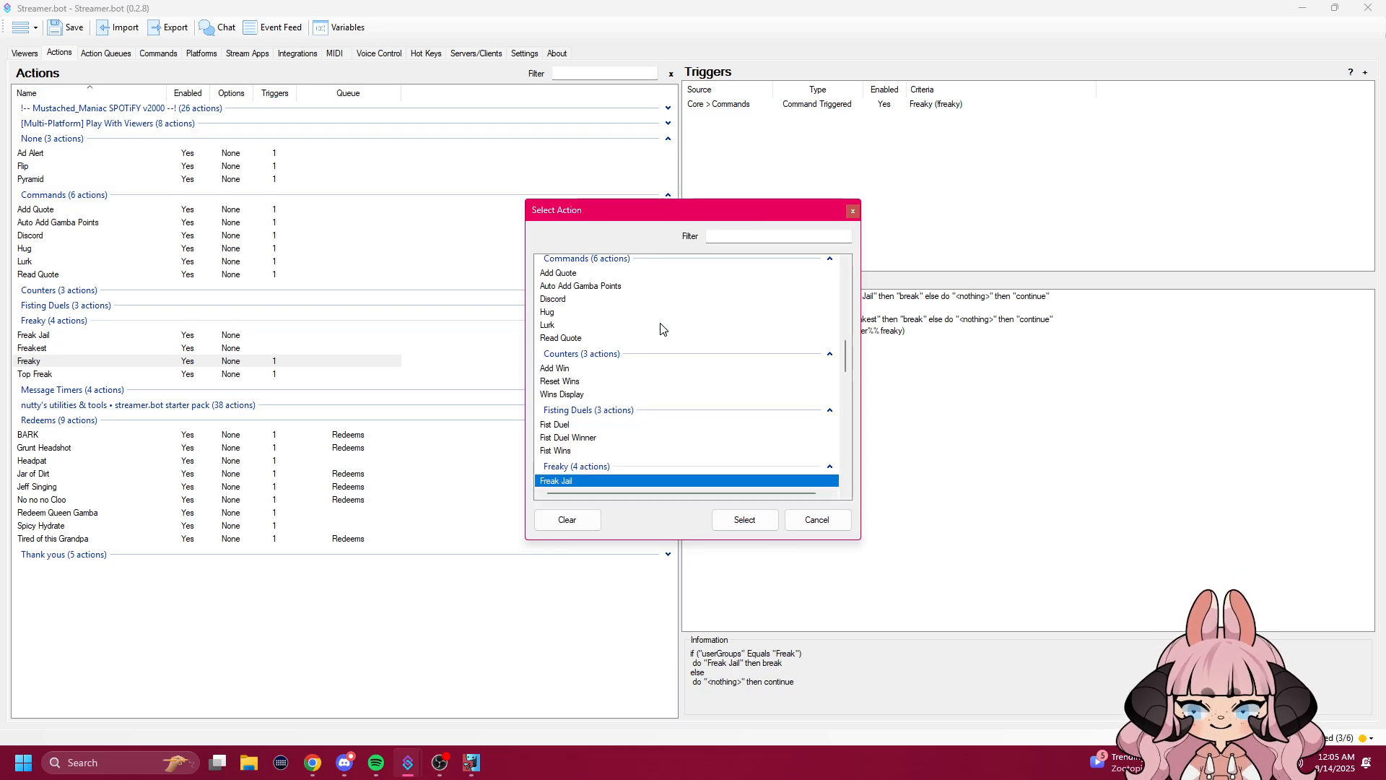
{"action": "left_click", "coordinate": [744, 523]}
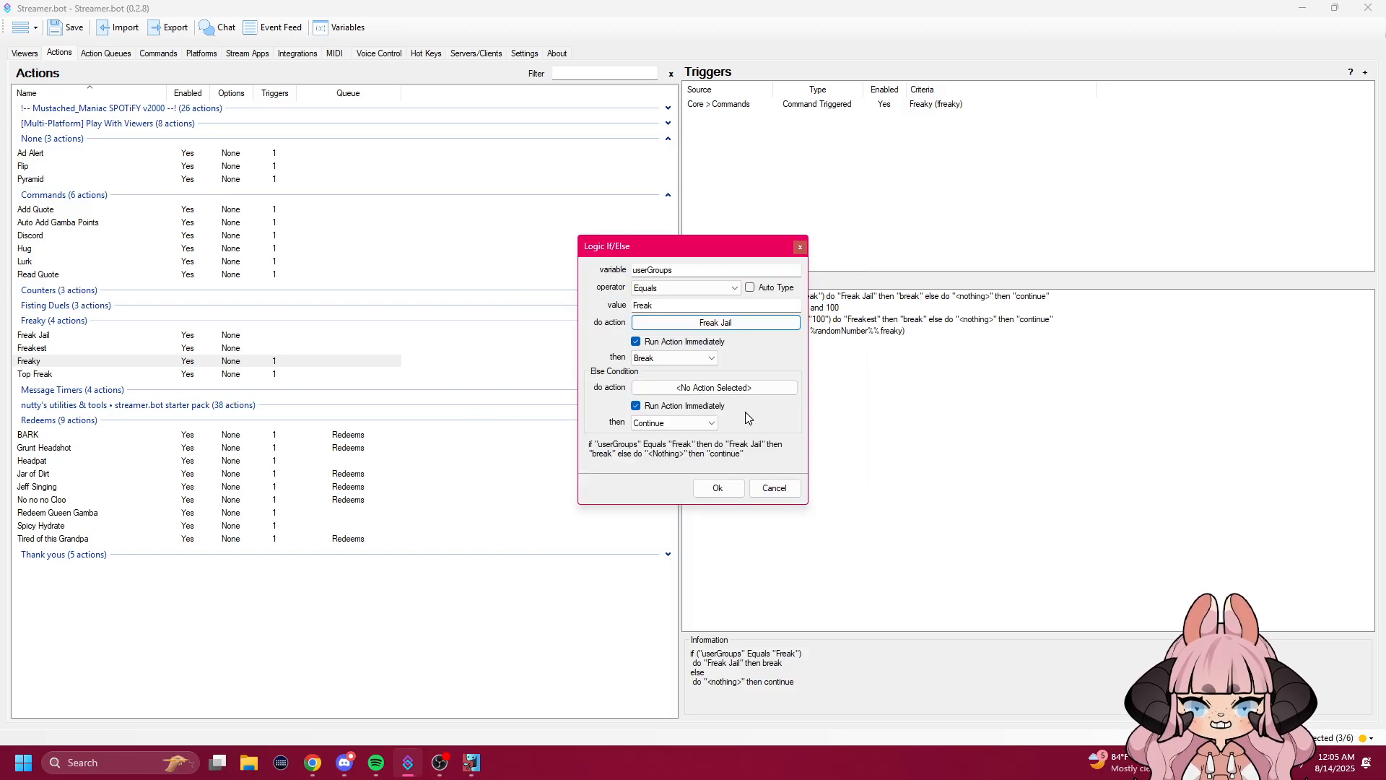
Step: Set the userGroups condition's match branch to Break after Freak Jail, keep the else branch on Continue, and save the condition
{"action": "left_click", "coordinate": [678, 358]}
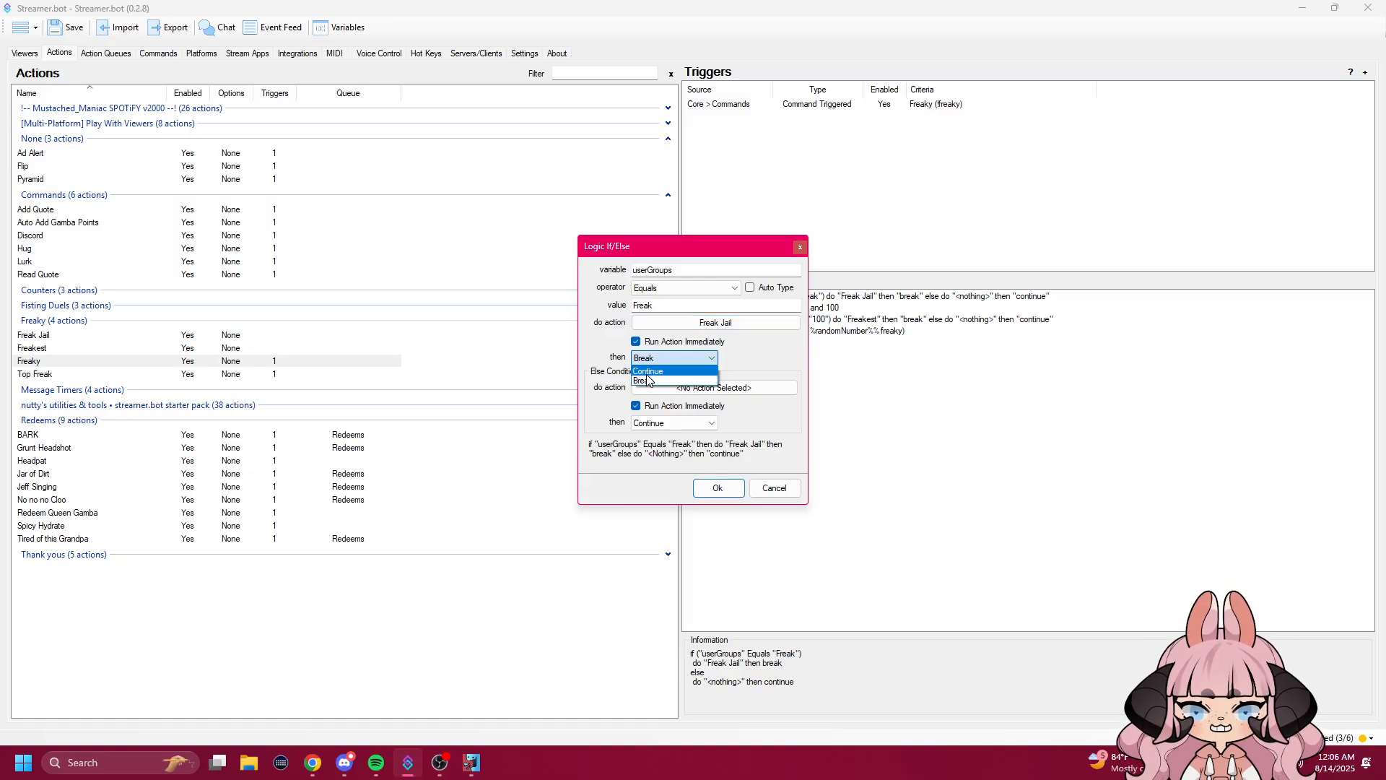
{"action": "left_click", "coordinate": [710, 371]}
{"action": "left_click", "coordinate": [707, 364]}
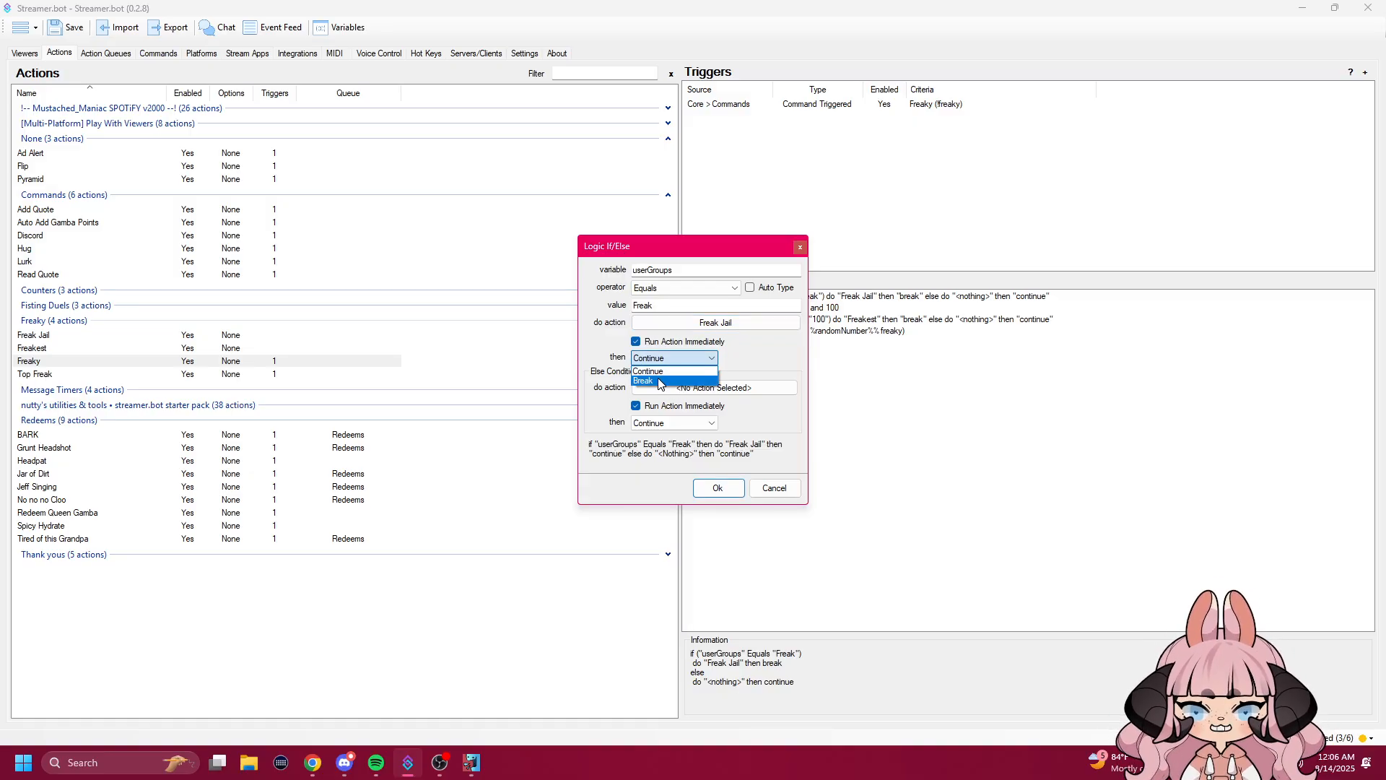
{"action": "left_click", "coordinate": [707, 377]}
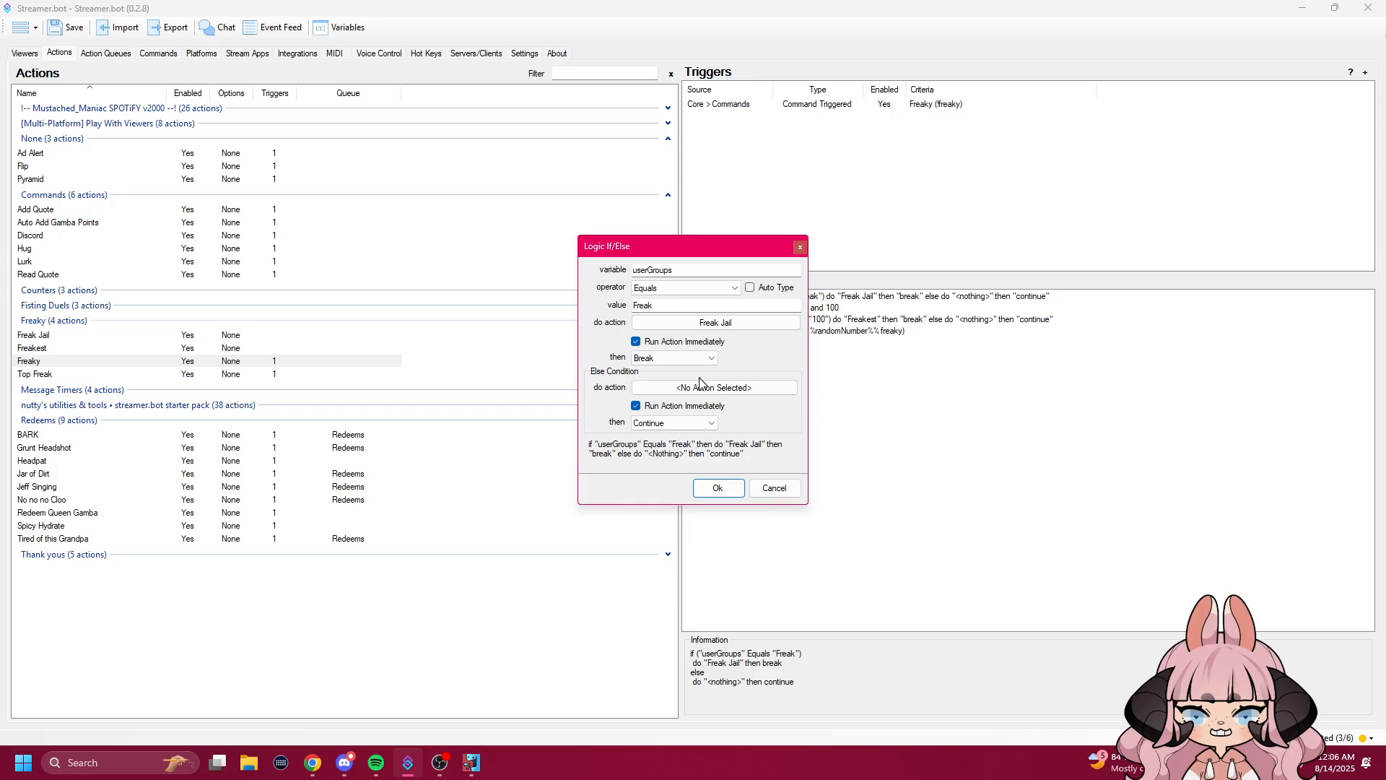
{"action": "left_click_drag", "start_coordinate": [690, 250], "coordinate": [566, 243]}
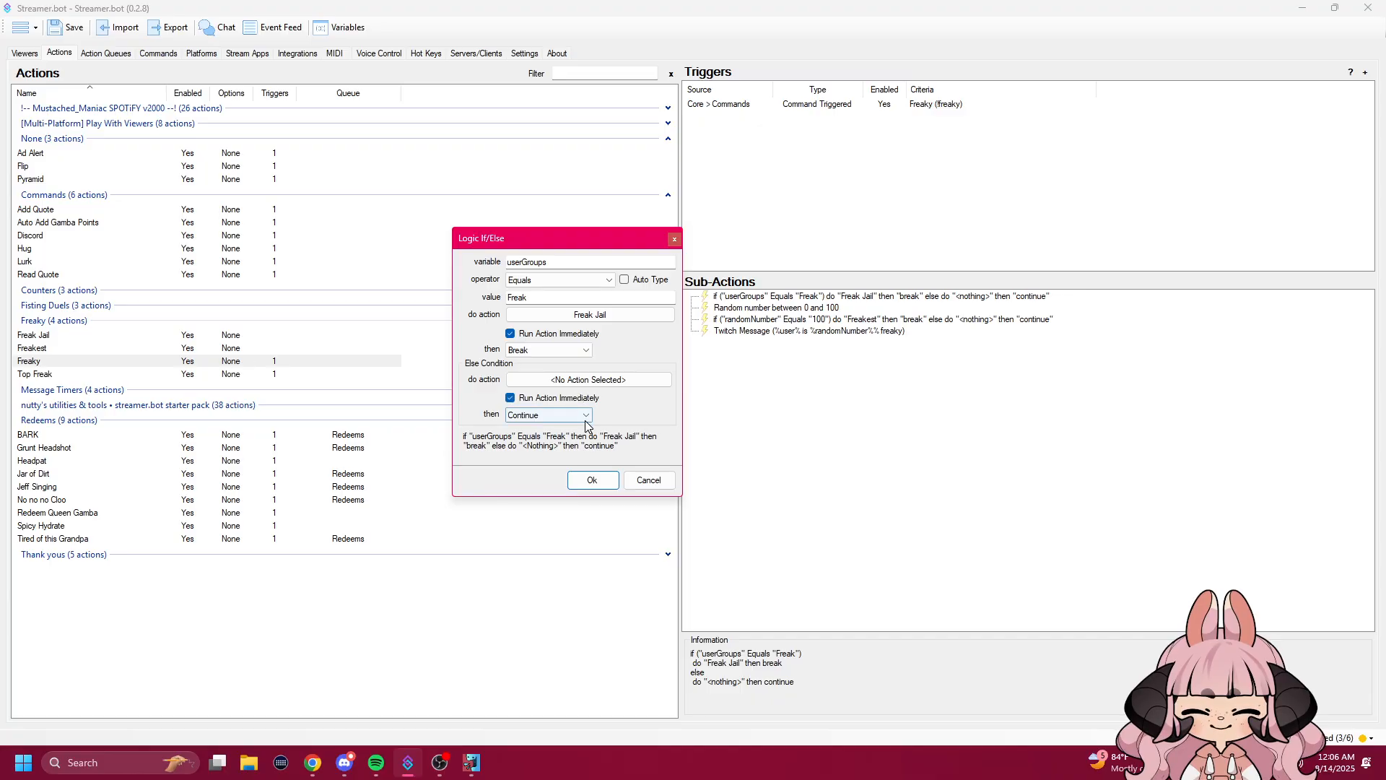
{"action": "left_click", "coordinate": [592, 480]}
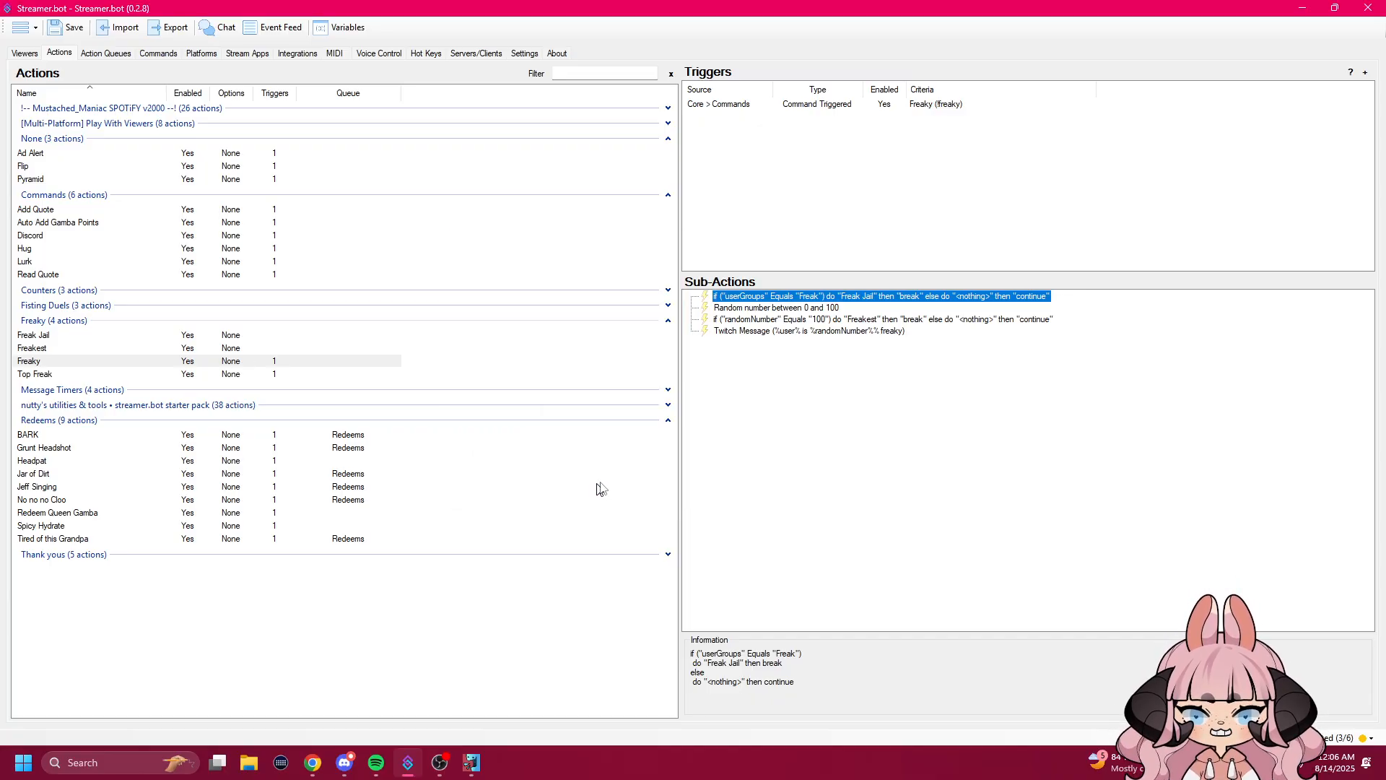
{"action": "left_click", "coordinate": [846, 409]}
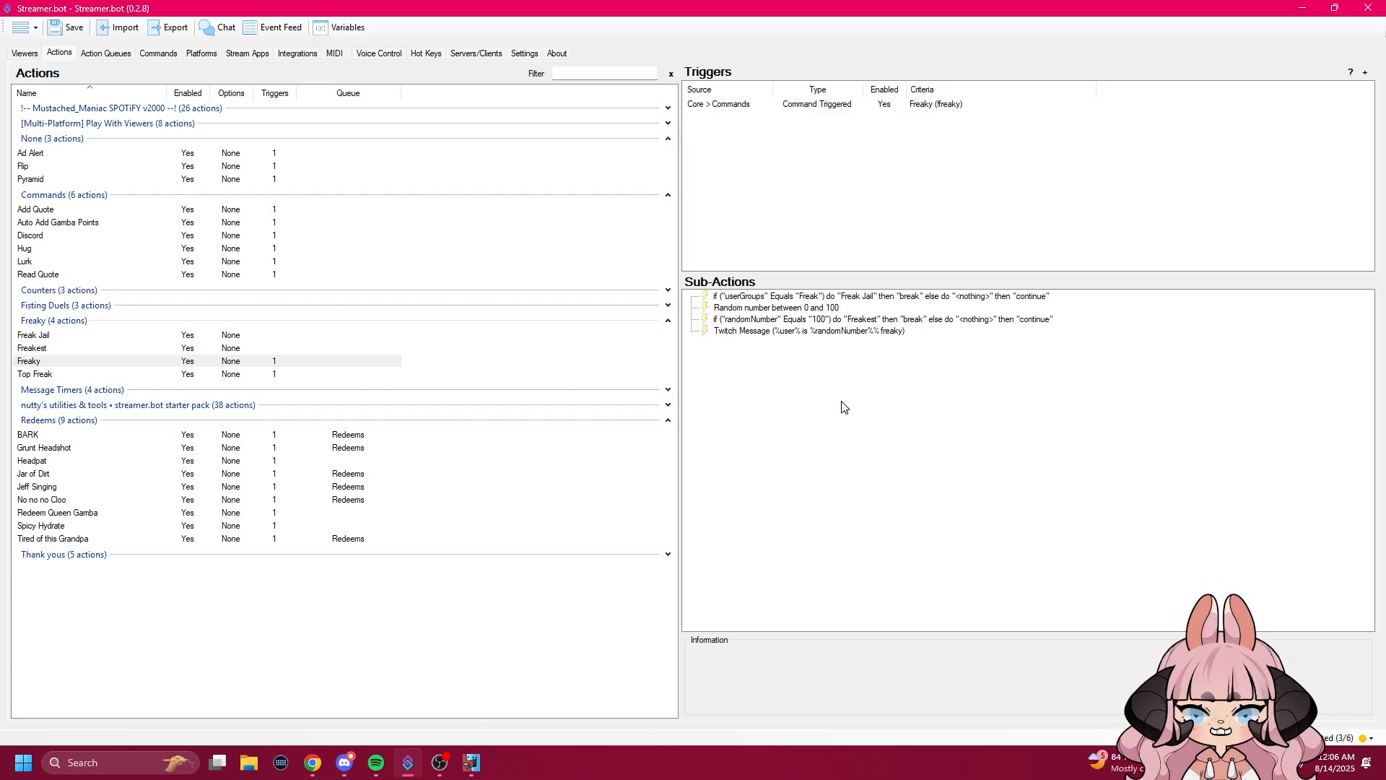
Step: Examine Freaky's random number range and the %randomNumber% variable in its Twitch message, leaving both unchanged
{"action": "double_click", "coordinate": [815, 308]}
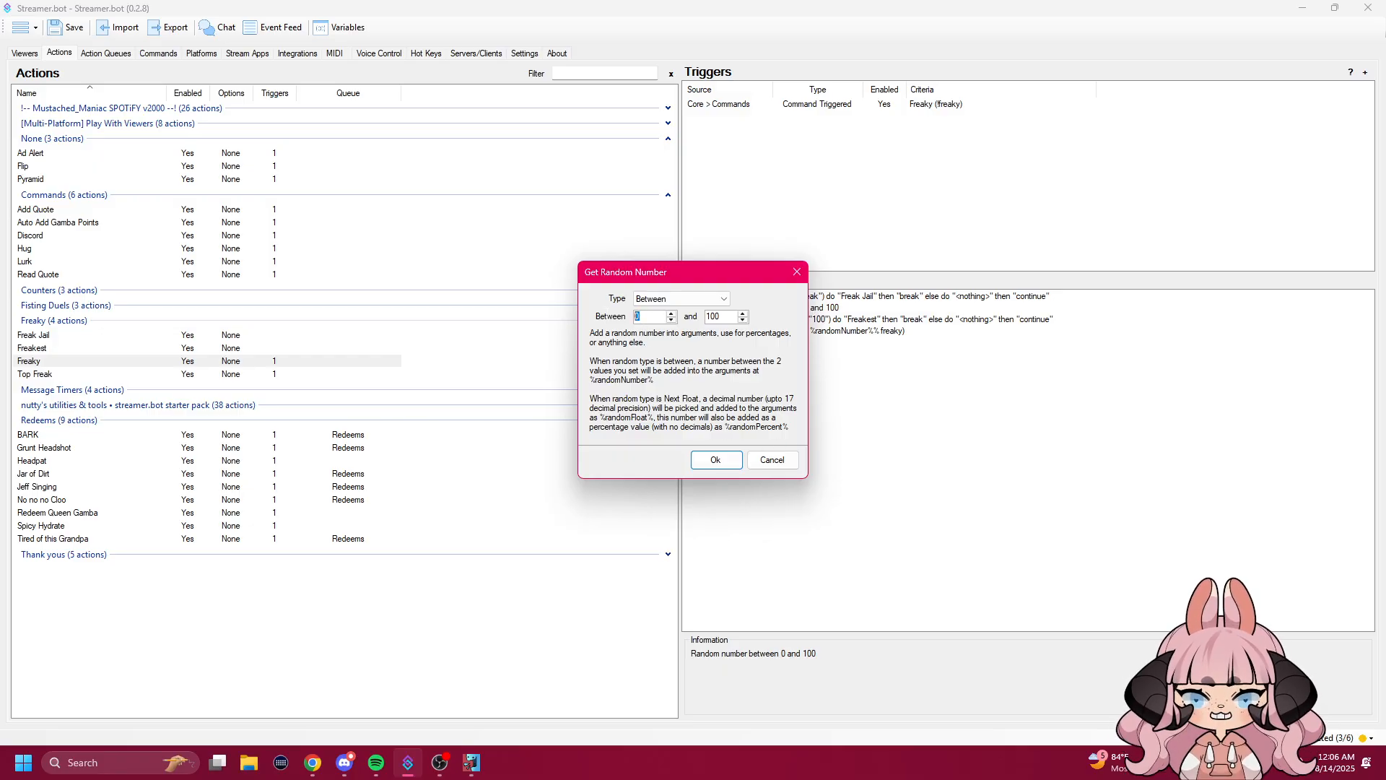
{"action": "left_click", "coordinate": [792, 460]}
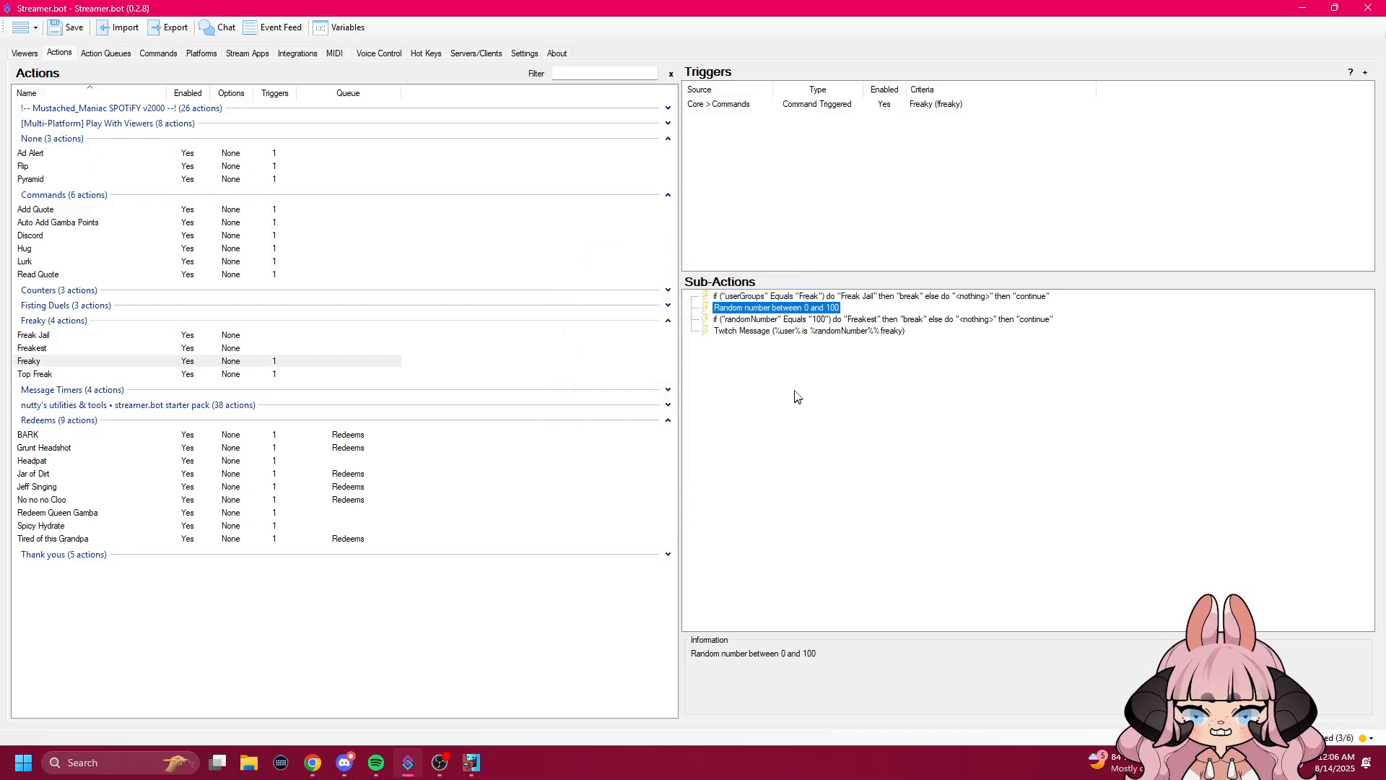
{"action": "double_click", "coordinate": [758, 331]}
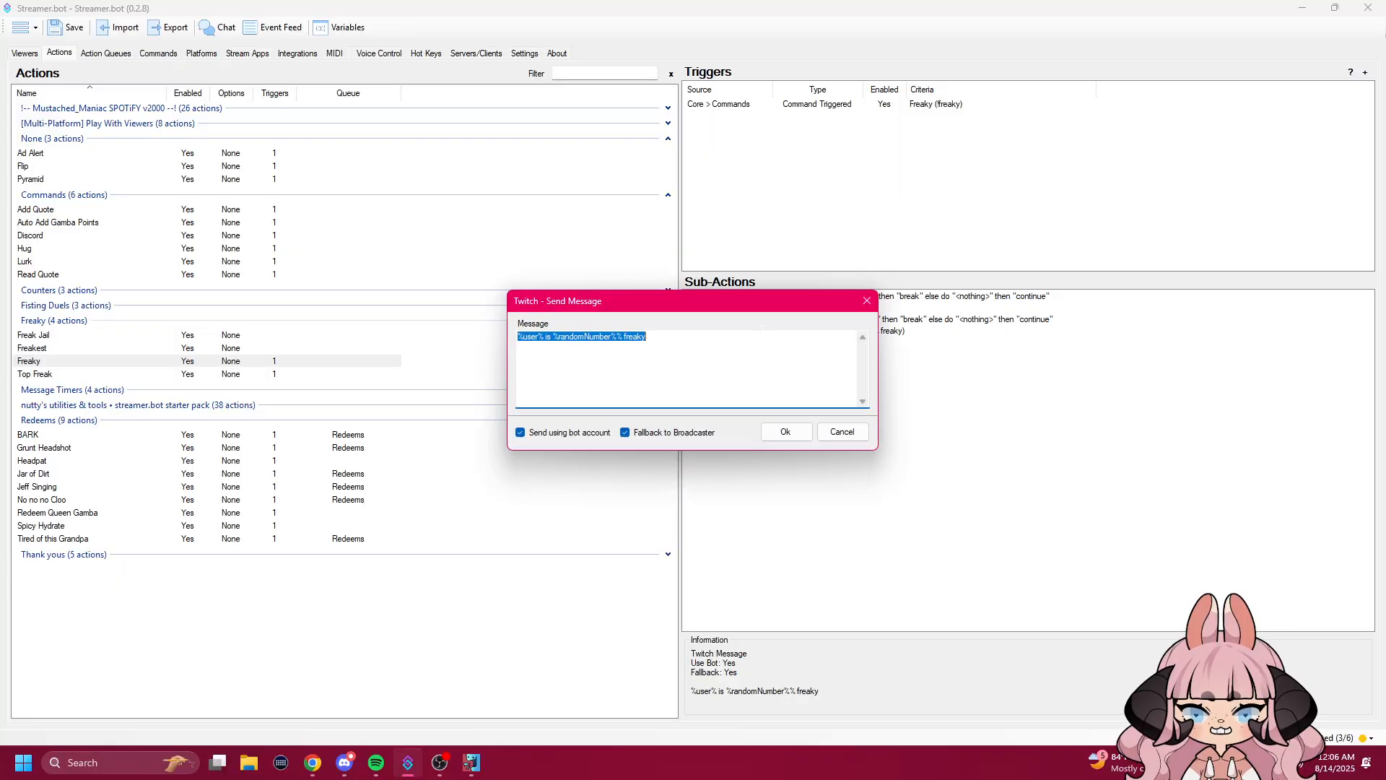
{"action": "left_click_drag", "start_coordinate": [619, 338], "coordinate": [559, 338]}
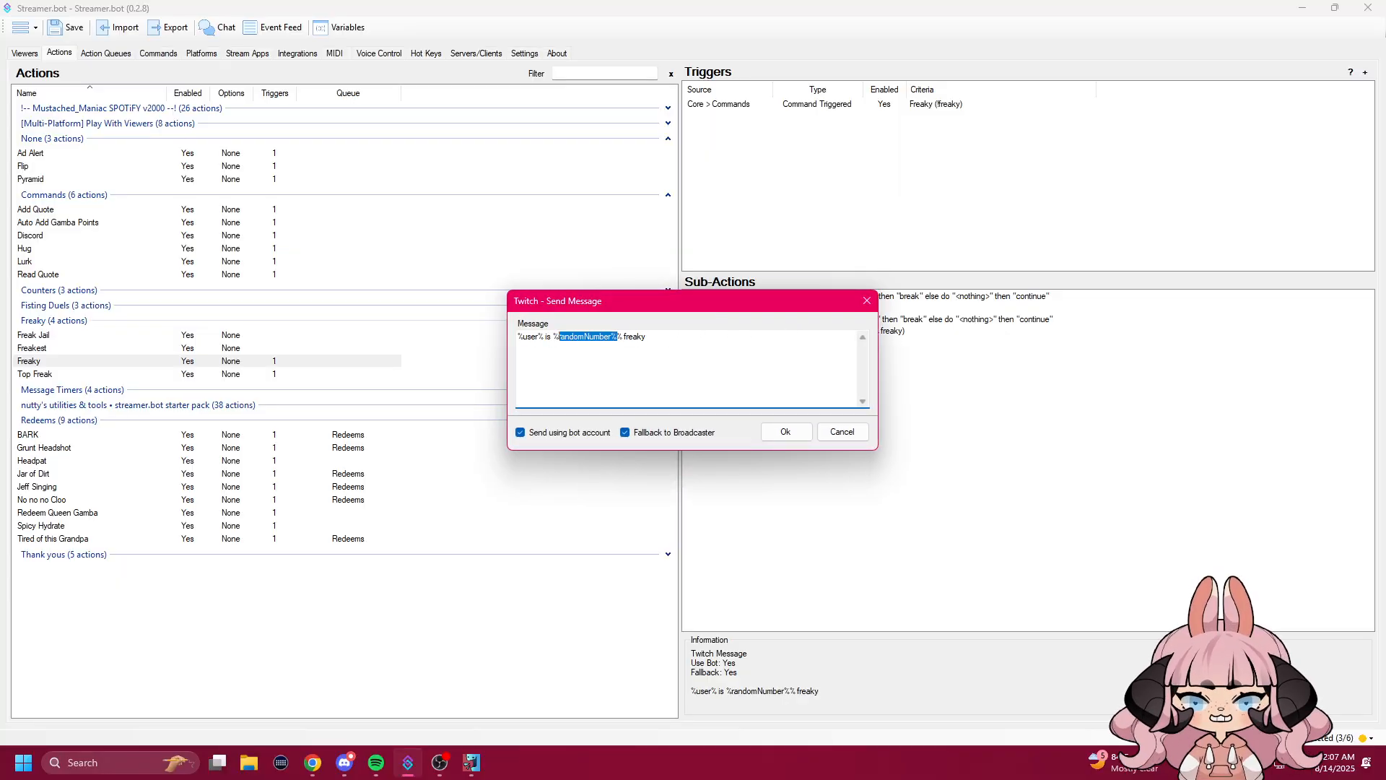
{"action": "left_click", "coordinate": [840, 432]}
{"action": "left_click", "coordinate": [834, 416]}
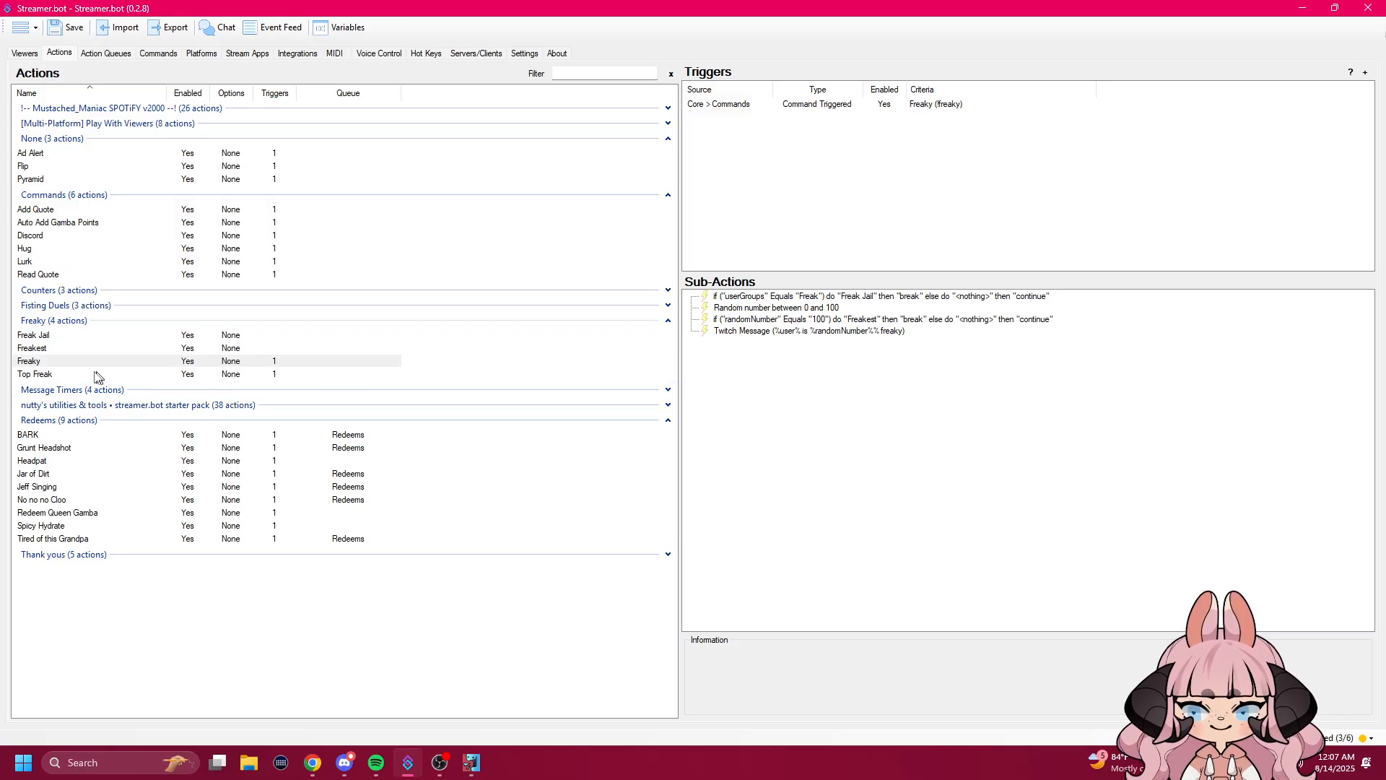
Step: View the Freakest action's sub-actions and return to the Freaky action
{"action": "left_click", "coordinate": [64, 350]}
{"action": "left_click", "coordinate": [774, 340]}
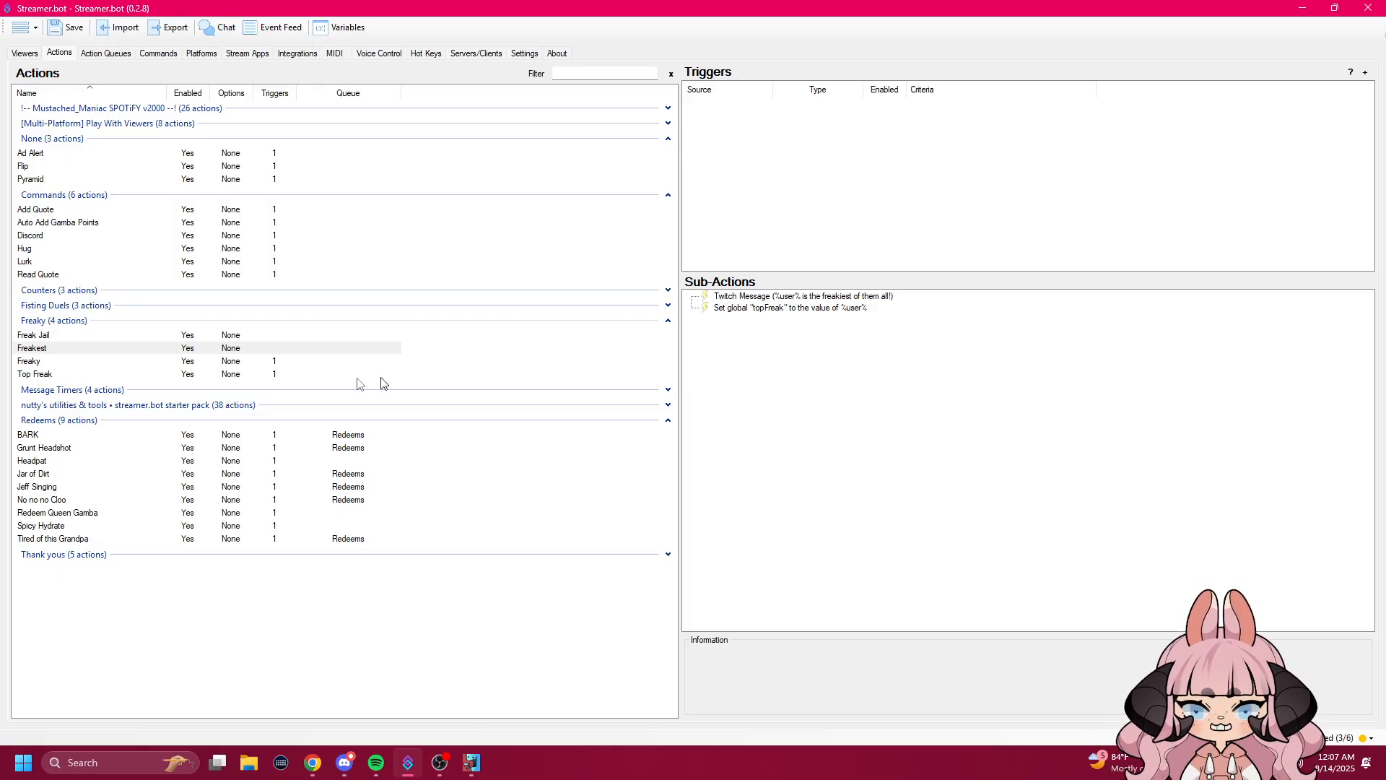
{"action": "left_click", "coordinate": [57, 362]}
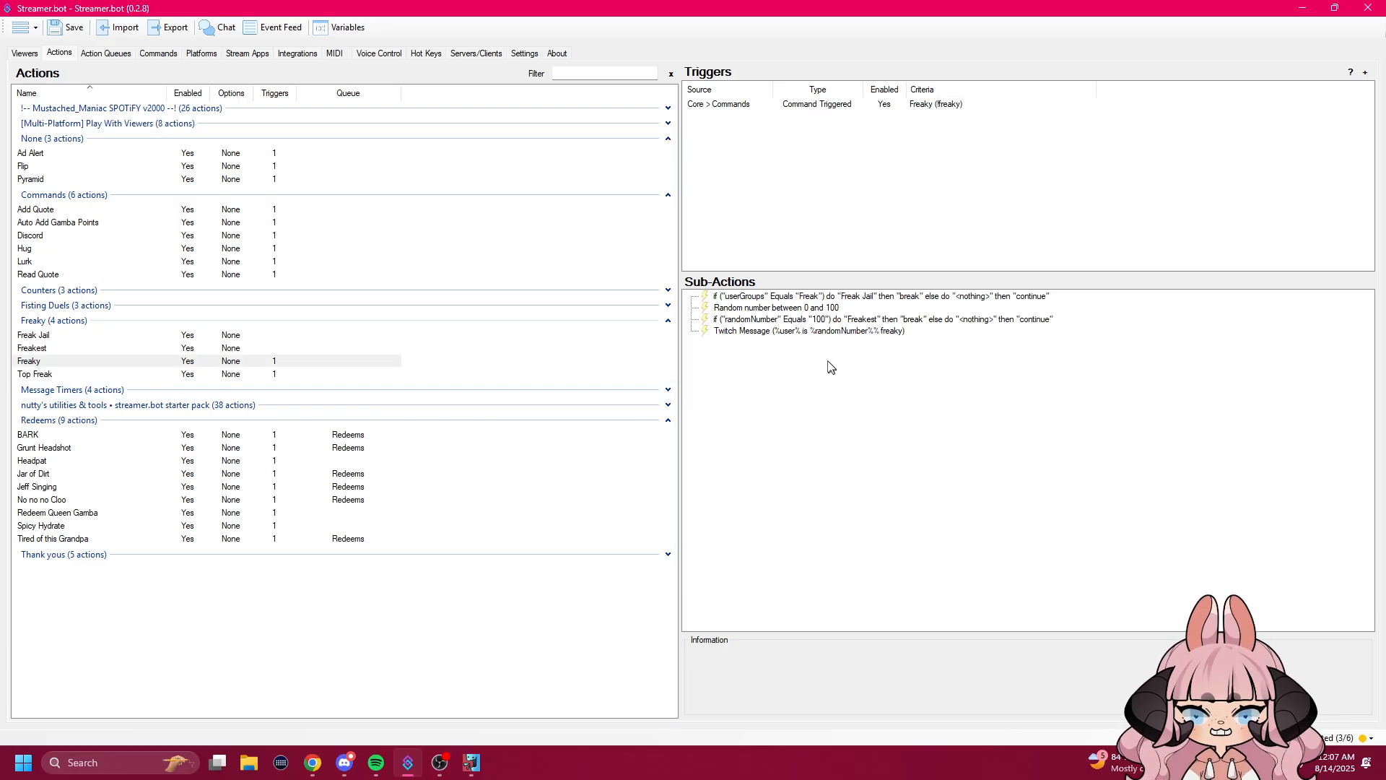
Step: View Freaky's Twitch message sub-action and the Freakest action's sub-actions
{"action": "left_click", "coordinate": [780, 333]}
{"action": "left_click", "coordinate": [899, 389]}
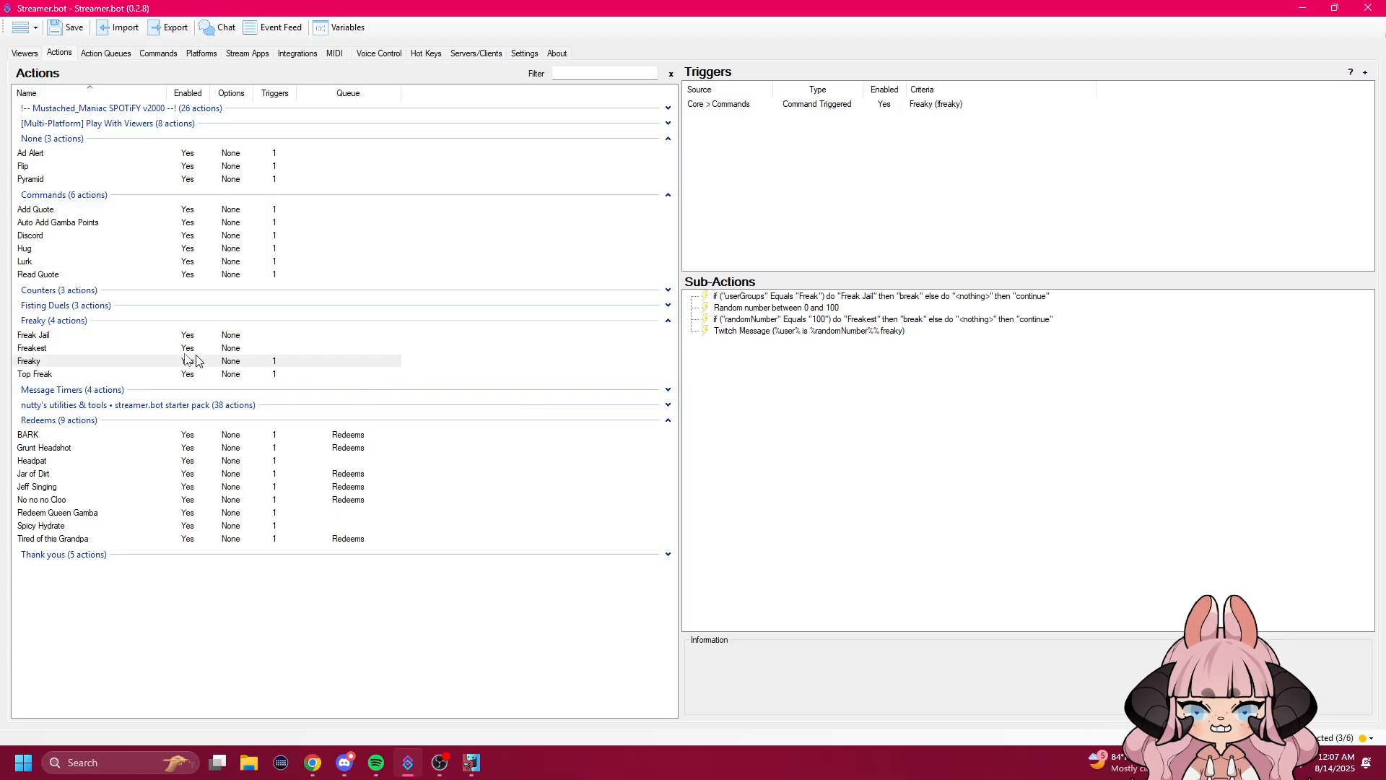
{"action": "left_click", "coordinate": [50, 349]}
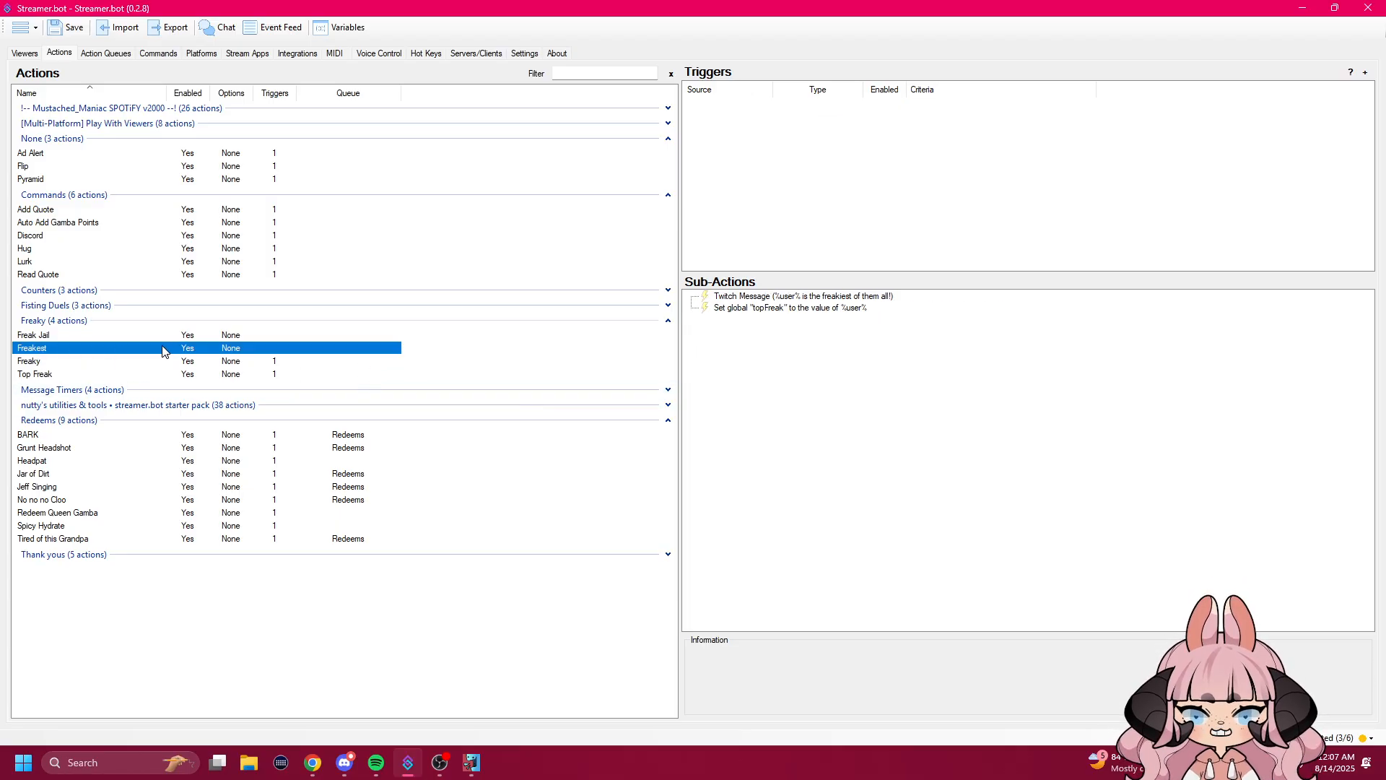
{"action": "left_click", "coordinate": [801, 358]}
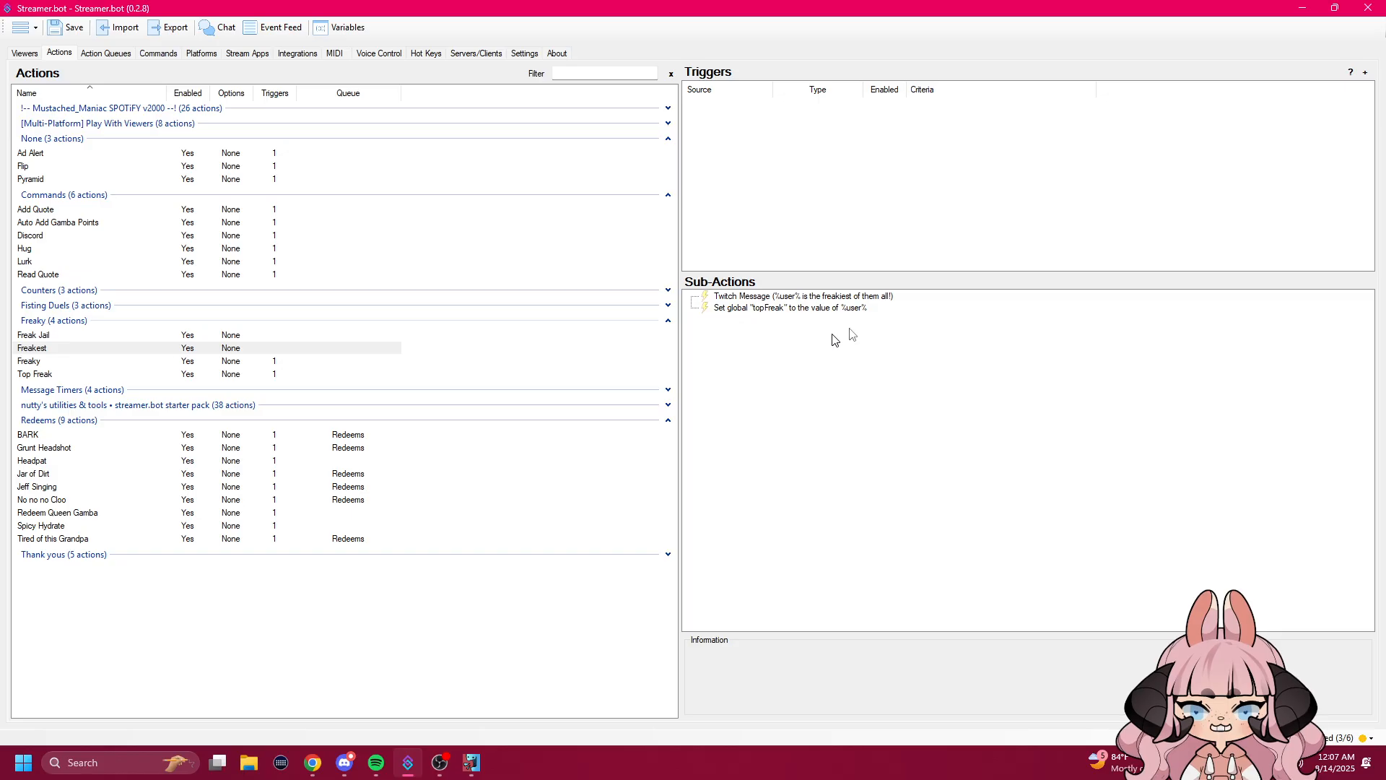
{"action": "left_click", "coordinate": [863, 302]}
{"action": "left_click", "coordinate": [842, 353]}
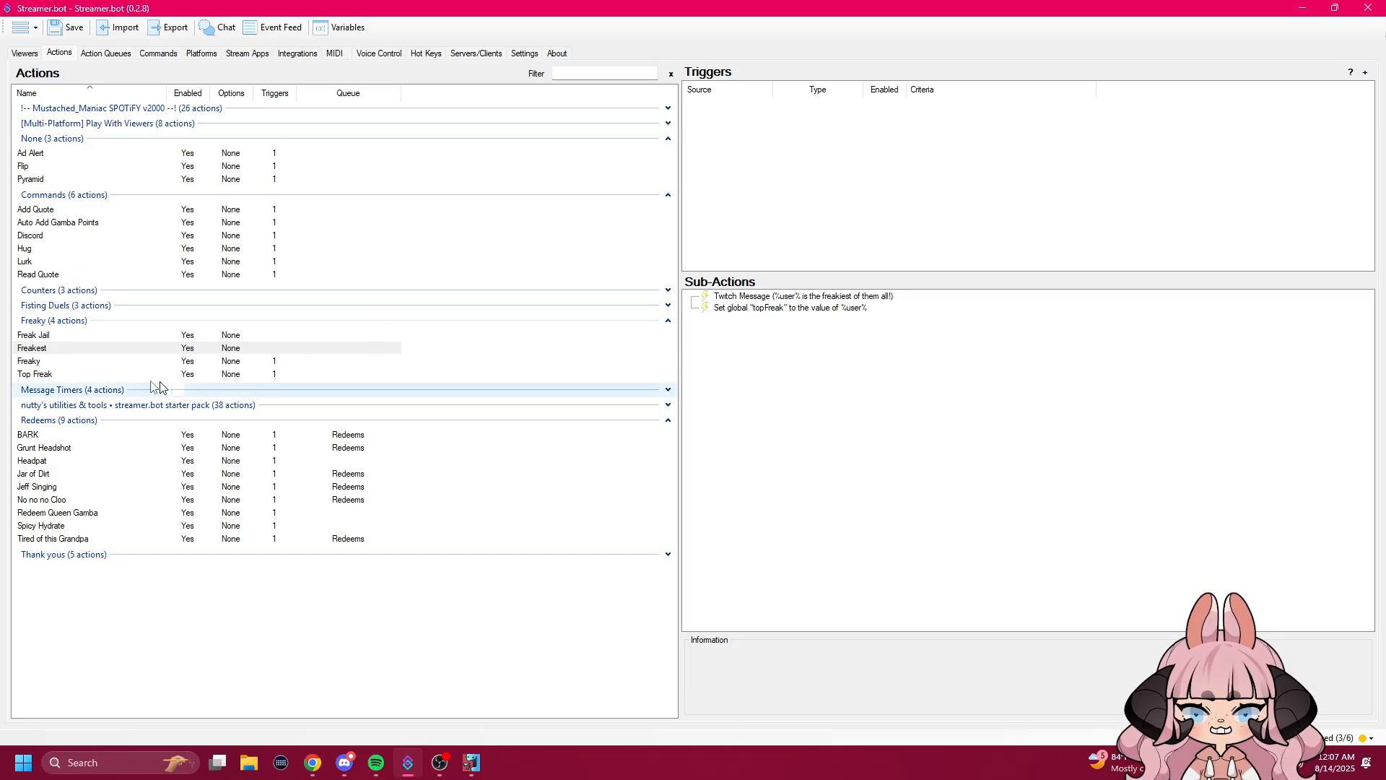
Step: Examine Freakest's Set Global Variable settings for the persisted topFreak variable and its user argument, leaving them unchanged
{"action": "left_click", "coordinate": [740, 309]}
{"action": "double_click", "coordinate": [739, 309]}
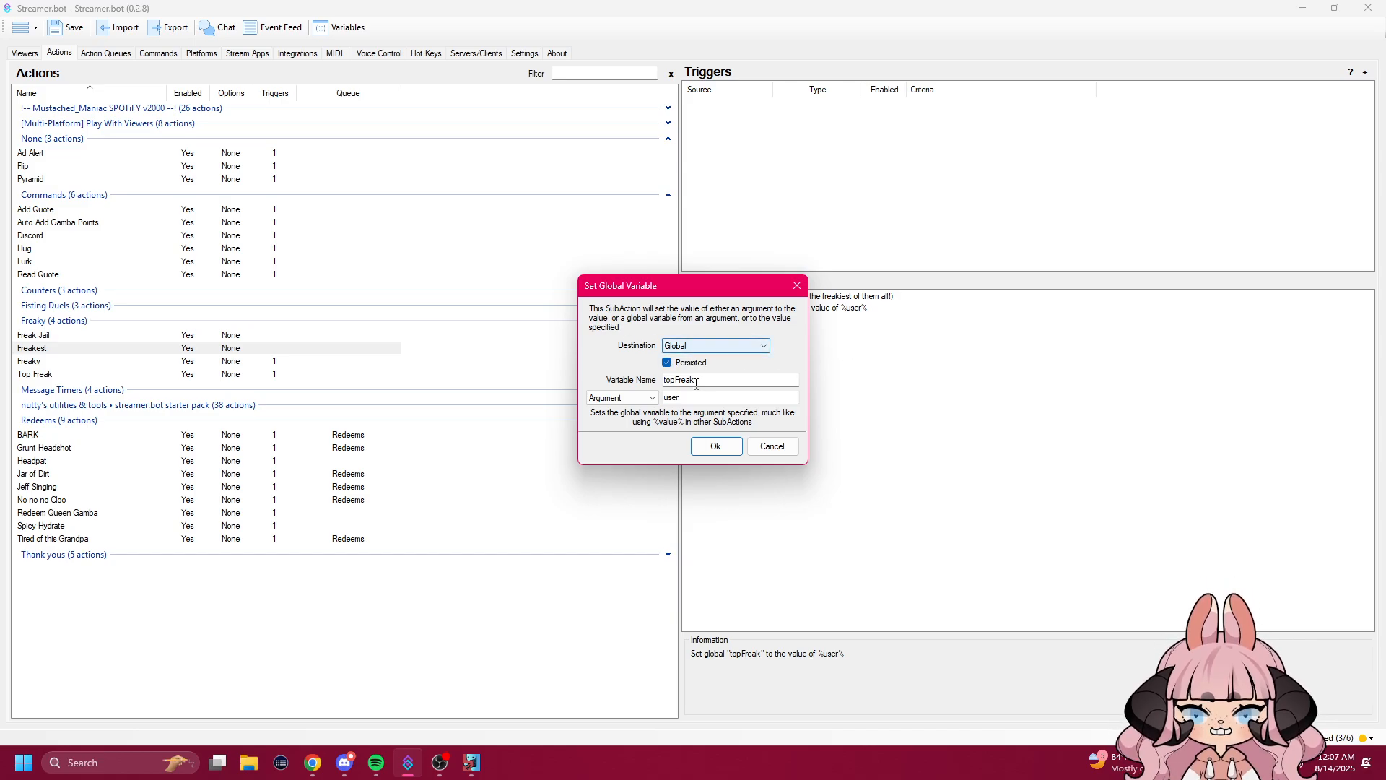
{"action": "left_click_drag", "start_coordinate": [699, 380], "coordinate": [645, 382]}
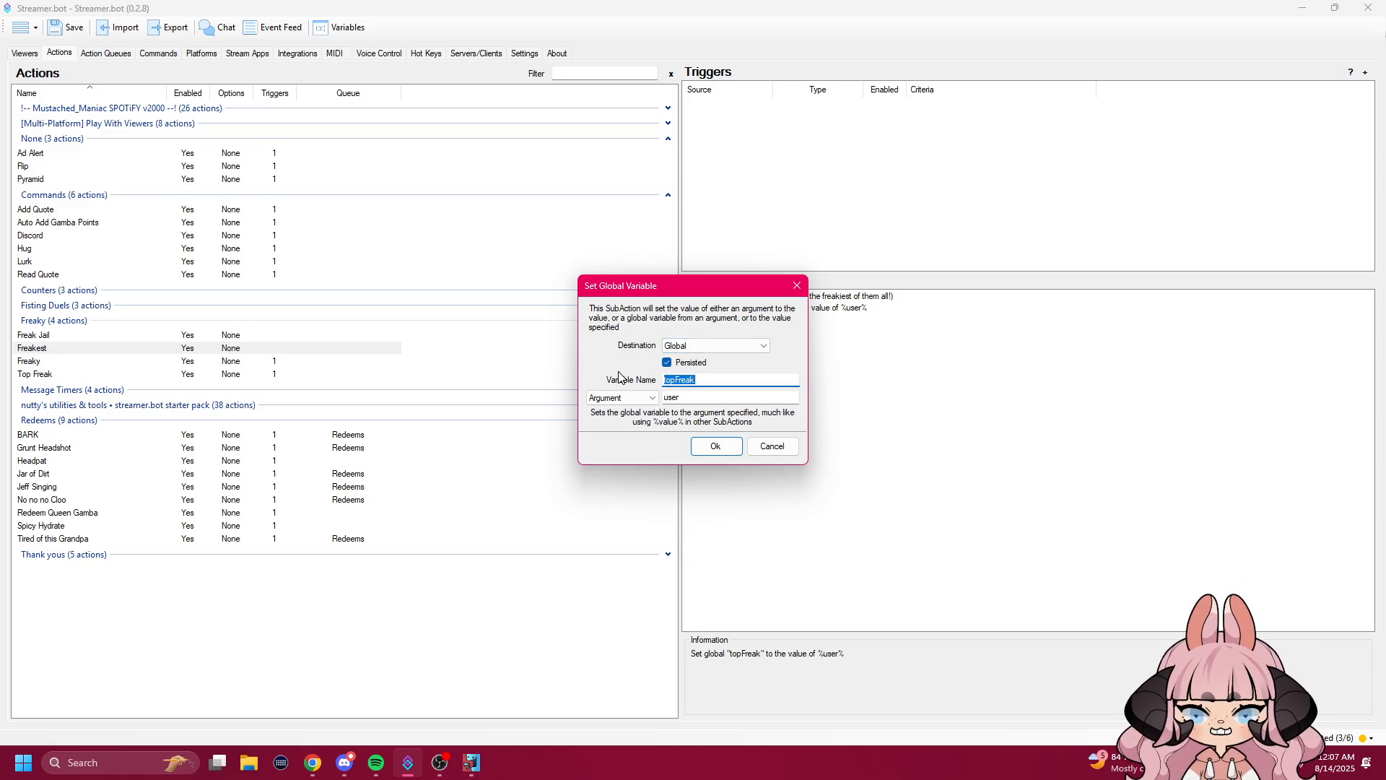
{"action": "left_click", "coordinate": [772, 446]}
Step: Examine the variable name and destination variable in Top Freak's Get Global Variable sub-action, leaving both unchanged
{"action": "left_click", "coordinate": [35, 375]}
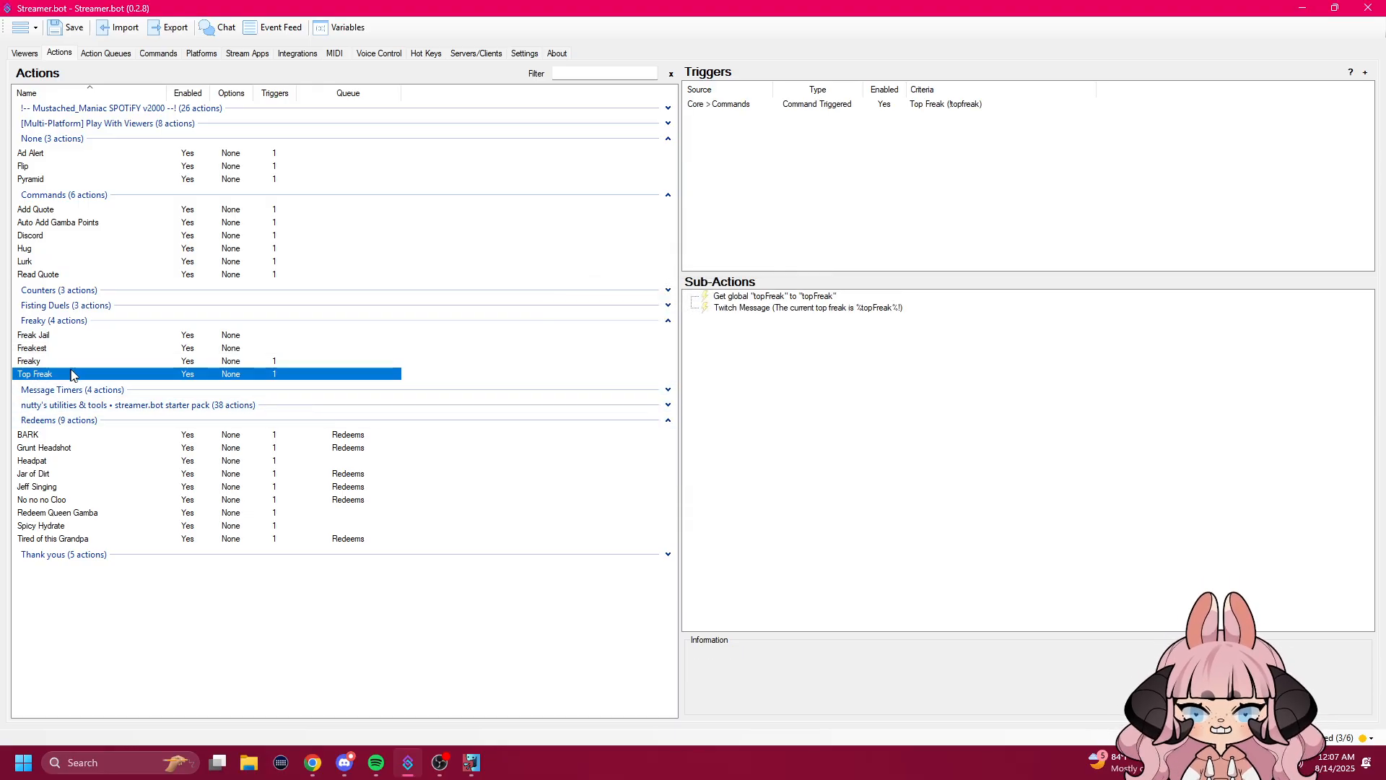
{"action": "double_click", "coordinate": [739, 296]}
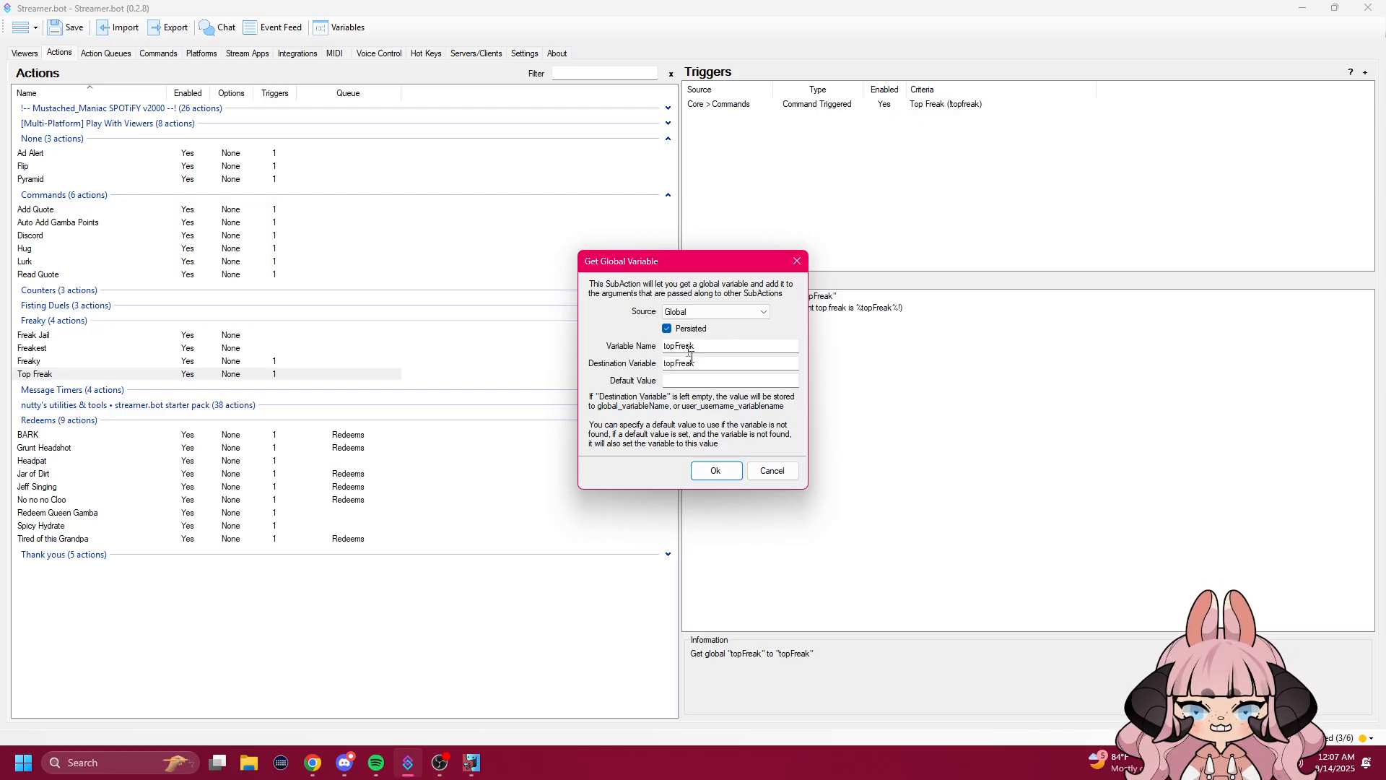
{"action": "double_click", "coordinate": [690, 346]}
{"action": "double_click", "coordinate": [697, 363]}
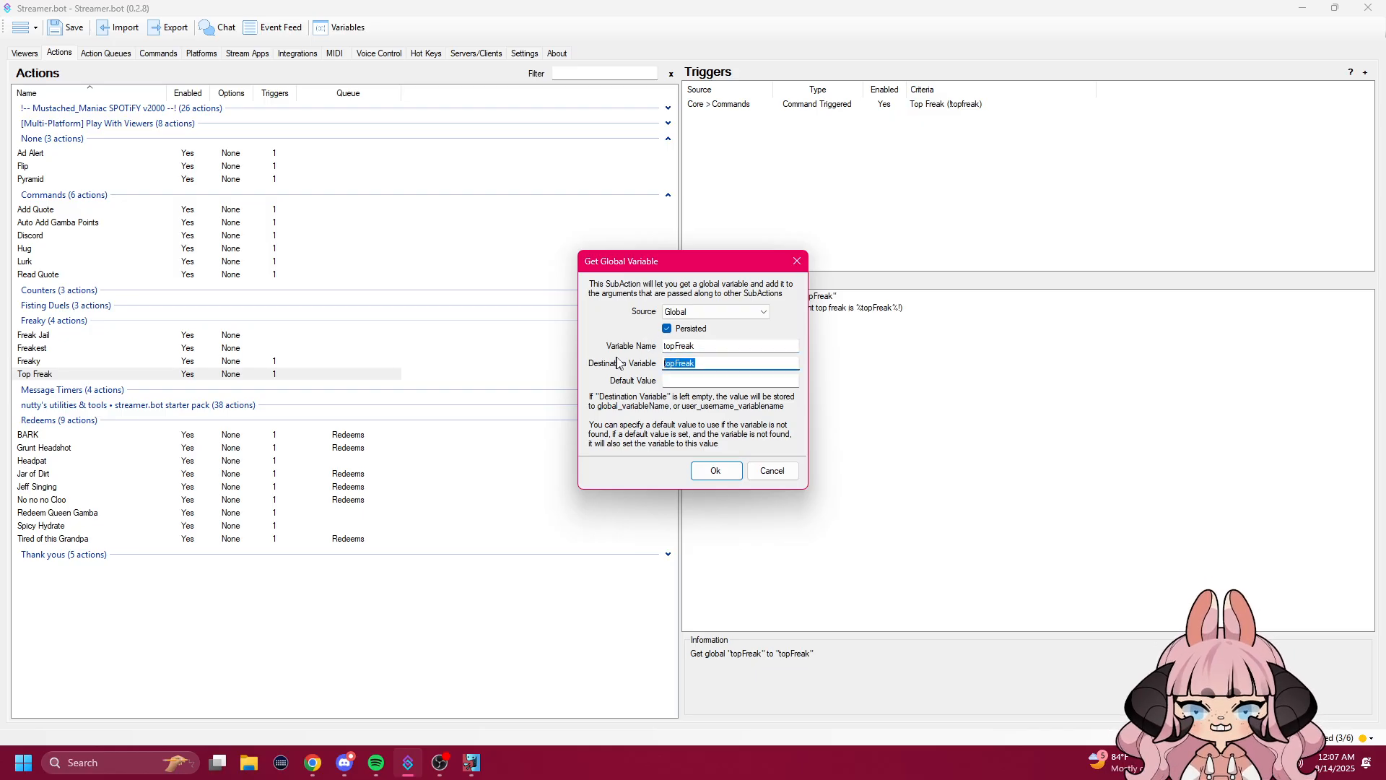
{"action": "left_click", "coordinate": [776, 472]}
Step: Examine the %topFreak% variable in Top Freak's Twitch message without changing it, and view the Freak Jail action's message sub-action
{"action": "double_click", "coordinate": [738, 310]}
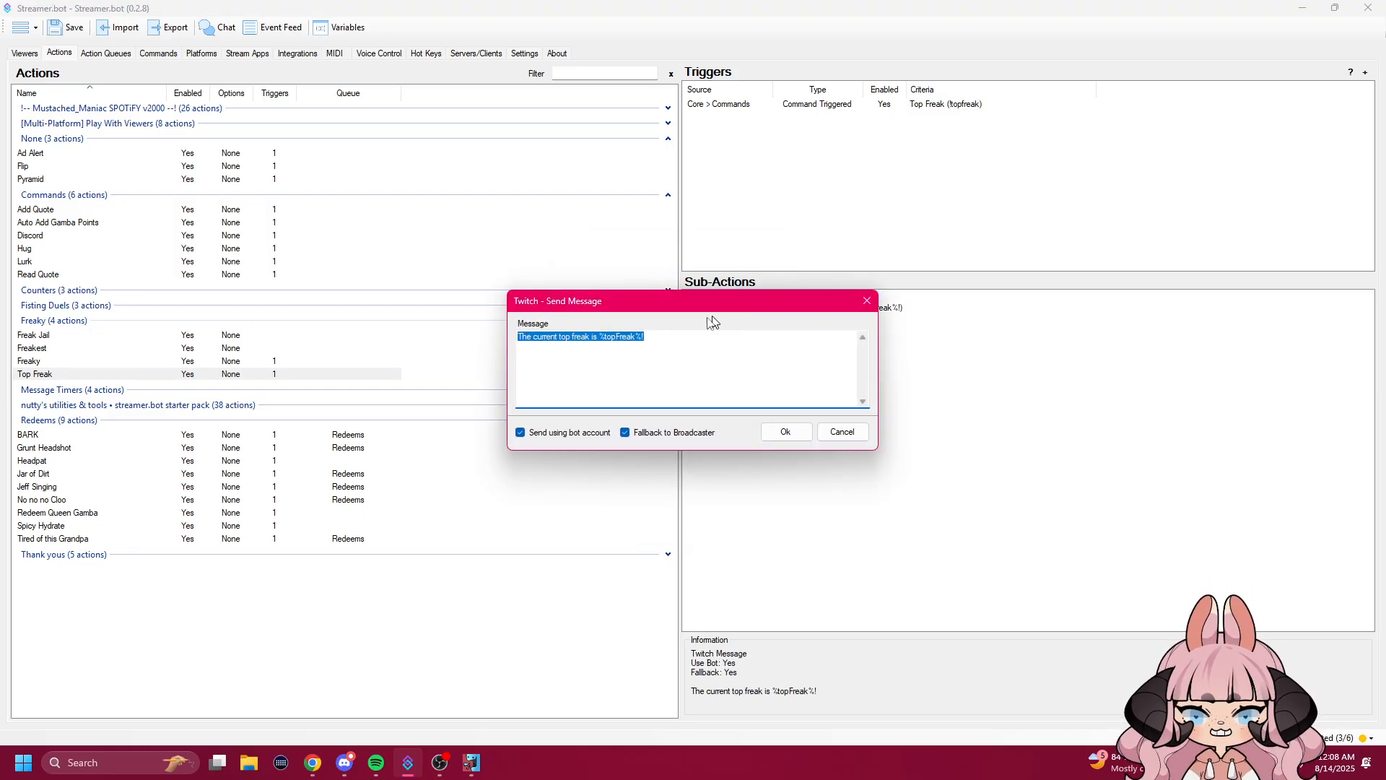
{"action": "left_click_drag", "start_coordinate": [645, 336], "coordinate": [495, 335]}
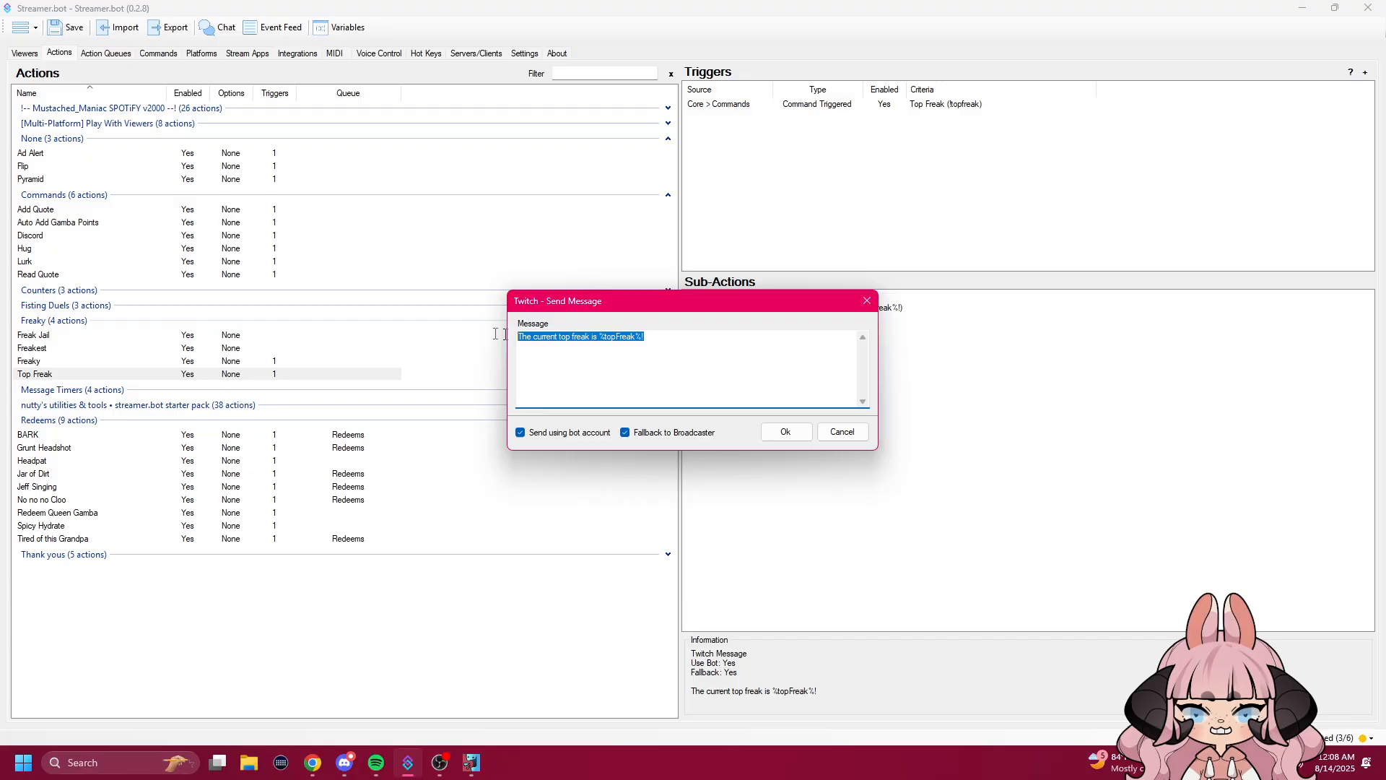
{"action": "left_click", "coordinate": [607, 349]}
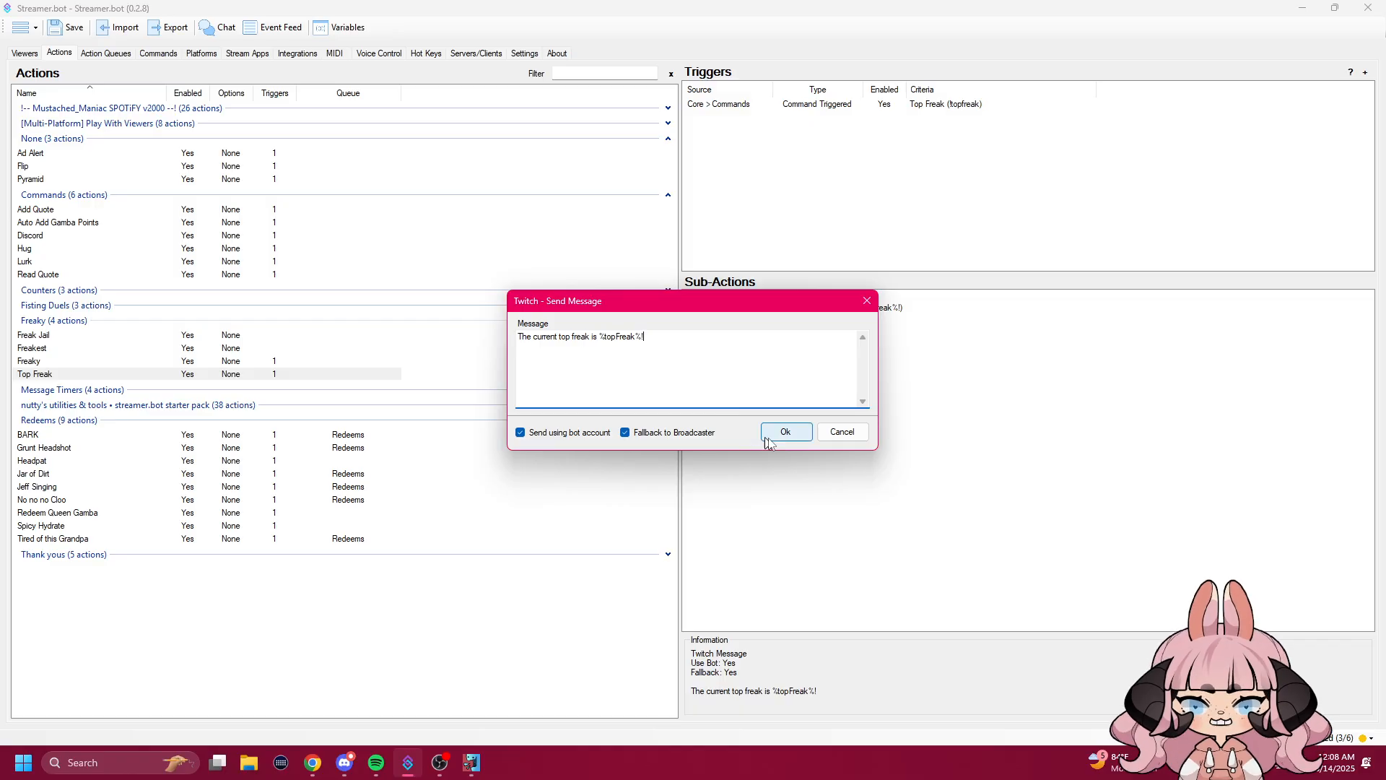
{"action": "left_click", "coordinate": [842, 431]}
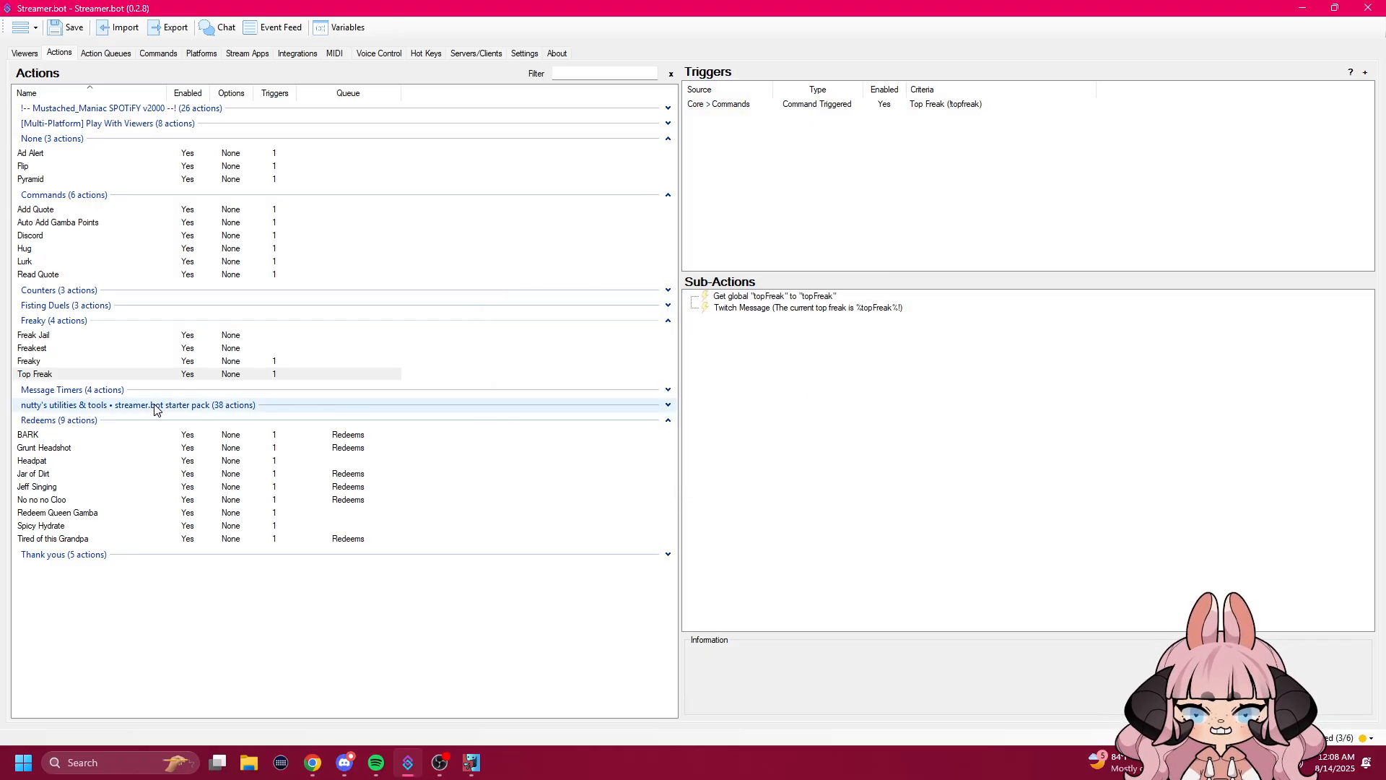
{"action": "left_click", "coordinate": [63, 335]}
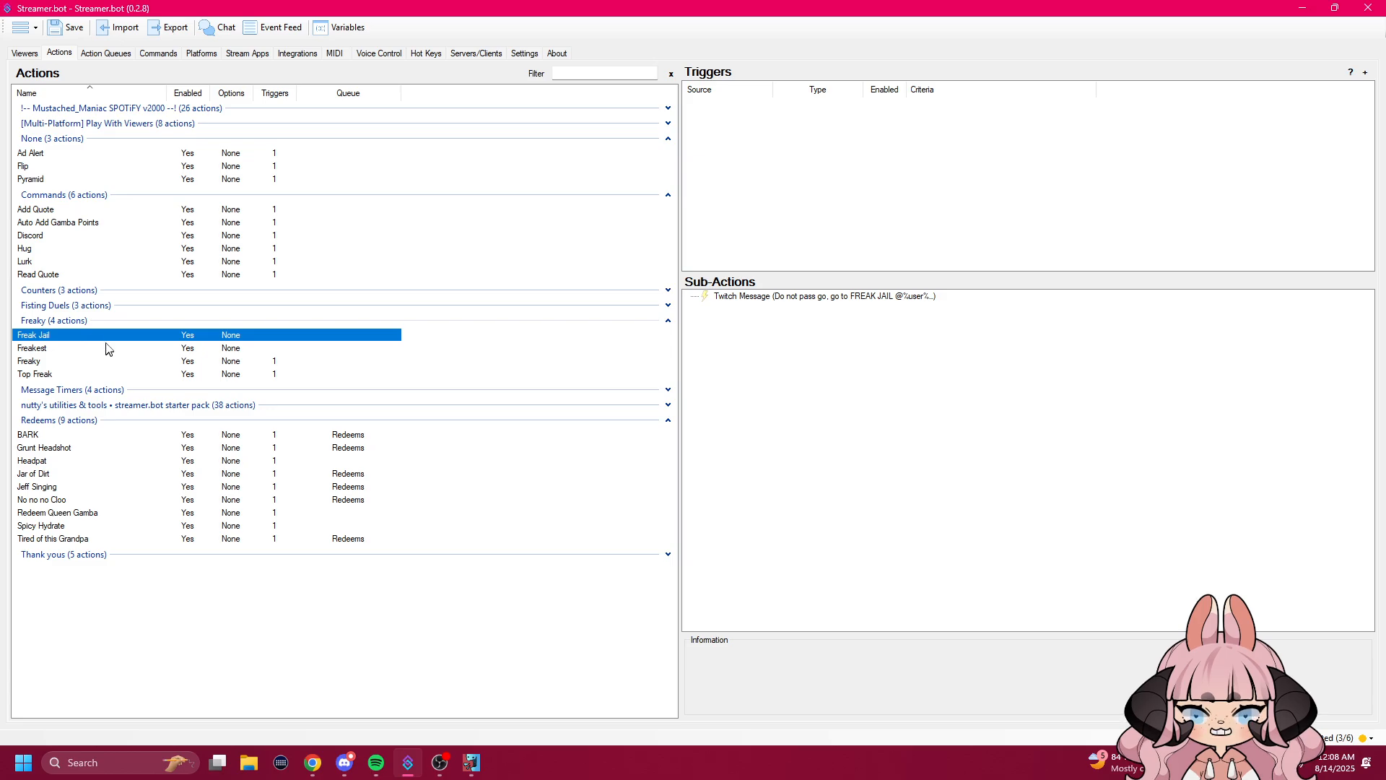
{"action": "left_click", "coordinate": [928, 413]}
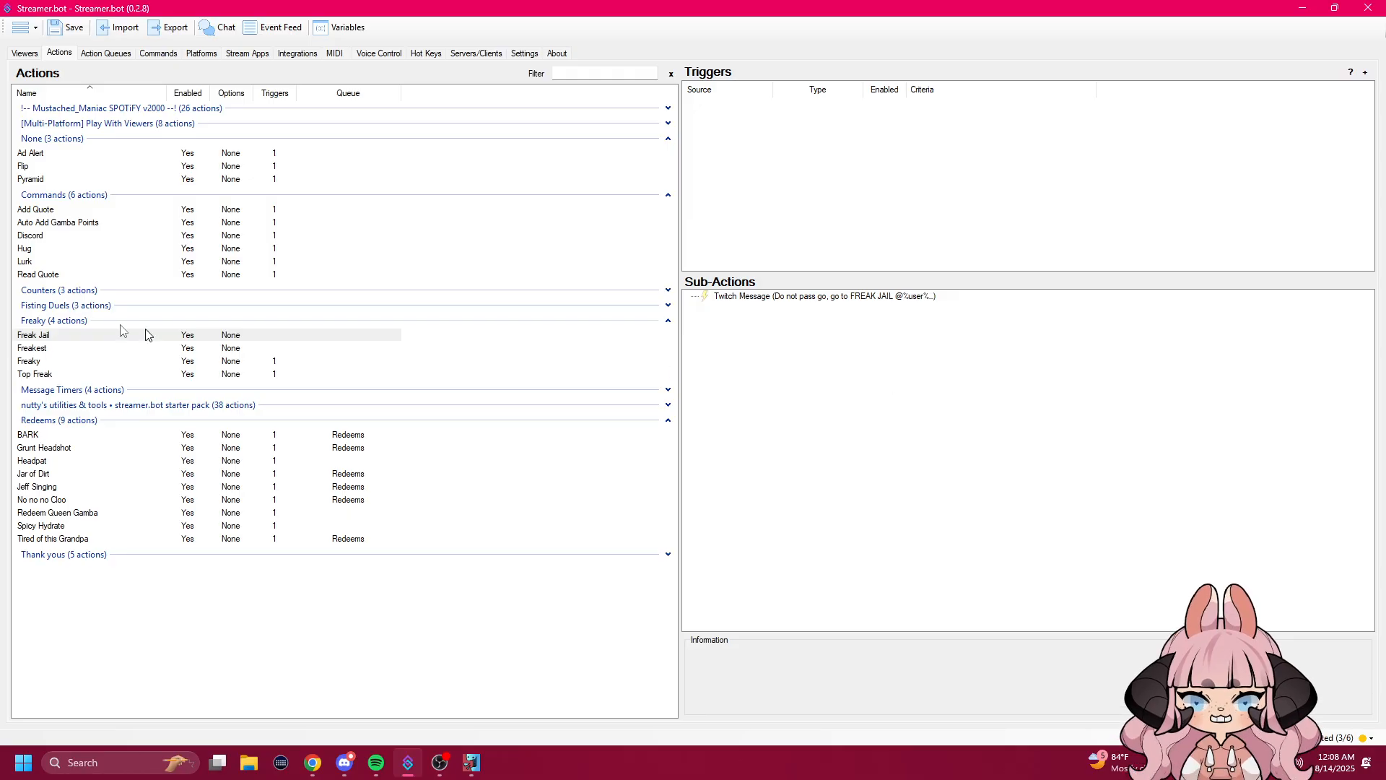
Step: Run a test of the Freaky action's command trigger
{"action": "left_click", "coordinate": [50, 363]}
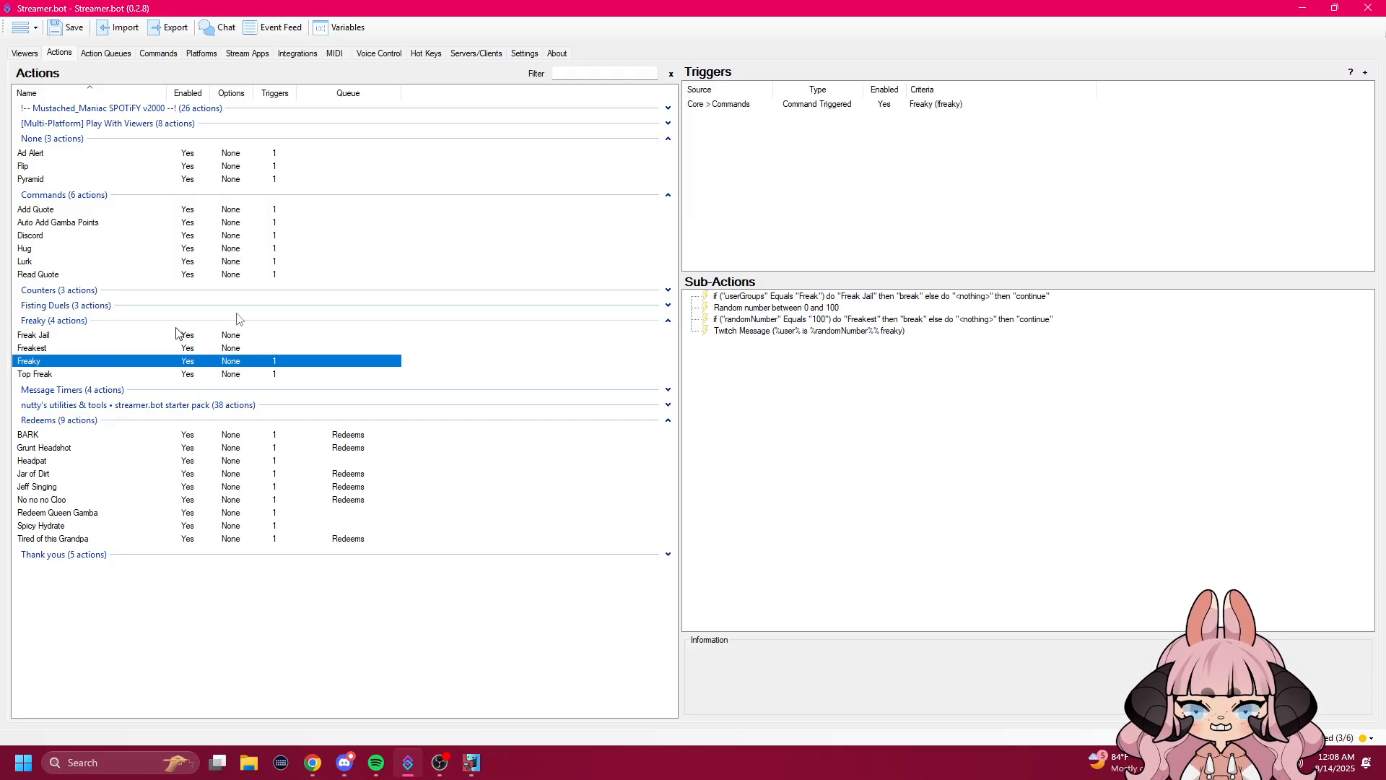
{"action": "right_click", "coordinate": [733, 107]}
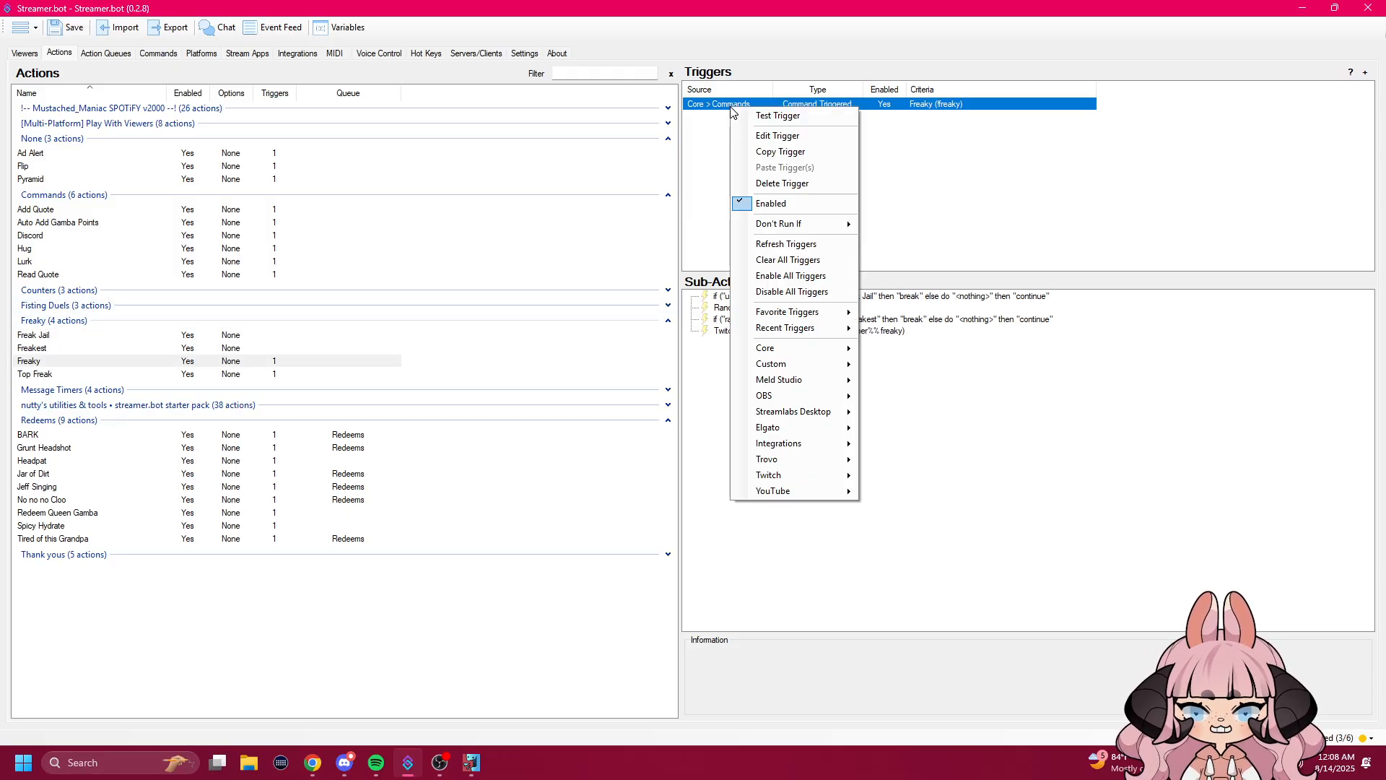
{"action": "left_click", "coordinate": [796, 120]}
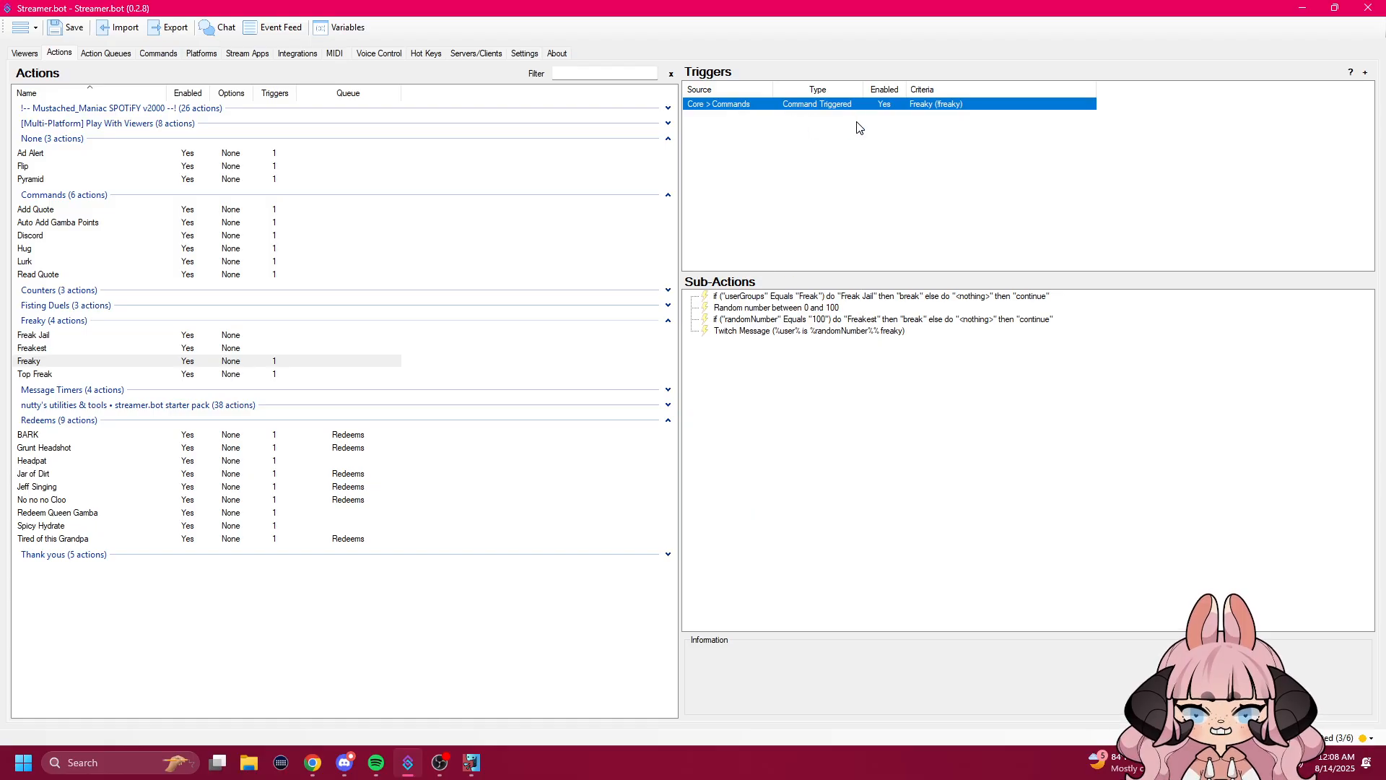